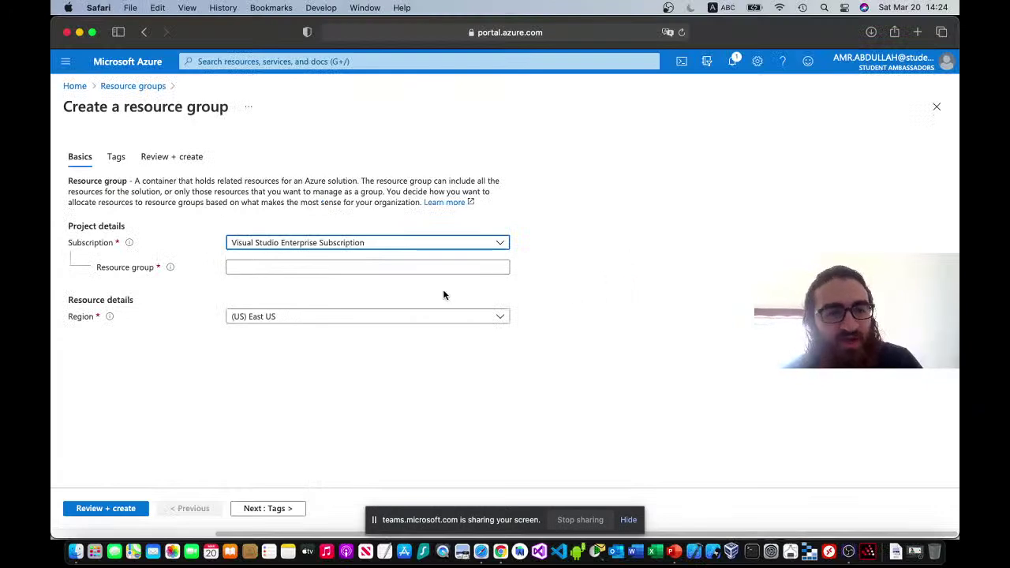
# - Name the new resource group 'Demonstration', correcting the typed typo
pyautogui.click(291, 267)
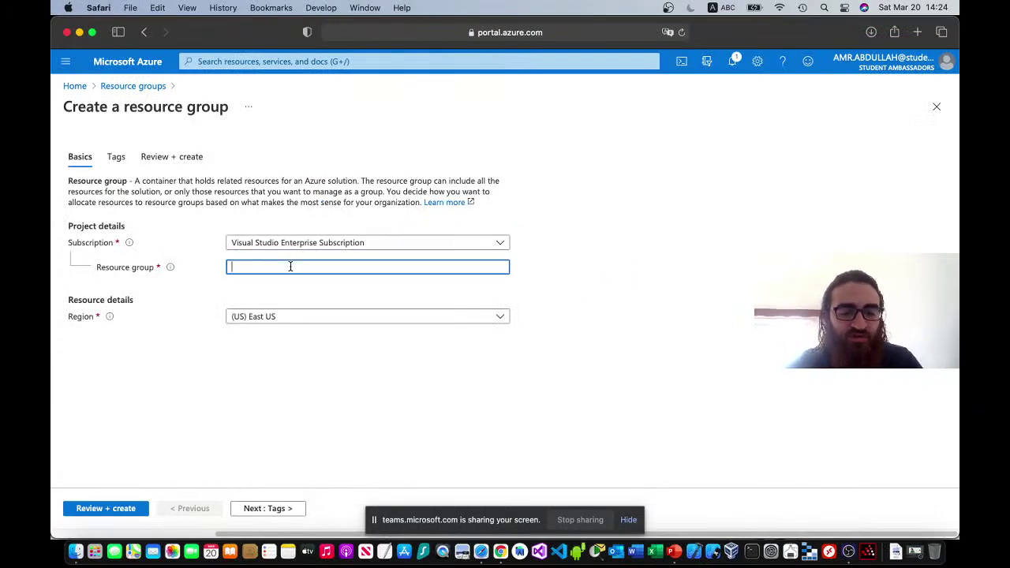
pyautogui.write('Demo')
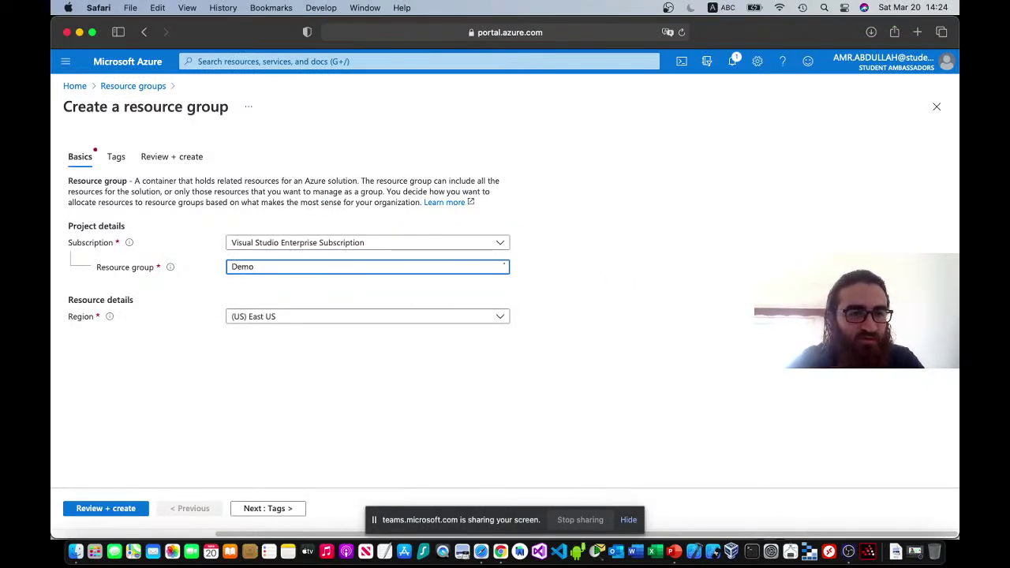
pyautogui.write('nstra')
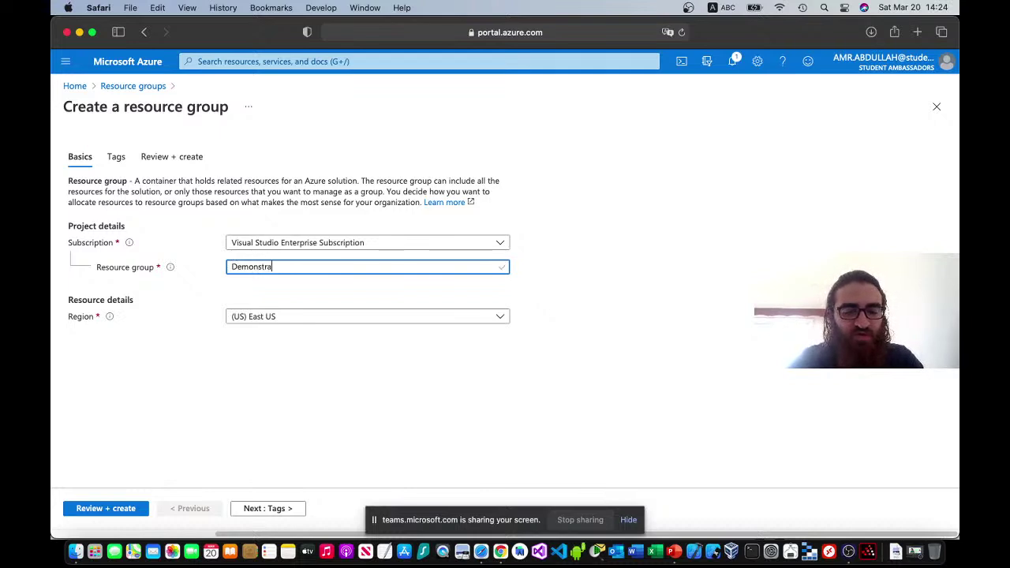
pyautogui.write('tion Resouce')
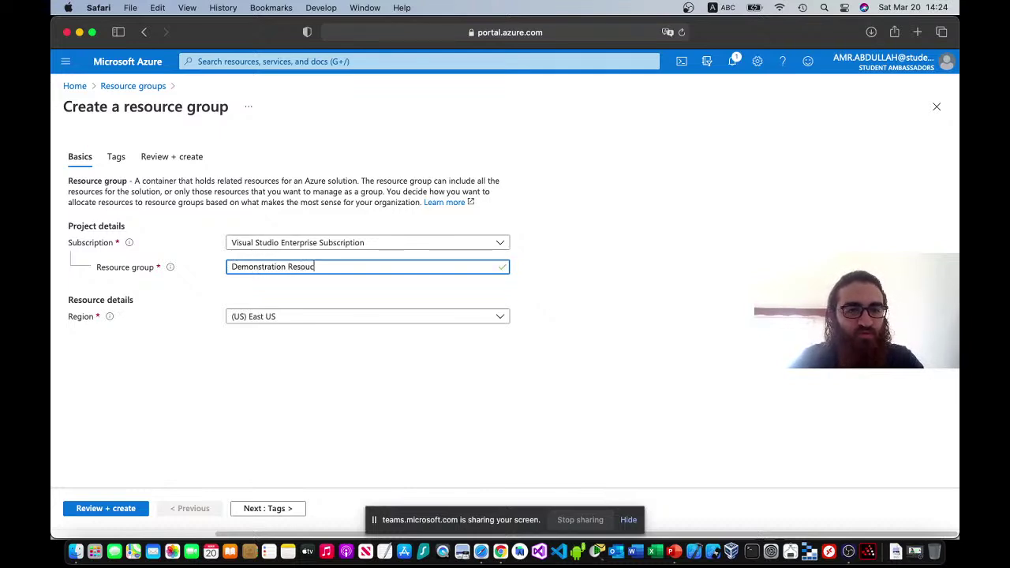
pyautogui.press('BackSpace')
pyautogui.press('BackSpace')
pyautogui.write('rce')
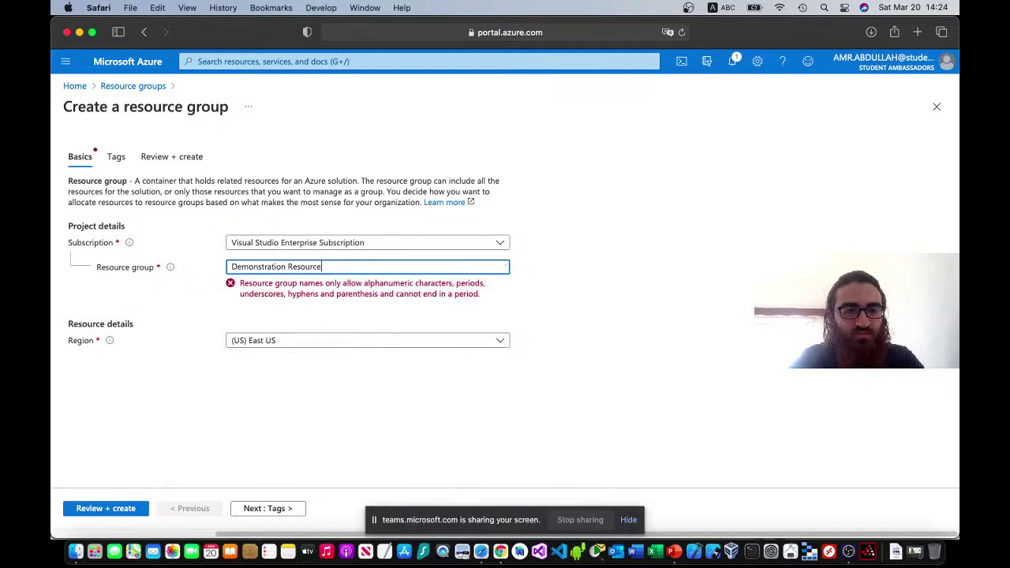
pyautogui.press('BackSpace')
pyautogui.press('BackSpace')
pyautogui.press('BackSpace')
pyautogui.press('BackSpace')
pyautogui.press('BackSpace')
pyautogui.press('BackSpace')
pyautogui.press('BackSpace')
pyautogui.press('BackSpace')
pyautogui.press('BackSpace')
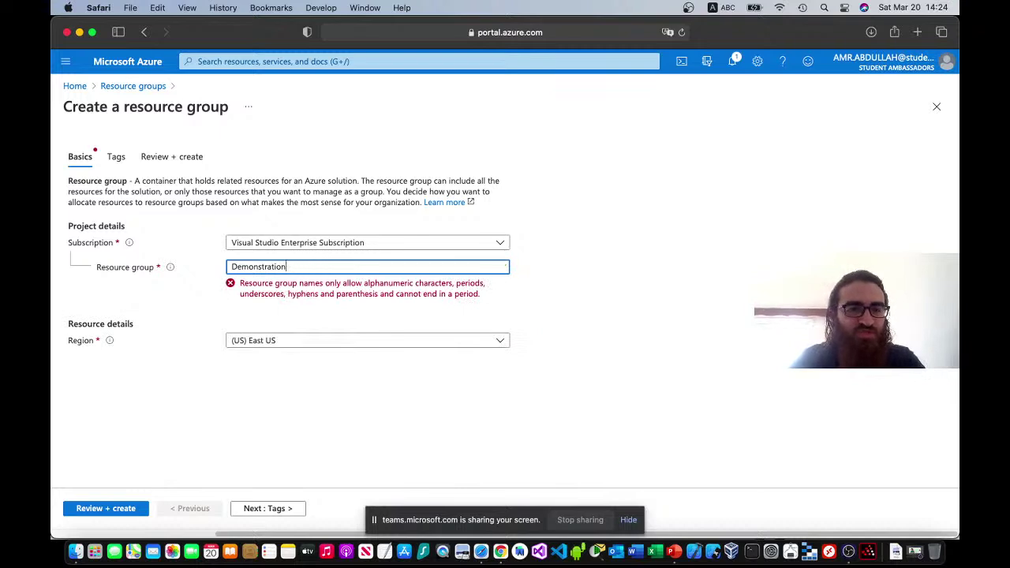
pyautogui.click(289, 347)
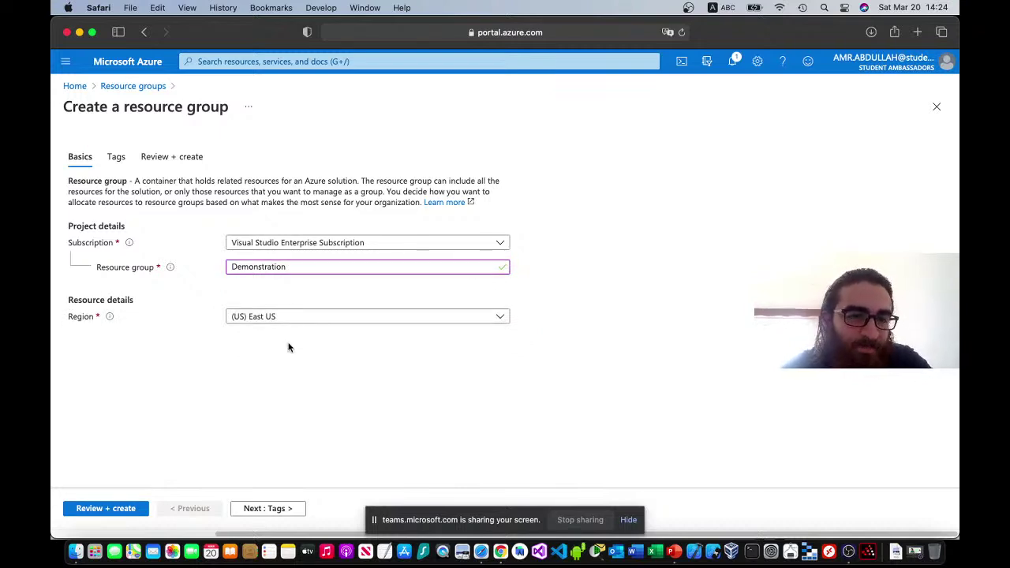
# - Set the resource group region to (US) East US 2
pyautogui.click(266, 322)
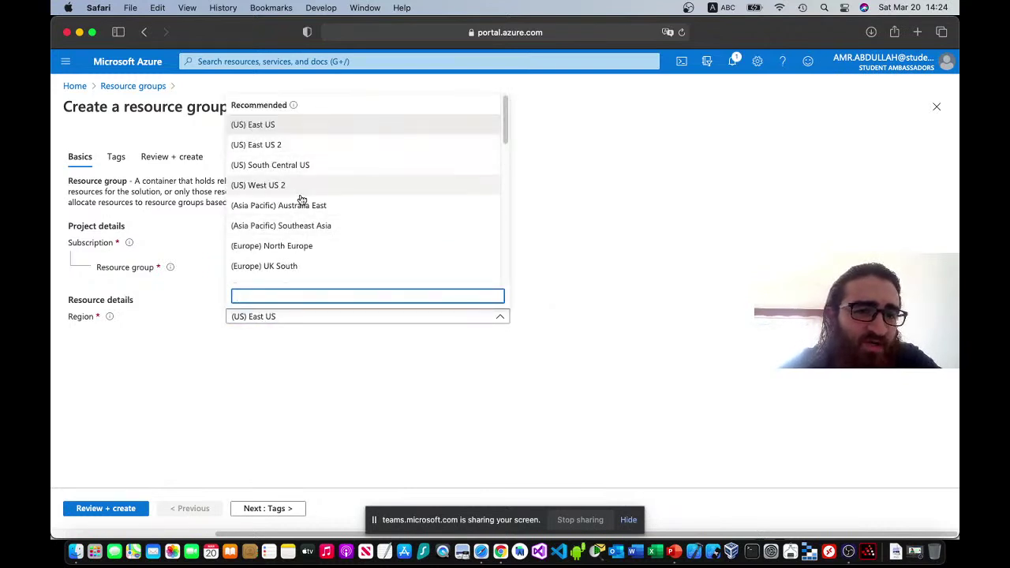
pyautogui.scroll(-10, 299, 272)
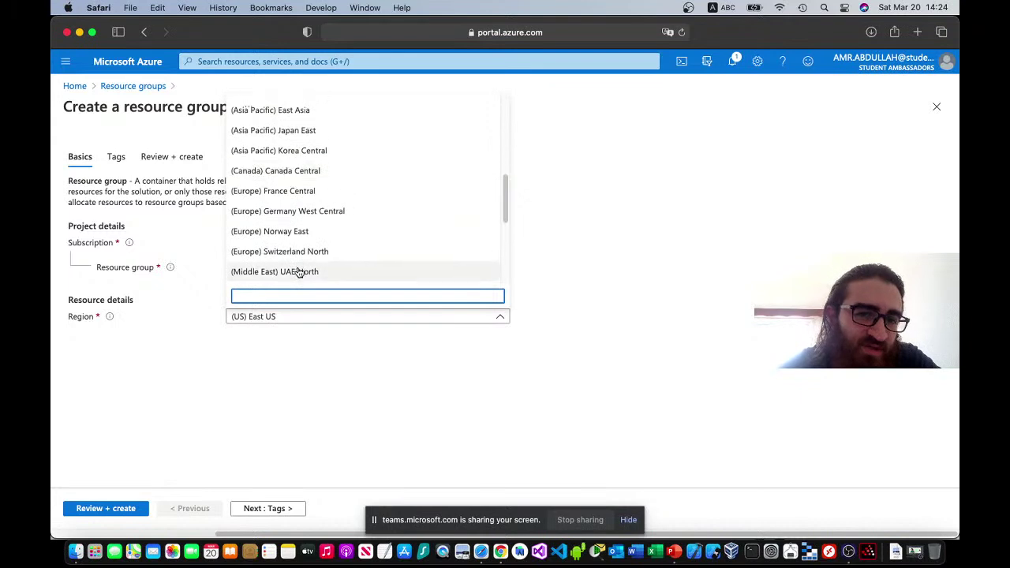
pyautogui.scroll(-3, 299, 272)
pyautogui.scroll(7, 299, 272)
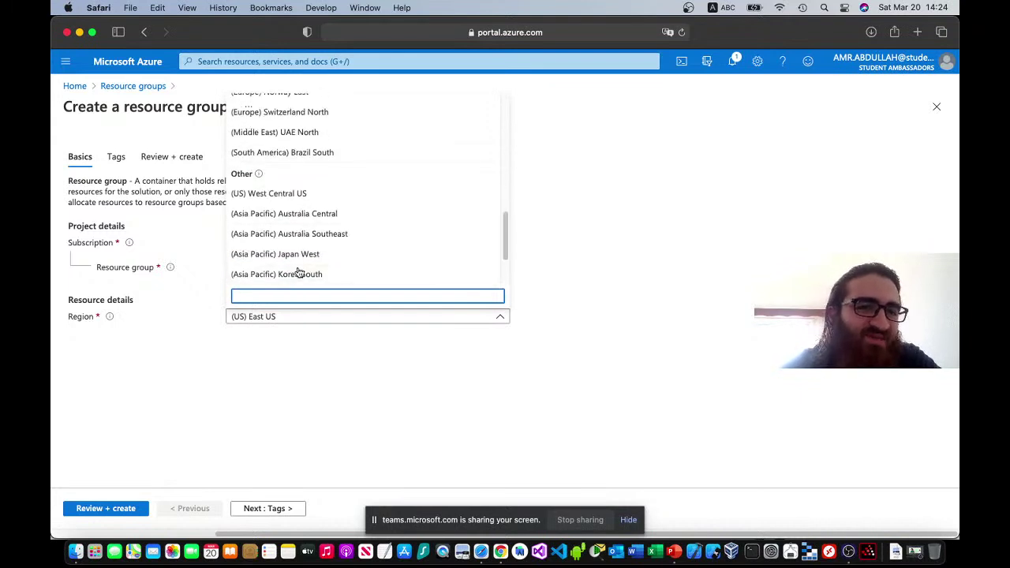
pyautogui.scroll(8, 299, 272)
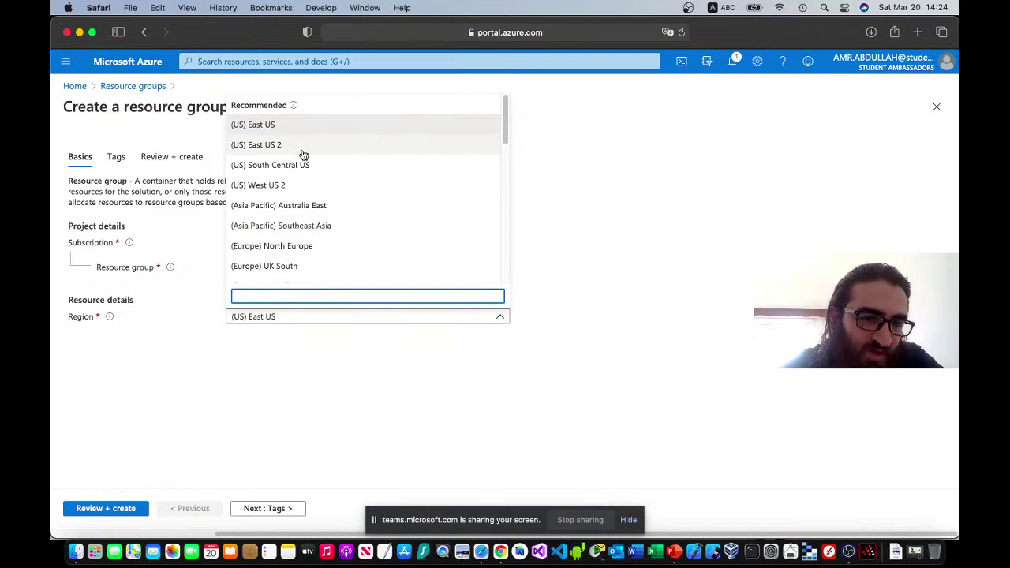
pyautogui.click(301, 149)
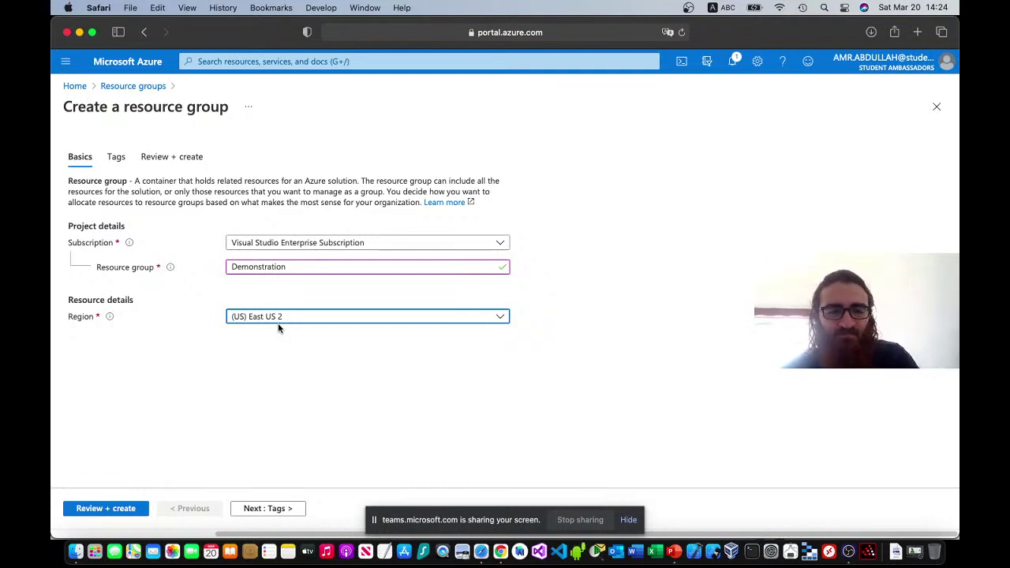
pyautogui.press('super+Tab')
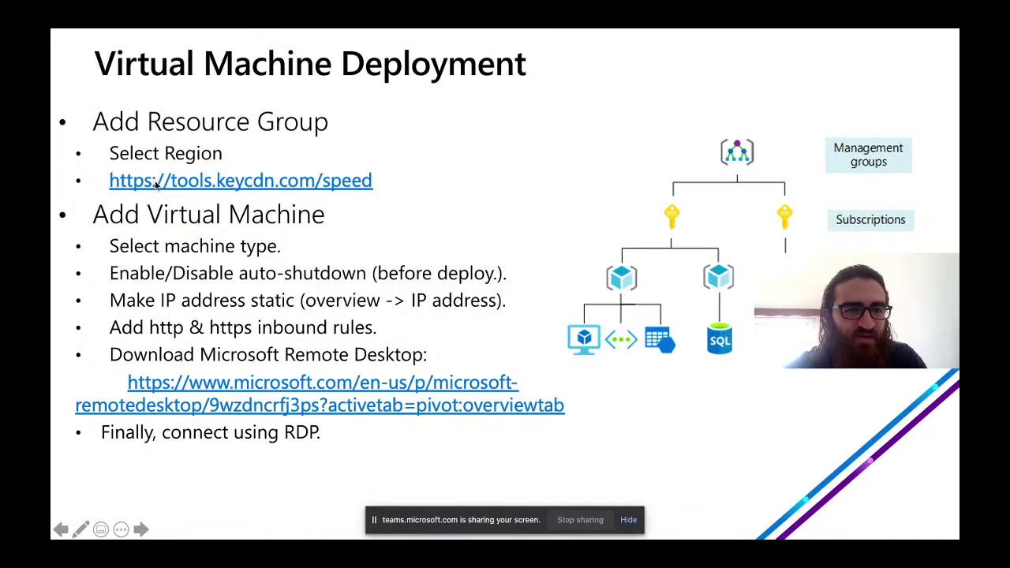
# - Exit the slideshow and copy the tools.keycdn.com/speed link from the Virtual Machine Deployment slide
pyautogui.press('Right')
pyautogui.press('Escape')
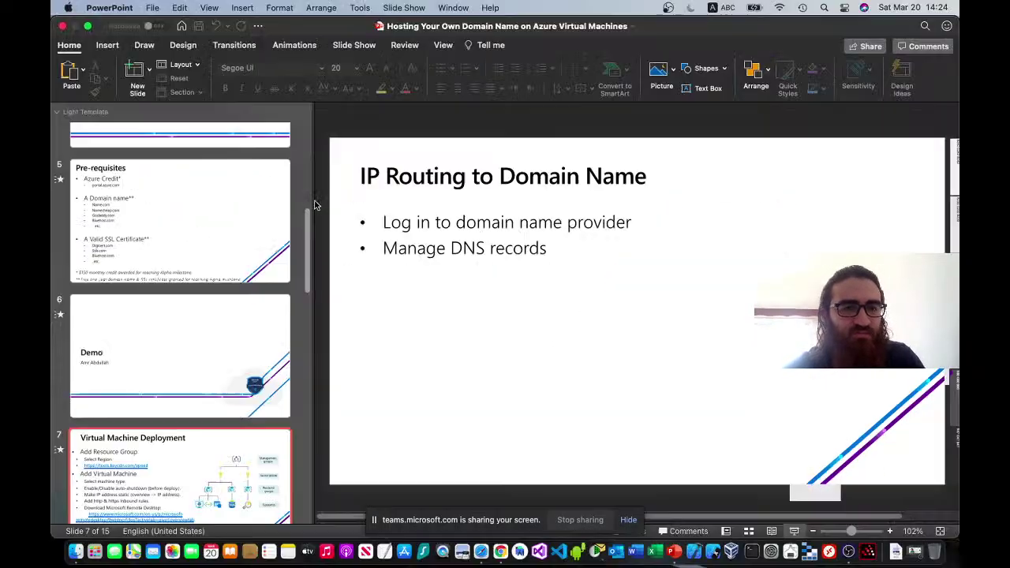
pyautogui.scroll(2, 180, 316)
pyautogui.click(147, 284)
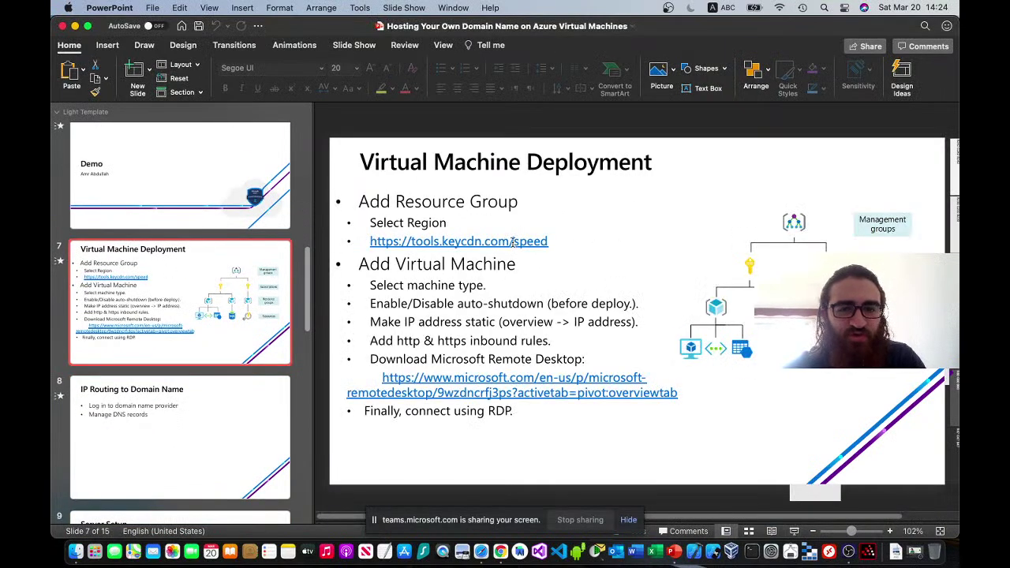
pyautogui.moveTo(552, 240); pyautogui.dragTo(372, 241)
pyautogui.press('super+c')
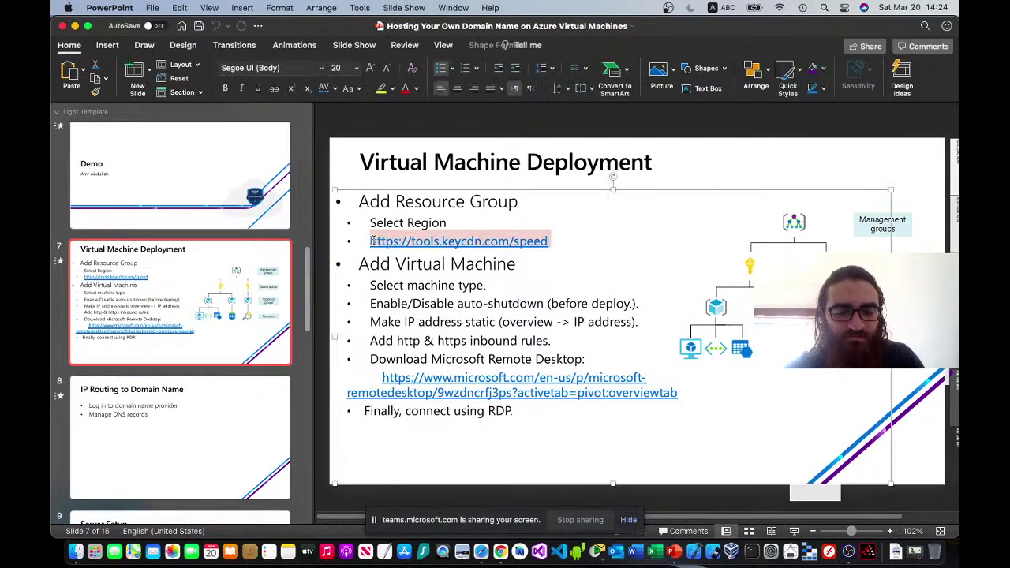
pyautogui.press('super+Tab')
pyautogui.press('super+Tab')
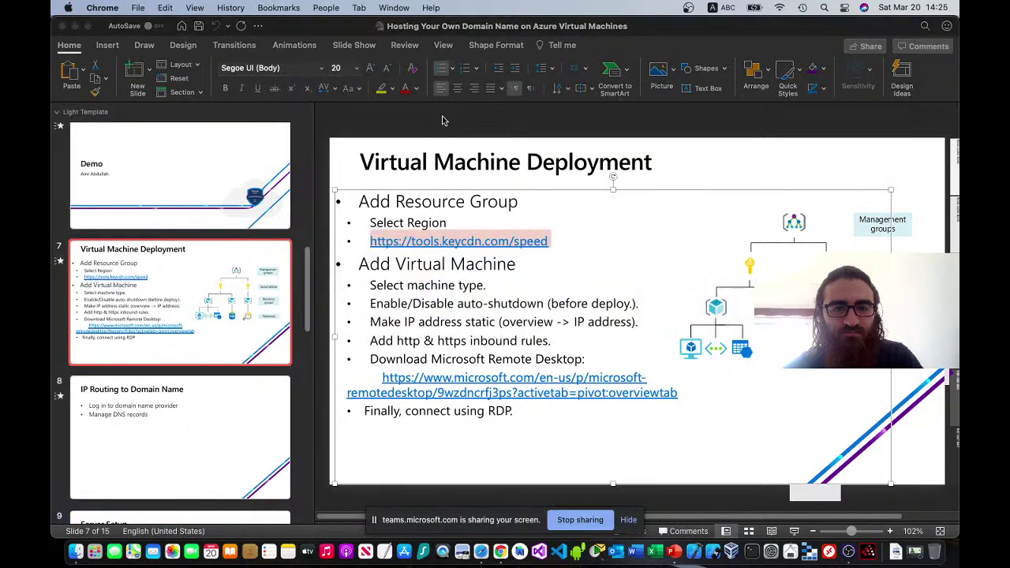
pyautogui.hotkey('ctrl', 'Left')
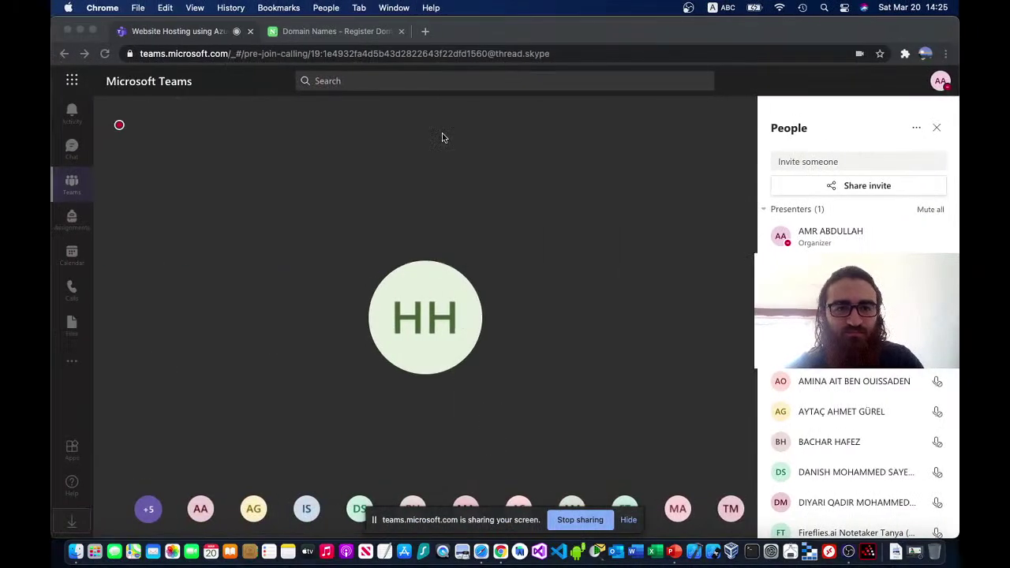
pyautogui.click(426, 31)
pyautogui.press('super+v')
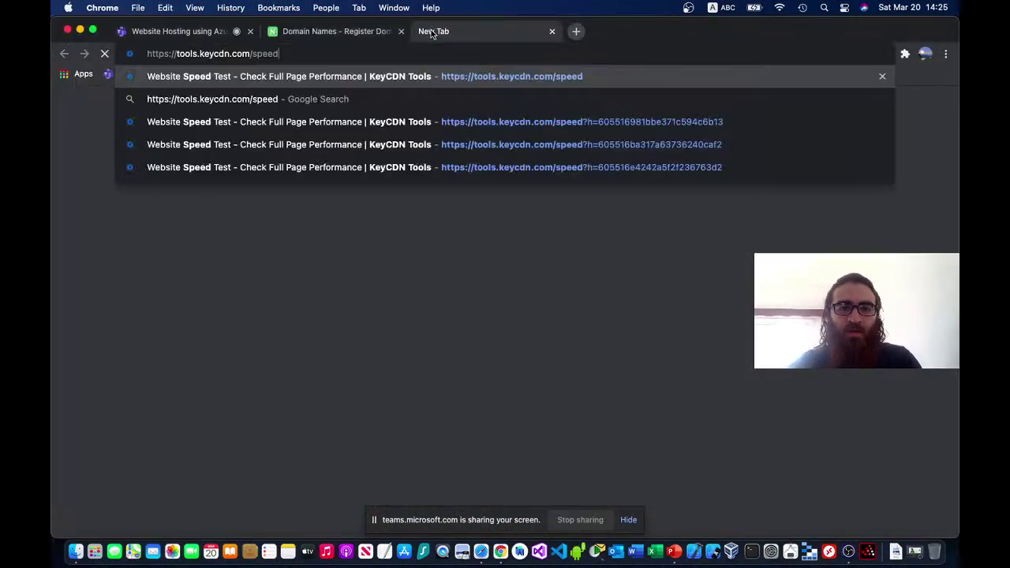
pyautogui.press('Return')
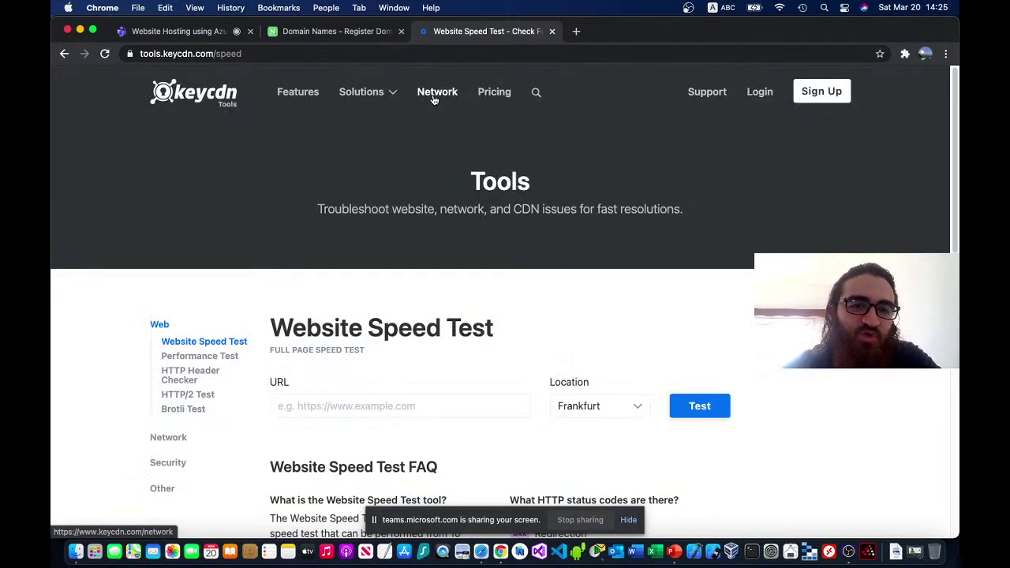
# - Enter the demo website's address and choose New York as the test location
pyautogui.click(313, 413)
pyautogui.write('h')
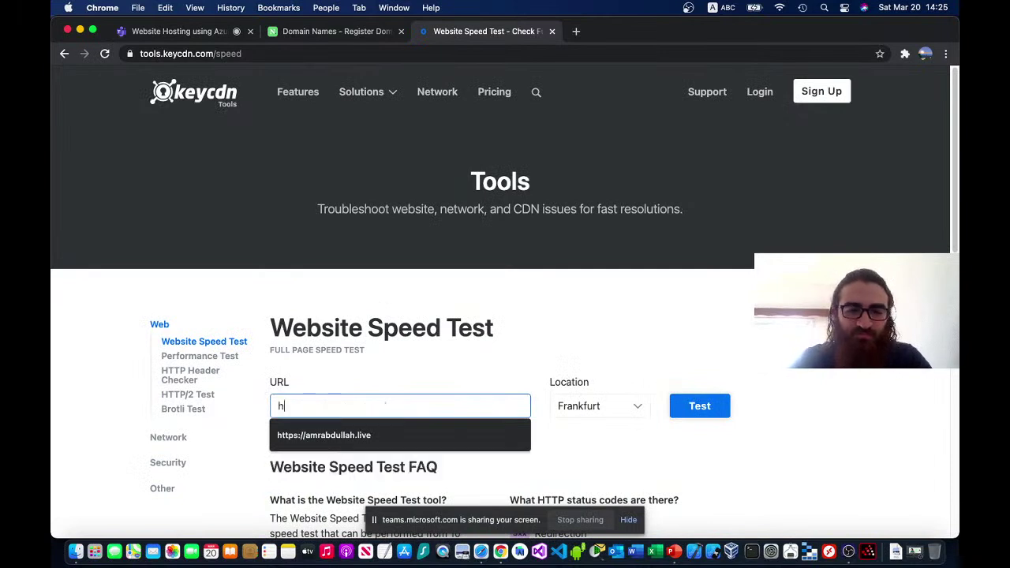
pyautogui.press('Down')
pyautogui.press('Return')
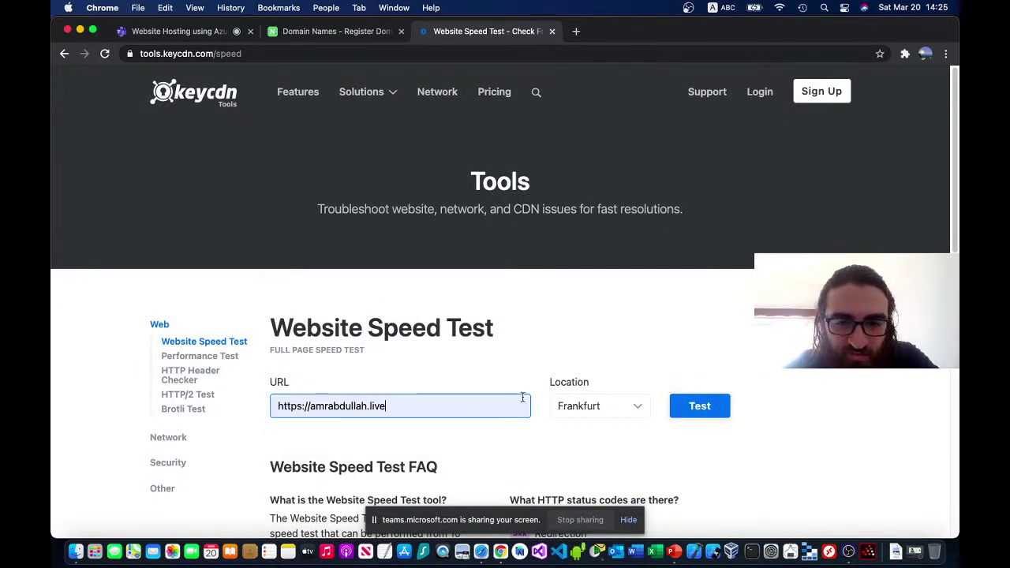
pyautogui.click(574, 409)
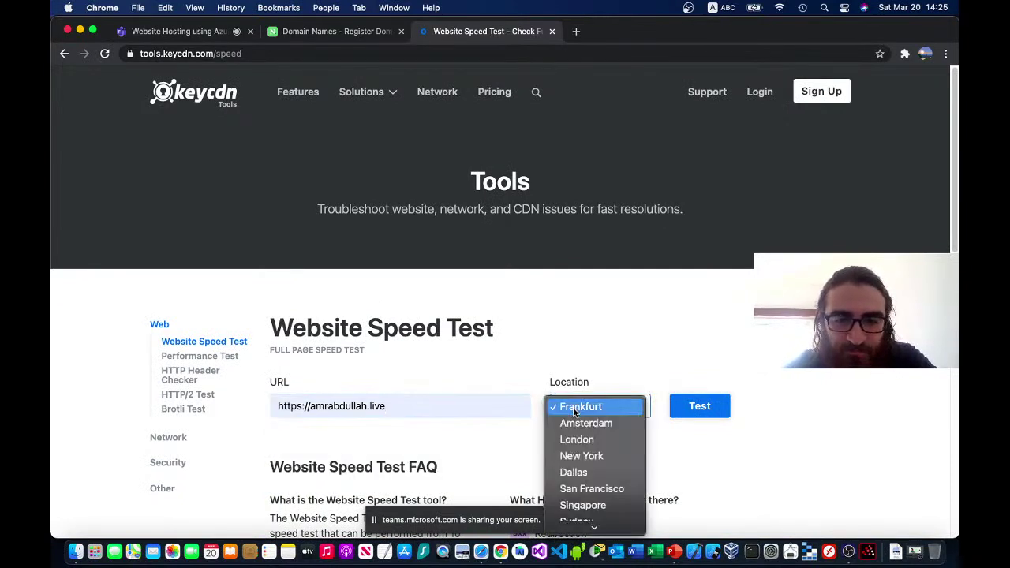
pyautogui.click(579, 456)
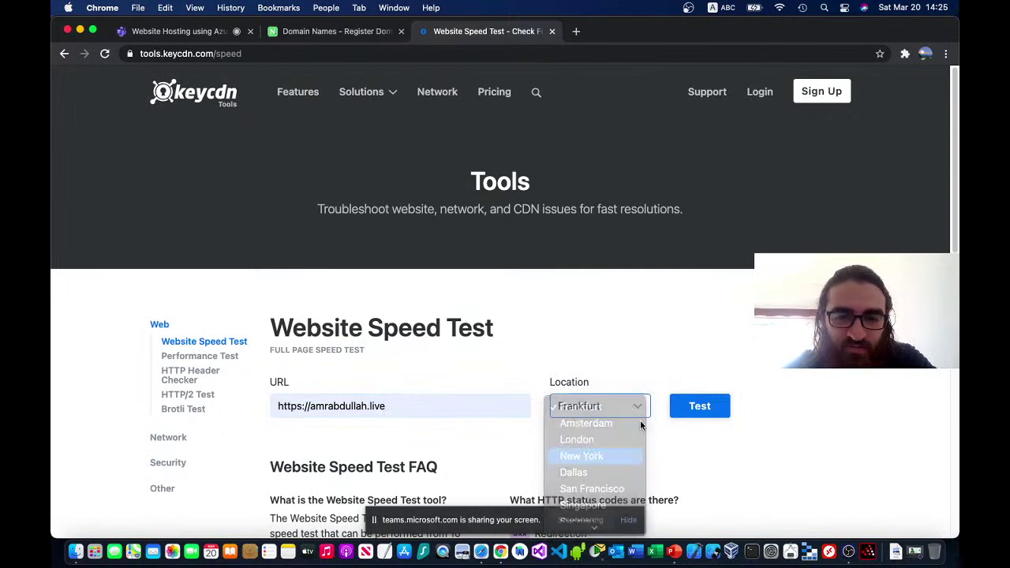
# - Run the speed test and review the B grade and 1.26 s load time
pyautogui.click(695, 407)
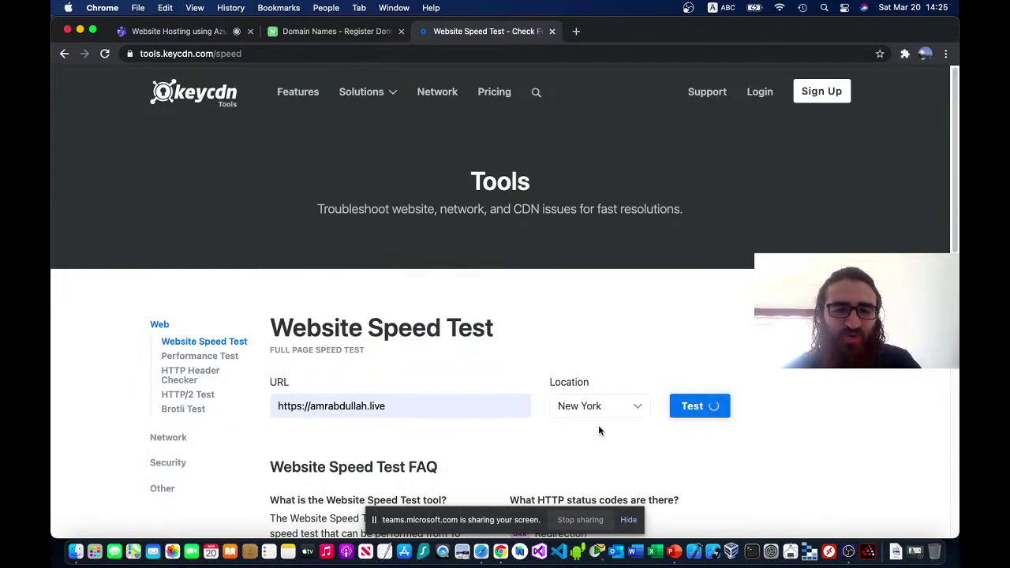
pyautogui.scroll(-2, 462, 413)
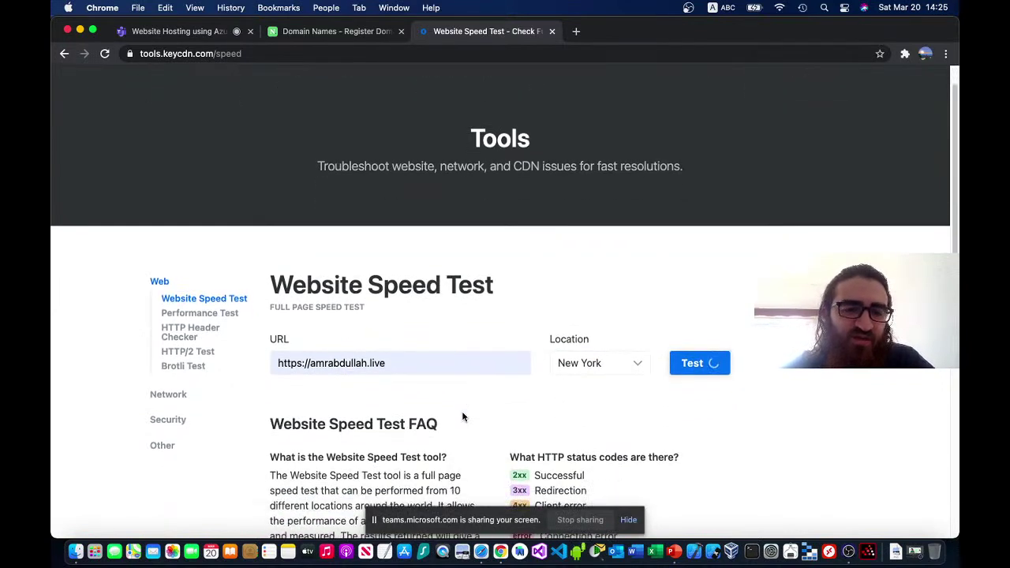
pyautogui.scroll(-1, 462, 416)
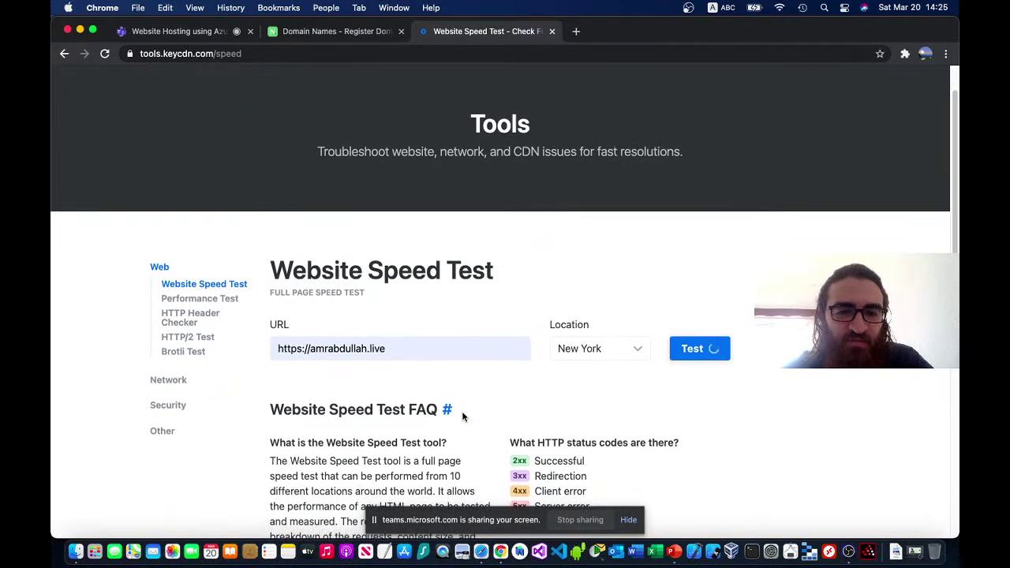
pyautogui.scroll(-1, 462, 416)
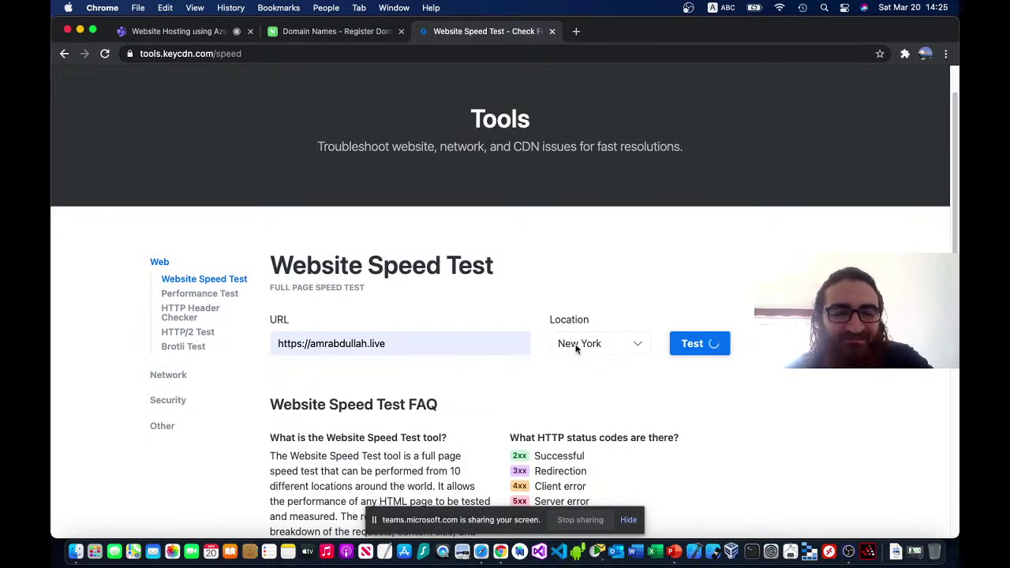
pyautogui.scroll(-1, 587, 384)
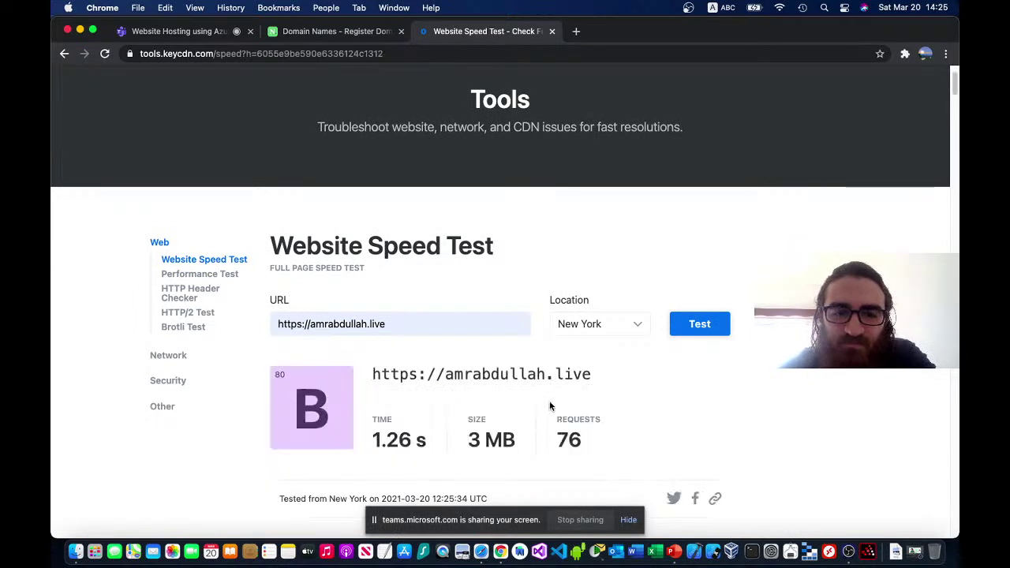
pyautogui.moveTo(427, 440); pyautogui.dragTo(371, 441)
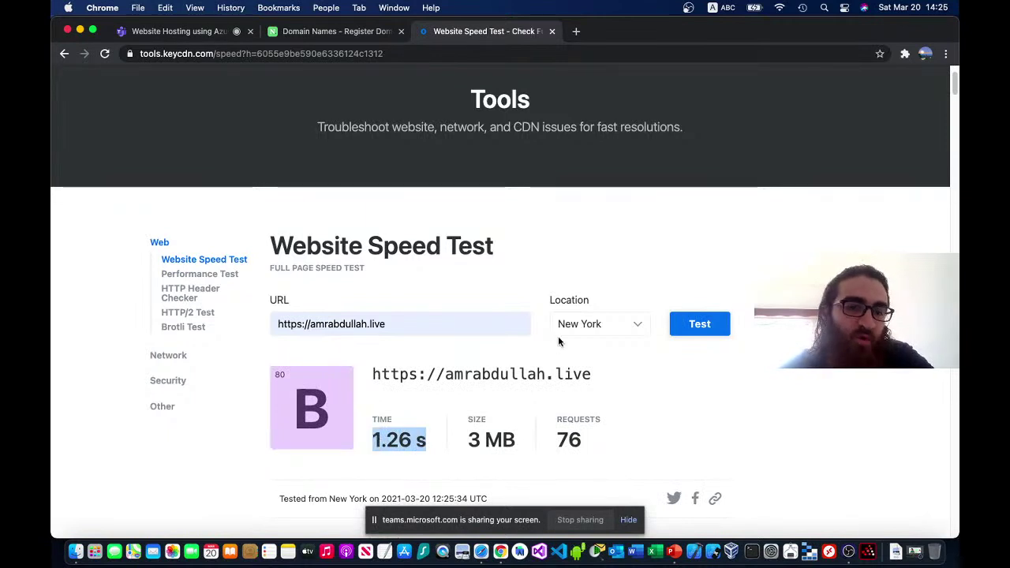
# - Rerun the speed test from Singapore and review the 4.6 s load time
pyautogui.click(638, 329)
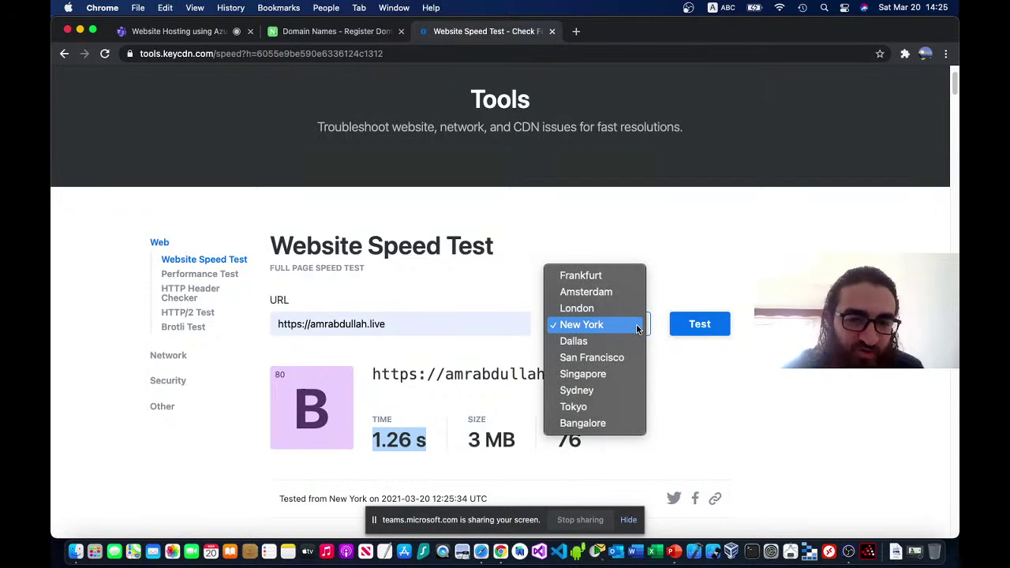
pyautogui.click(604, 374)
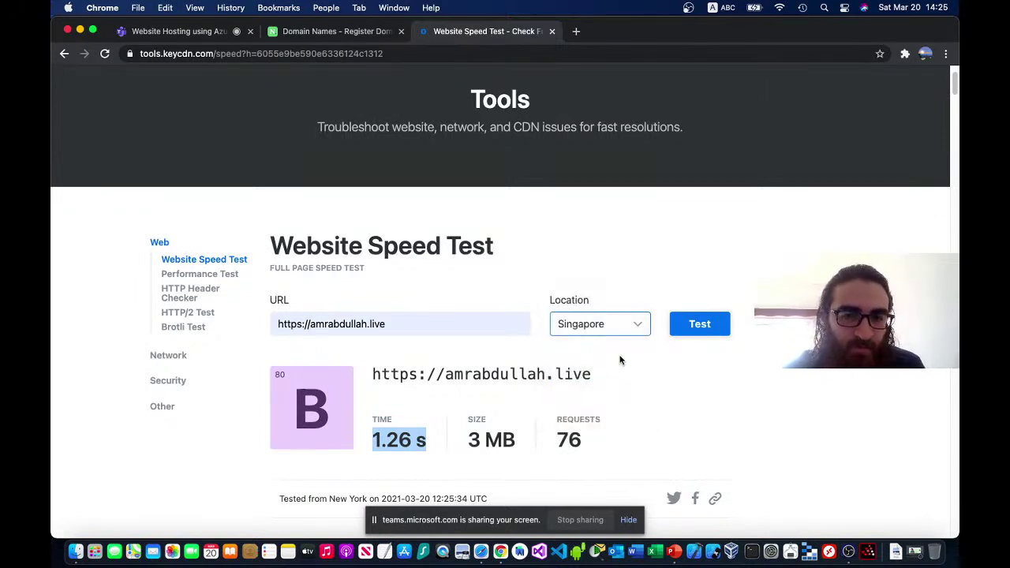
pyautogui.click(673, 324)
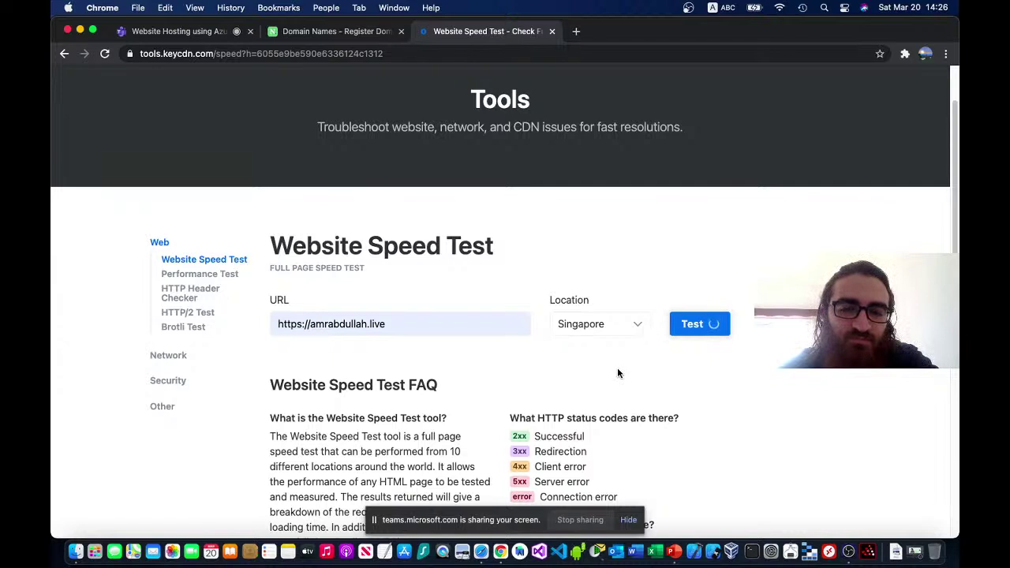
pyautogui.scroll(-1, 614, 383)
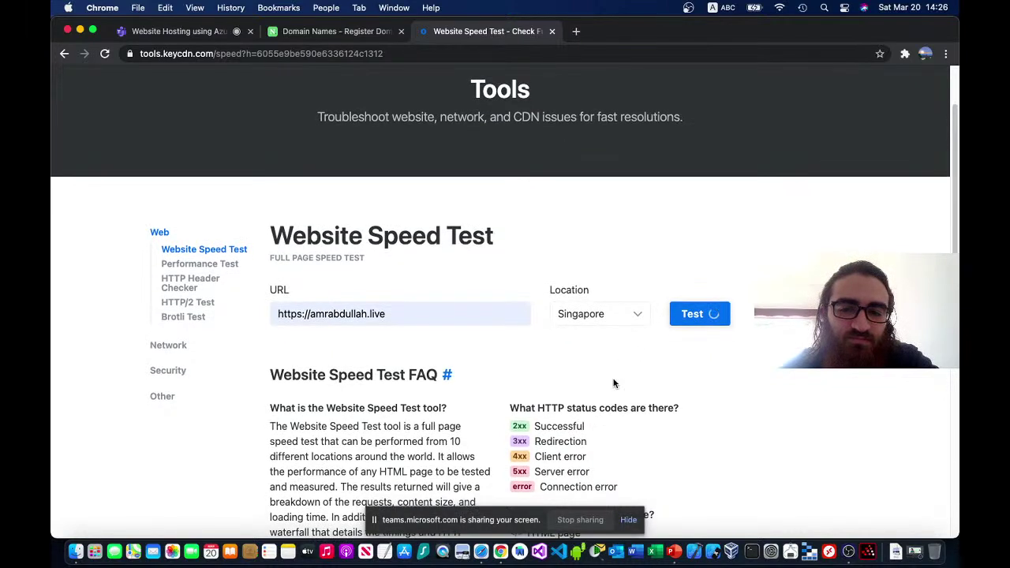
pyautogui.scroll(-1, 613, 383)
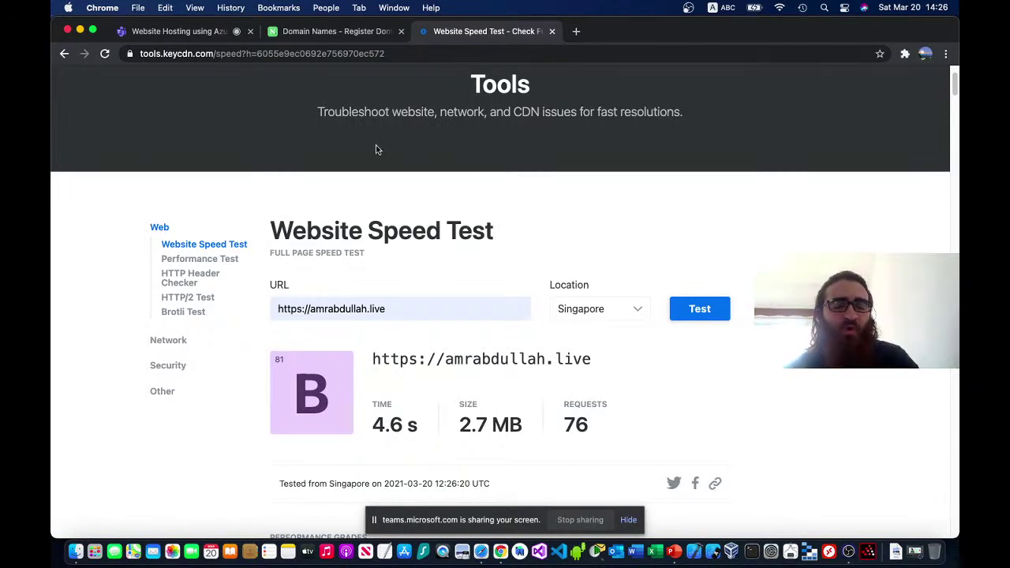
# - Open a new browser tab and type 'azure region prices'
pyautogui.press('super+Tab')
pyautogui.press('super+Tab')
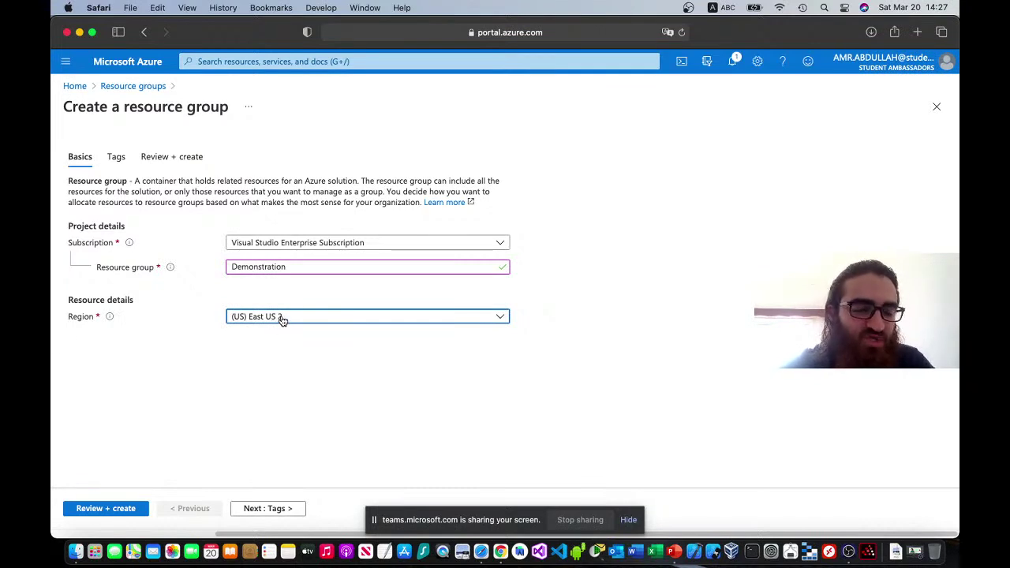
pyautogui.press('super+t')
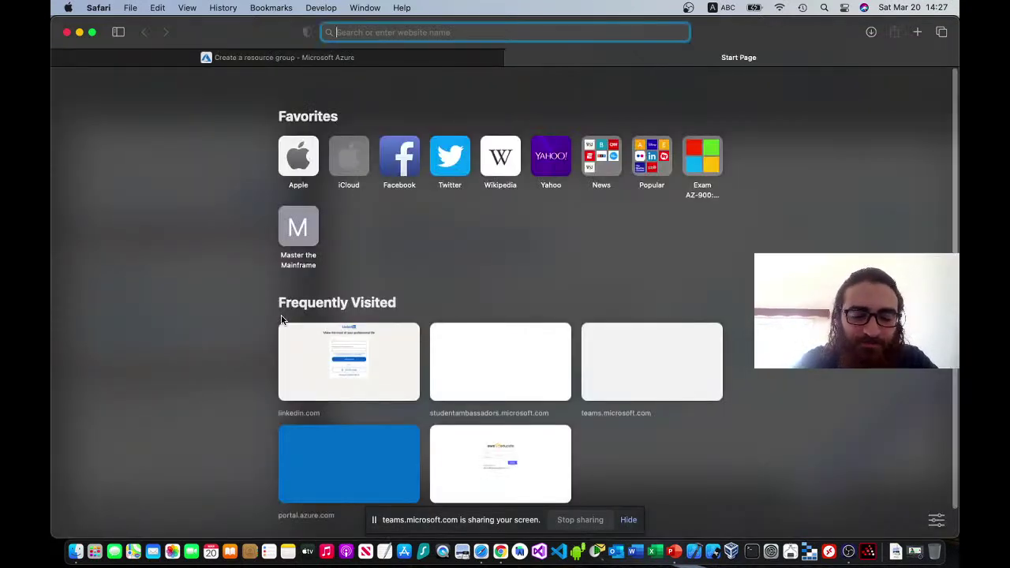
pyautogui.write('azure')
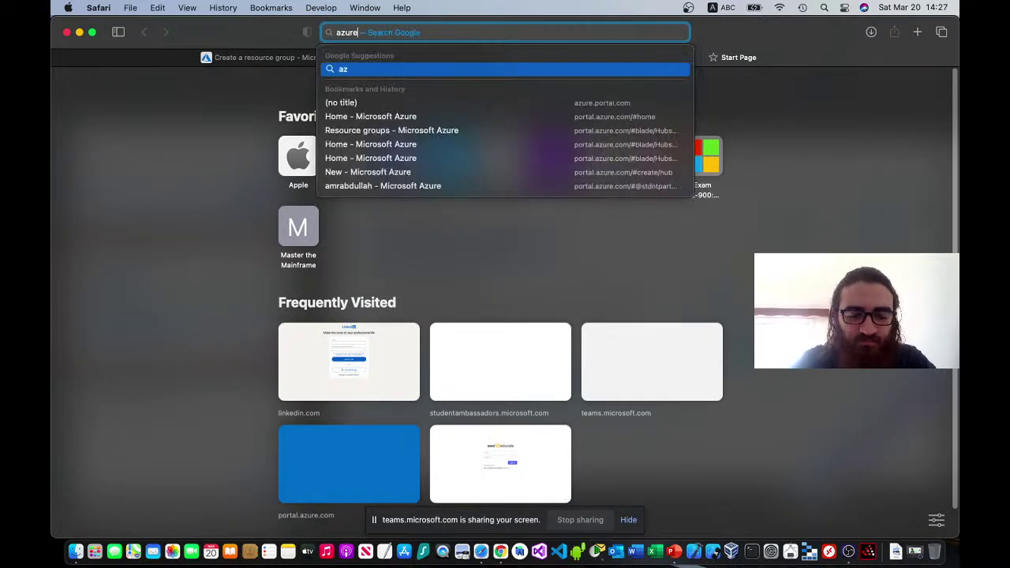
pyautogui.write(' region price')
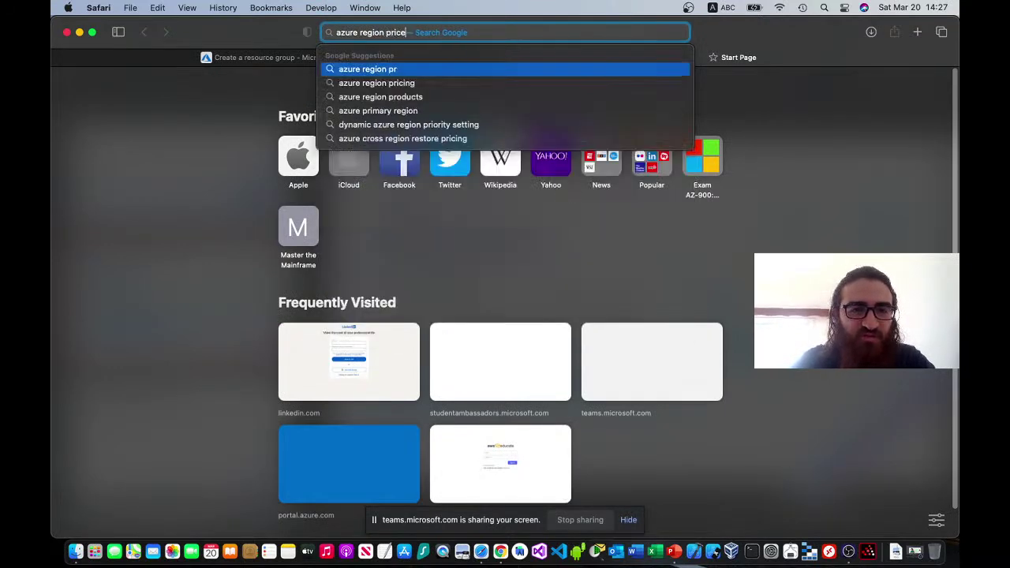
pyautogui.write('s')
# - Search 'azure region prices', skim Microsoft's Azure Pricing Overview page, then close that tab
pyautogui.press('Return')
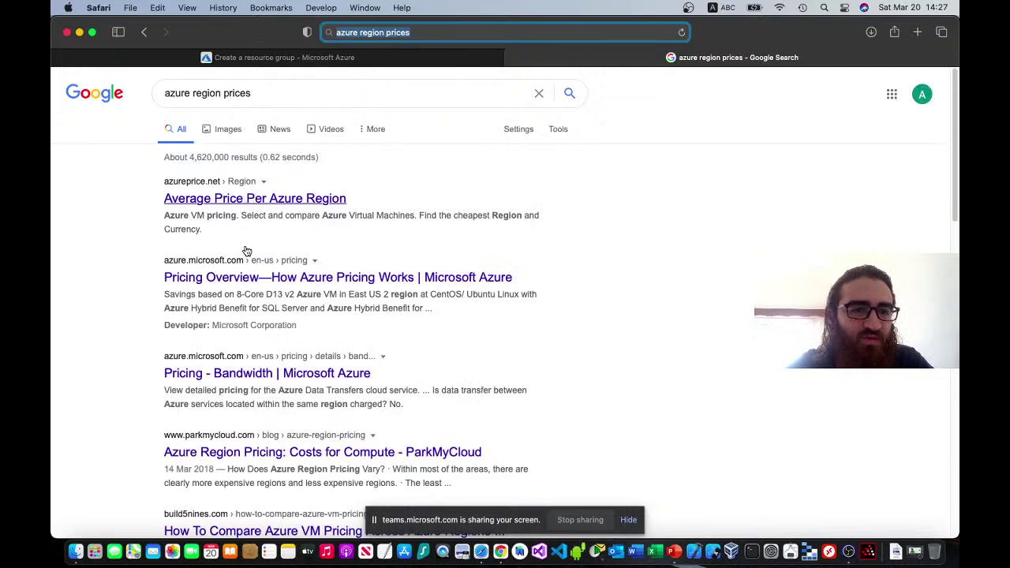
pyautogui.click(257, 277)
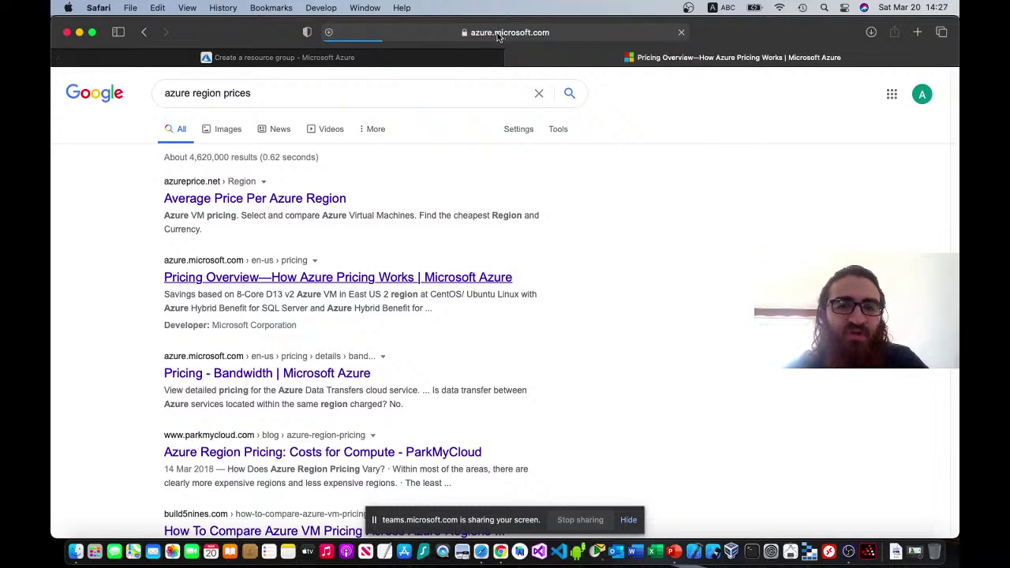
pyautogui.scroll(-5, 462, 323)
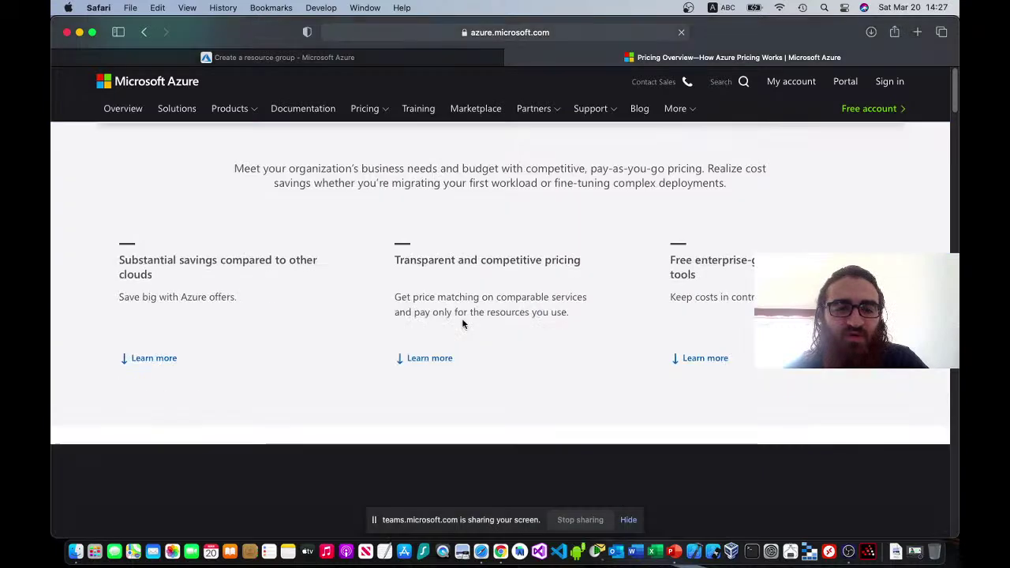
pyautogui.scroll(2, 462, 324)
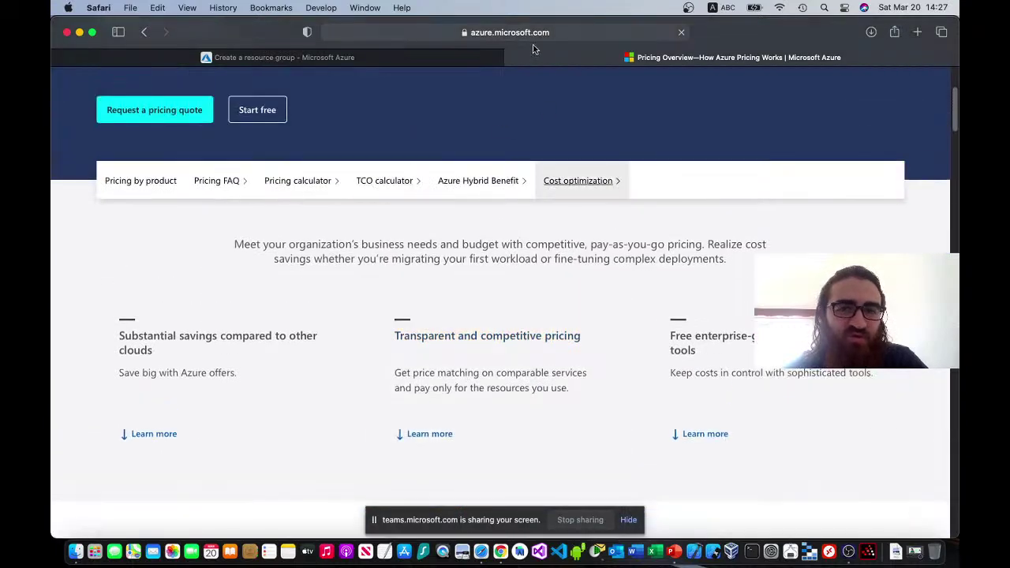
pyautogui.click(509, 62)
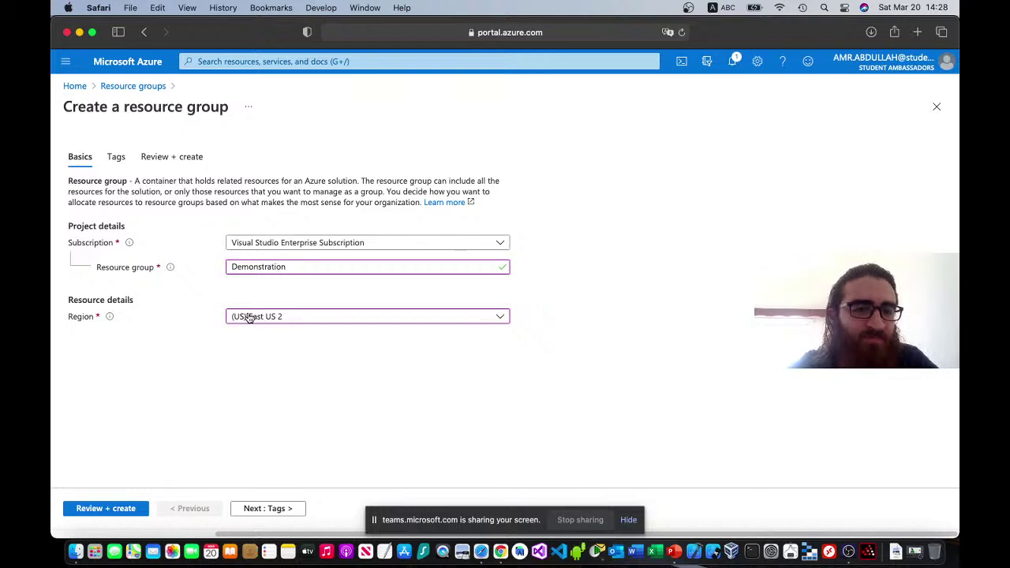
# - Pass validation, create the Demonstration resource group in East US 2, and open its overview
pyautogui.click(113, 510)
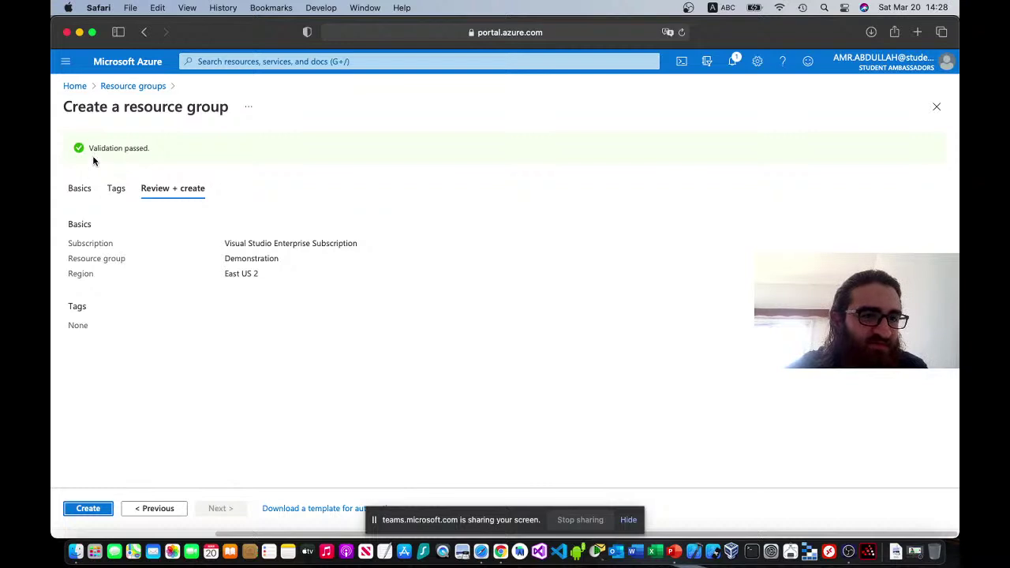
pyautogui.moveTo(93, 161); pyautogui.dragTo(139, 148)
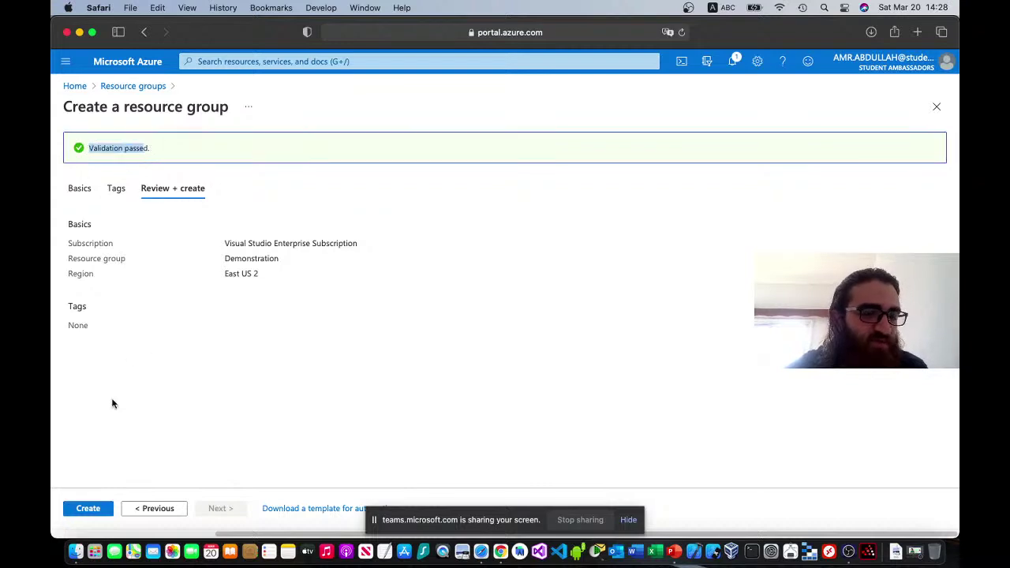
pyautogui.click(89, 509)
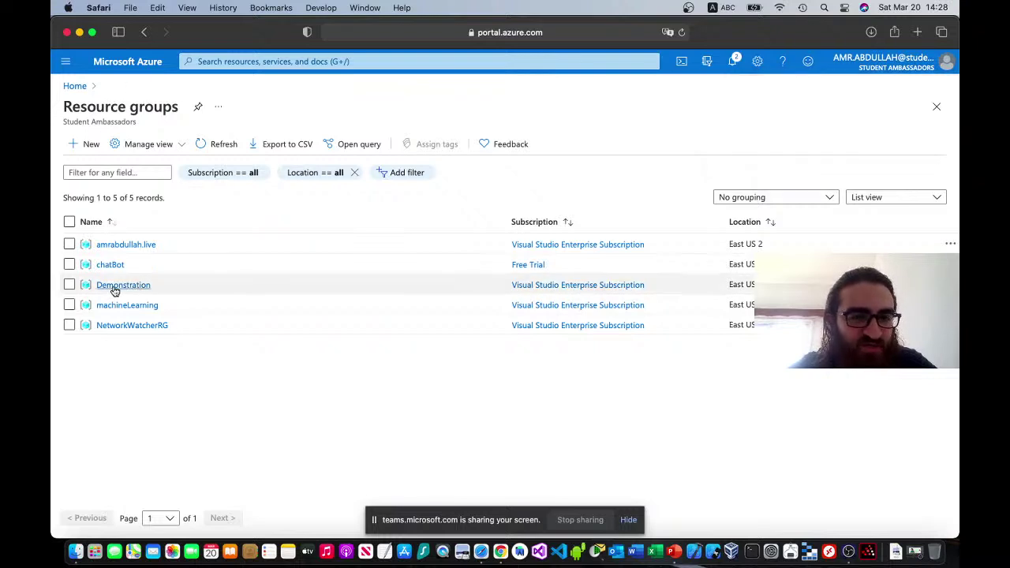
pyautogui.click(124, 287)
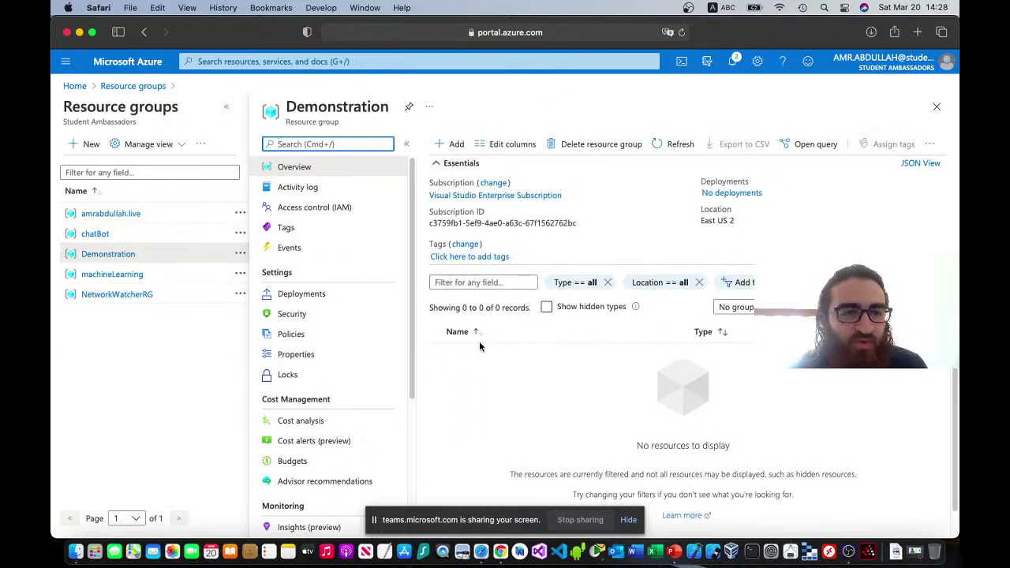
pyautogui.press('super+Tab')
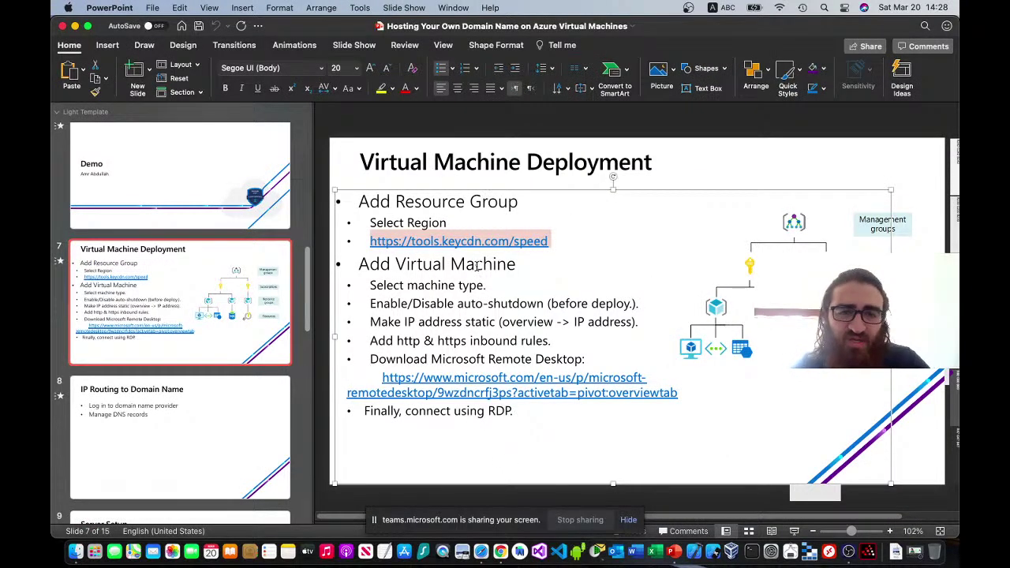
# - Check the Add Virtual Machine bullet on slide 7, then return to the Azure portal home
pyautogui.click(476, 265)
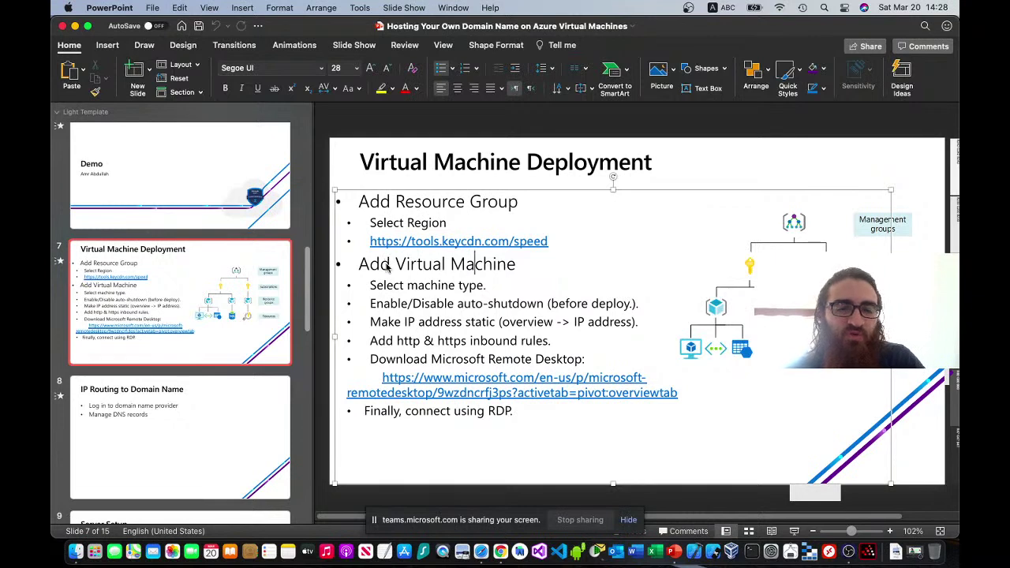
pyautogui.press('super+Tab')
pyautogui.click(68, 88)
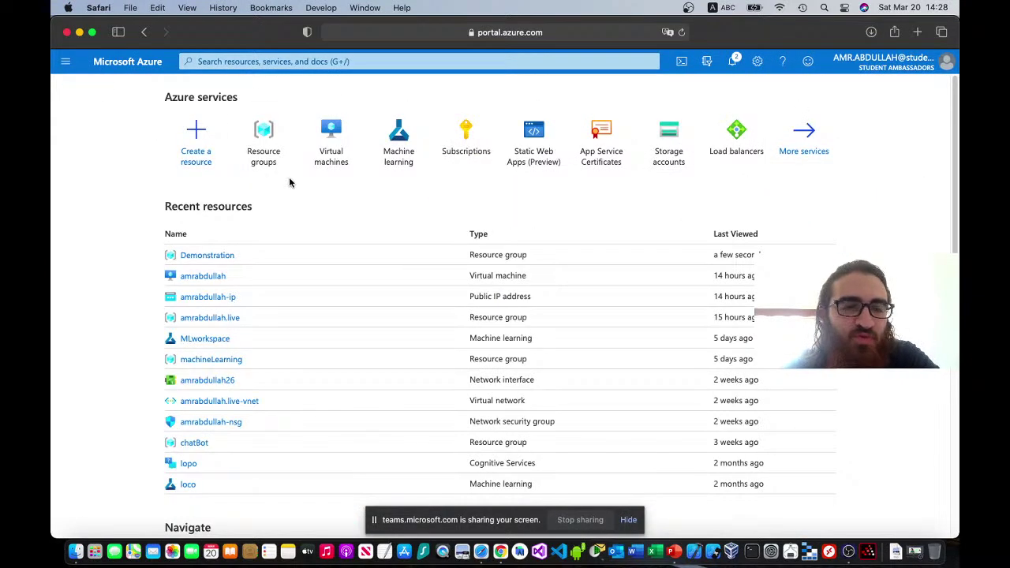
# - Show the Virtual machines list from the portal menu, then open a new browser tab
pyautogui.click(65, 61)
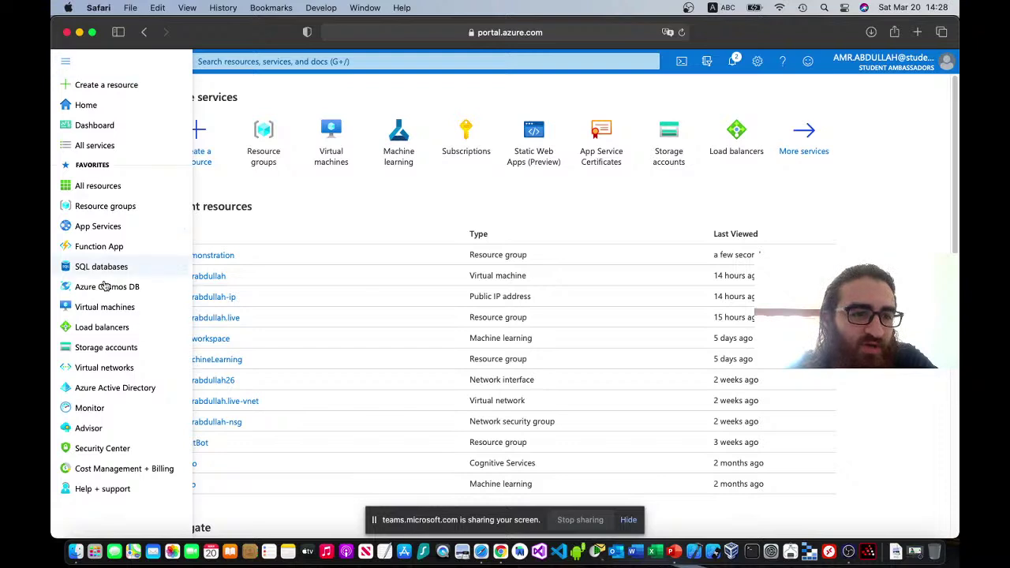
pyautogui.click(108, 311)
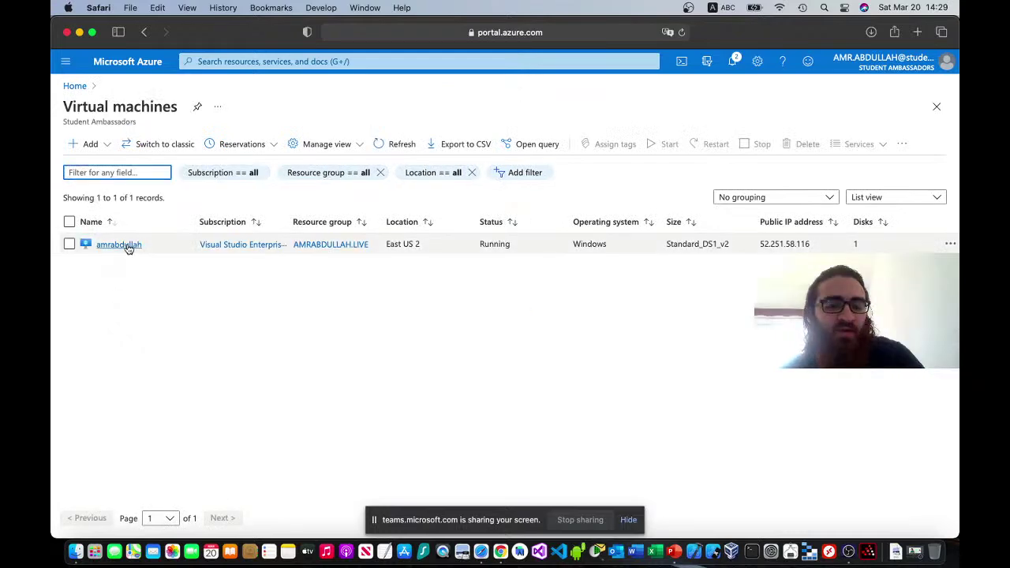
pyautogui.press('super+t')
# - Load the presenter's personal website, confirm its HTTPS connection is encrypted, and return to the Azure tab
pyautogui.write('amrabdullah.live')
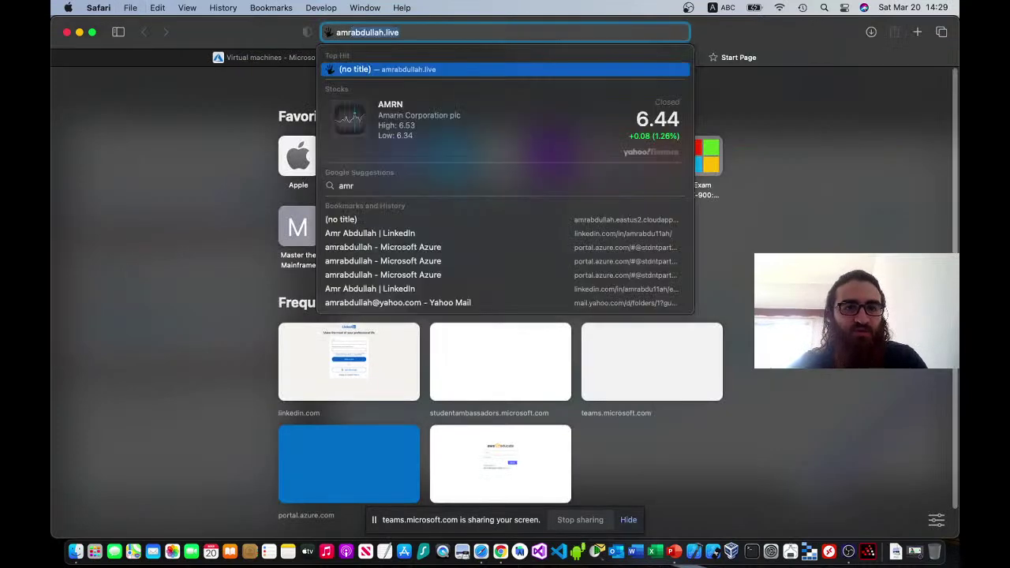
pyautogui.press('Return')
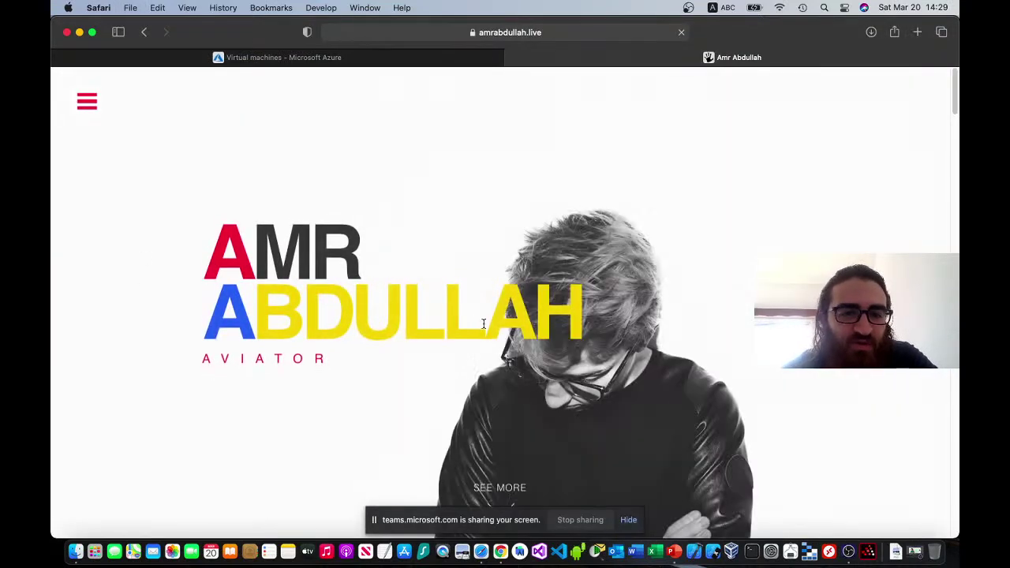
pyautogui.scroll(-2, 564, 353)
pyautogui.scroll(1, 564, 352)
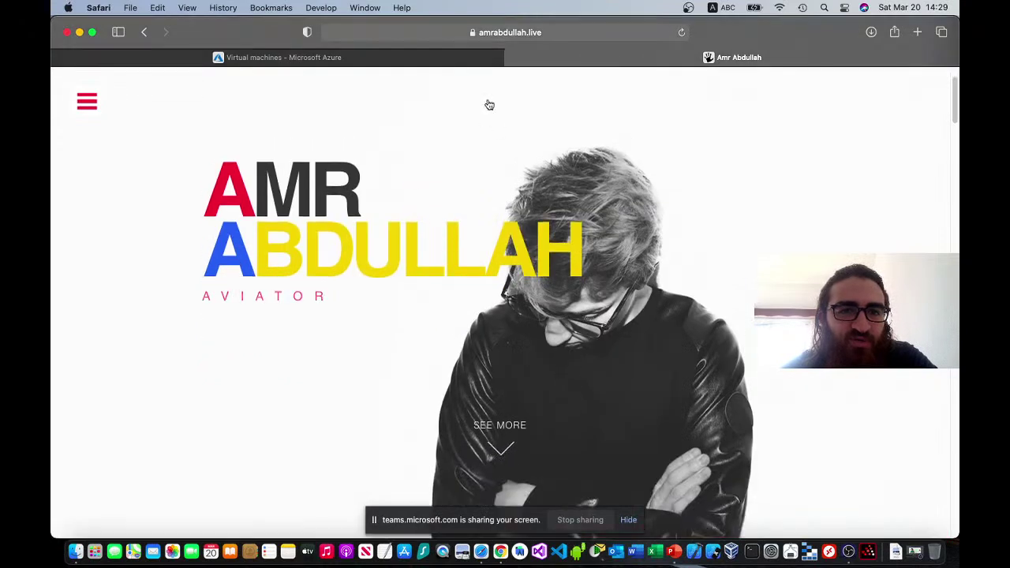
pyautogui.click(471, 33)
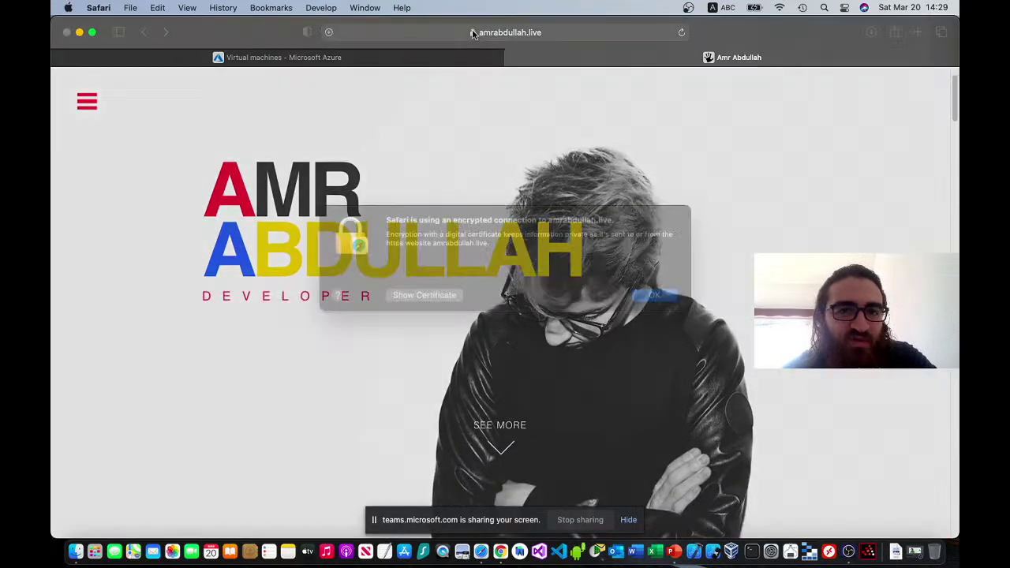
pyautogui.click(654, 316)
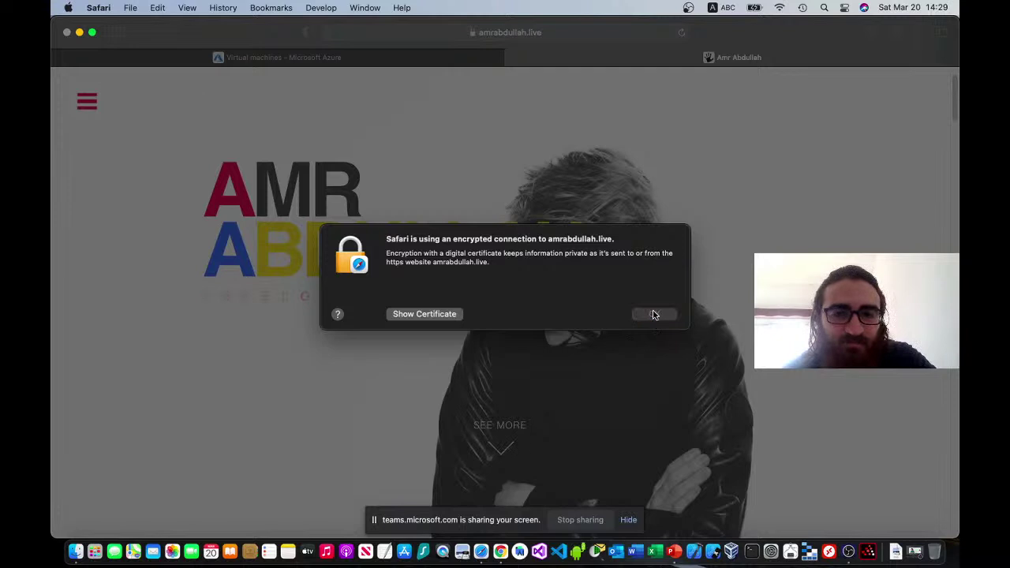
pyautogui.click(334, 60)
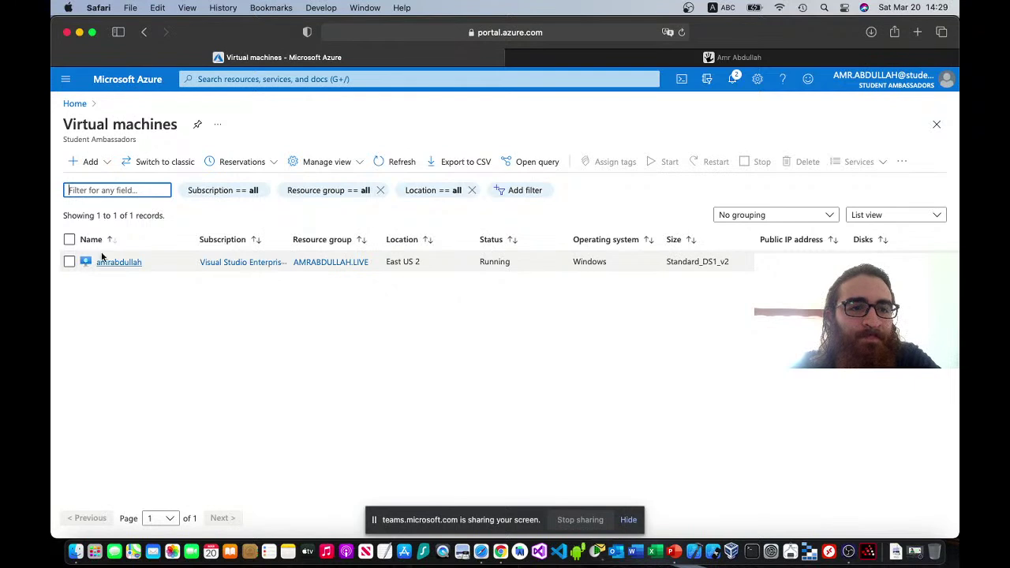
# - Close the website tab, start a new virtual machine, and open the Resource group dropdown
pyautogui.click(511, 61)
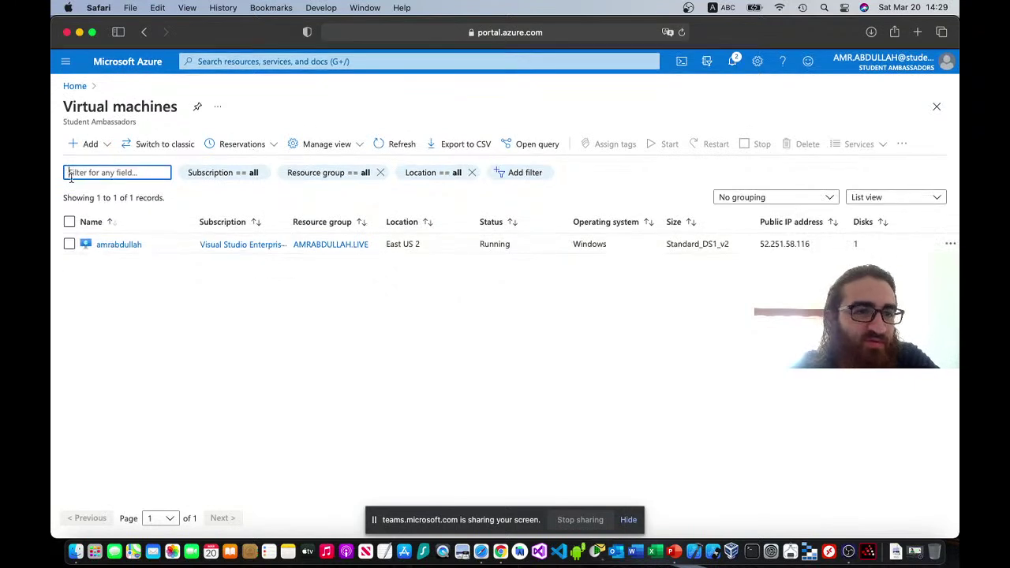
pyautogui.click(81, 150)
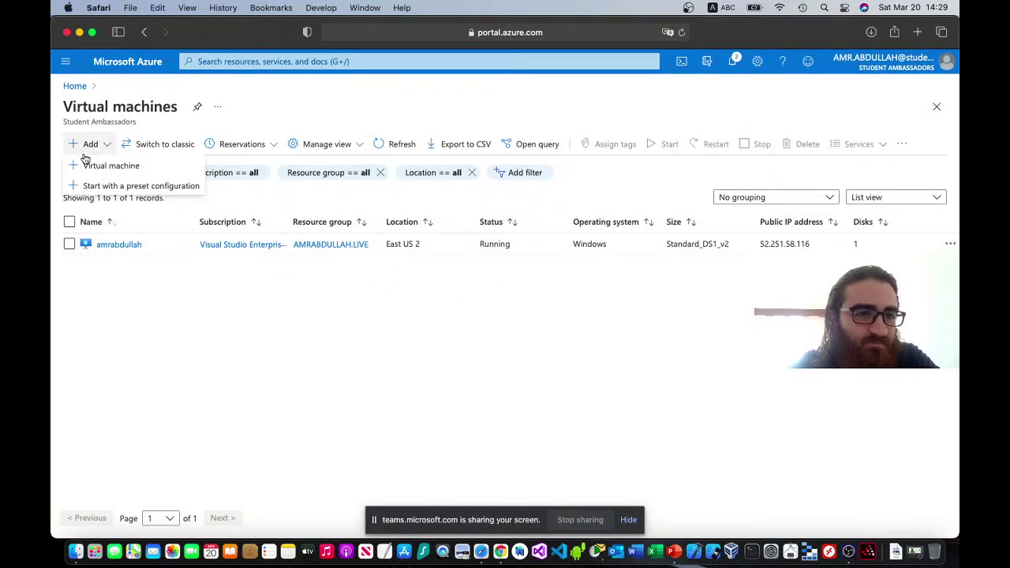
pyautogui.click(86, 163)
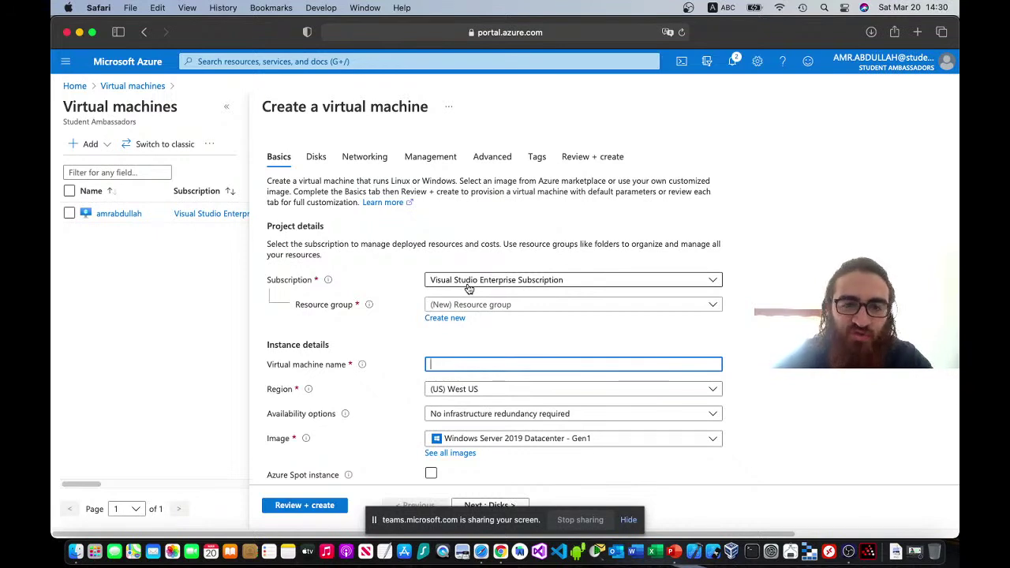
pyautogui.click(487, 309)
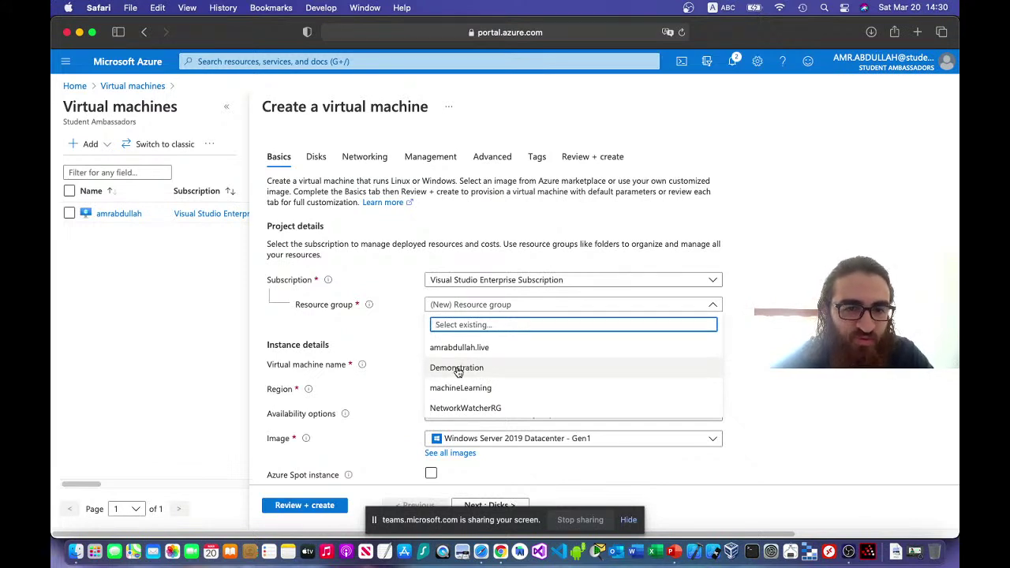
# - Put the VM in resource group Demonstration and name it demonstrationVM
pyautogui.click(461, 368)
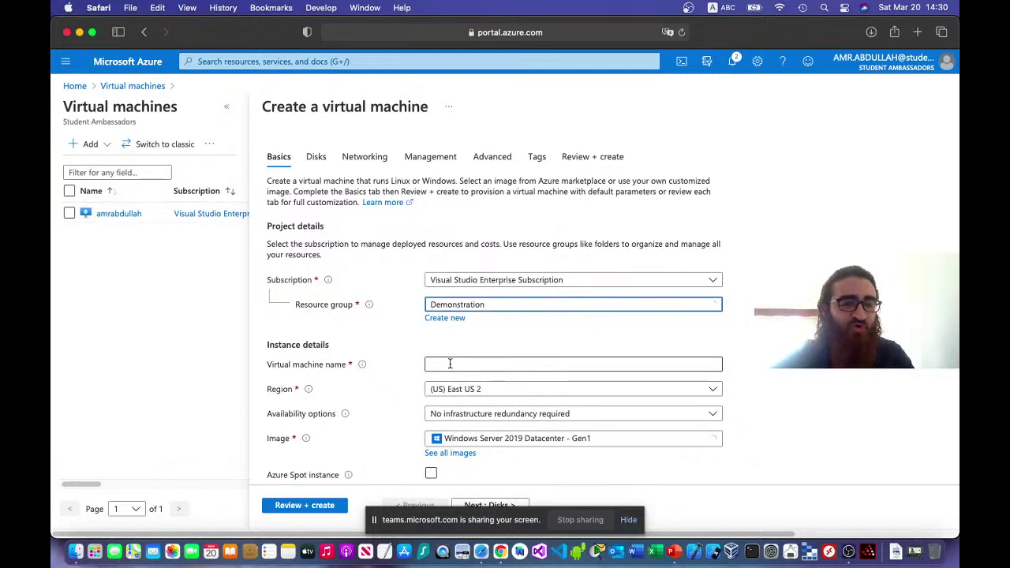
pyautogui.click(450, 364)
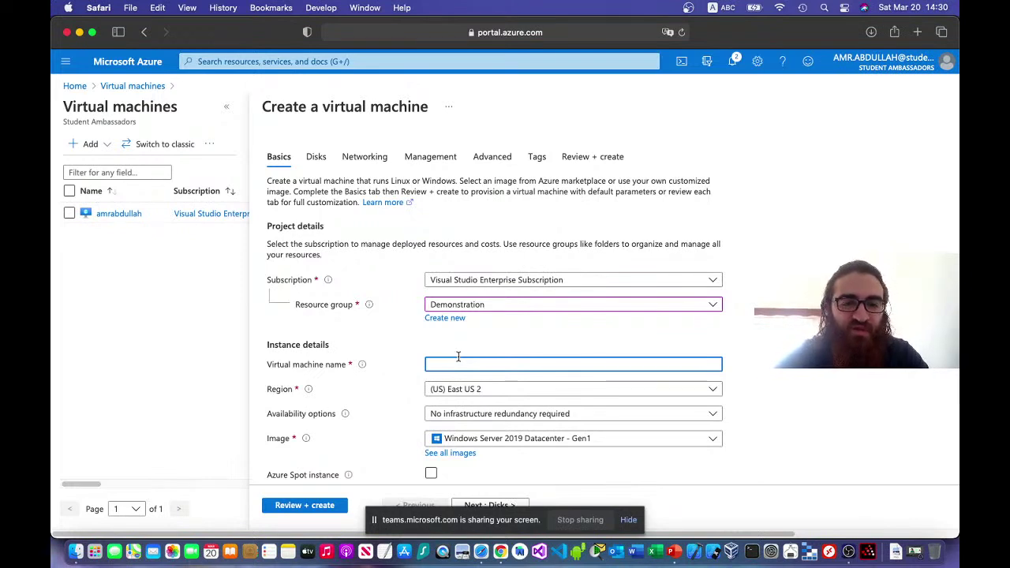
pyautogui.write('mon')
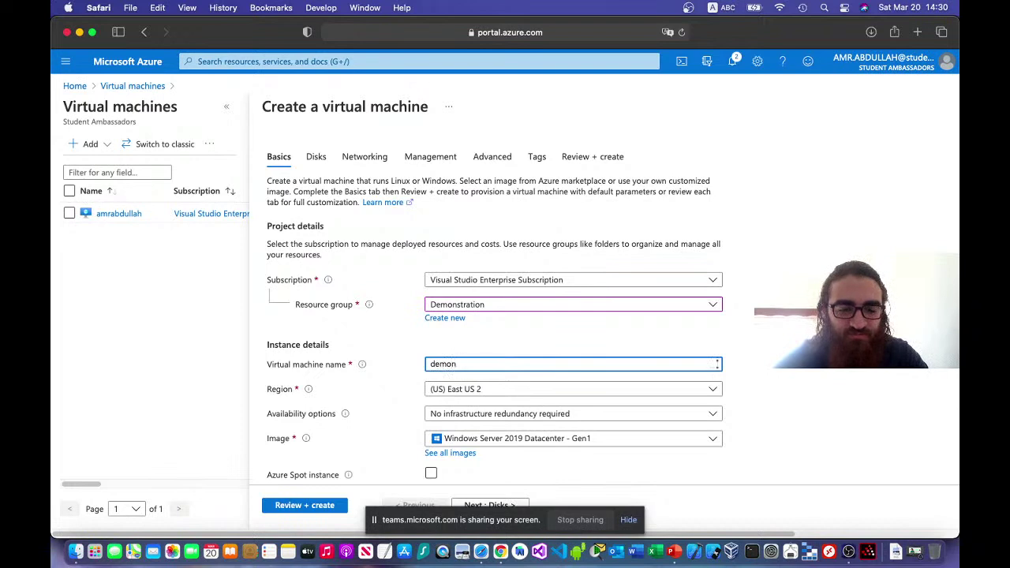
pyautogui.write('strationV')
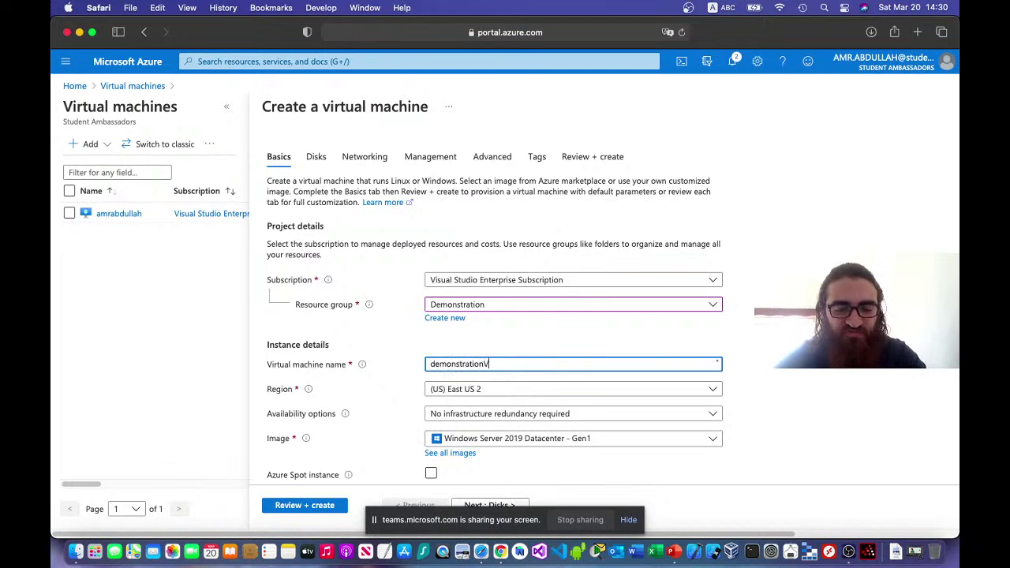
pyautogui.write('M')
pyautogui.click(839, 383)
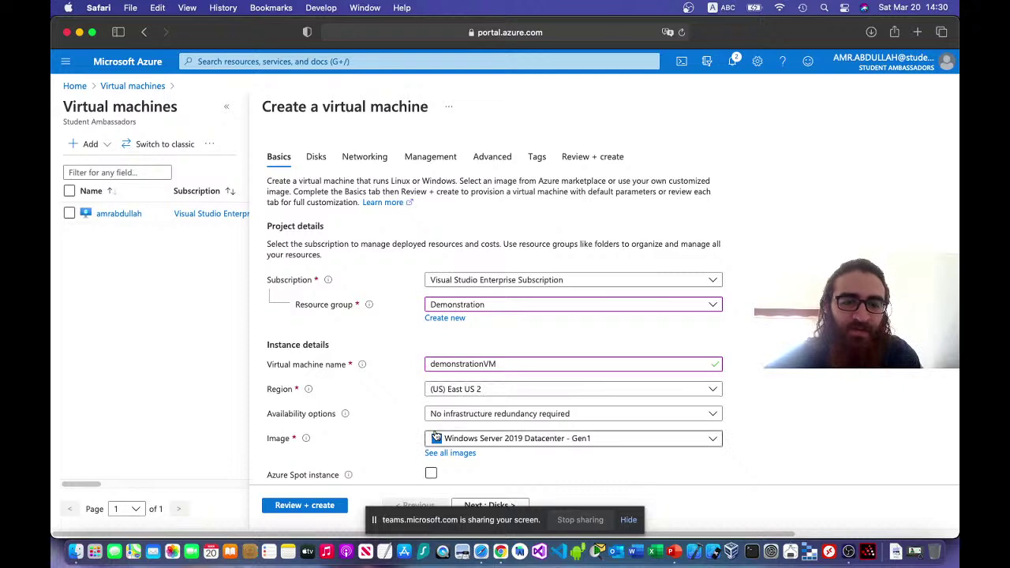
# - Keep Windows Server 2019 Datacenter - Gen1 as the VM image
pyautogui.scroll(-1, 436, 435)
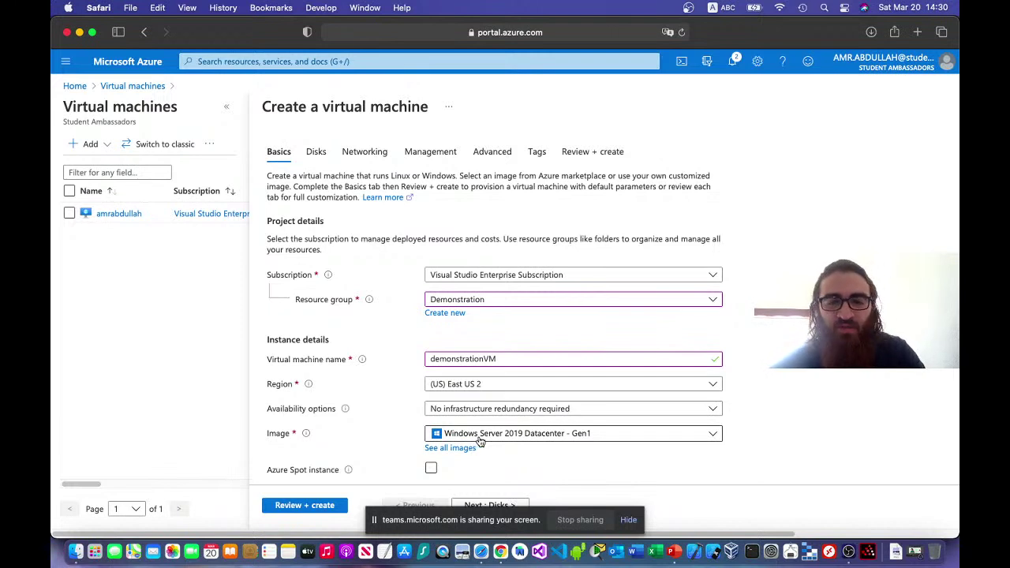
pyautogui.click(712, 435)
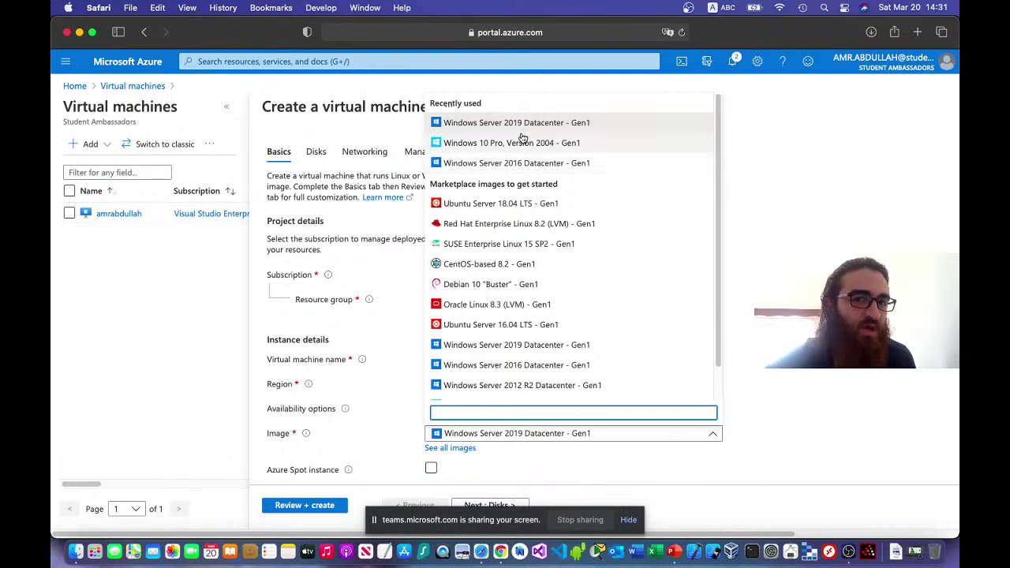
pyautogui.click(523, 126)
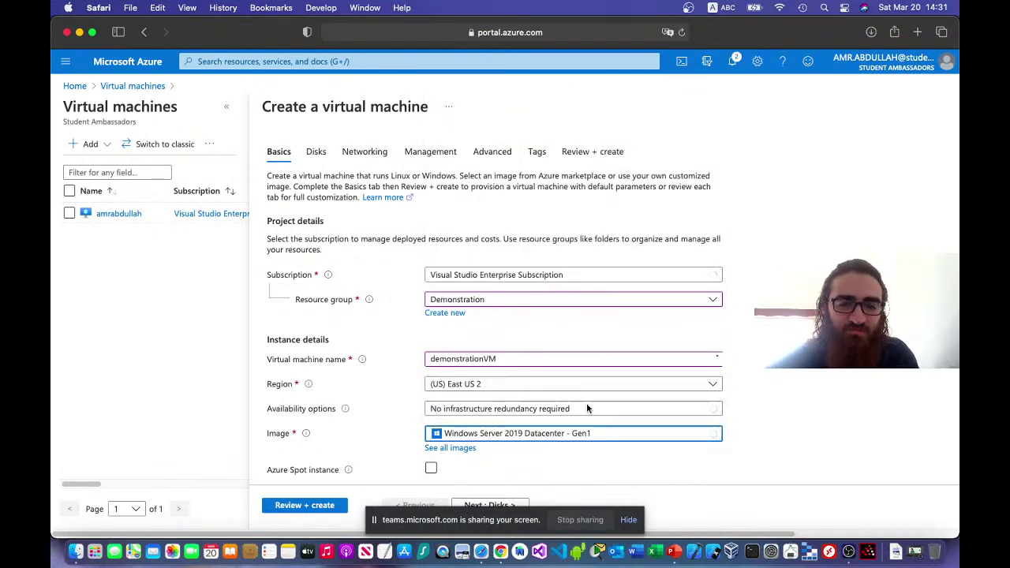
# - Keep Standard_DS1_v2 as the size and bring up all 384 available VM sizes
pyautogui.scroll(-3, 763, 410)
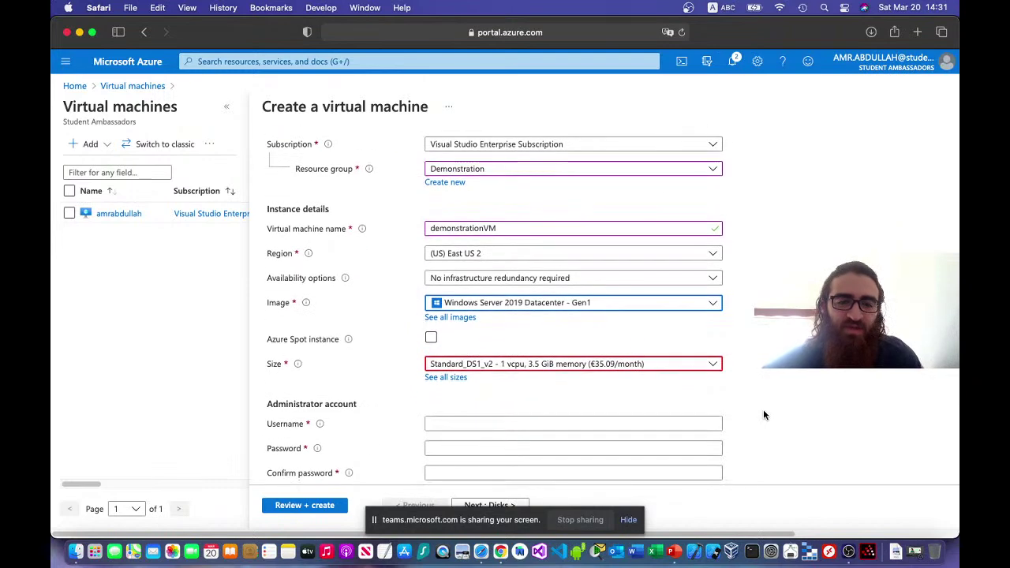
pyautogui.click(715, 368)
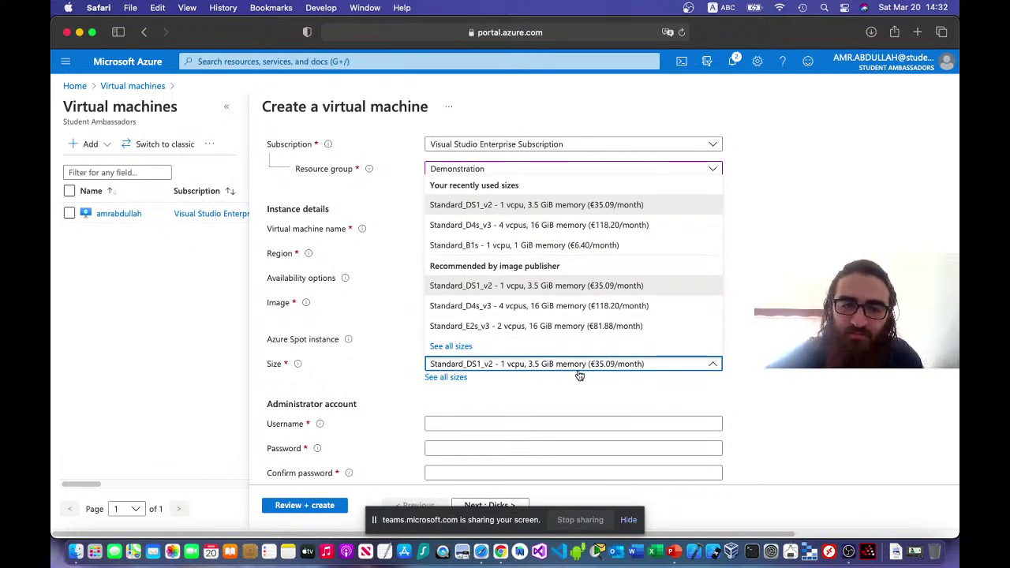
pyautogui.click(716, 370)
pyautogui.scroll(-2, 637, 397)
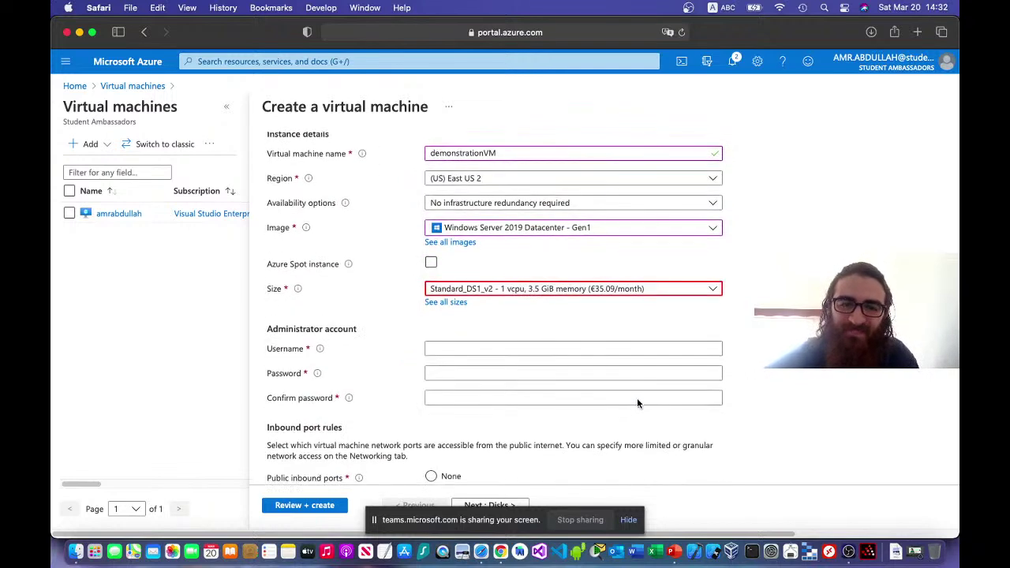
pyautogui.click(444, 306)
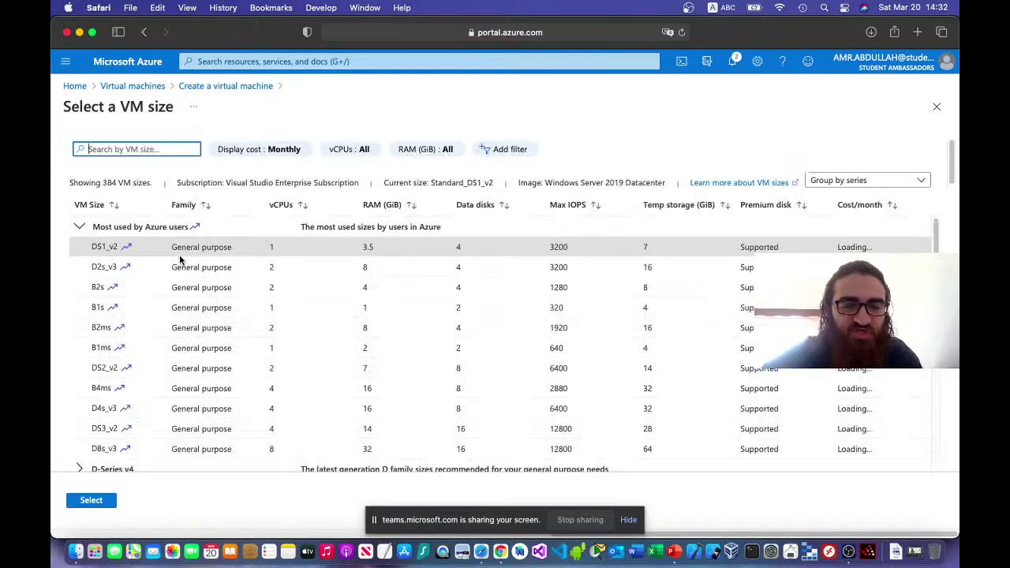
# - Collapse 'Most used by Azure users', compare A-Series v2 prices, then close without changing size
pyautogui.scroll(-1, 181, 371)
pyautogui.scroll(1, 166, 359)
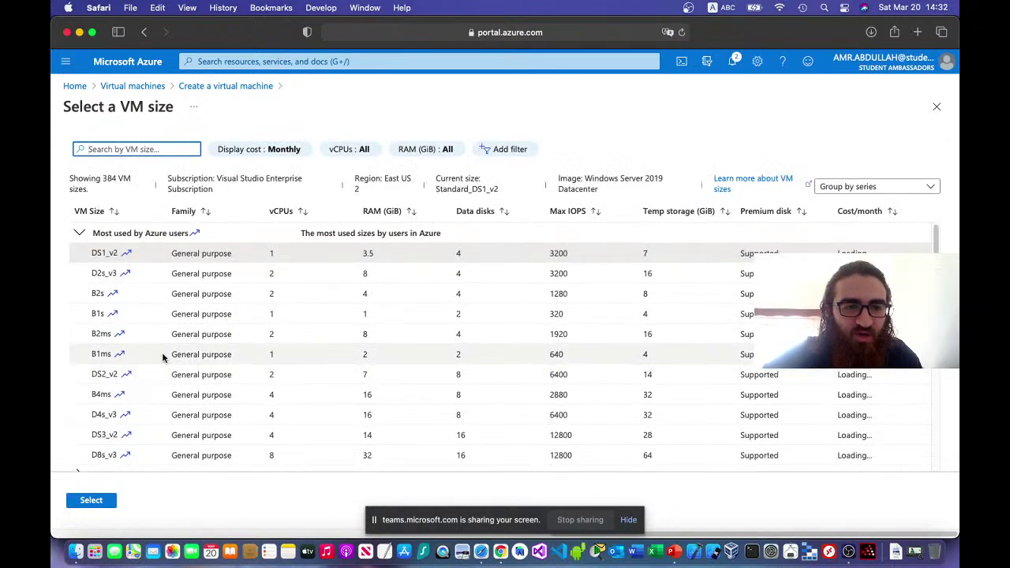
pyautogui.click(79, 236)
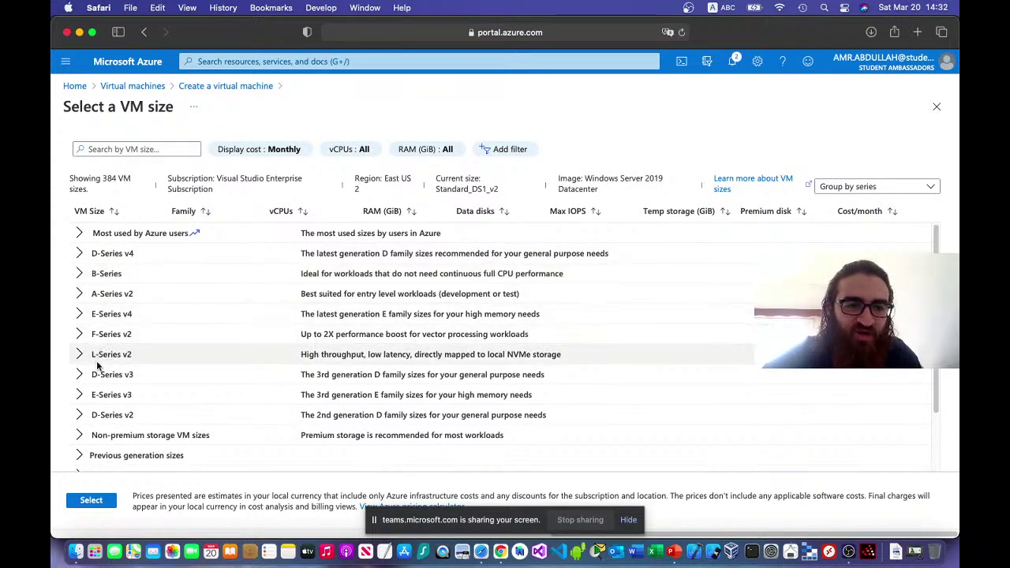
pyautogui.scroll(-2, 98, 412)
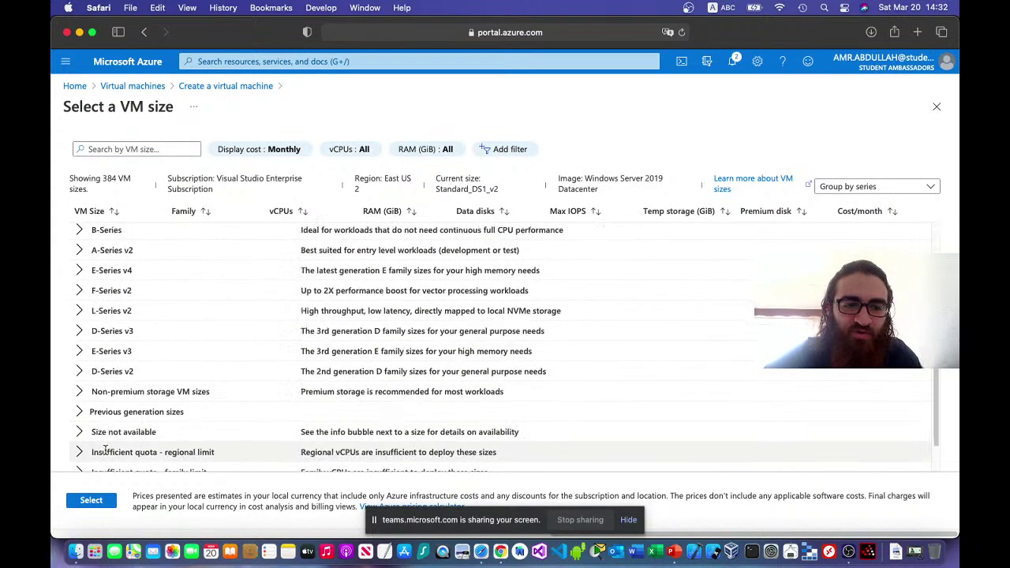
pyautogui.scroll(-1, 105, 449)
pyautogui.scroll(3, 110, 449)
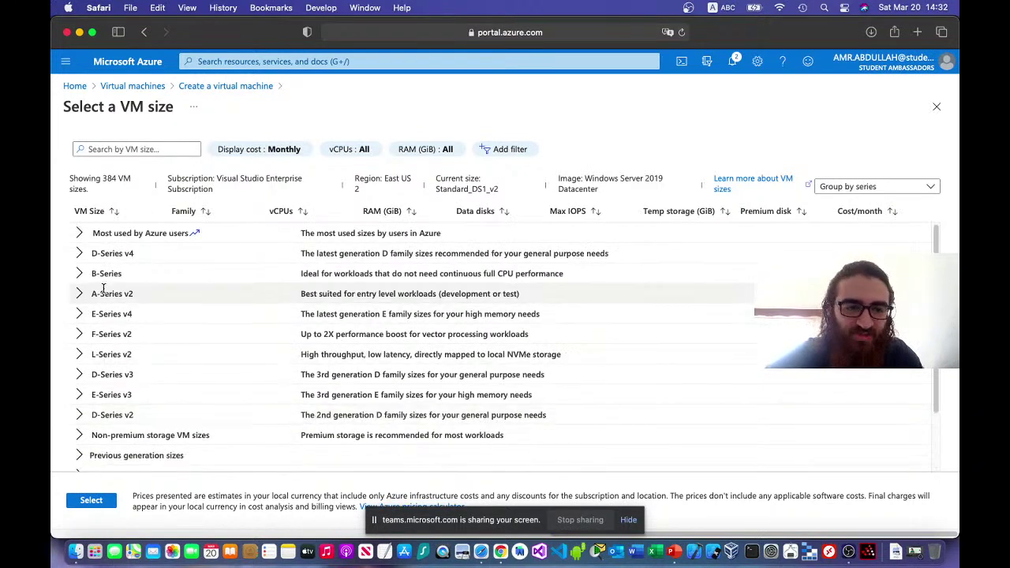
pyautogui.click(78, 293)
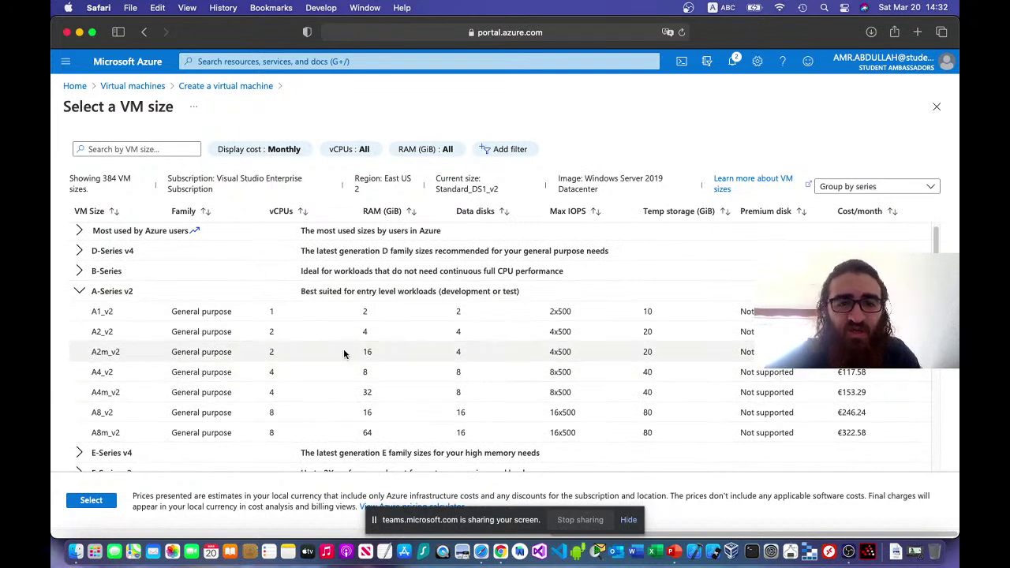
pyautogui.scroll(-1, 294, 247)
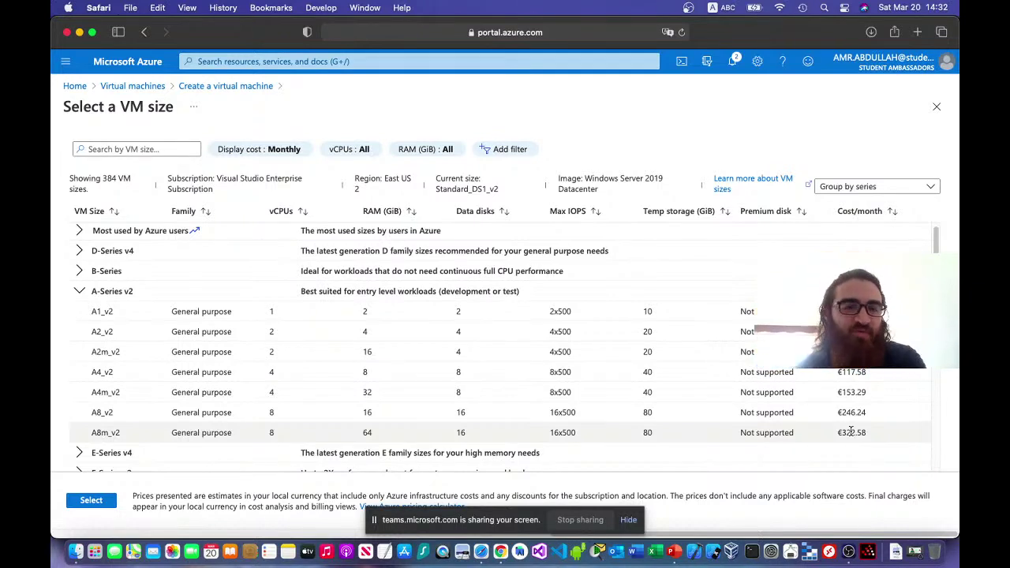
pyautogui.scroll(1, 237, 225)
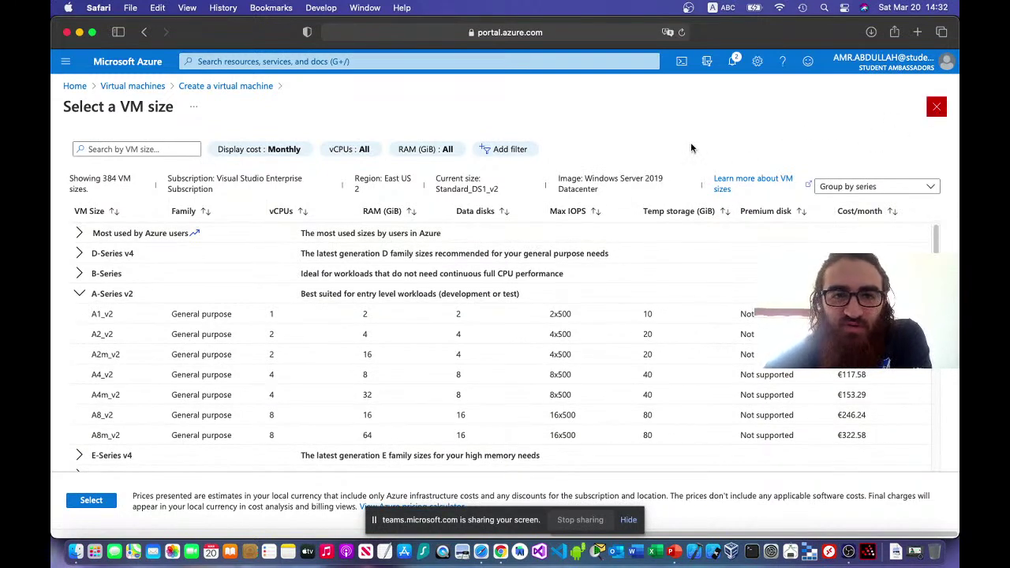
pyautogui.press('Escape')
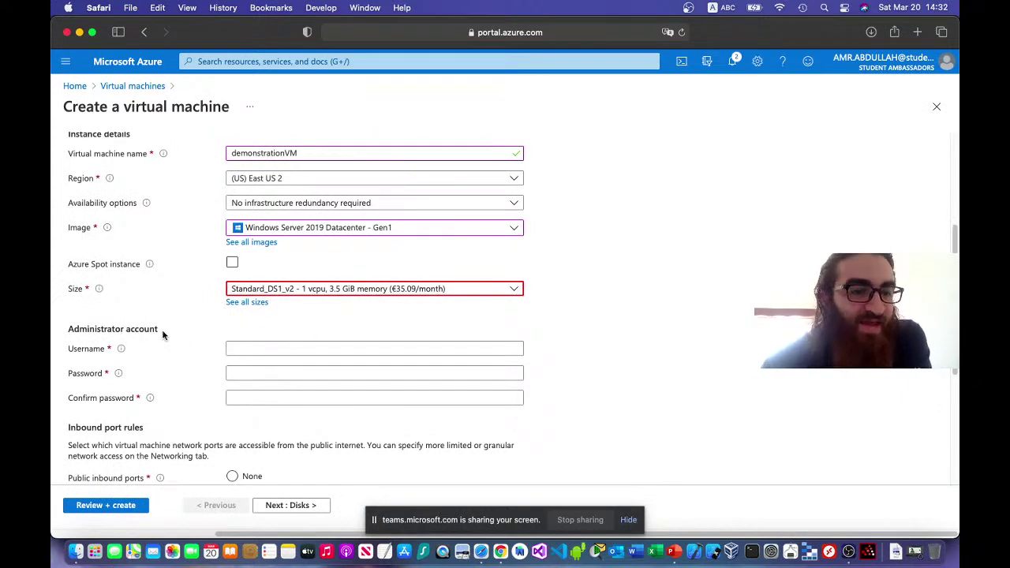
# - Enter the administrator username and password, then start confirming the password
pyautogui.moveTo(162, 331); pyautogui.dragTo(73, 319)
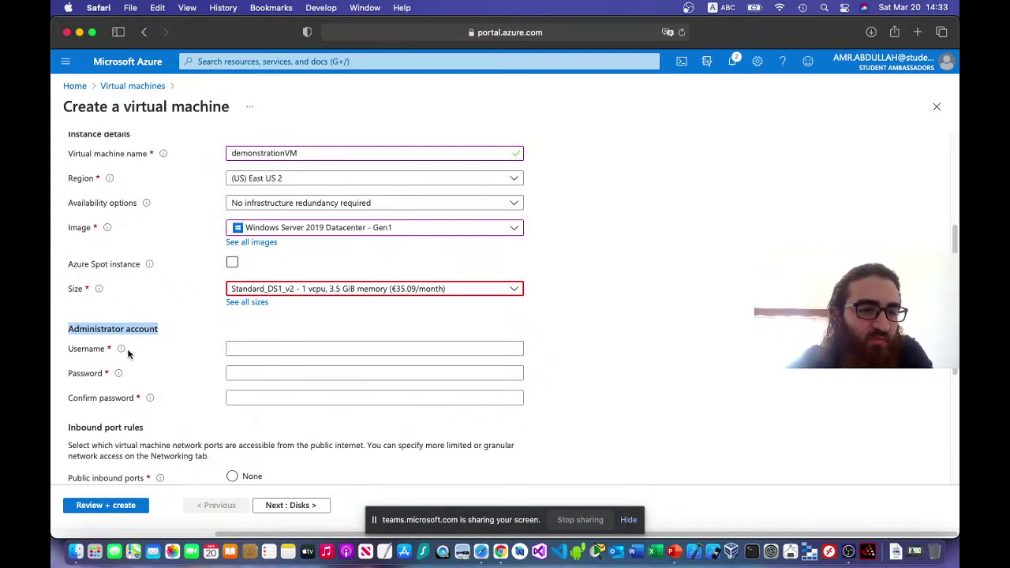
pyautogui.click(300, 351)
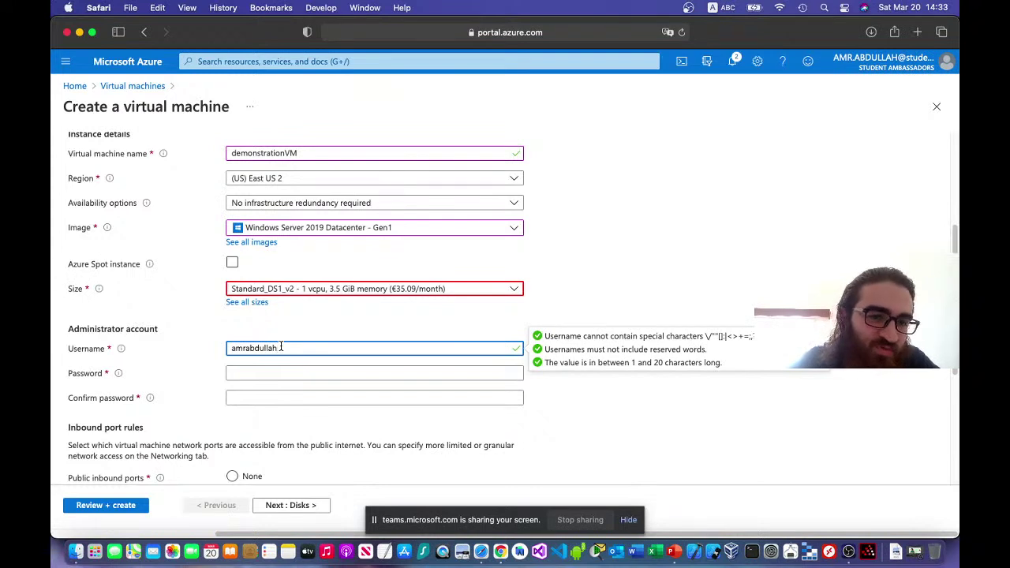
pyautogui.click(261, 371)
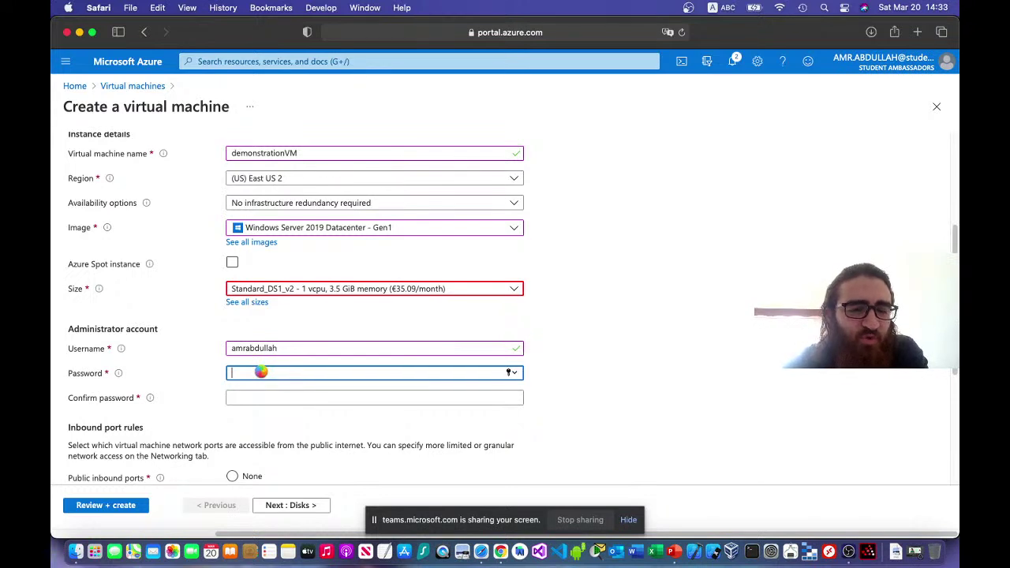
pyautogui.write('••••••••••••')
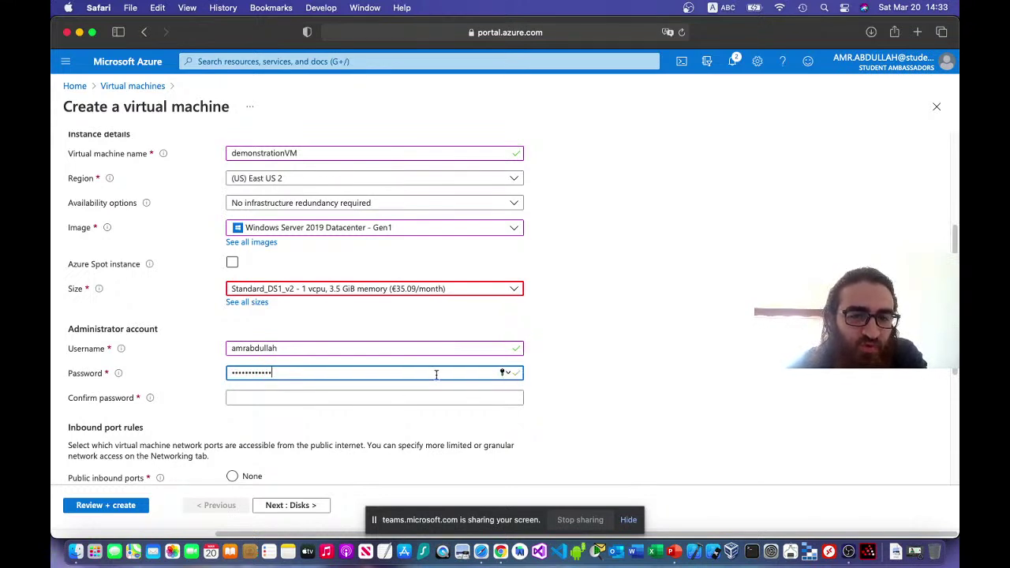
pyautogui.click(241, 396)
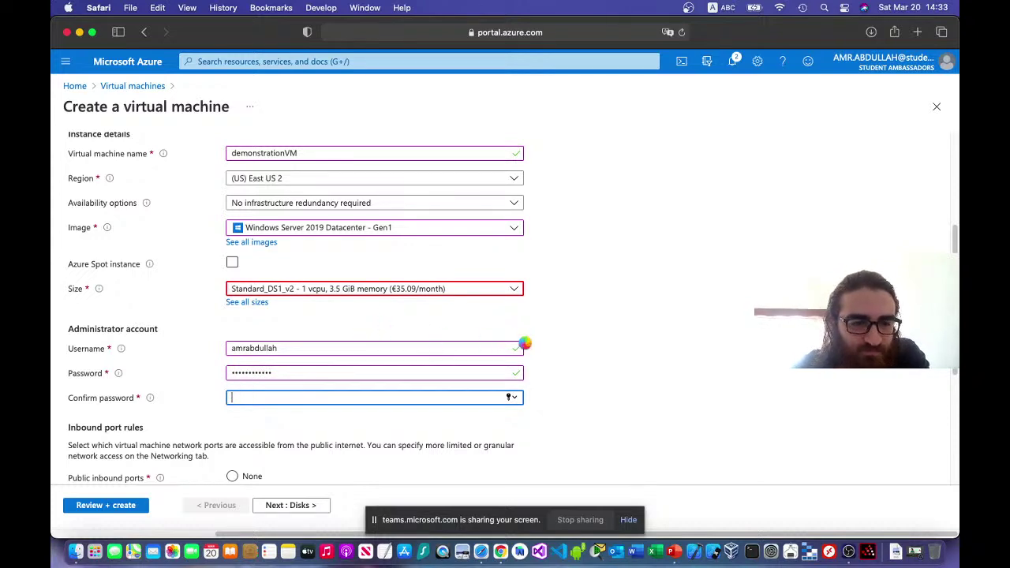
# - Confirm the admin password, keep RDP (3389) inbound allowed, and proceed to Disks
pyautogui.write('********')
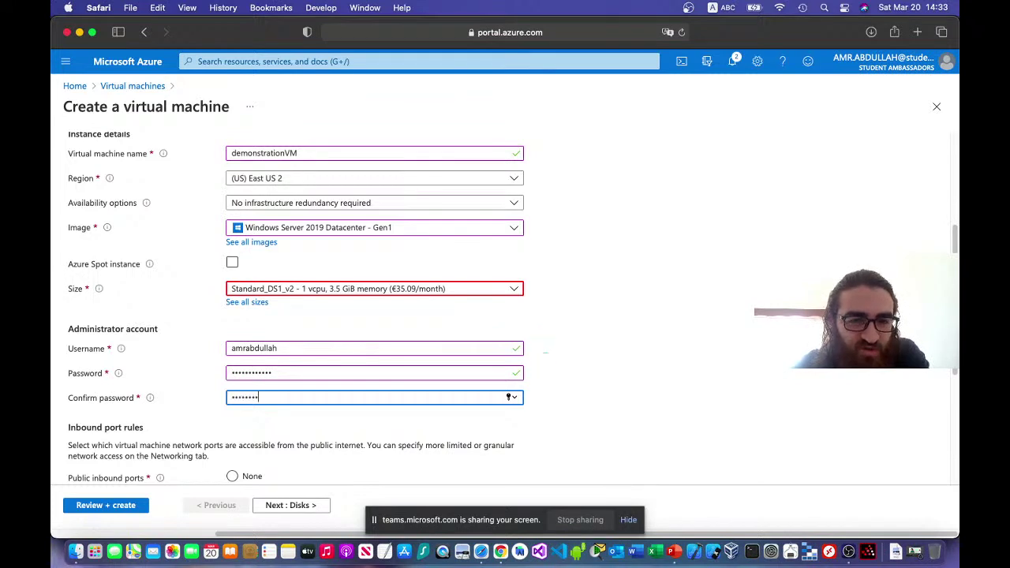
pyautogui.click(639, 379)
pyautogui.scroll(-4, 628, 410)
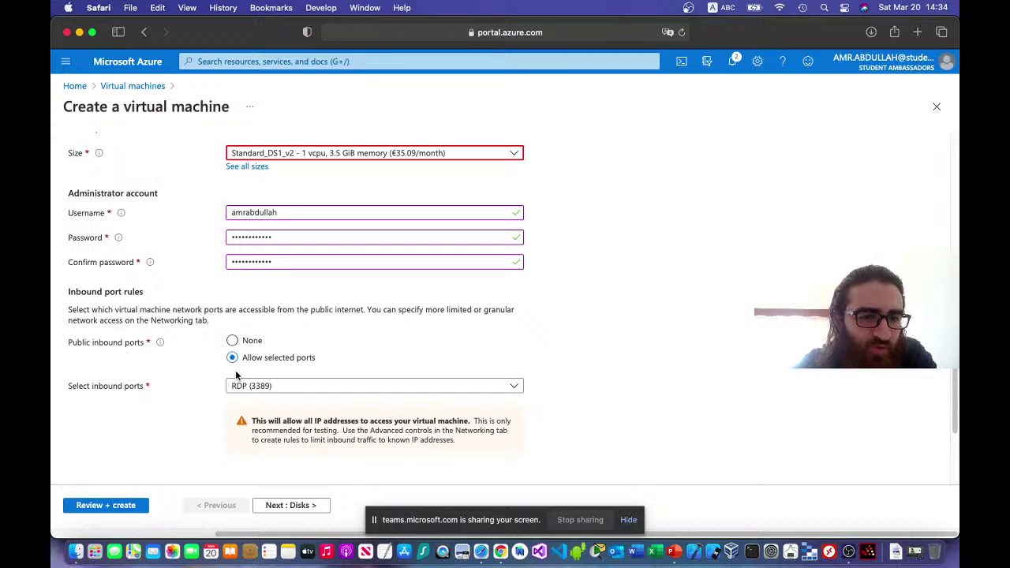
pyautogui.scroll(-3, 280, 402)
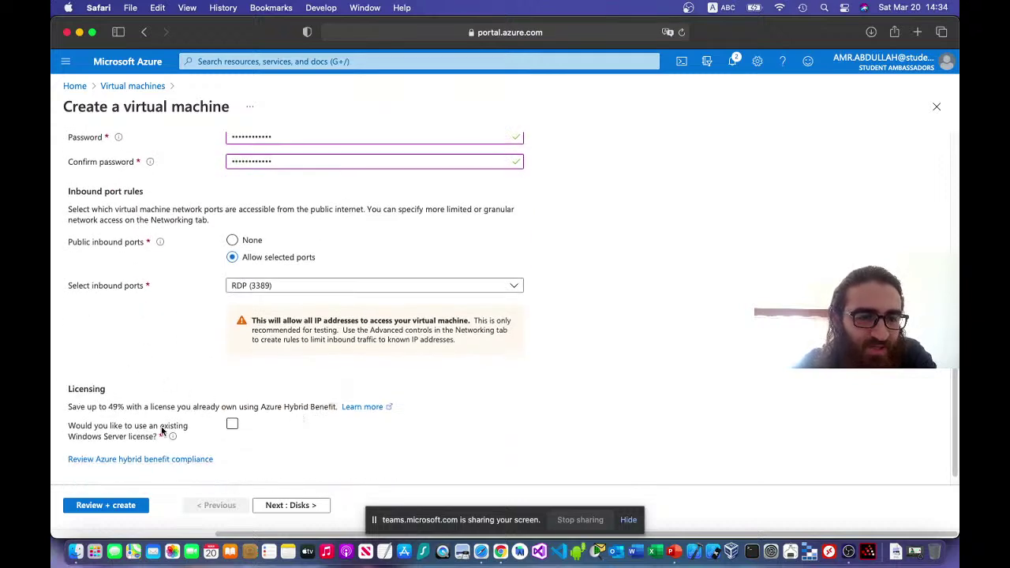
pyautogui.scroll(-1, 162, 426)
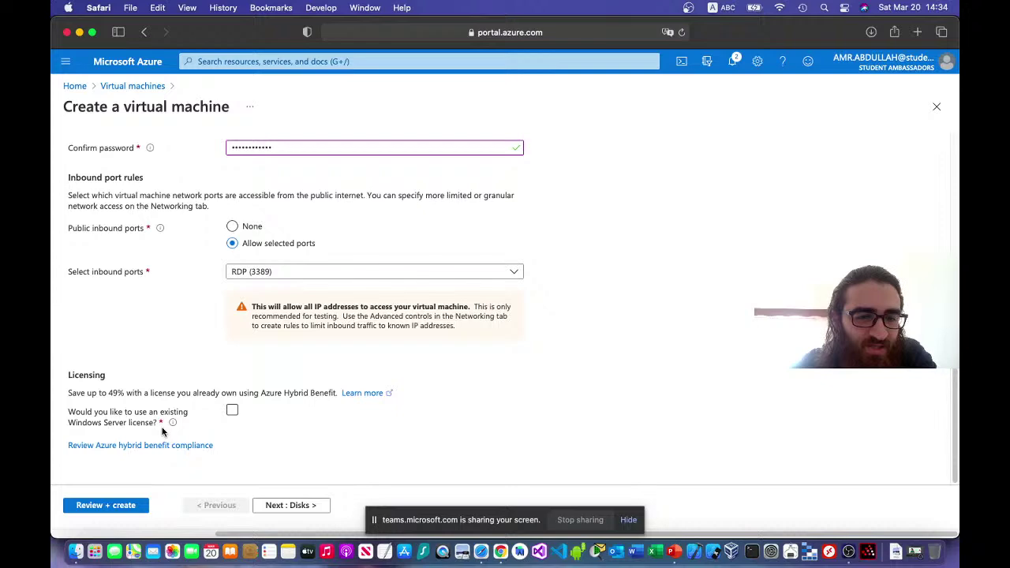
pyautogui.click(290, 506)
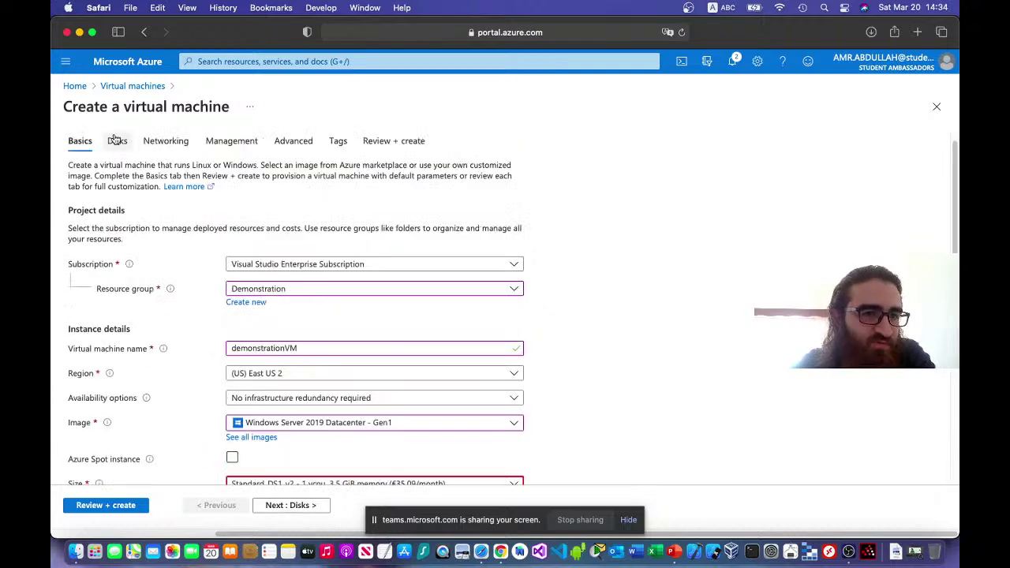
pyautogui.click(117, 140)
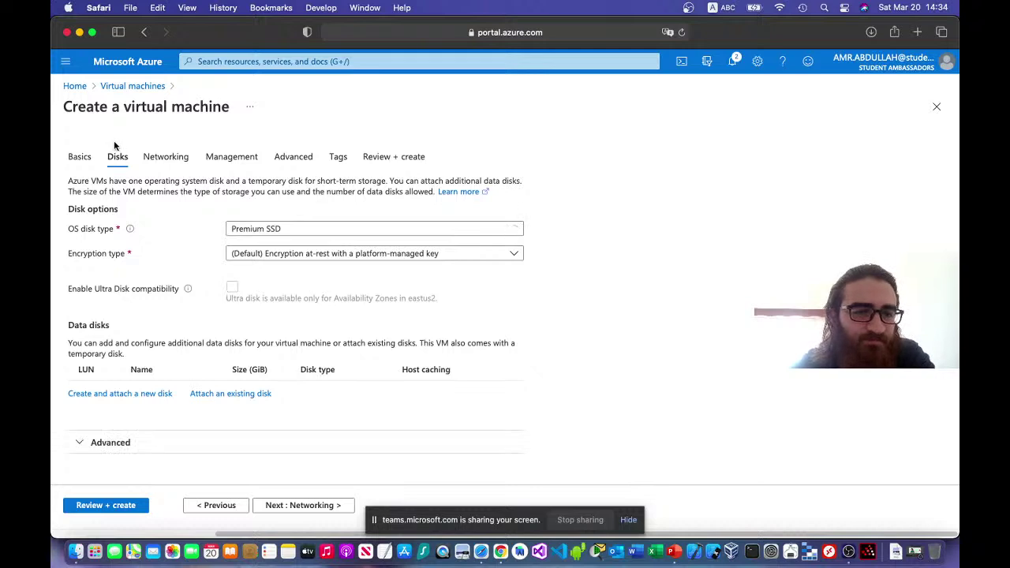
# - Keep Premium SSD as the OS disk type and continue to Networking
pyautogui.click(270, 229)
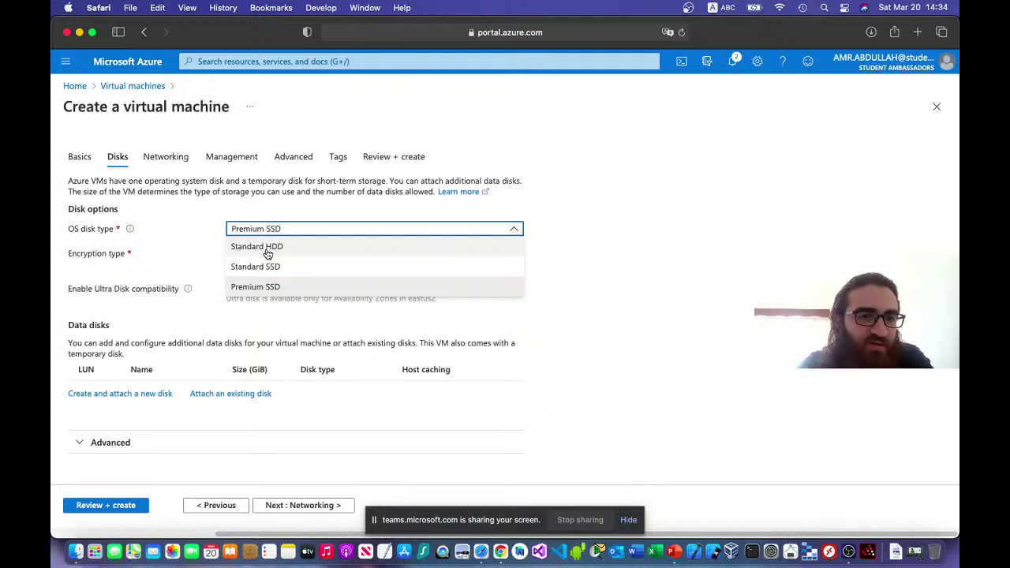
pyautogui.click(256, 287)
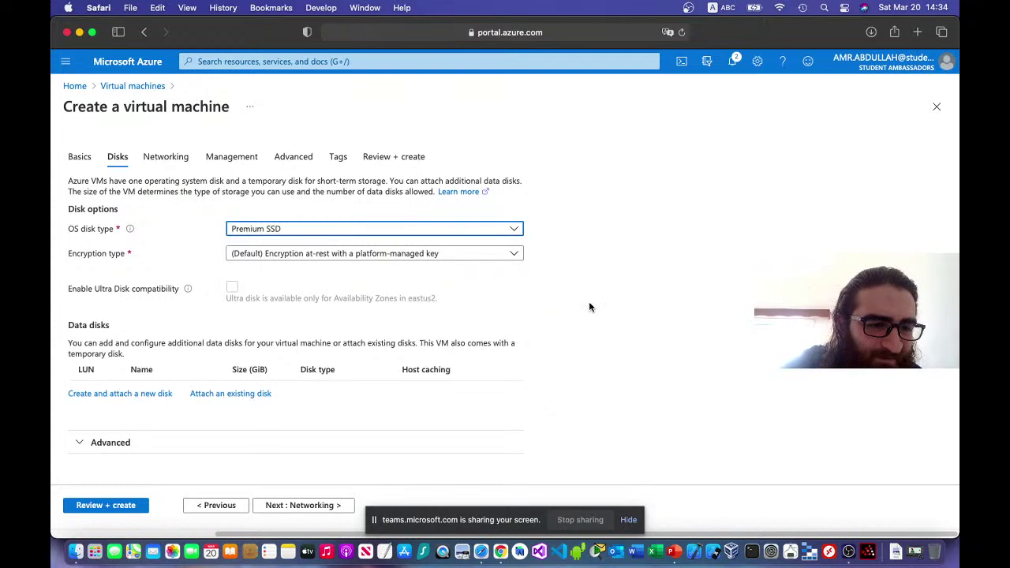
pyautogui.click(170, 160)
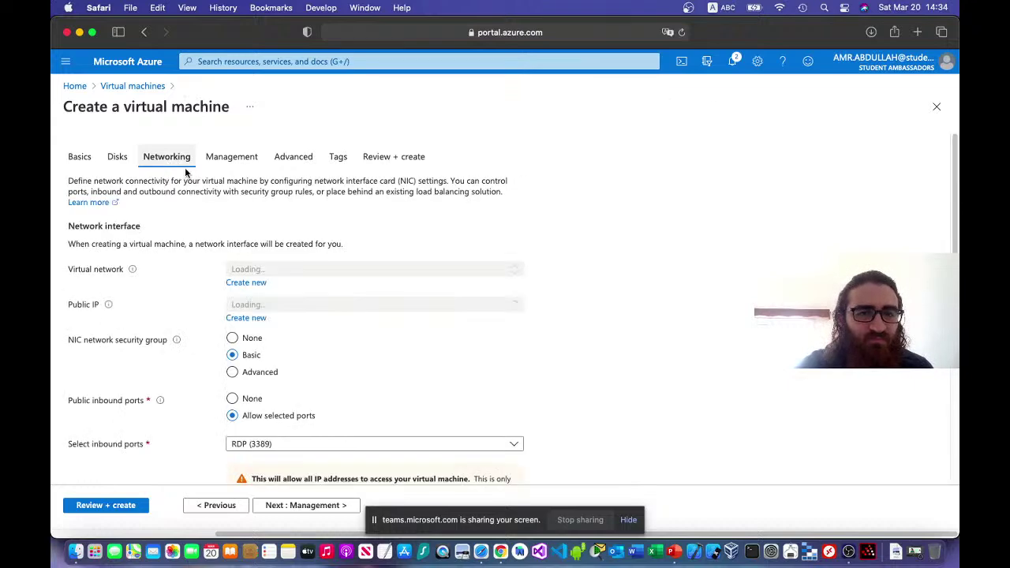
# - Uncheck Enable auto-shutdown on the Management tab and continue to Advanced
pyautogui.scroll(-1, 346, 388)
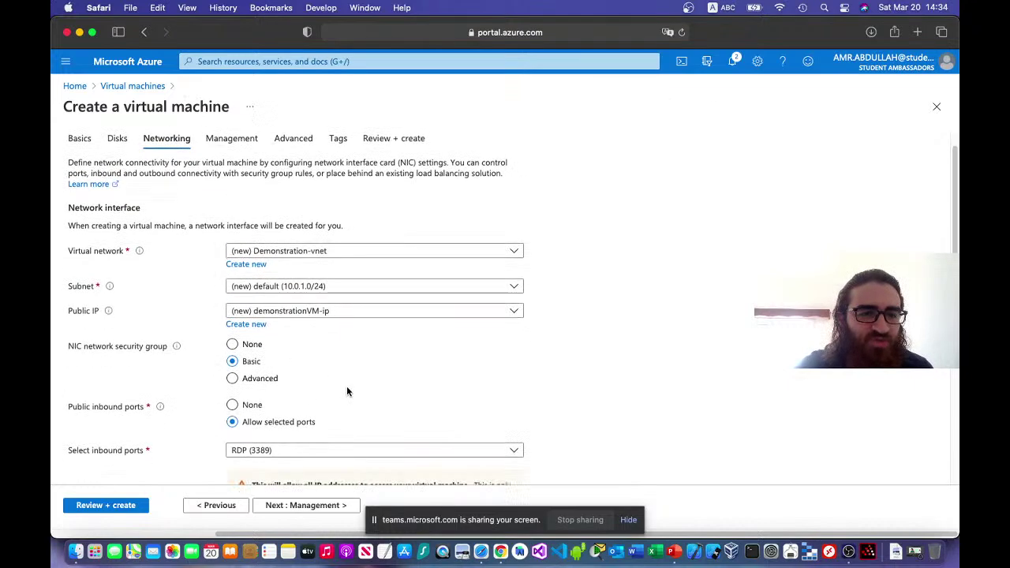
pyautogui.scroll(-5, 346, 391)
pyautogui.scroll(5, 346, 391)
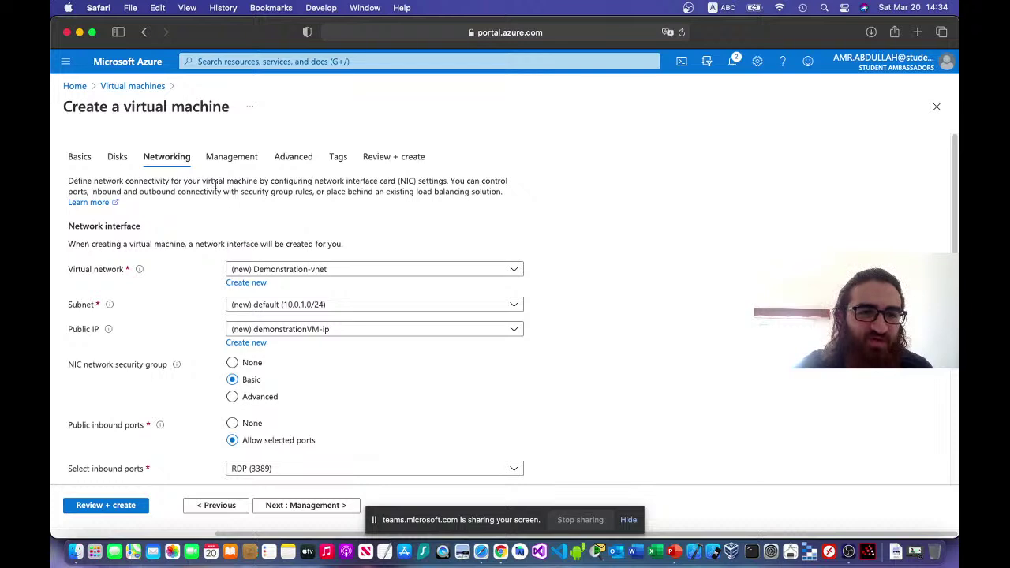
pyautogui.click(229, 158)
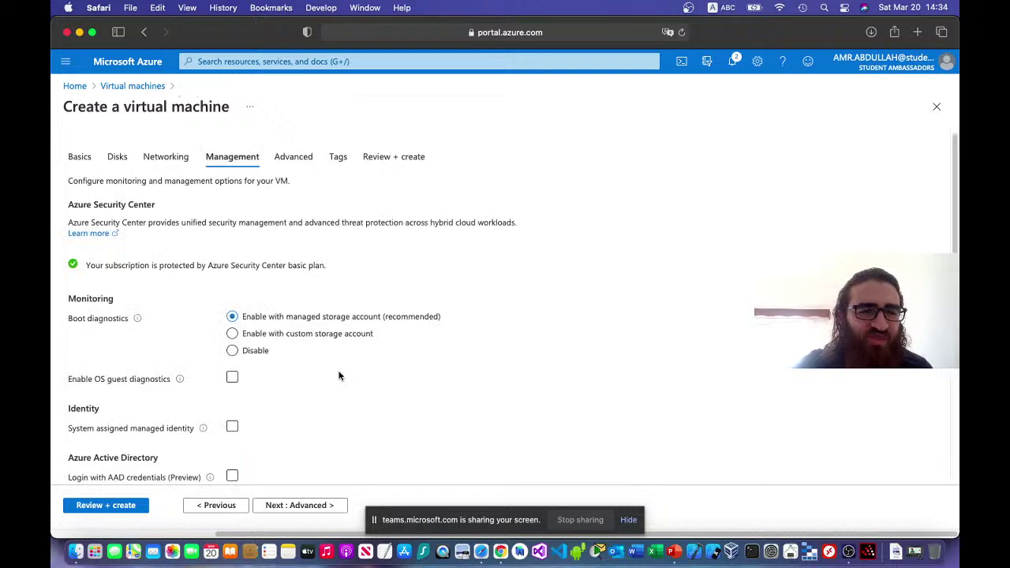
pyautogui.scroll(-3, 394, 398)
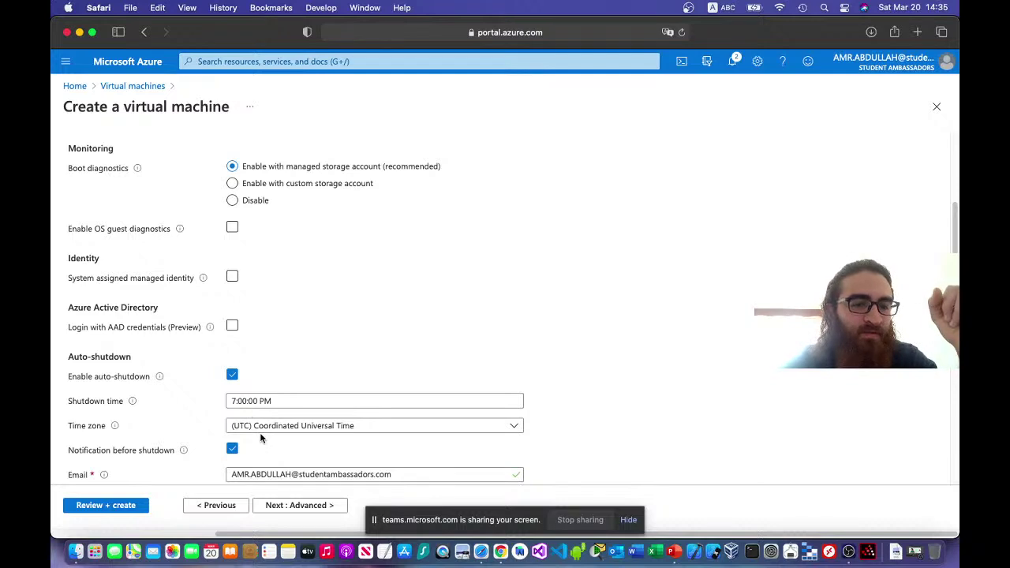
pyautogui.click(231, 376)
pyautogui.scroll(4, 282, 461)
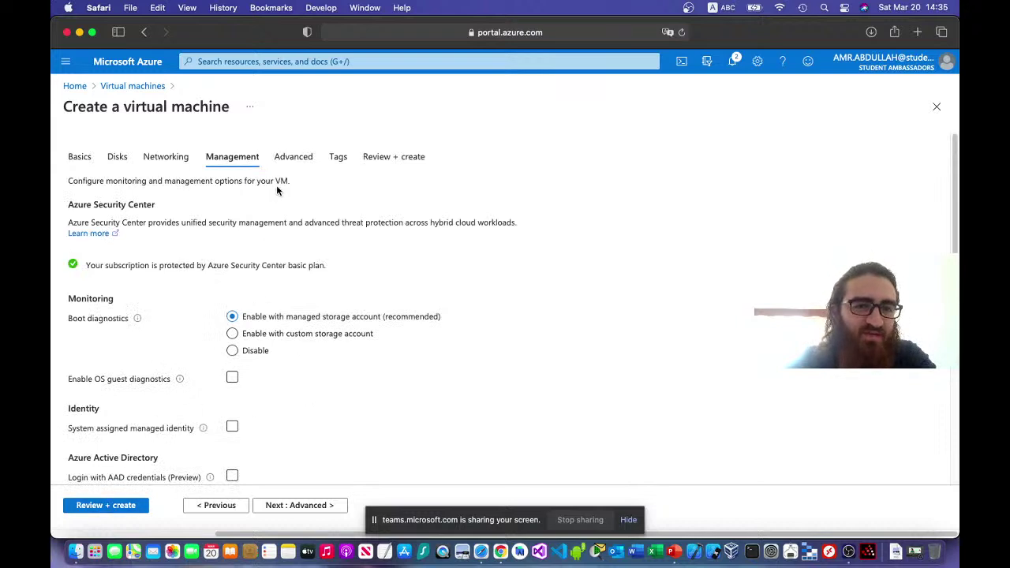
pyautogui.click(305, 157)
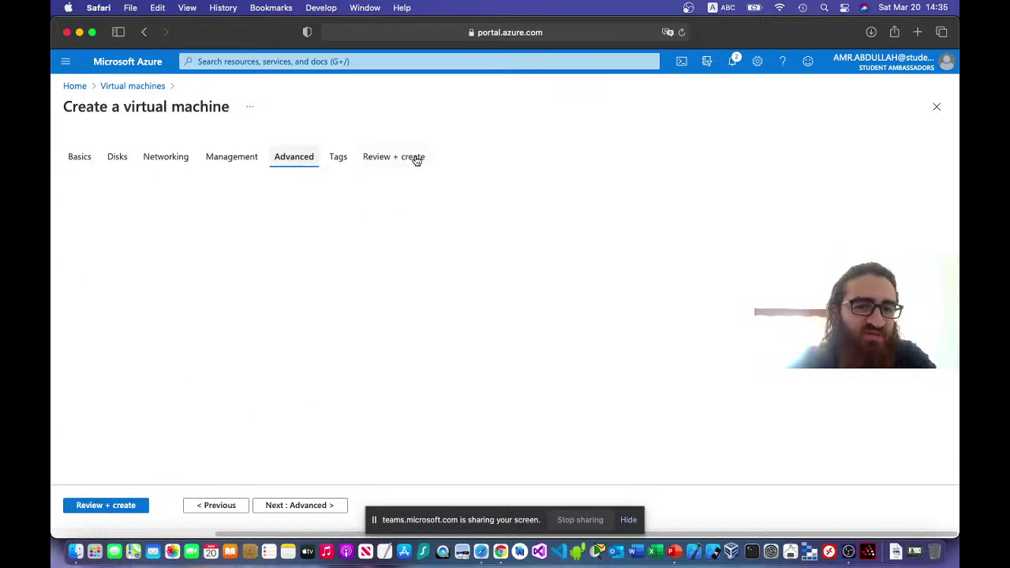
# - Go through Tags to Review + create, where validation passes for Standard DS1 v2
pyautogui.click(338, 158)
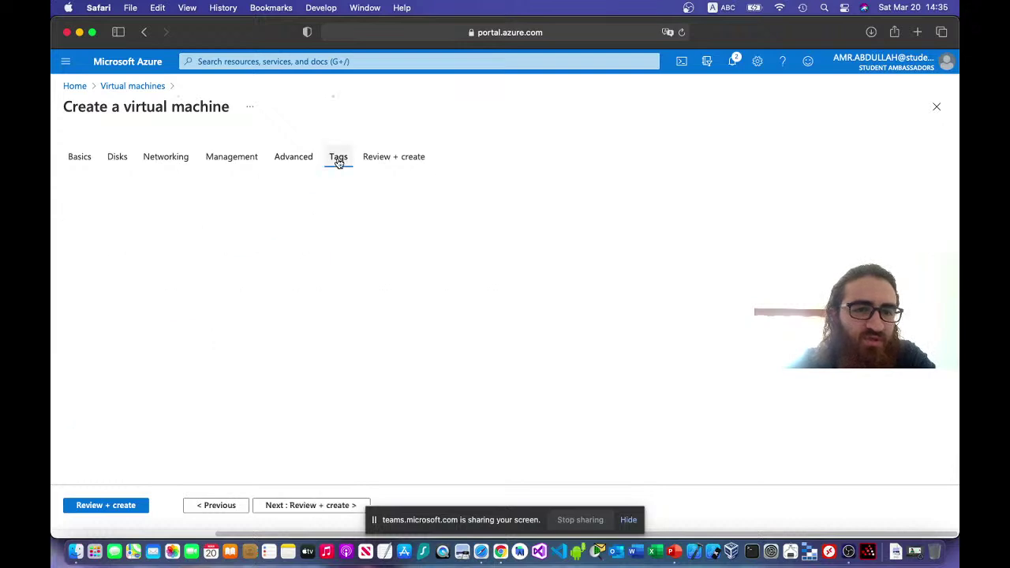
pyautogui.click(394, 159)
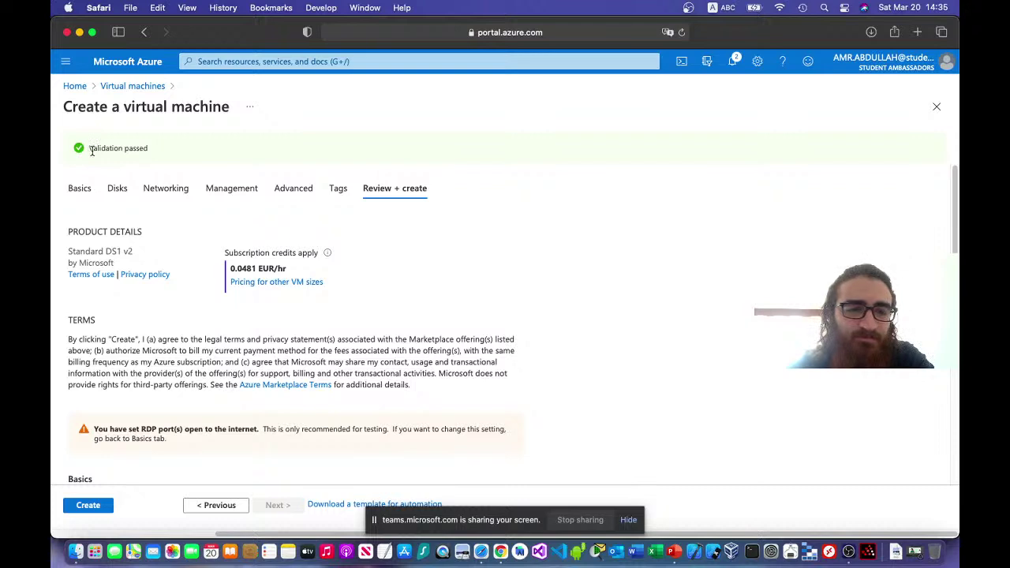
# - Create the VM in resource group Demonstration and check notifications for deployment progress
pyautogui.click(98, 507)
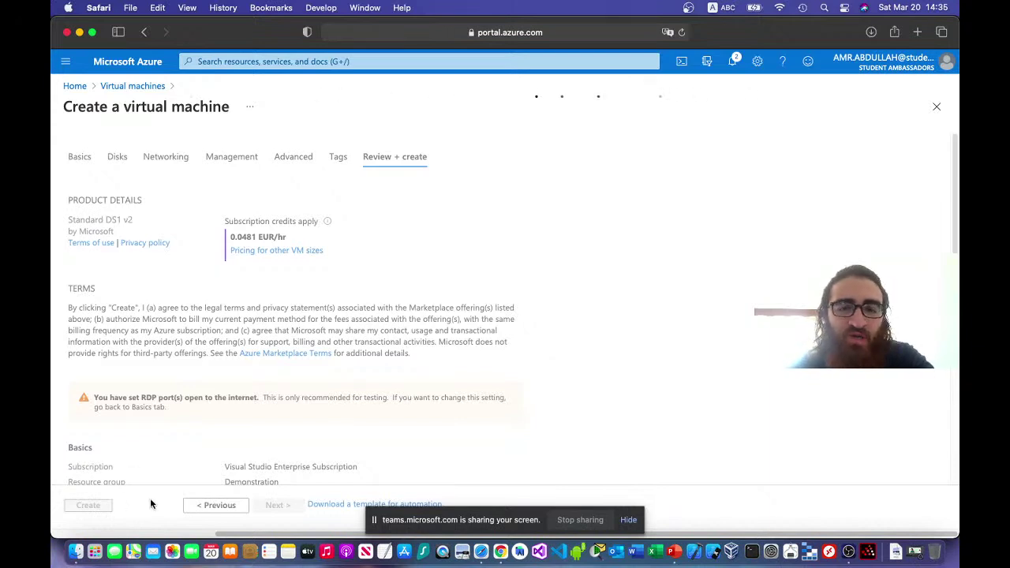
pyautogui.click(500, 552)
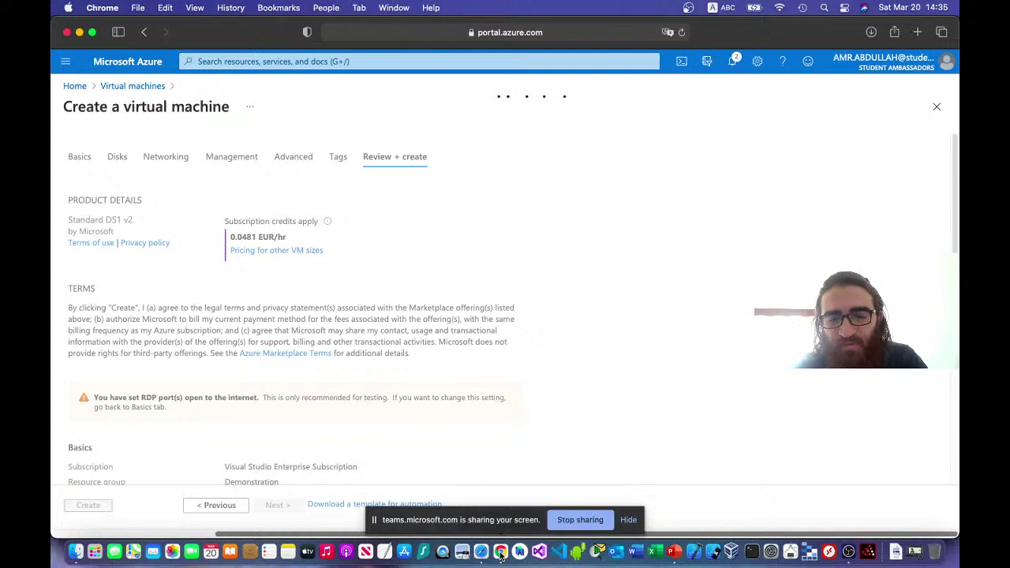
pyautogui.click(733, 135)
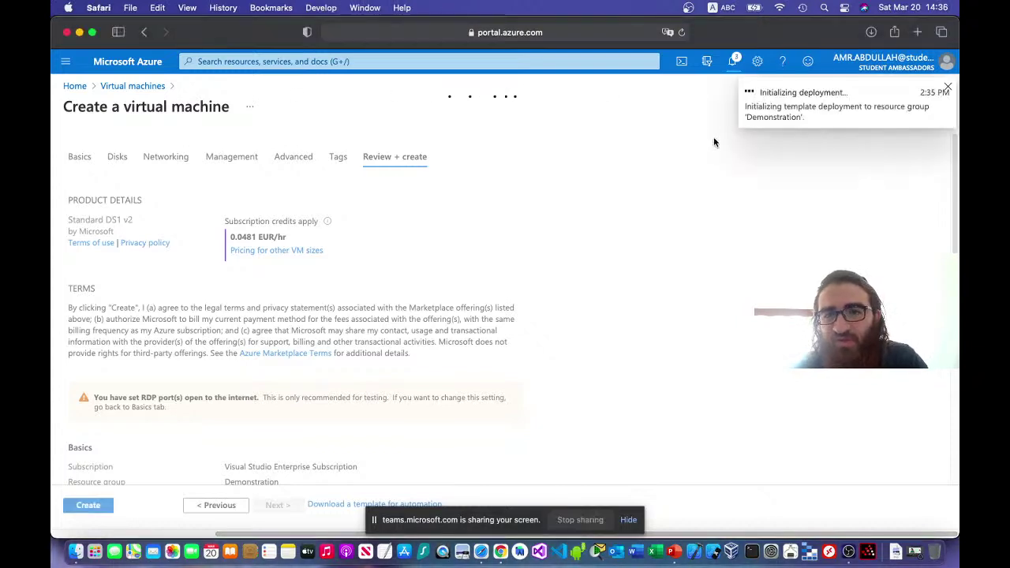
pyautogui.click(734, 61)
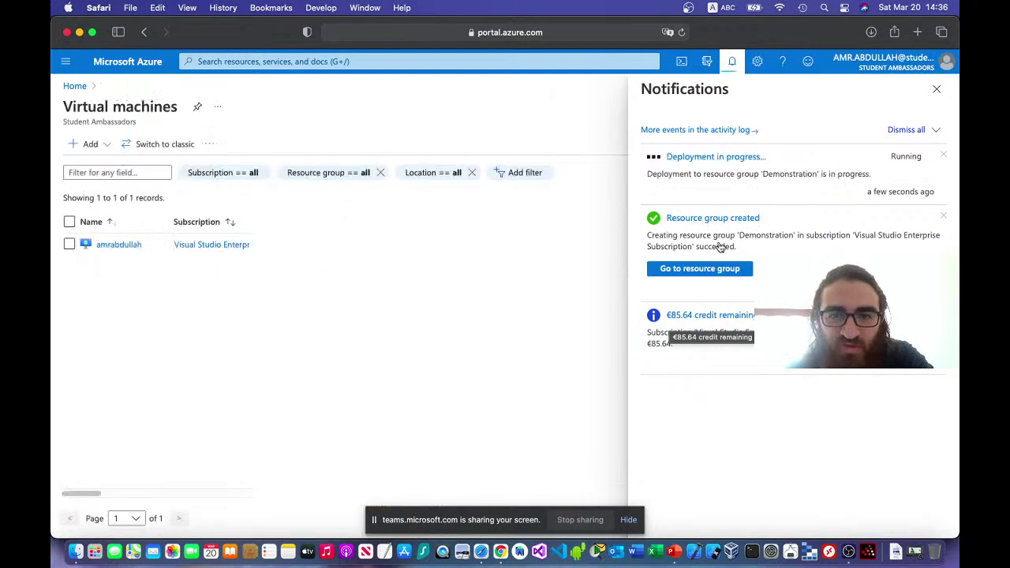
# - View the CreateVm deployment overview, dismiss the password prompt, and switch to Chrome
pyautogui.click(709, 171)
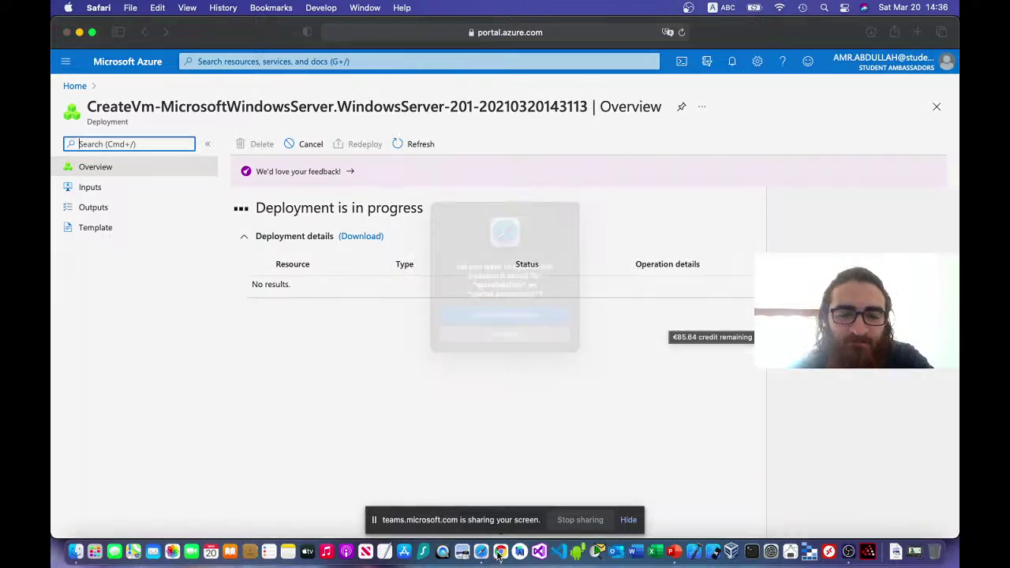
pyautogui.click(500, 553)
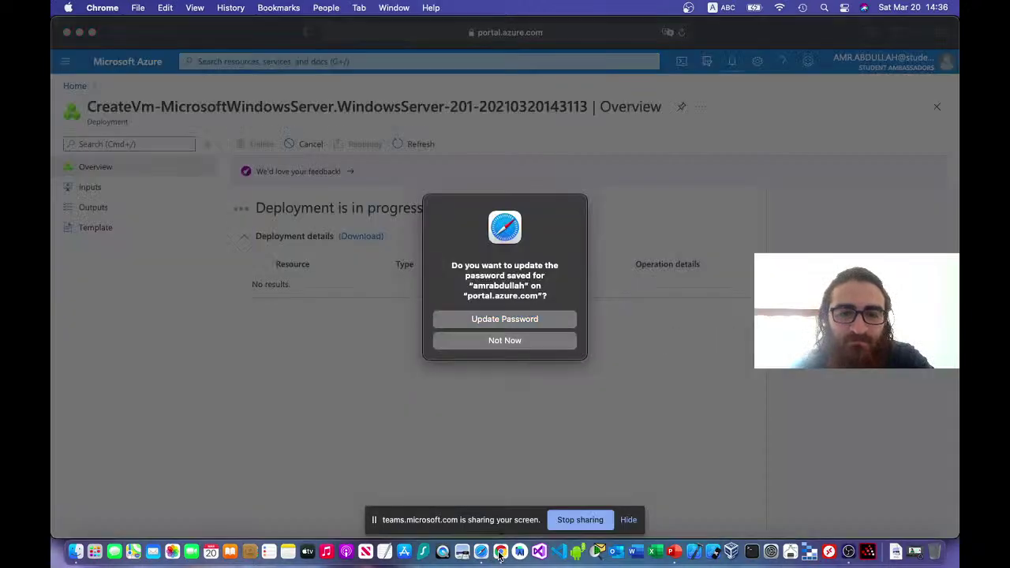
pyautogui.click(497, 341)
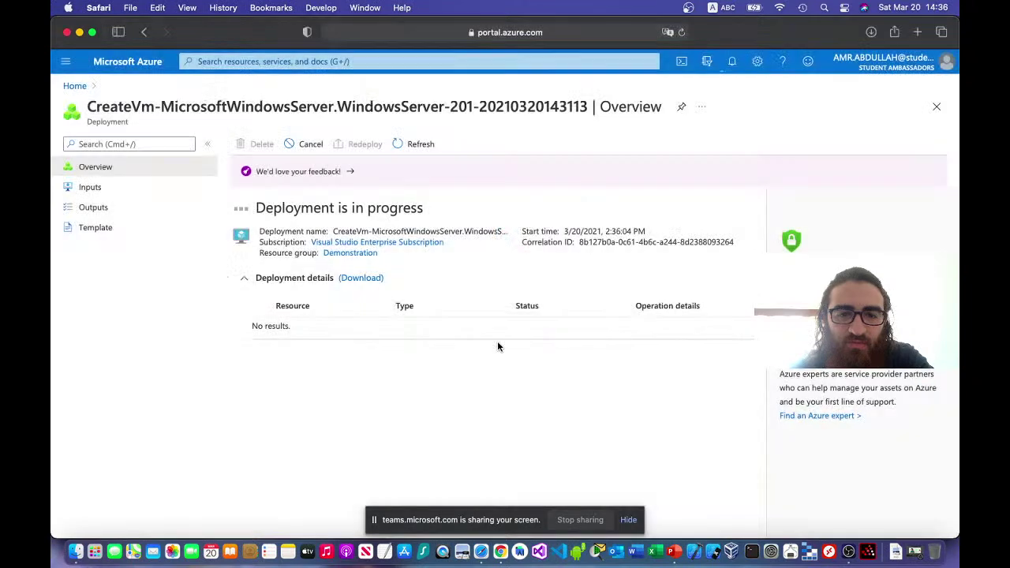
pyautogui.click(500, 554)
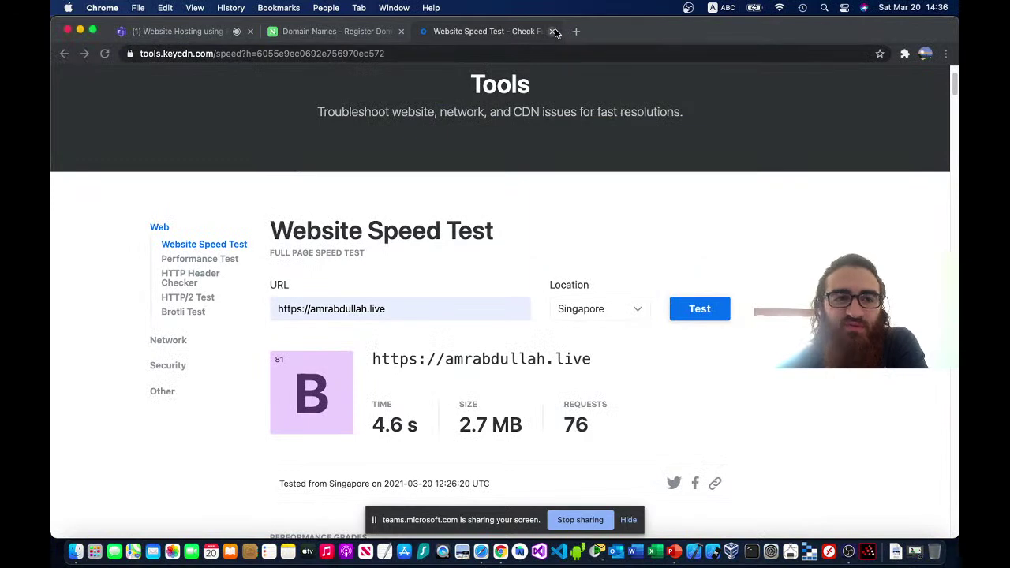
# - Close the website speed test tab and allow attendees to unmute from the People panel
pyautogui.click(552, 31)
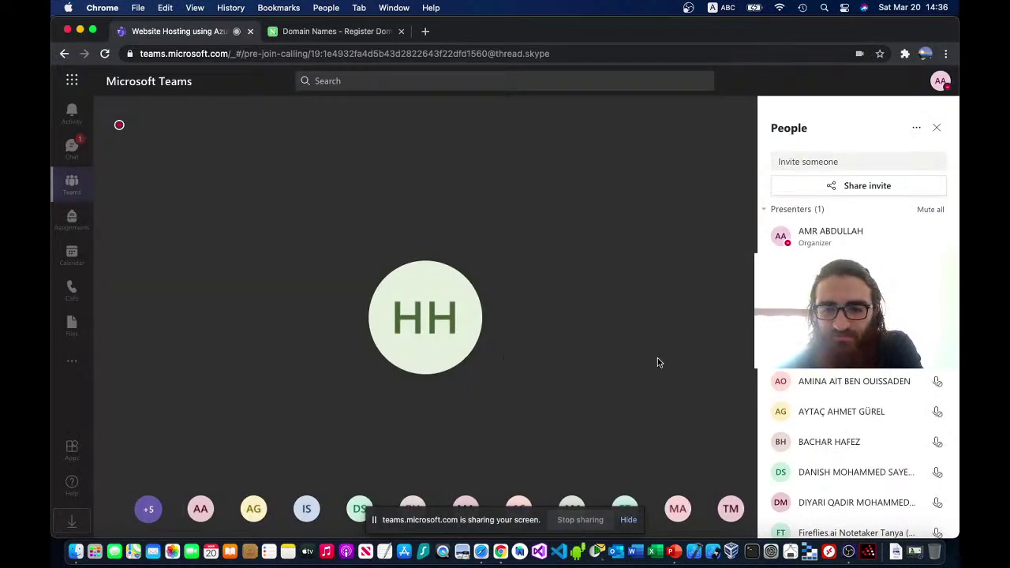
pyautogui.moveTo(661, 357)
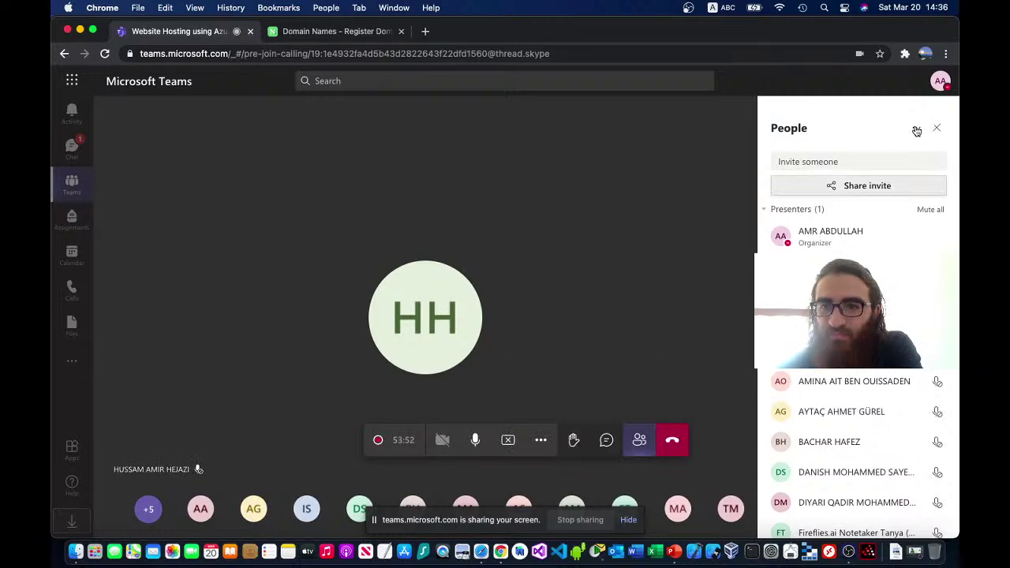
pyautogui.click(916, 128)
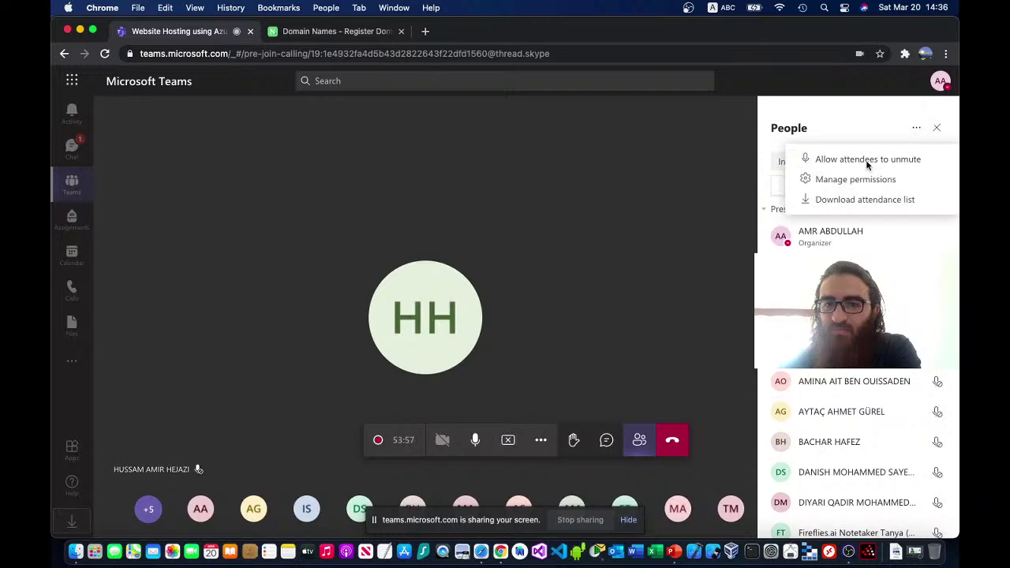
pyautogui.click(866, 161)
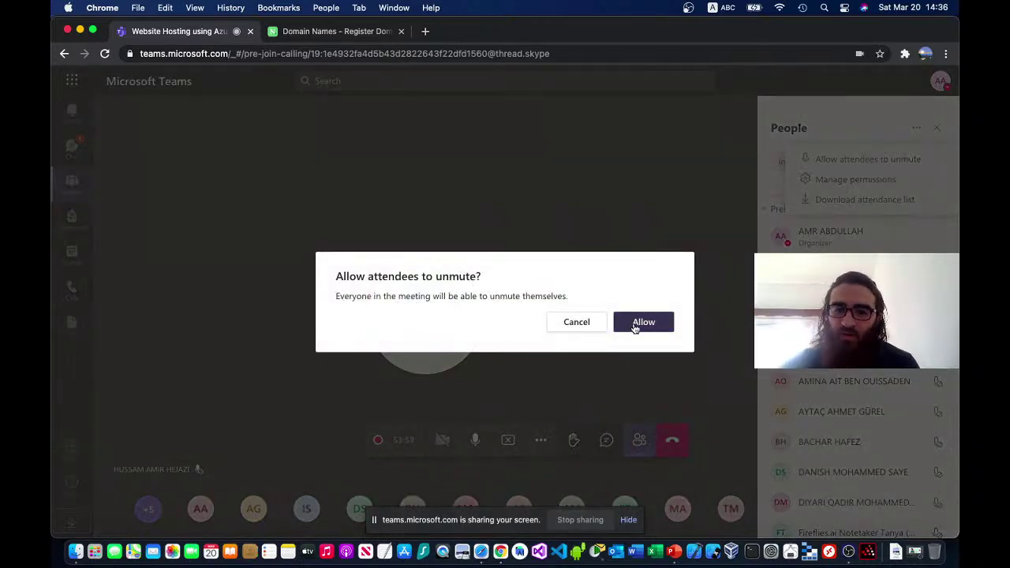
pyautogui.click(636, 323)
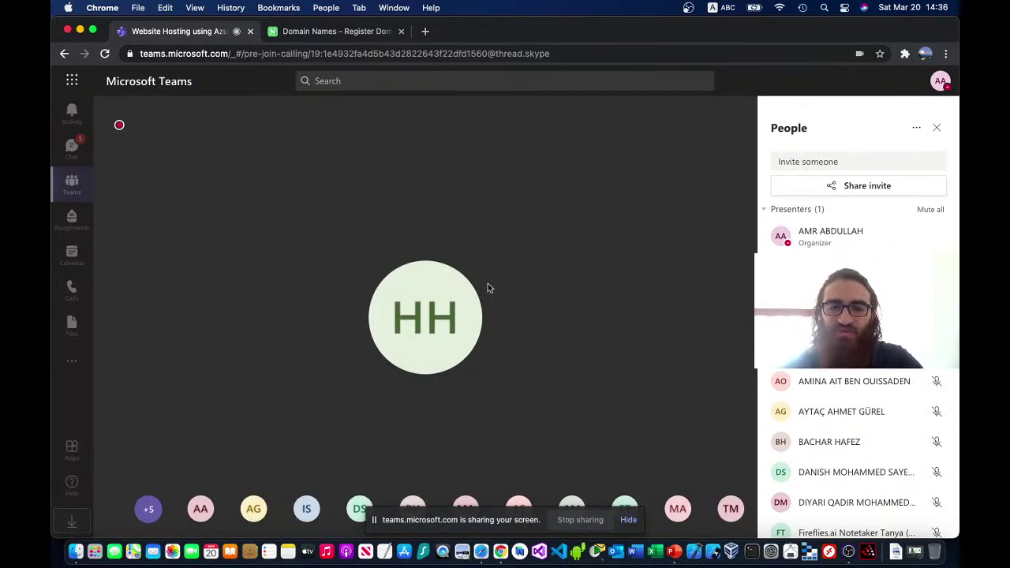
pyautogui.moveTo(415, 197)
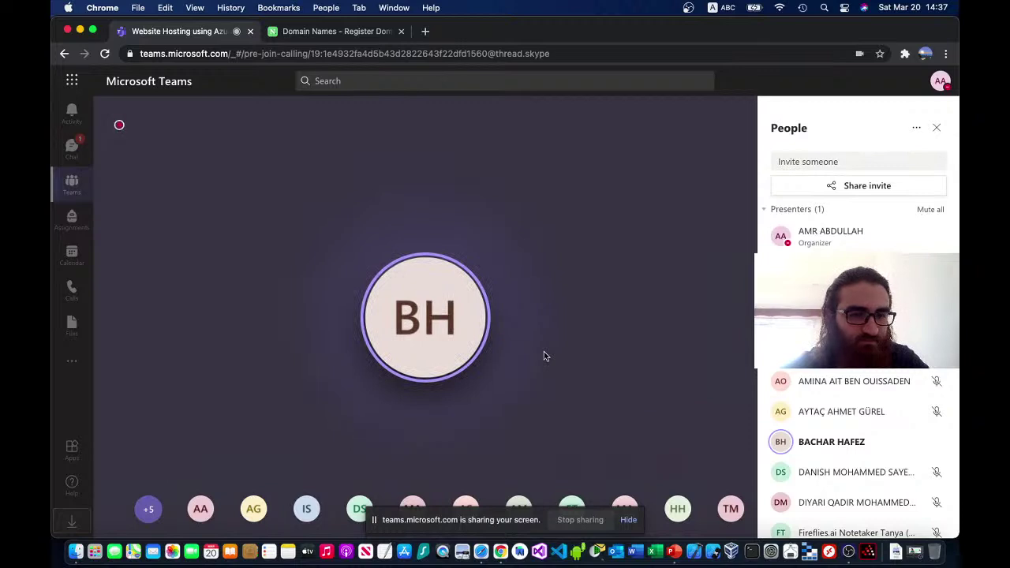
# - Open a new browser tab, then select the tools.keycdn.com/speed link on the PowerPoint slide
pyautogui.click(426, 31)
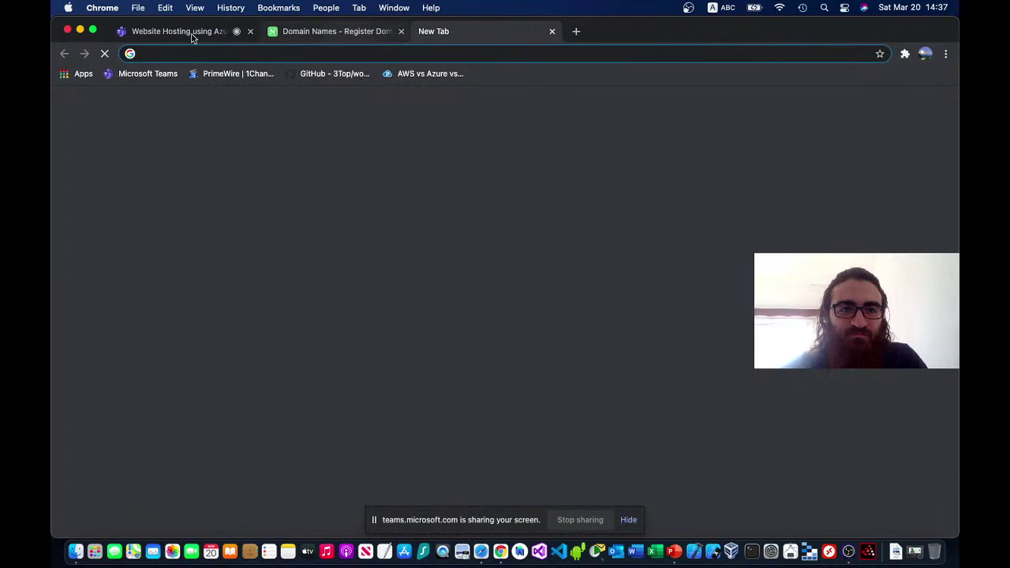
pyautogui.click(191, 37)
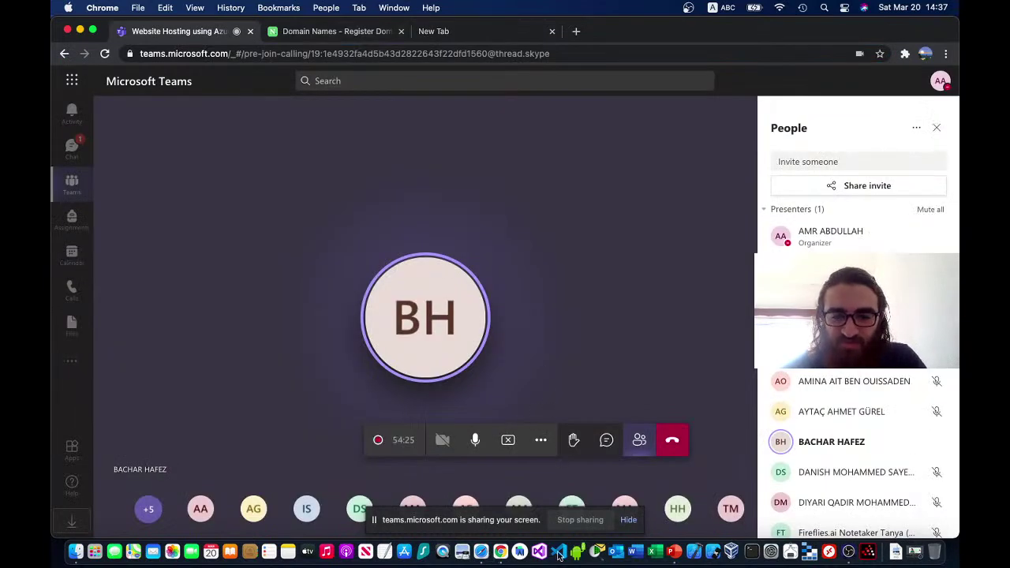
pyautogui.click(674, 551)
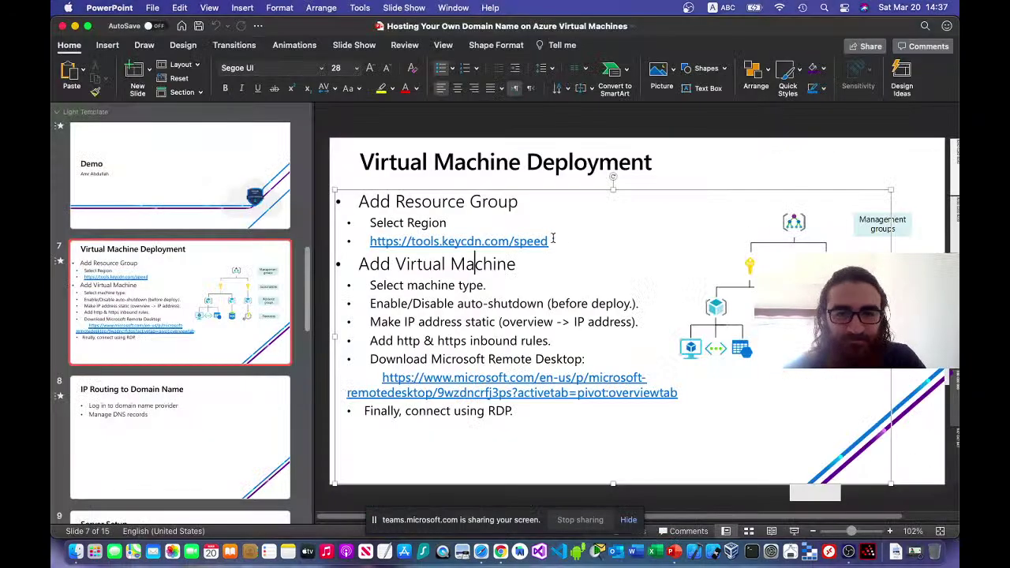
pyautogui.moveTo(564, 240); pyautogui.dragTo(379, 237)
pyautogui.press('super+c')
# - Switch back to Chrome and its blank new tab
pyautogui.press('super+Tab')
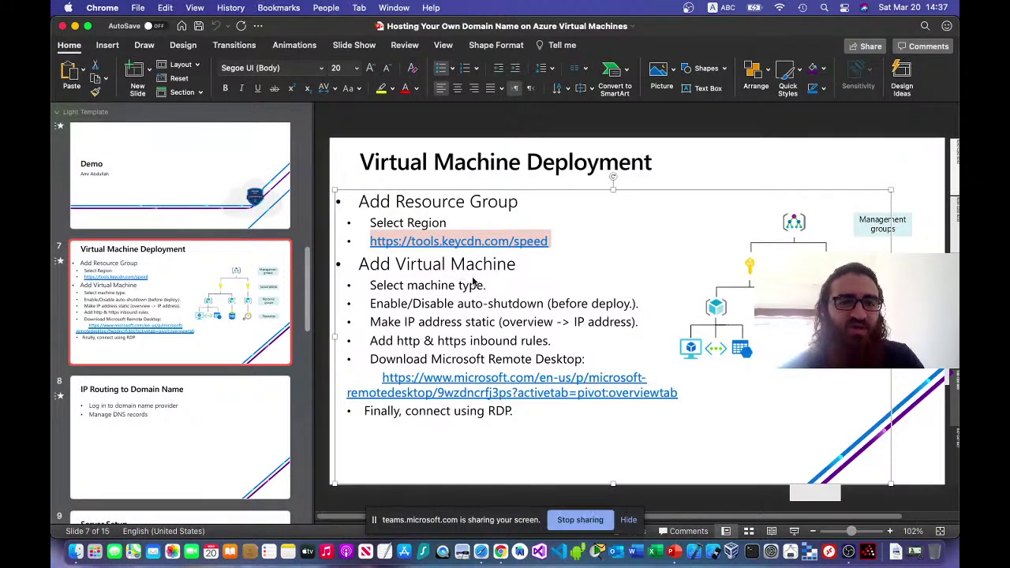
pyautogui.press('super+Tab')
pyautogui.press('super+Tab')
pyautogui.press('super+Tab')
pyautogui.press('super+Tab')
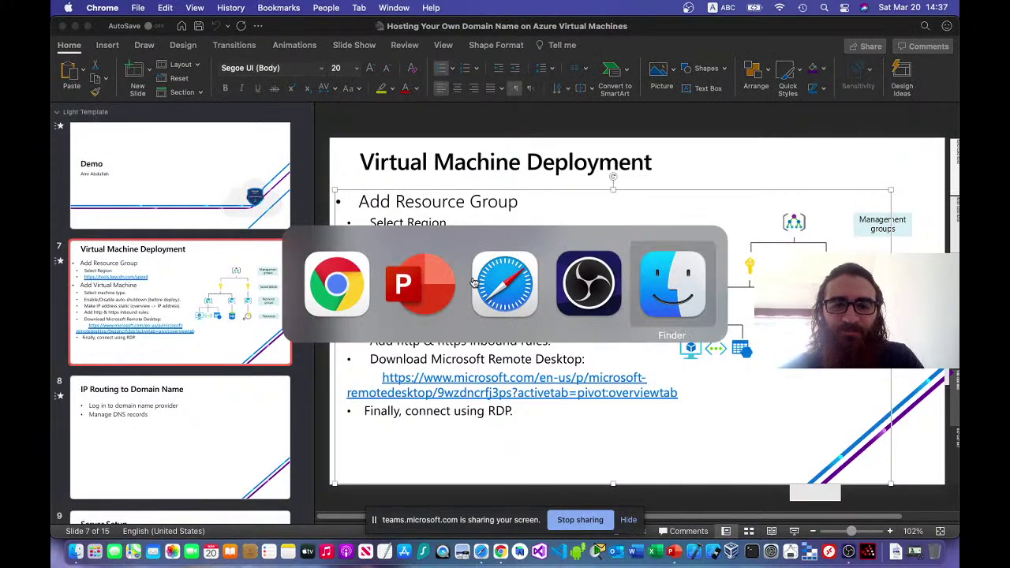
pyautogui.press('super+Tab')
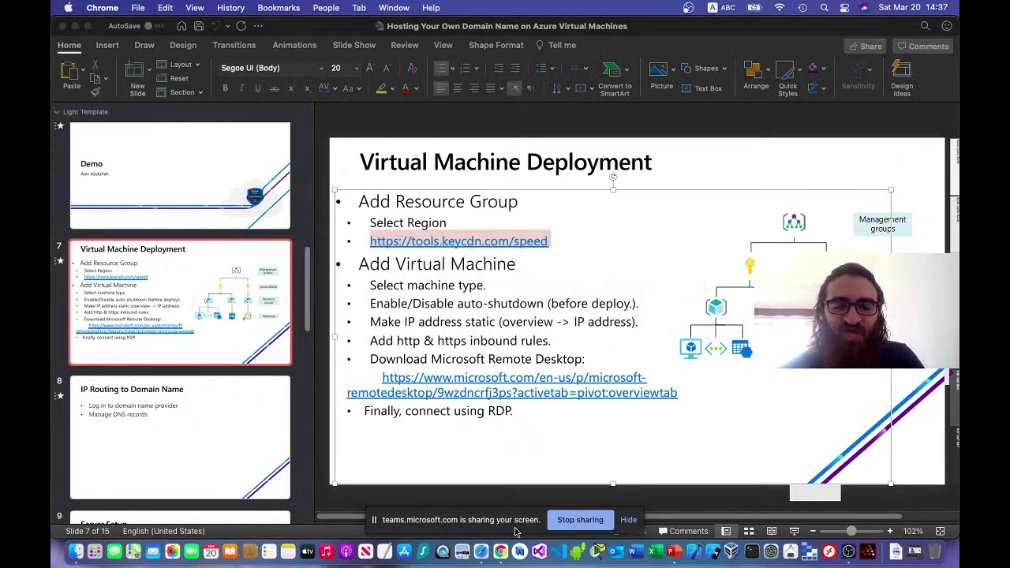
pyautogui.click(503, 550)
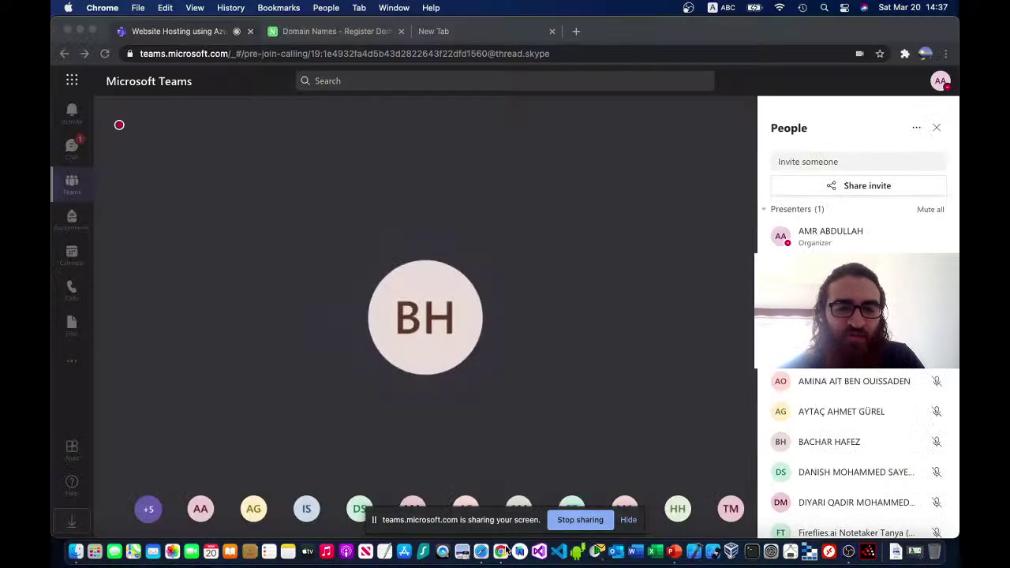
pyautogui.click(455, 33)
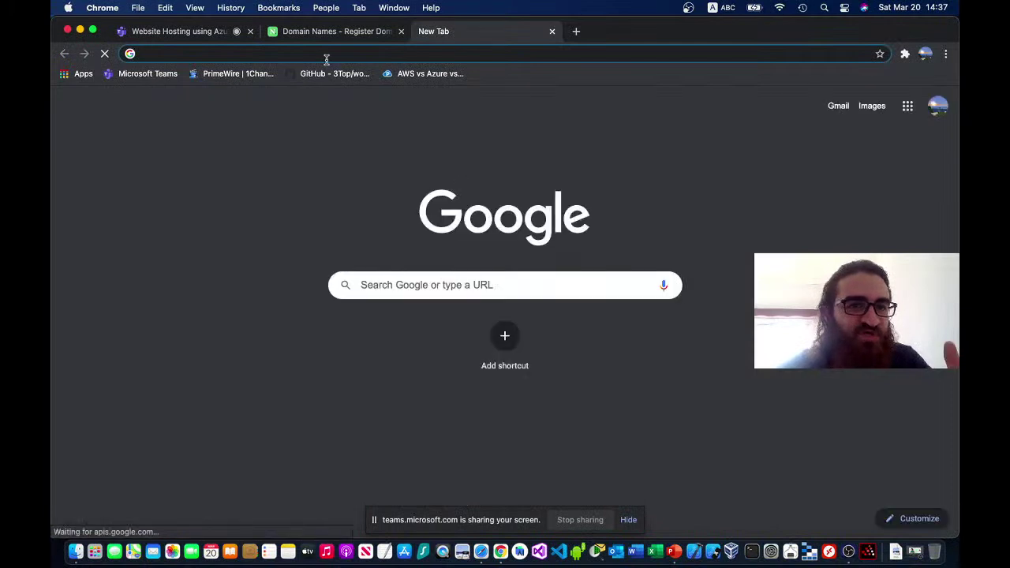
# - Paste tools.keycdn.com/speed into the address bar to load KeyCDN's Website Speed Test page
pyautogui.click(321, 57)
pyautogui.press('super+v')
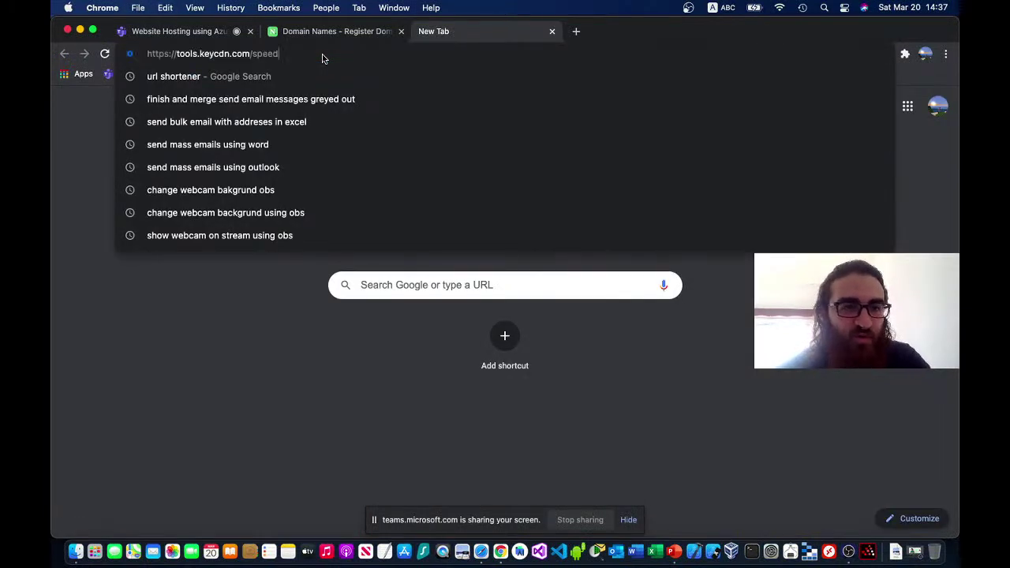
pyautogui.press('Return')
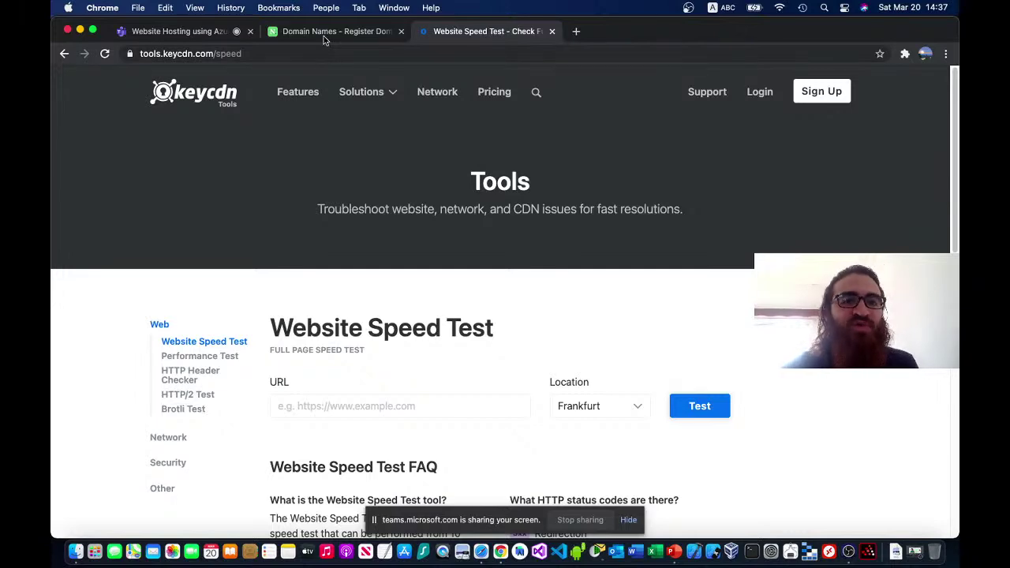
pyautogui.click(323, 35)
pyautogui.click(427, 31)
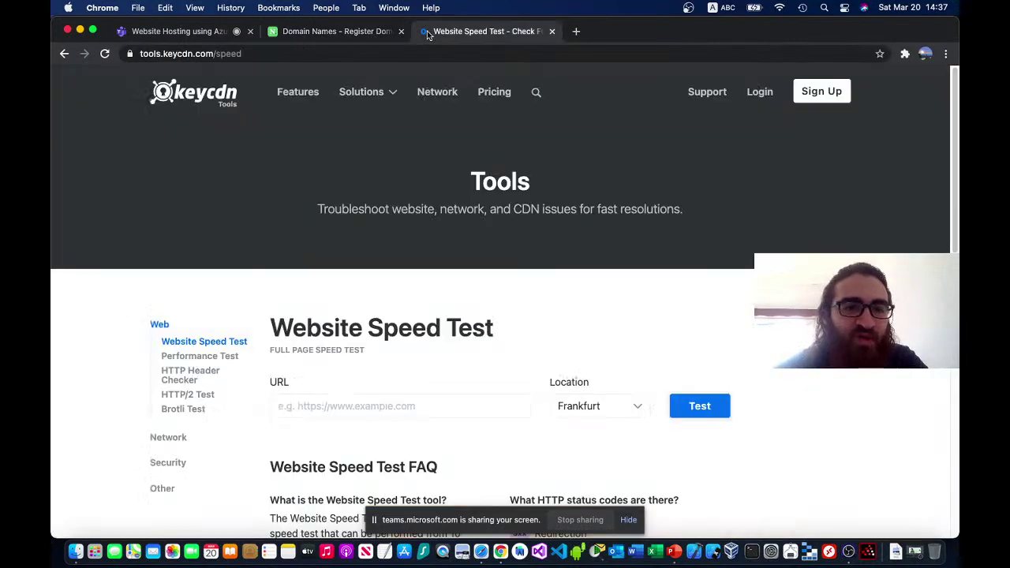
pyautogui.scroll(-2, 378, 360)
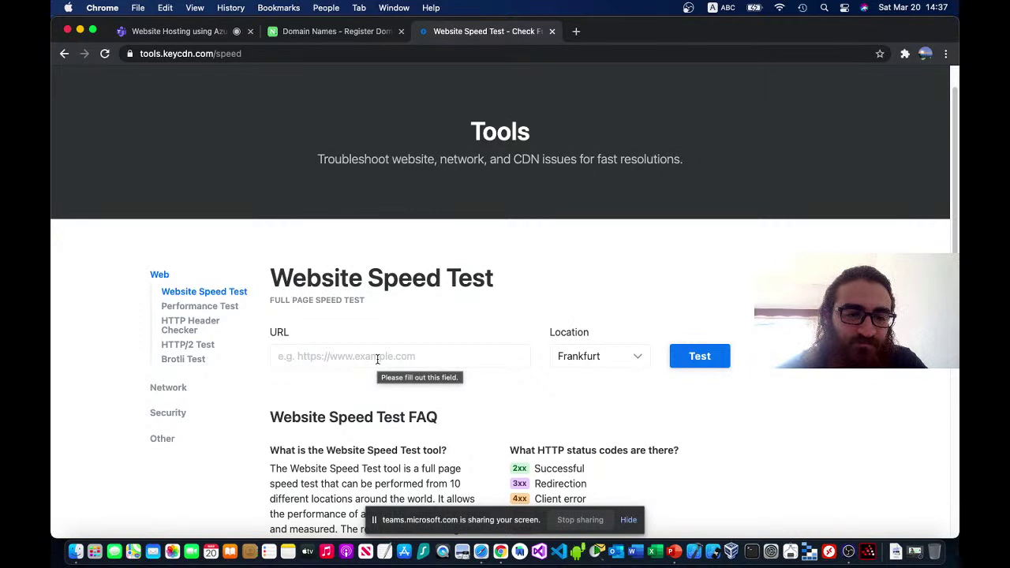
pyautogui.click(377, 359)
# - Fill the URL field with the hosted website's address from the autofill list
pyautogui.click(320, 408)
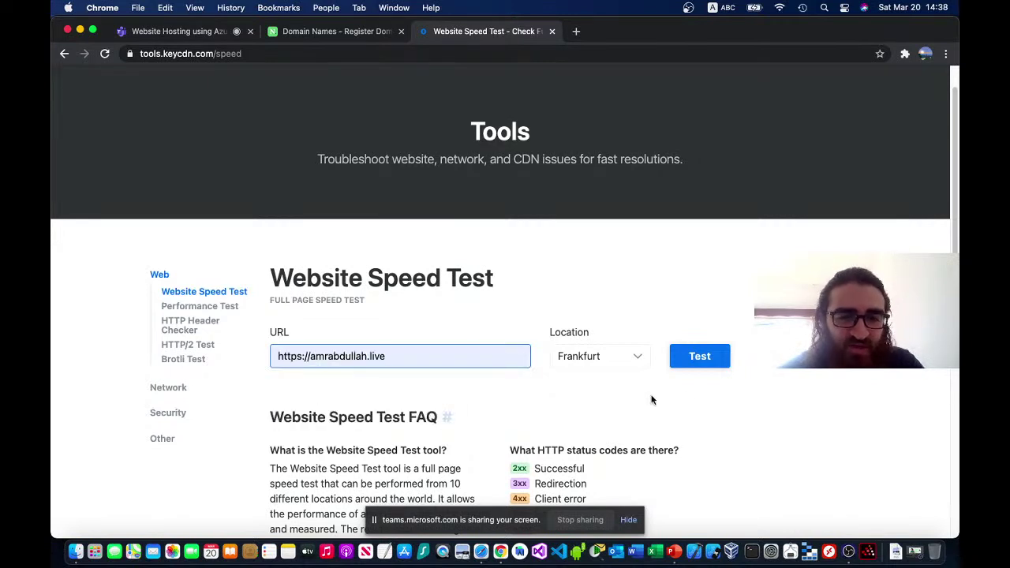
pyautogui.click(637, 359)
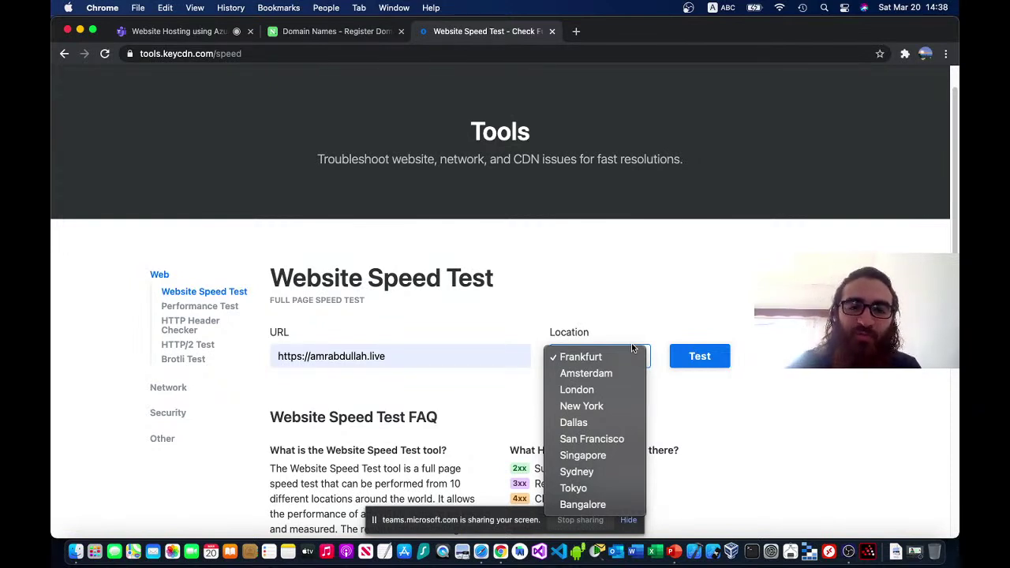
# - Select the whole website address in the URL field, keeping Frankfurt as location
pyautogui.click(651, 325)
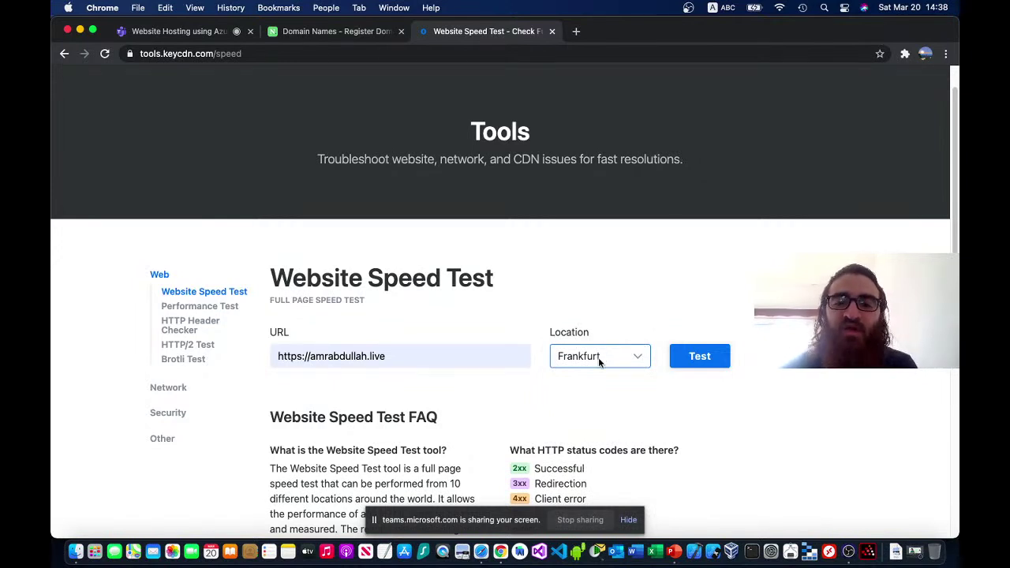
pyautogui.click(391, 361)
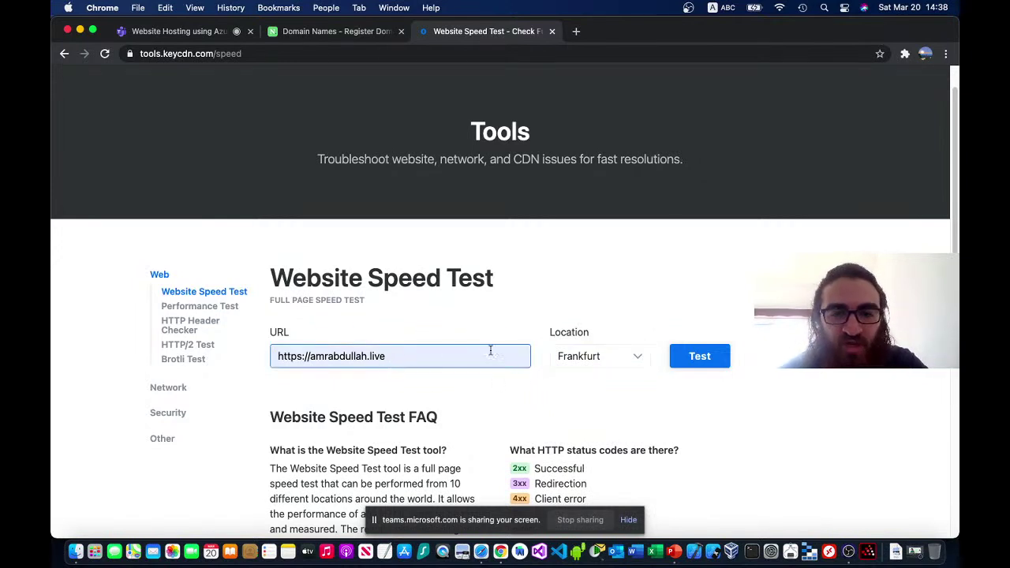
pyautogui.click(588, 356)
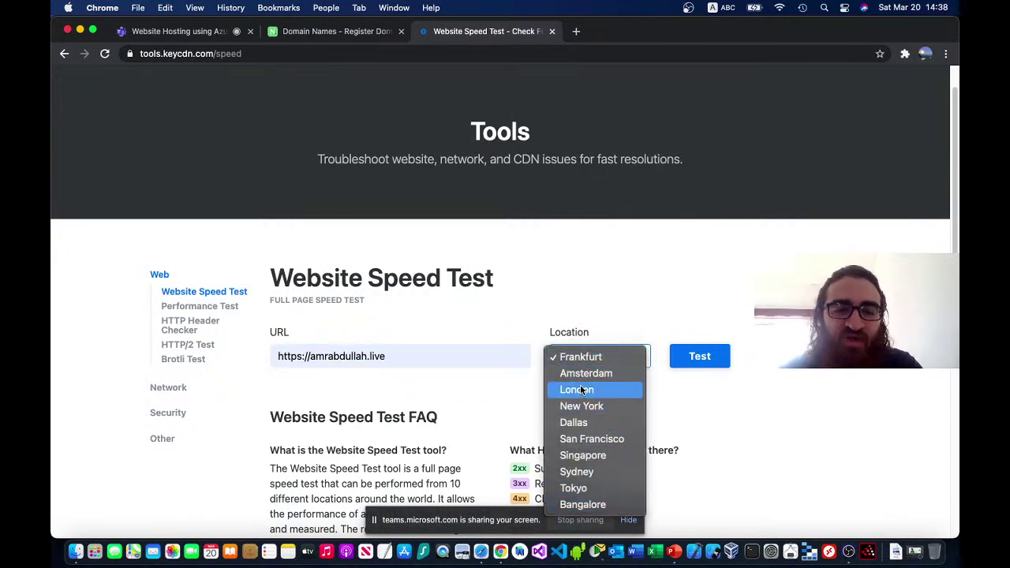
pyautogui.click(379, 356)
pyautogui.click(385, 354)
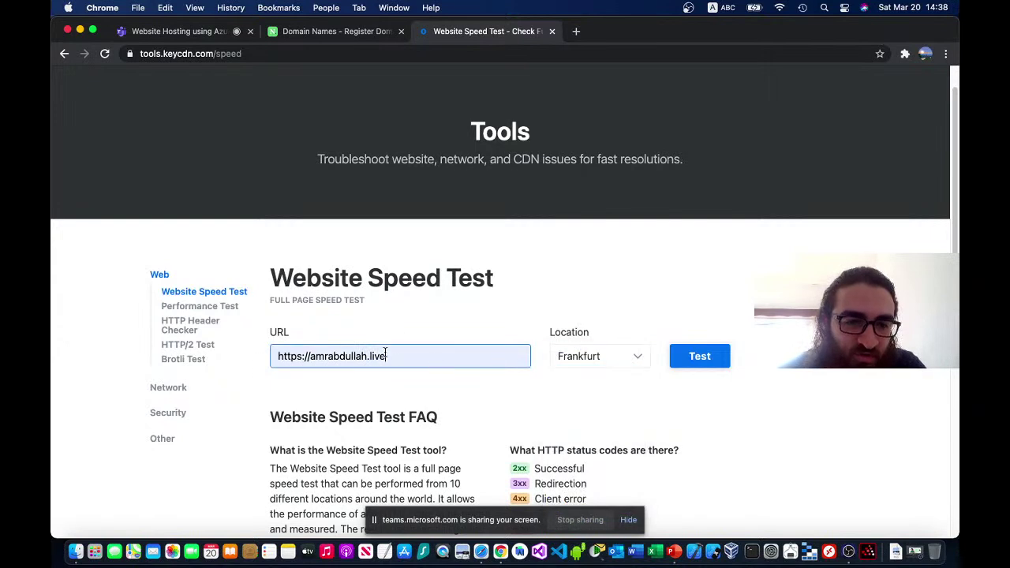
pyautogui.moveTo(385, 354); pyautogui.dragTo(278, 356)
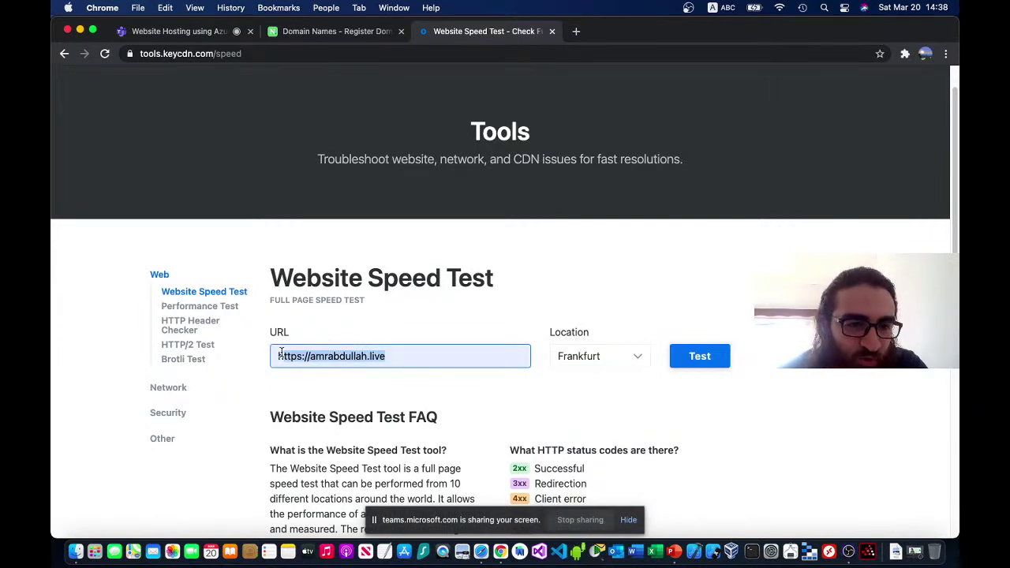
# - Cycle the test location through Amsterdam, London and New York, settling on Singapore
pyautogui.click(614, 357)
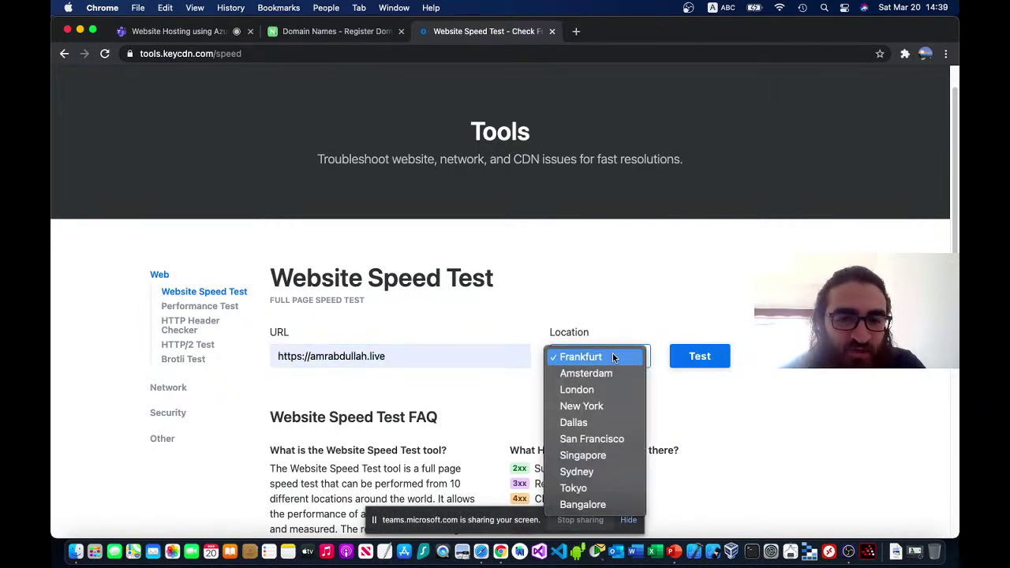
pyautogui.click(596, 374)
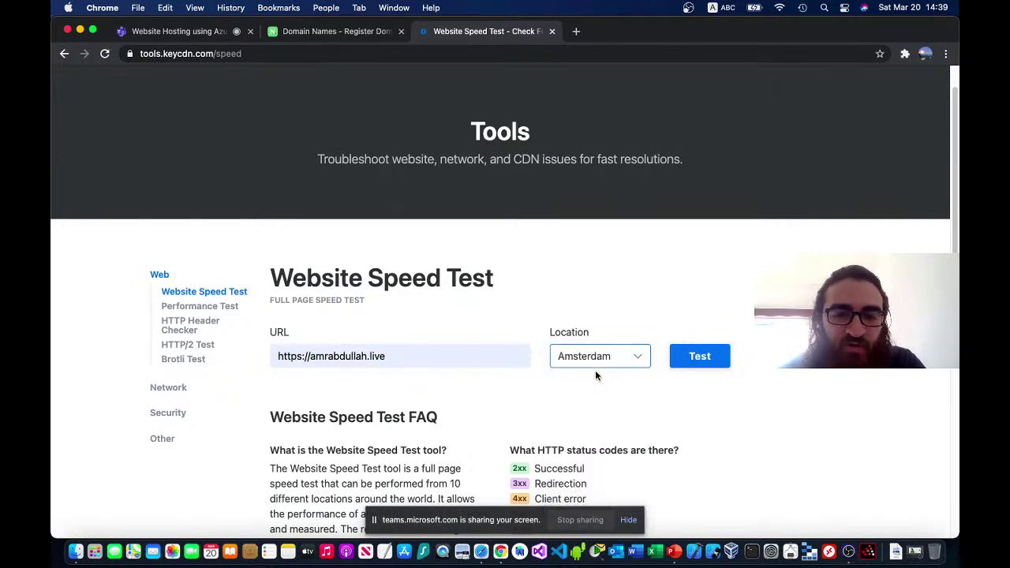
pyautogui.click(596, 364)
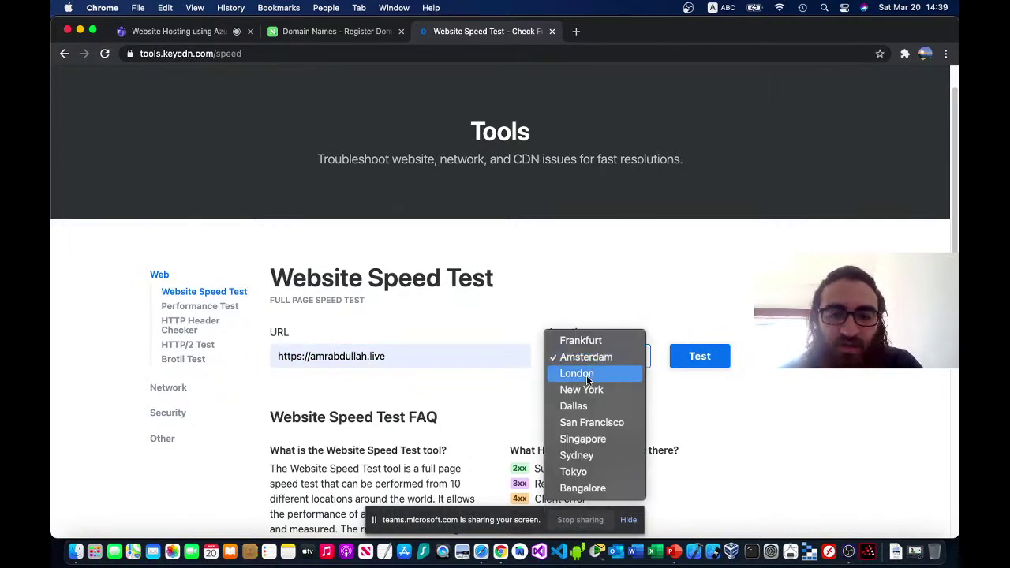
pyautogui.click(589, 376)
pyautogui.click(593, 363)
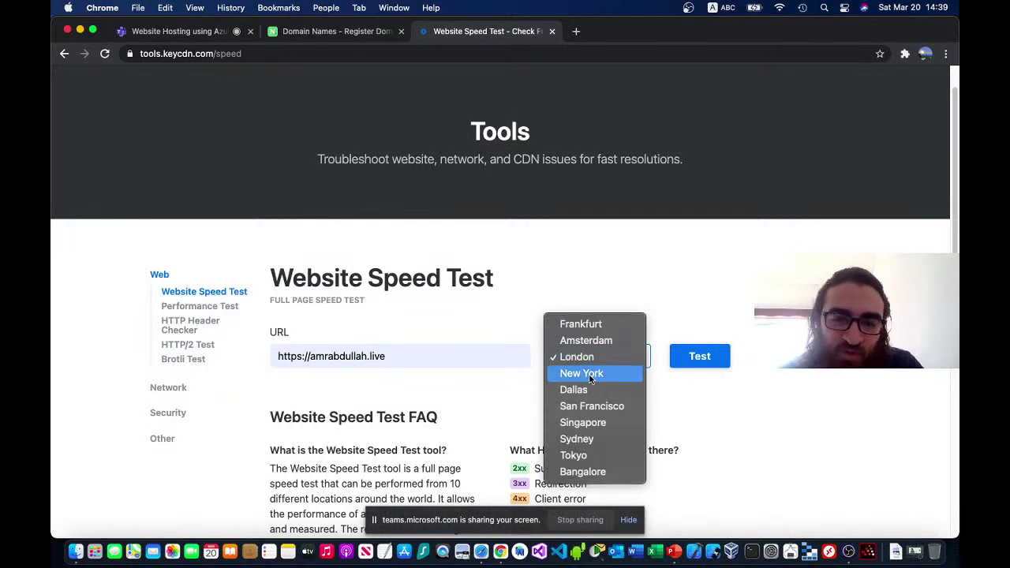
pyautogui.click(590, 379)
pyautogui.click(594, 362)
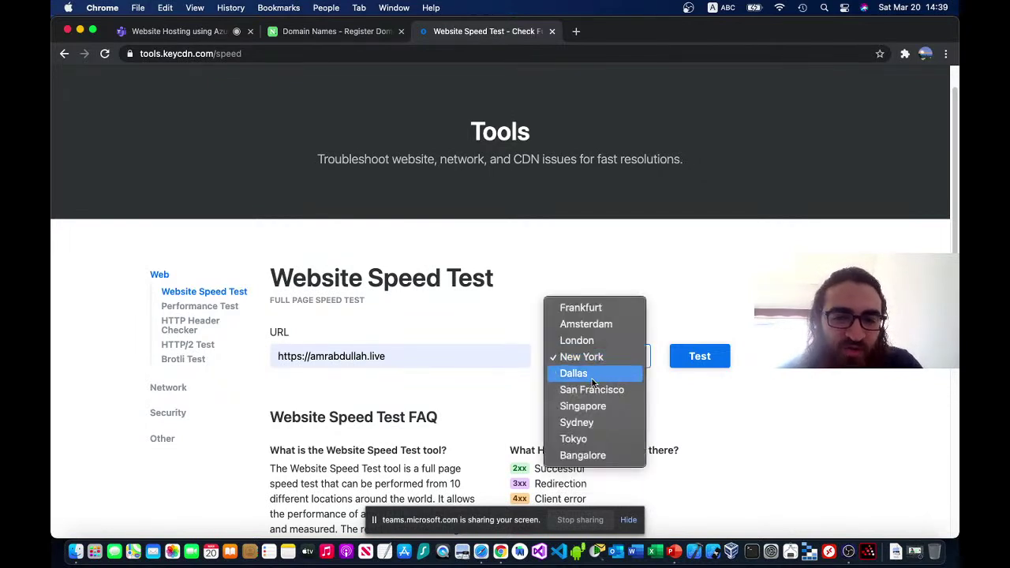
pyautogui.click(583, 405)
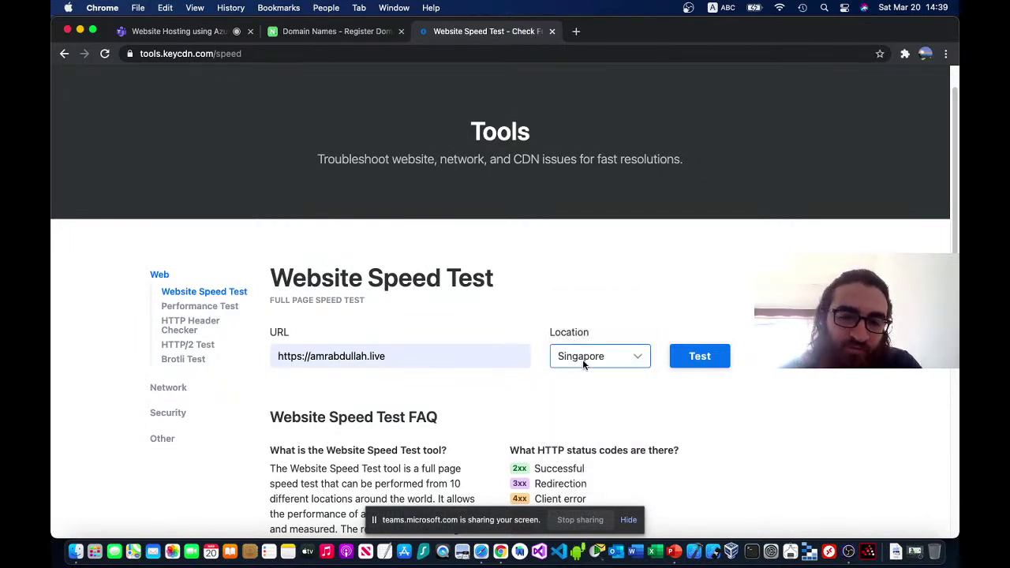
# - Select the website address again and return to the Teams meeting tab
pyautogui.tripleClick(390, 358)
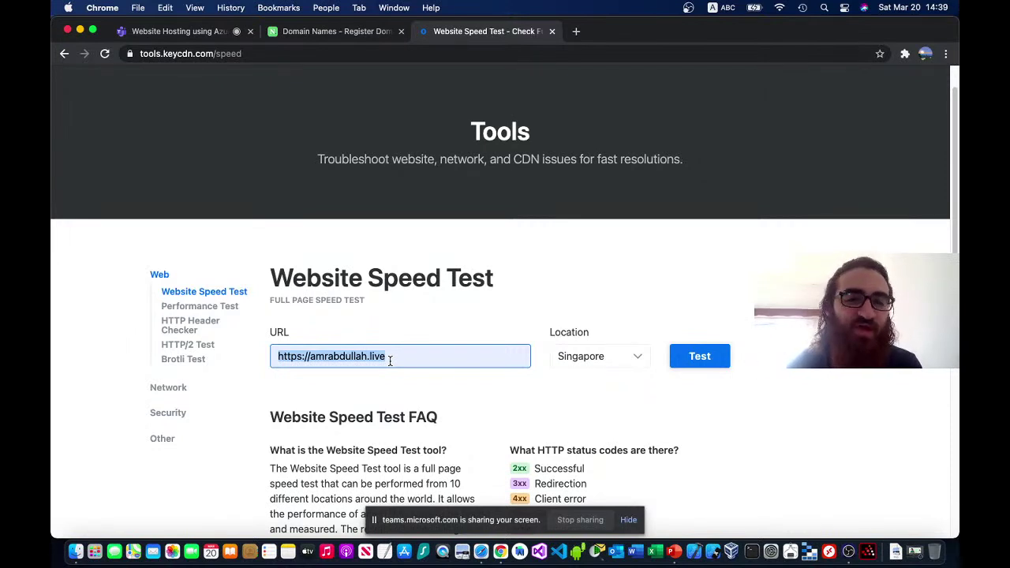
pyautogui.click(606, 360)
pyautogui.click(607, 360)
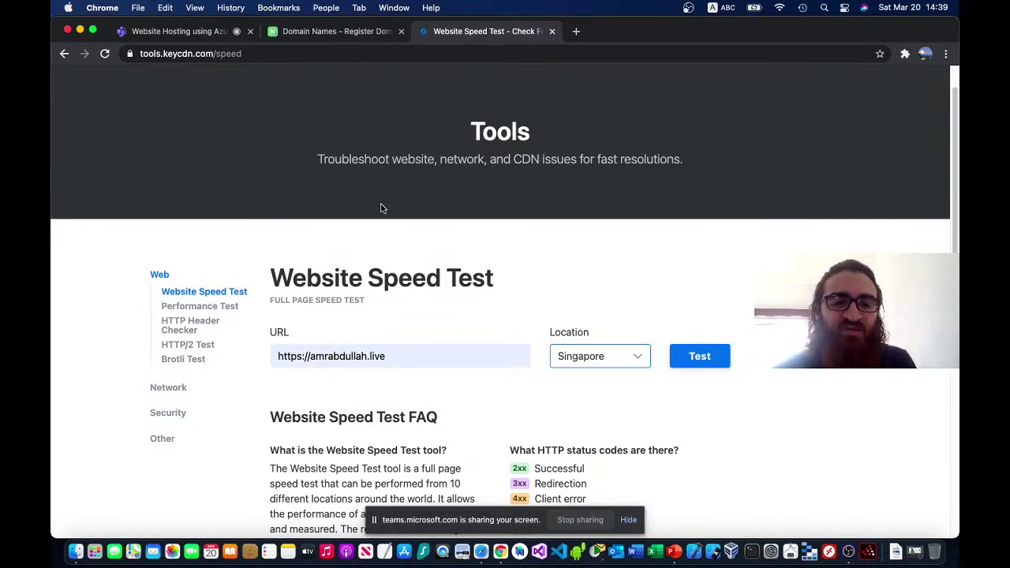
pyautogui.click(398, 363)
pyautogui.tripleClick(395, 358)
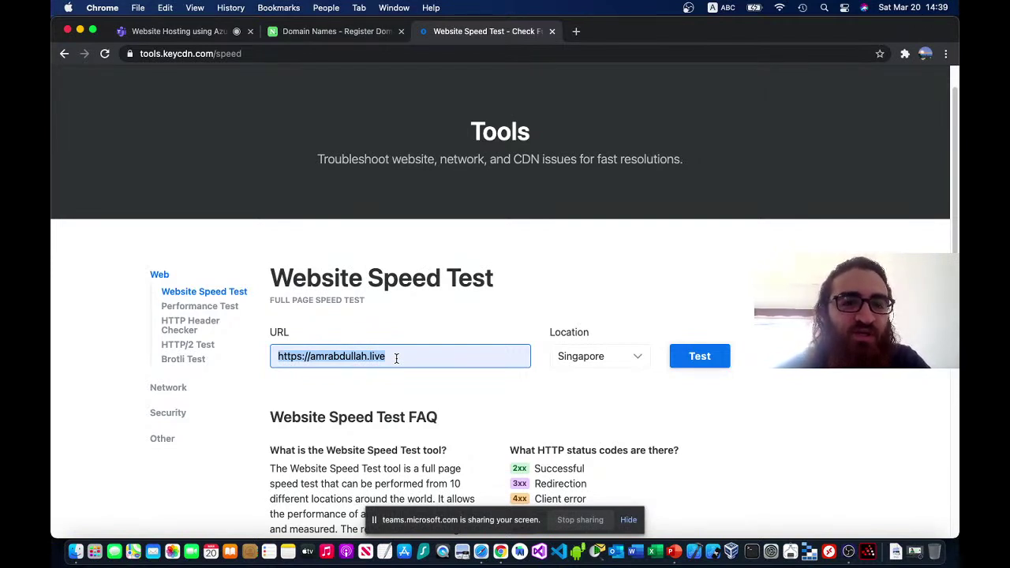
pyautogui.click(166, 31)
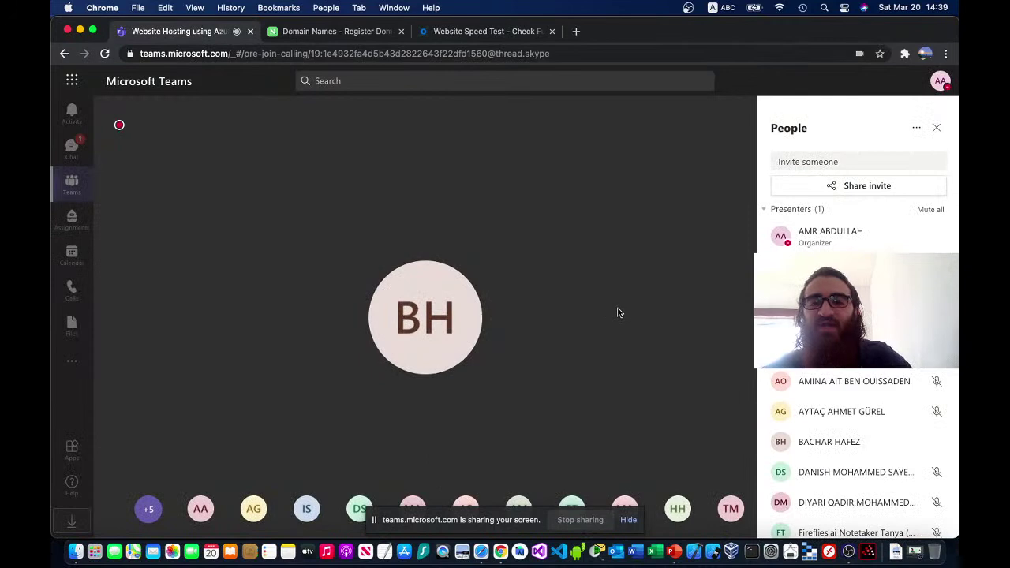
# - Stop attendees from unmuting themselves, confirming with Don't allow
pyautogui.moveTo(616, 317)
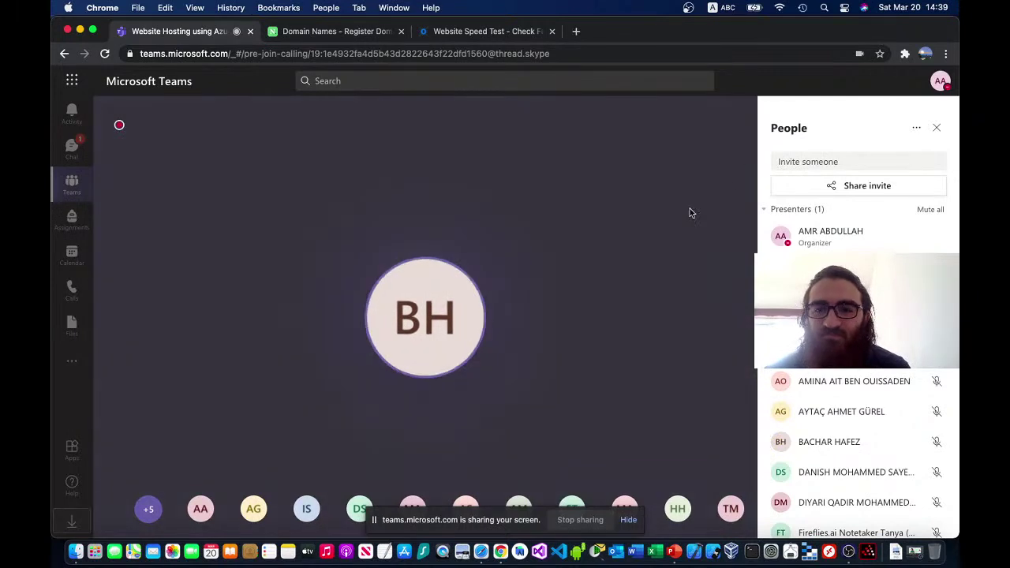
pyautogui.click(916, 128)
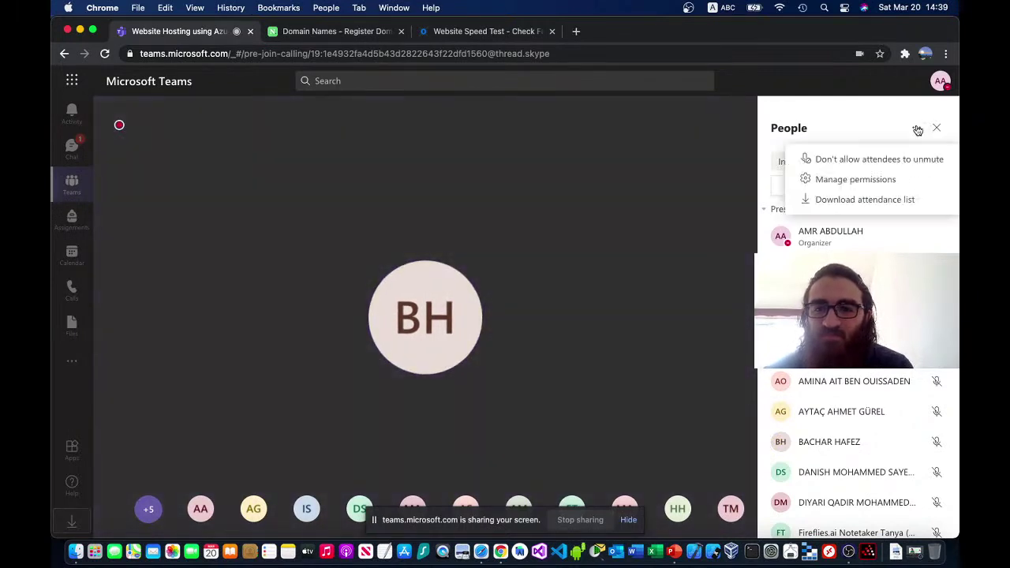
pyautogui.click(849, 161)
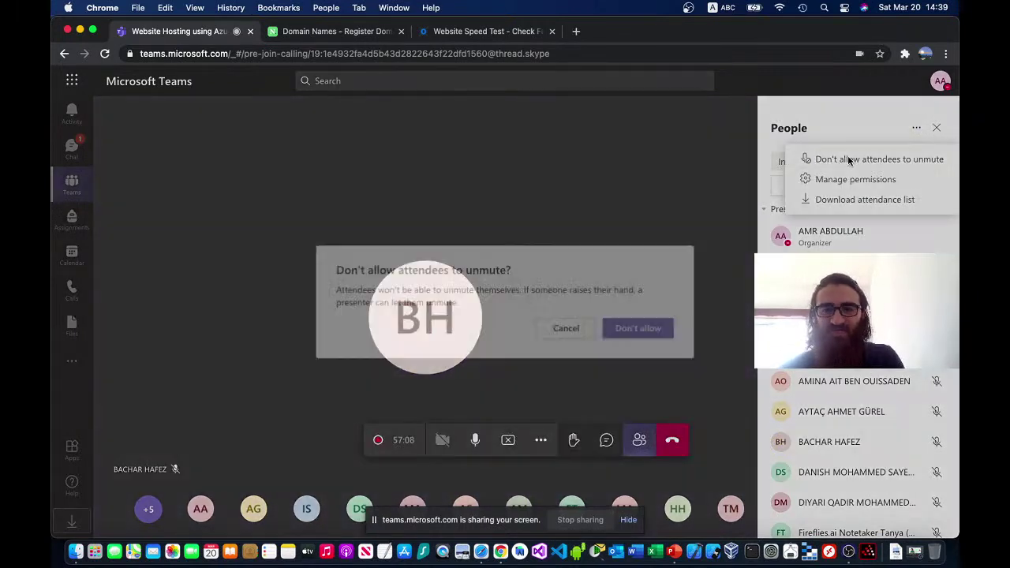
pyautogui.click(641, 330)
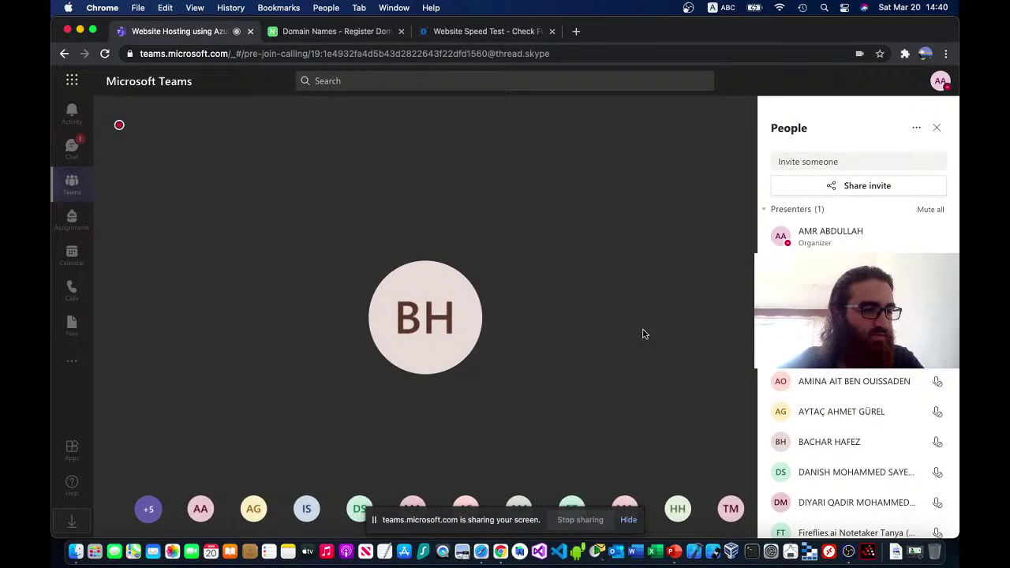
# - Invite the suggested attendee into the call by typing their name
pyautogui.moveTo(644, 330)
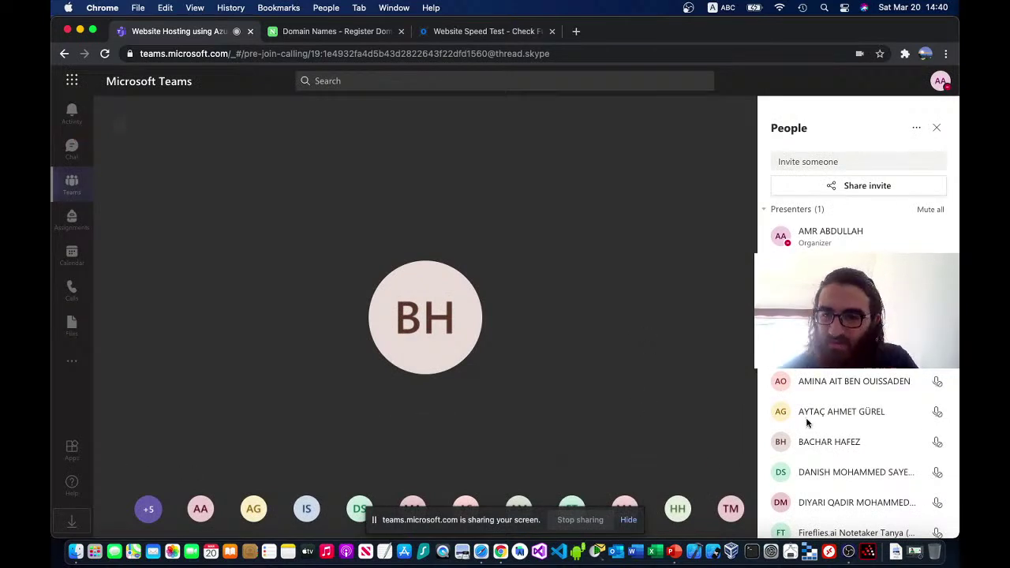
pyautogui.scroll(-1, 828, 407)
pyautogui.scroll(-5, 828, 407)
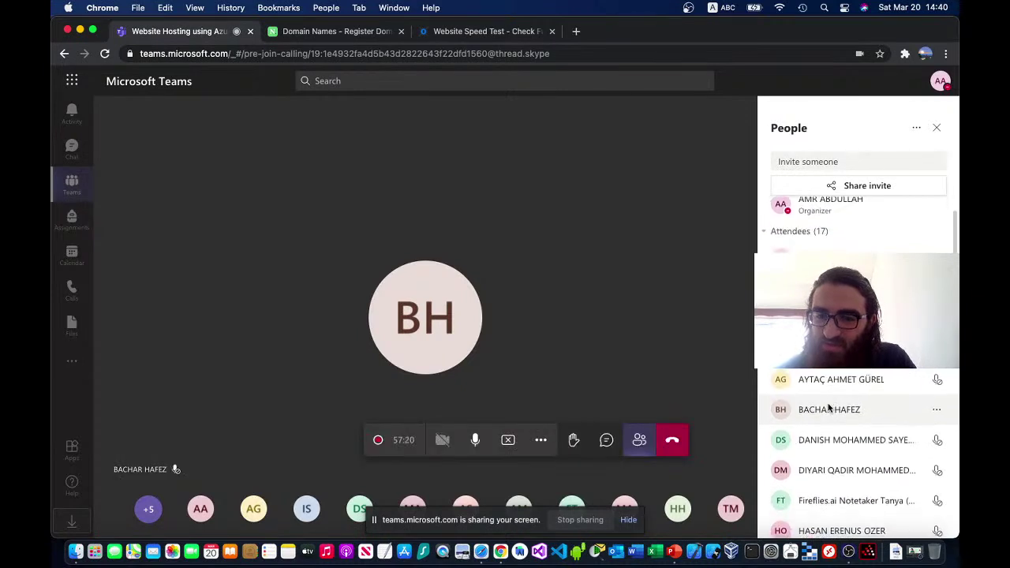
pyautogui.scroll(6, 828, 407)
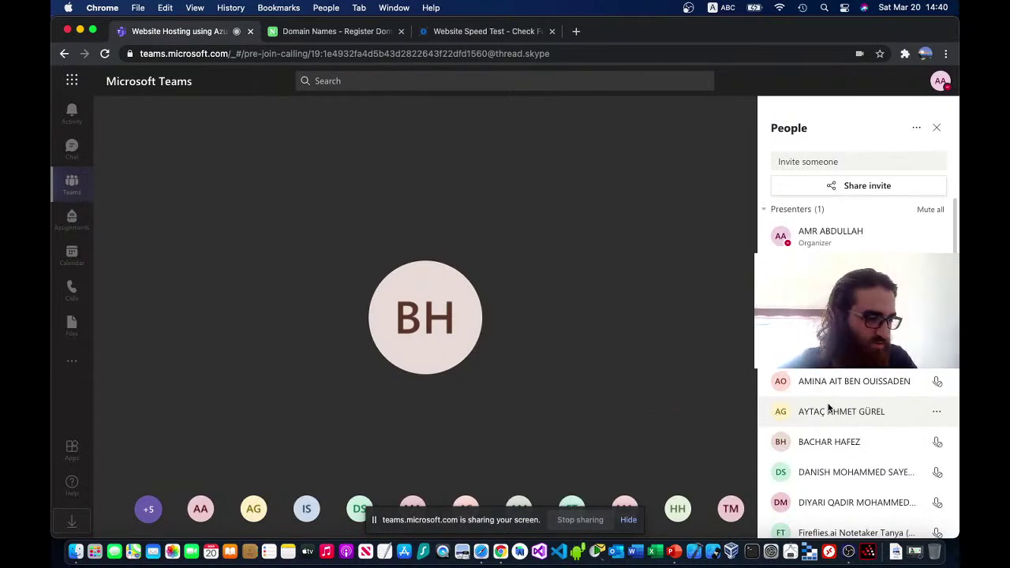
pyautogui.click(810, 161)
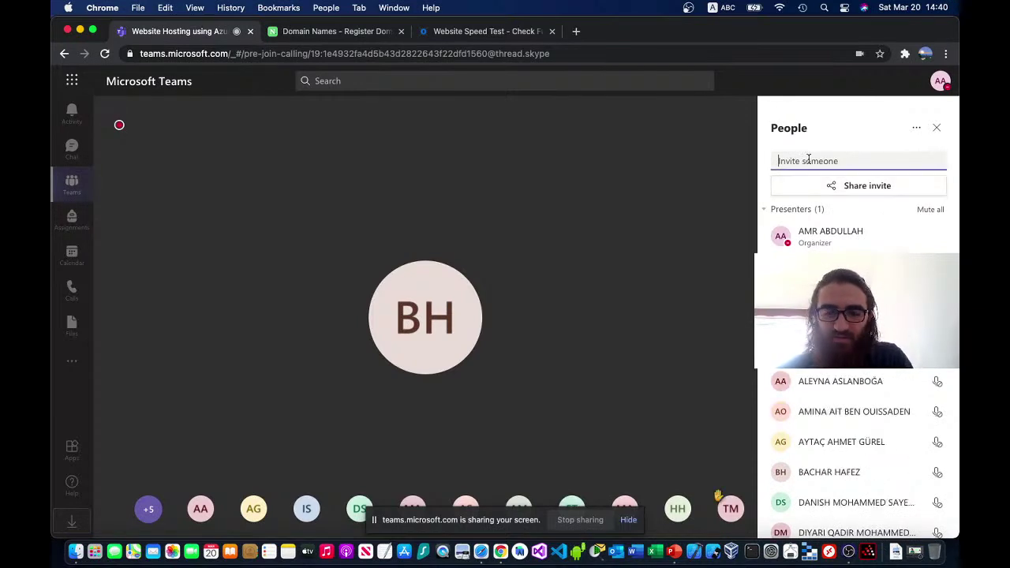
pyautogui.write('Azmi')
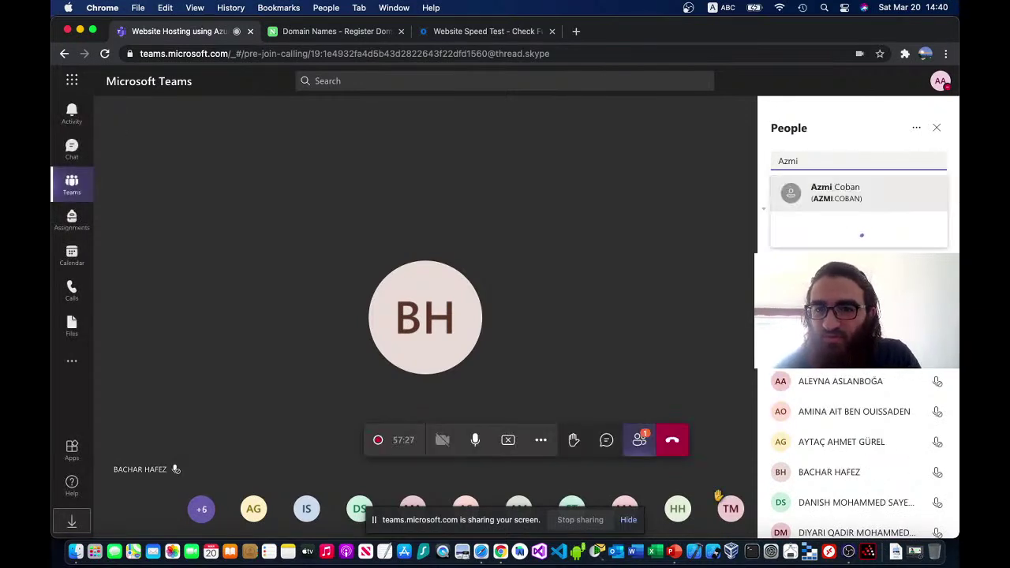
pyautogui.click(844, 194)
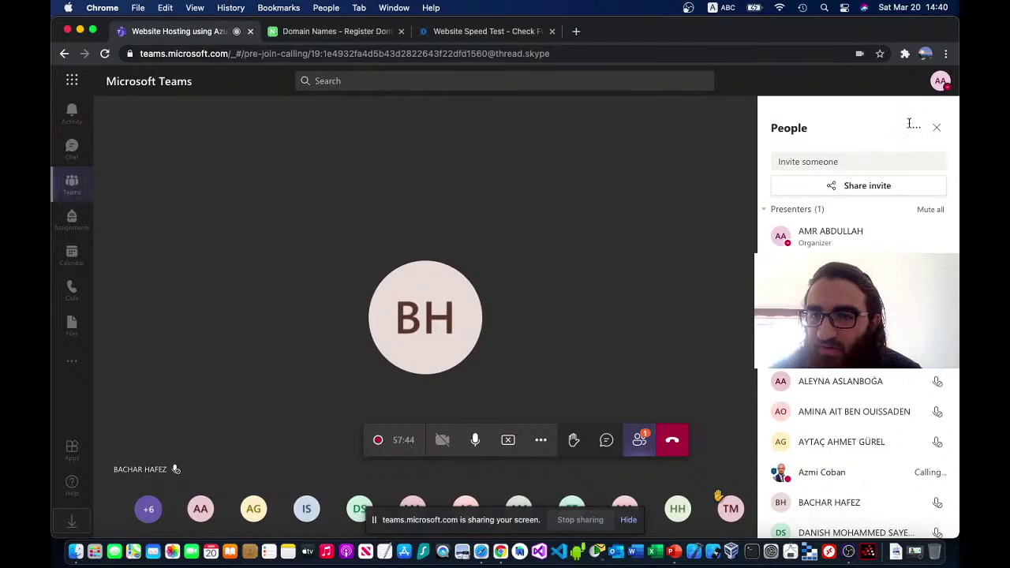
# - Allow attendees to unmute again and raise the system volume
pyautogui.click(914, 127)
pyautogui.click(878, 159)
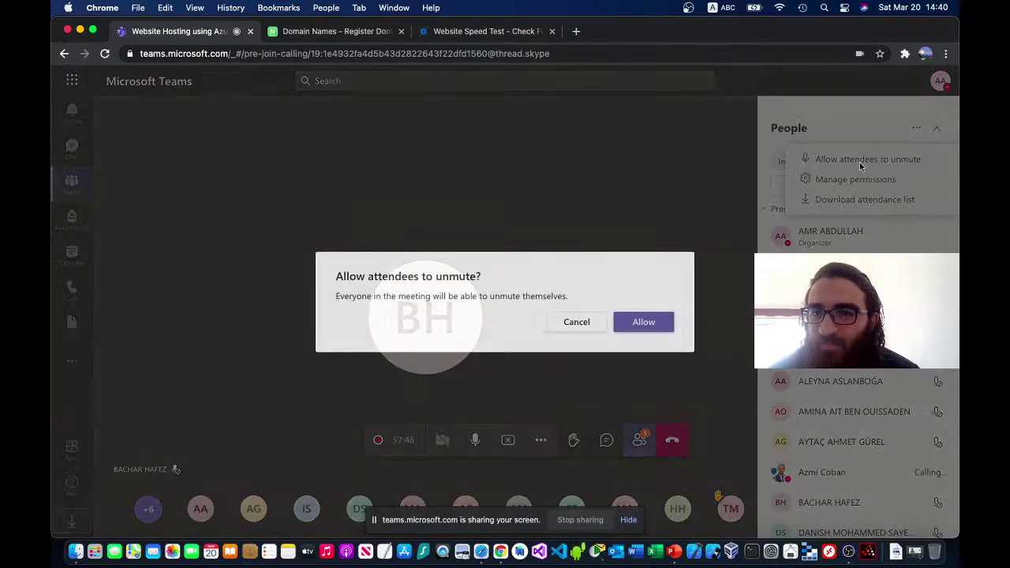
pyautogui.click(643, 323)
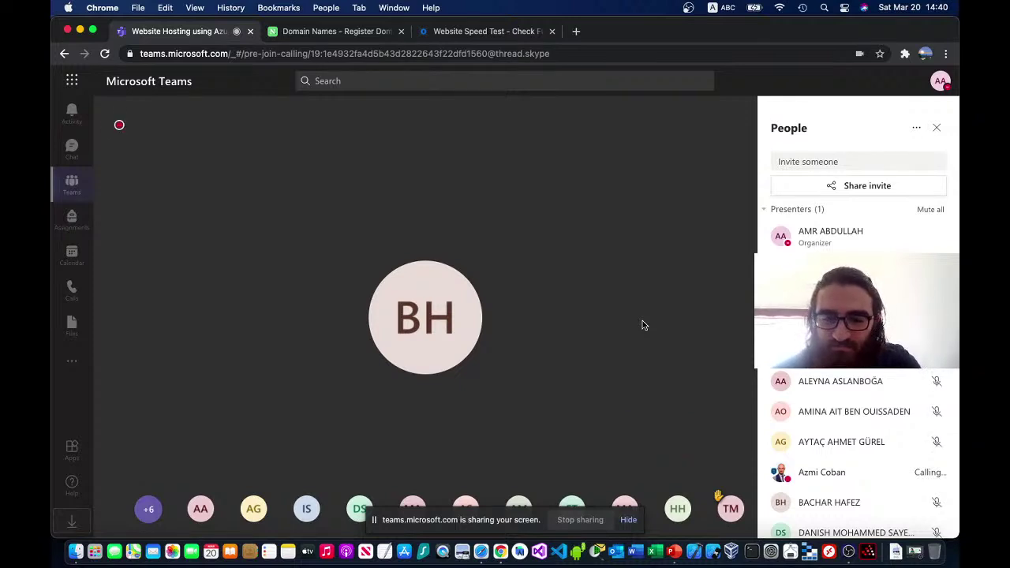
pyautogui.press('XF86AudioRaiseVolume')
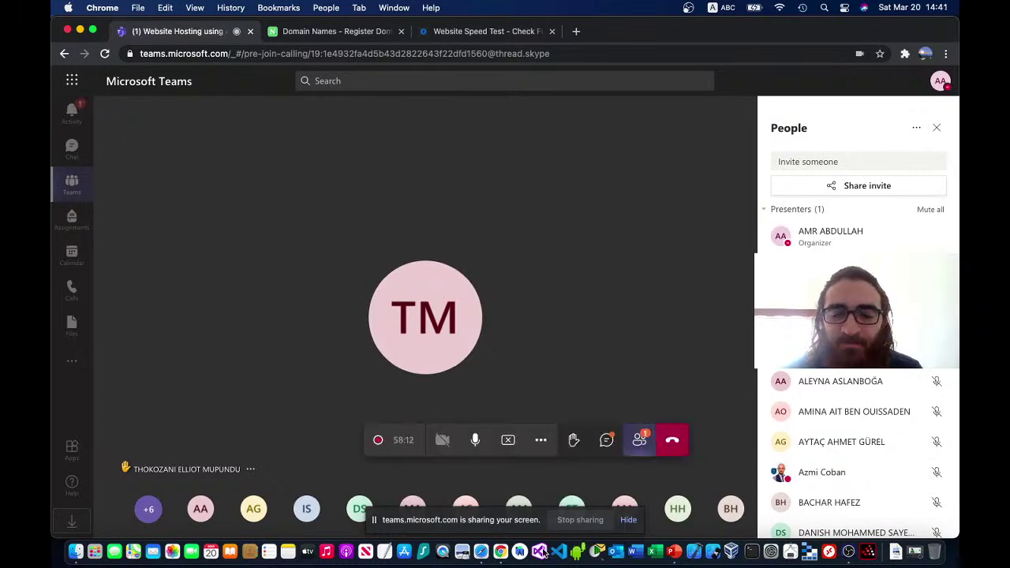
# - Open demonstrationVM's overview via the portal menu's Virtual machines list
pyautogui.click(481, 550)
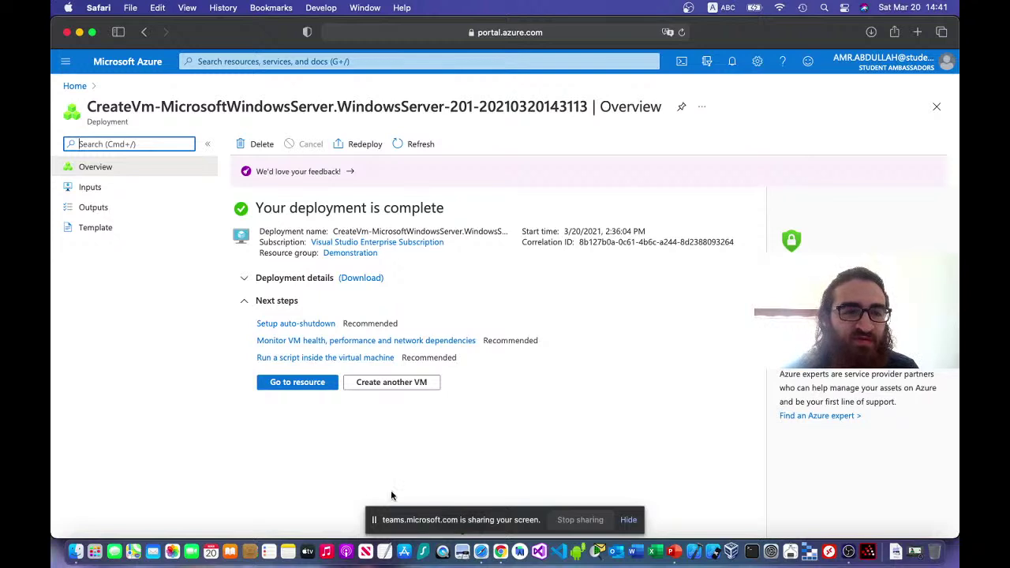
pyautogui.click(57, 63)
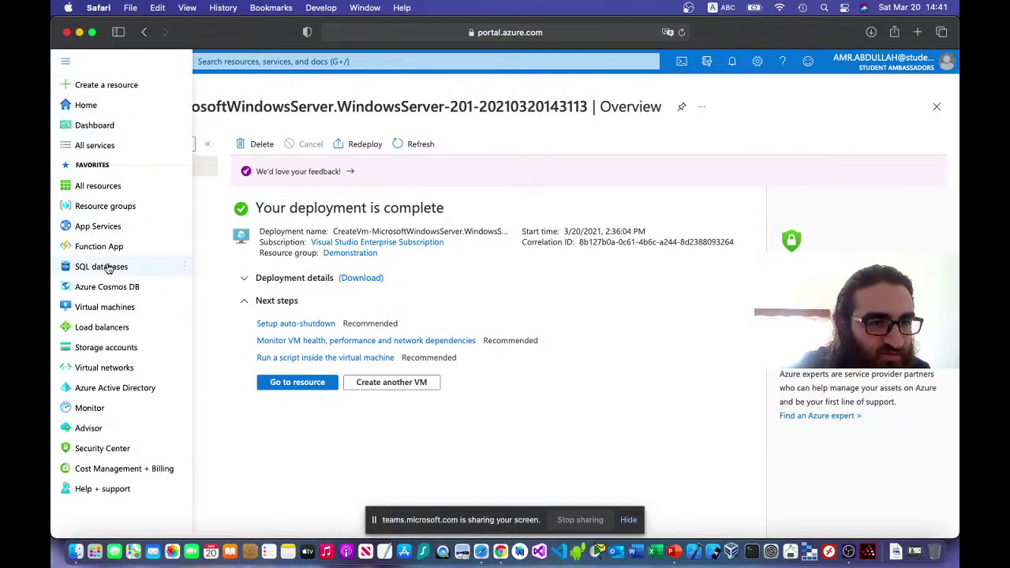
pyautogui.click(107, 309)
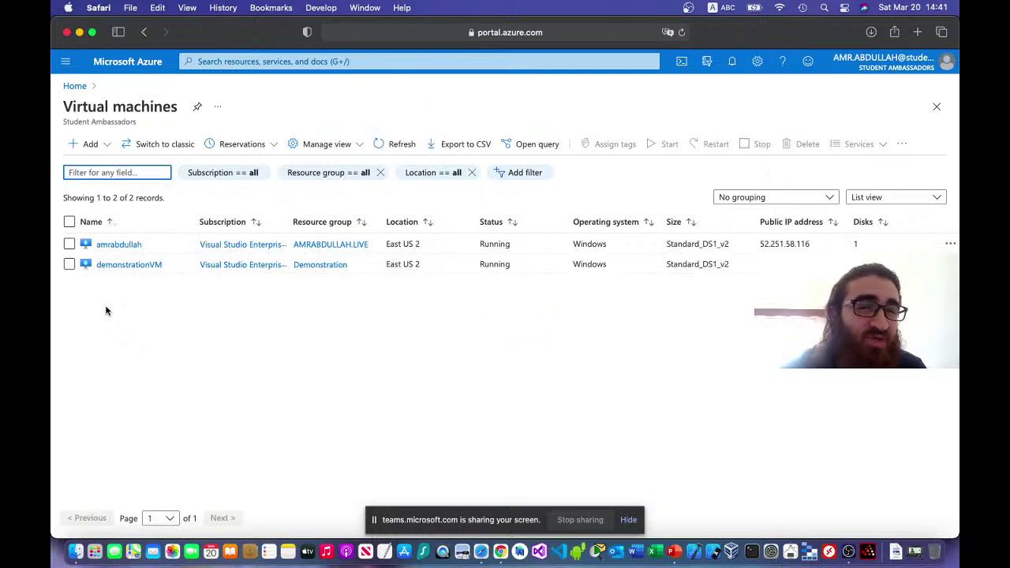
pyautogui.click(124, 265)
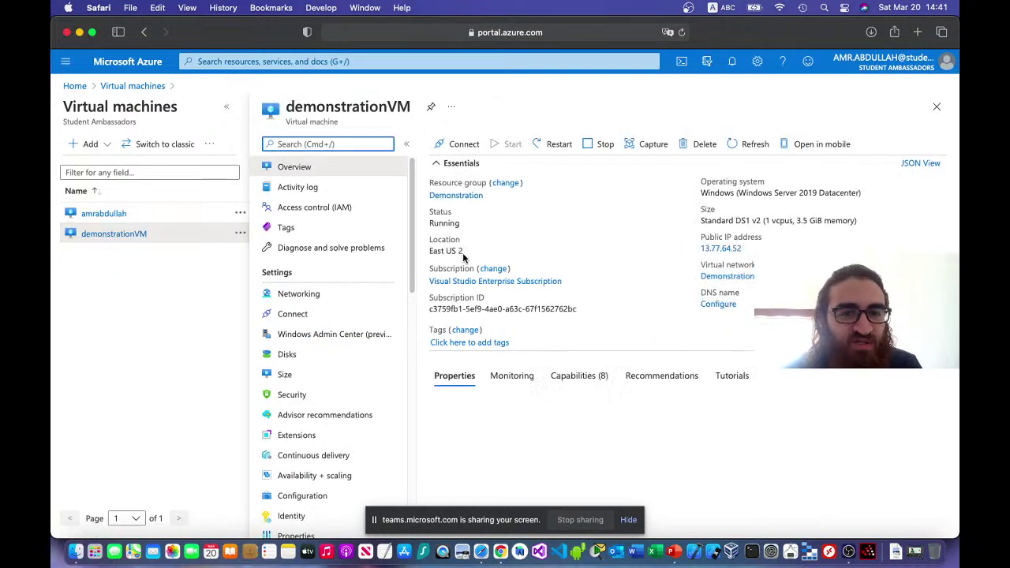
pyautogui.moveTo(456, 254); pyautogui.dragTo(440, 251)
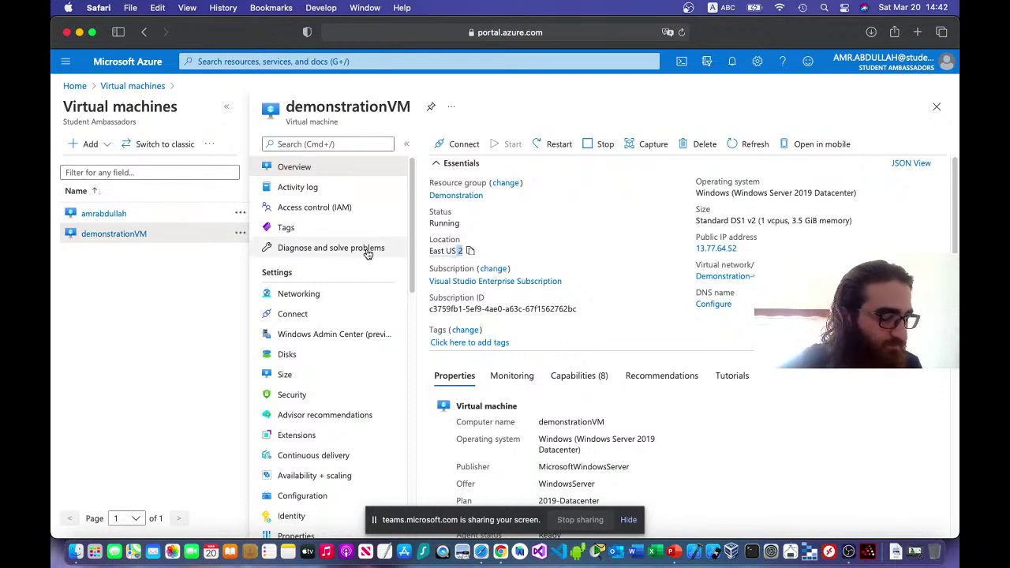
pyautogui.press('super+Tab')
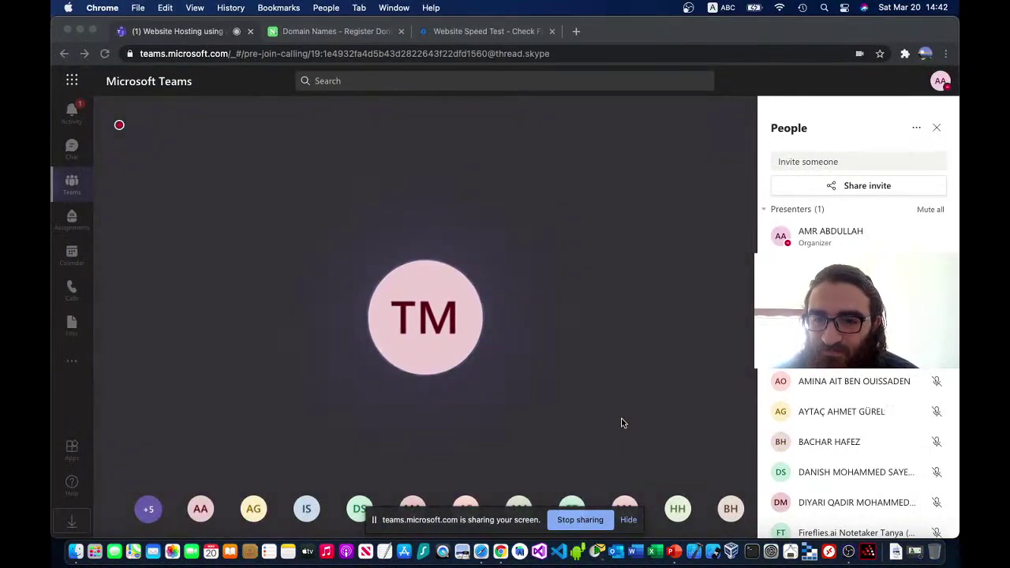
# - Invite the matching attendee into the call from the People pane
pyautogui.scroll(-5, 842, 384)
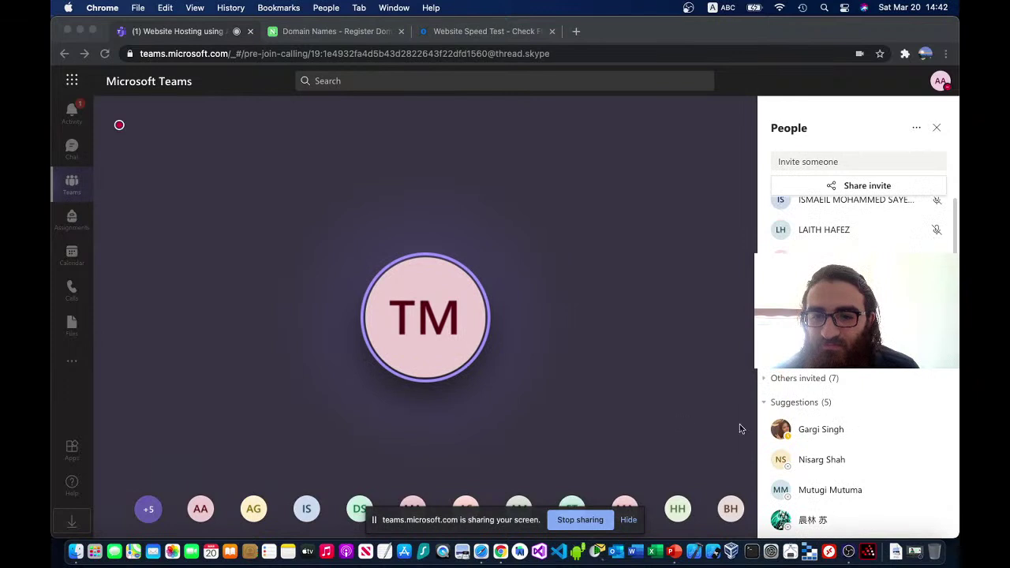
pyautogui.scroll(8, 845, 422)
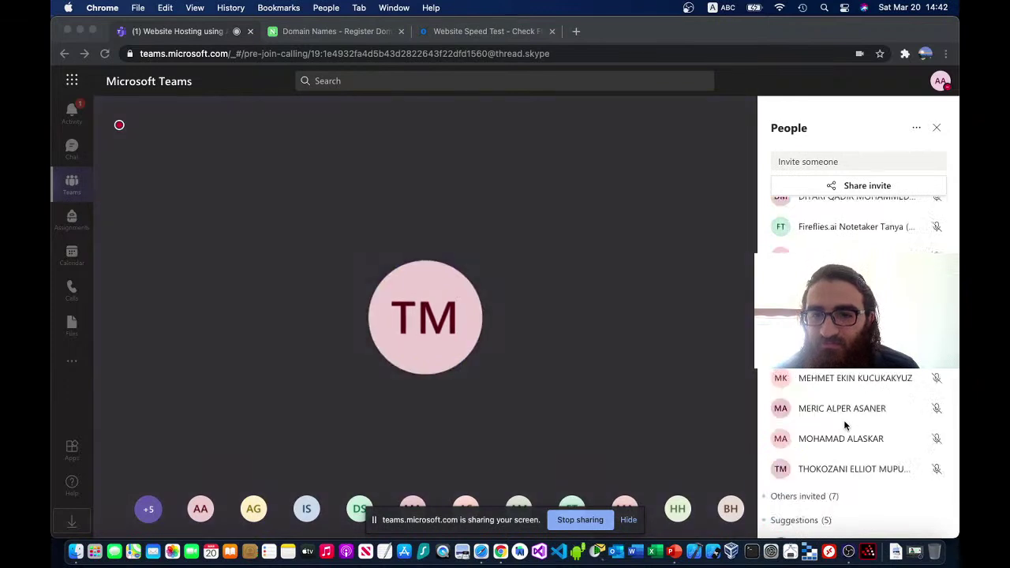
pyautogui.click(820, 162)
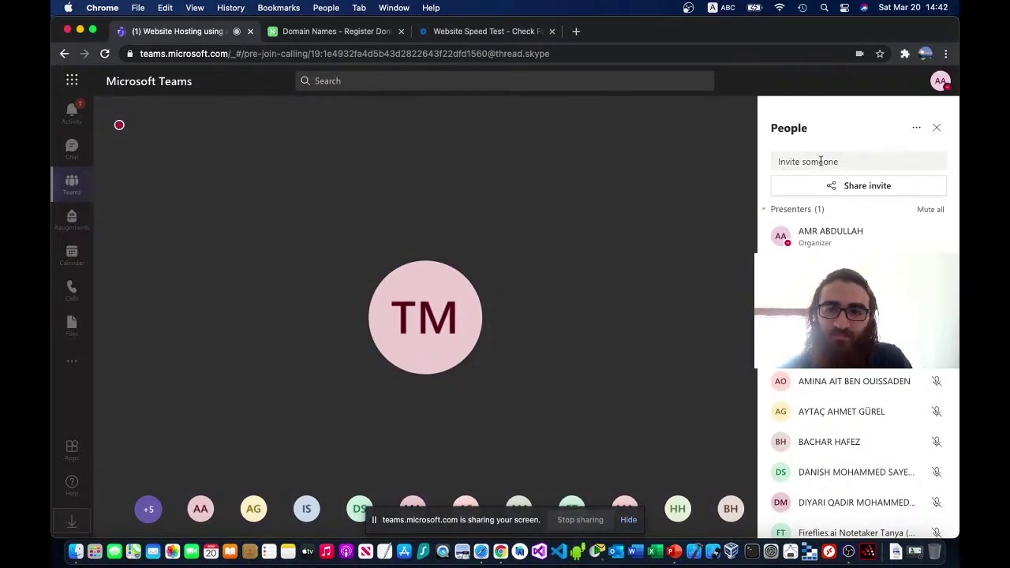
pyautogui.click(820, 161)
pyautogui.write('azmi')
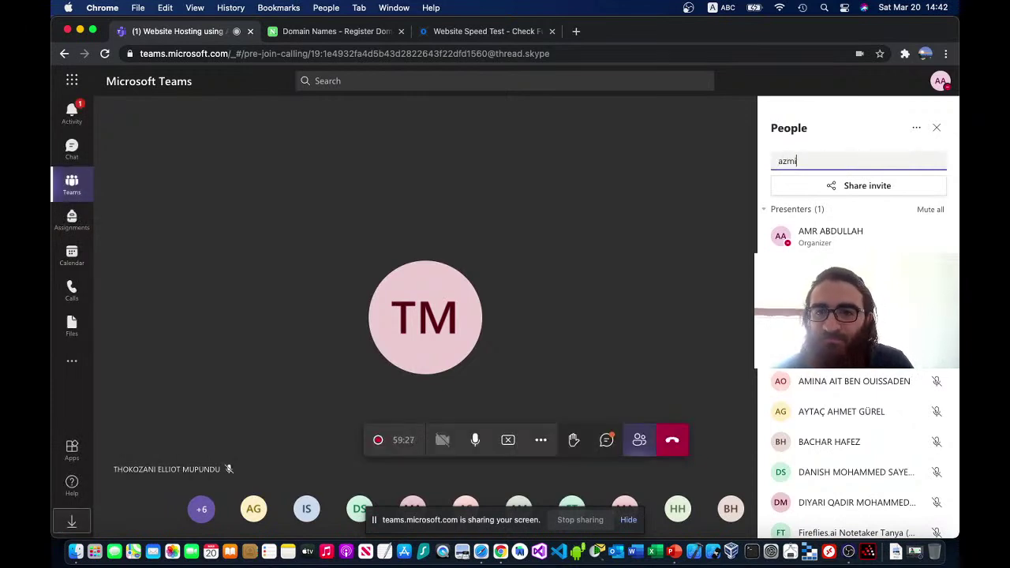
pyautogui.click(826, 201)
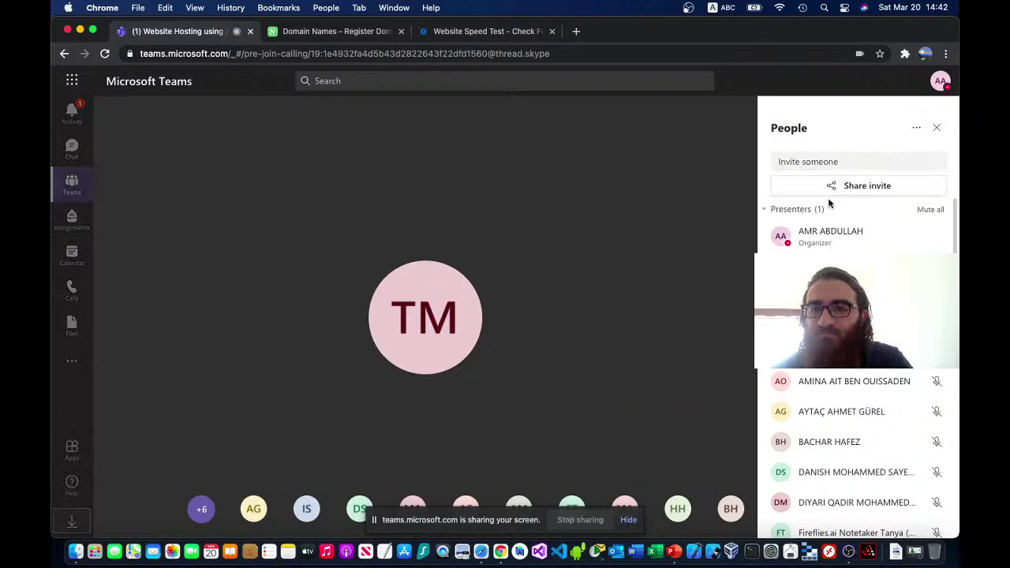
# - Set the meeting to Don't allow attendees to unmute, then return to the Azure VM page
pyautogui.click(913, 127)
pyautogui.click(844, 159)
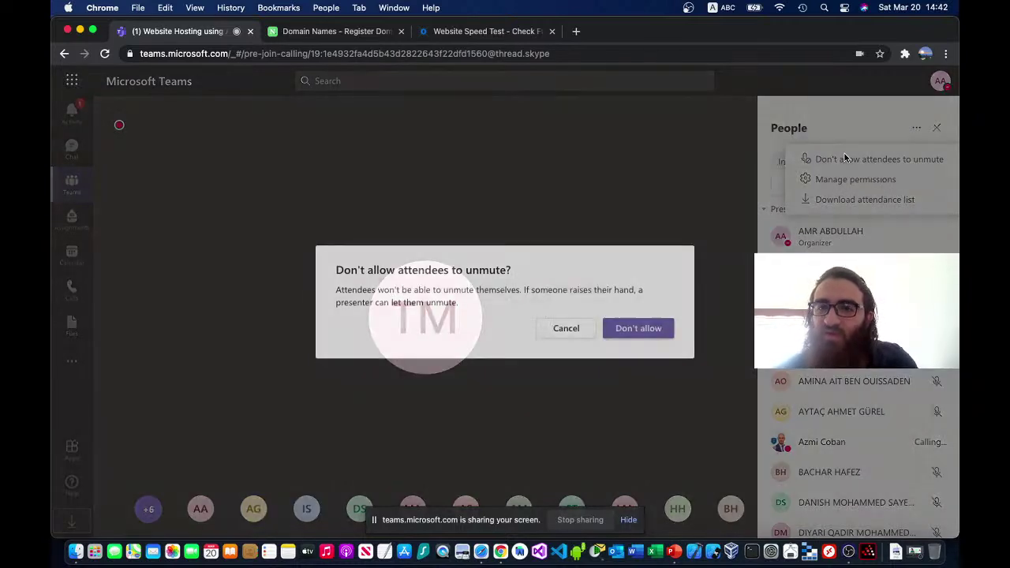
pyautogui.click(642, 329)
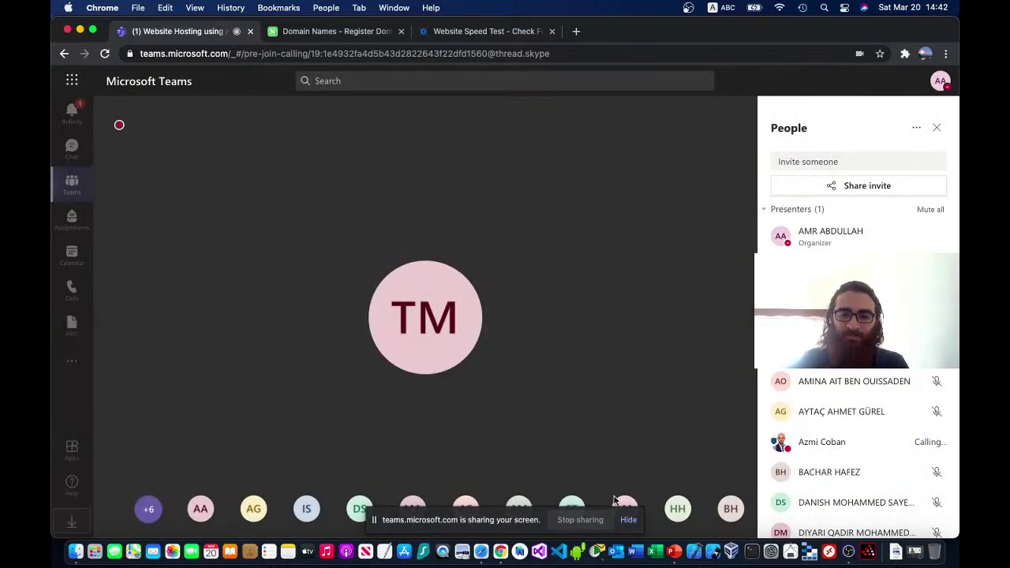
pyautogui.click(481, 551)
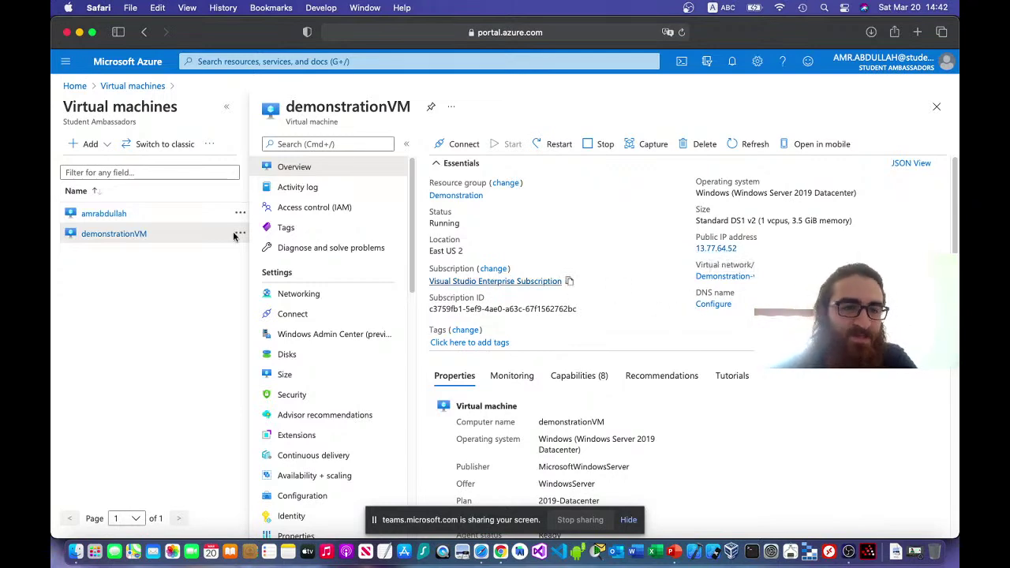
# - Switch to PowerPoint's Virtual Machine Deployment slide
pyautogui.press('super+Tab')
pyautogui.press('super+Tab')
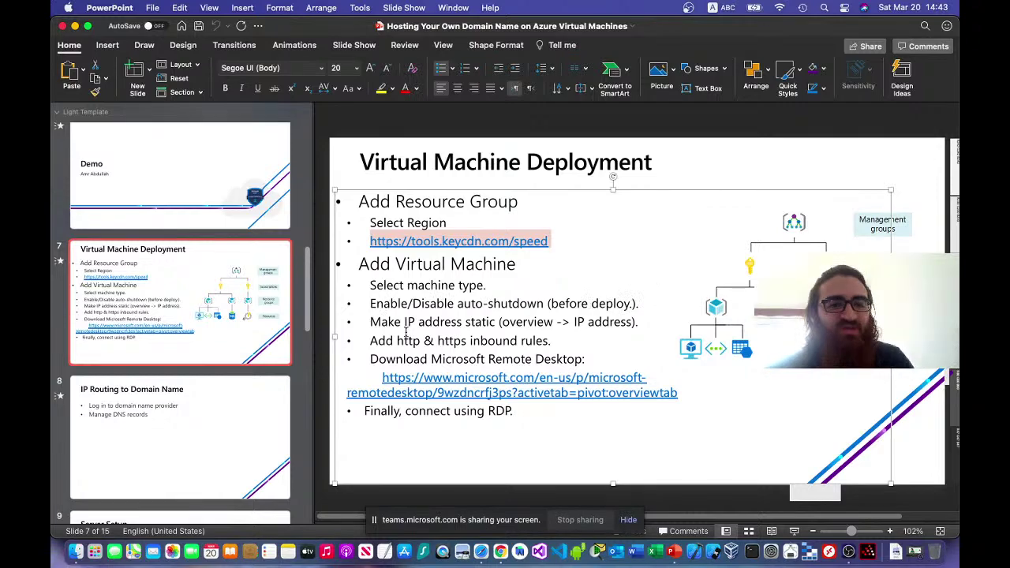
# - Return from the PowerPoint slide to the demonstrationVM overview in Safari
pyautogui.hotkey('ctrl', 'Left')
pyautogui.hotkey('ctrl', 'Right')
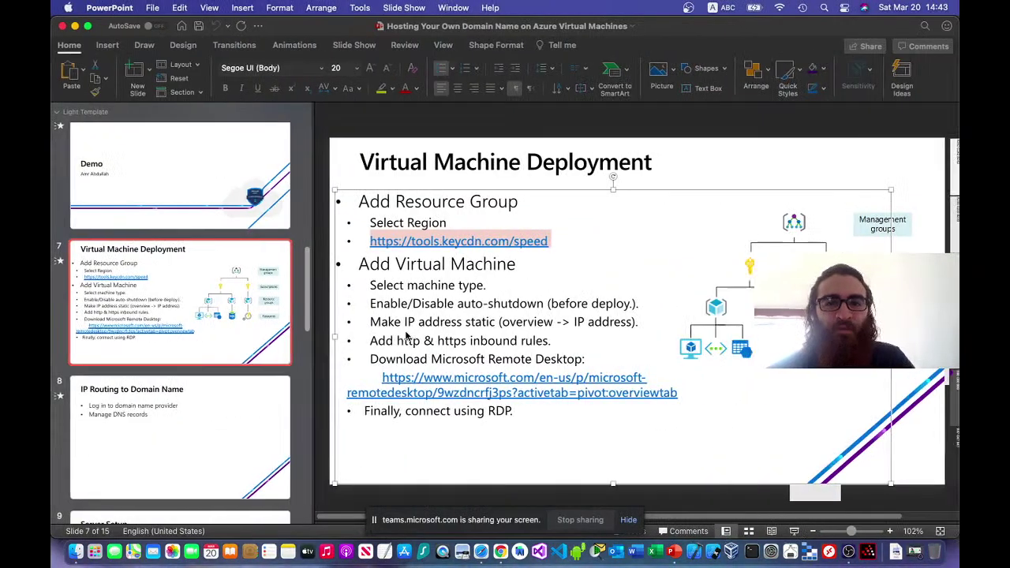
pyautogui.press('super+Tab')
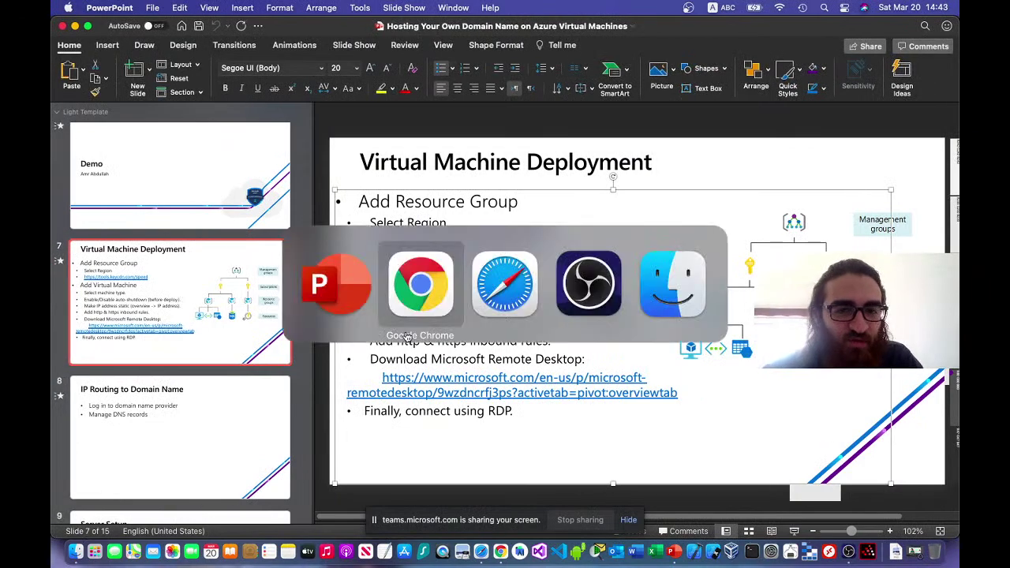
pyautogui.click(521, 271)
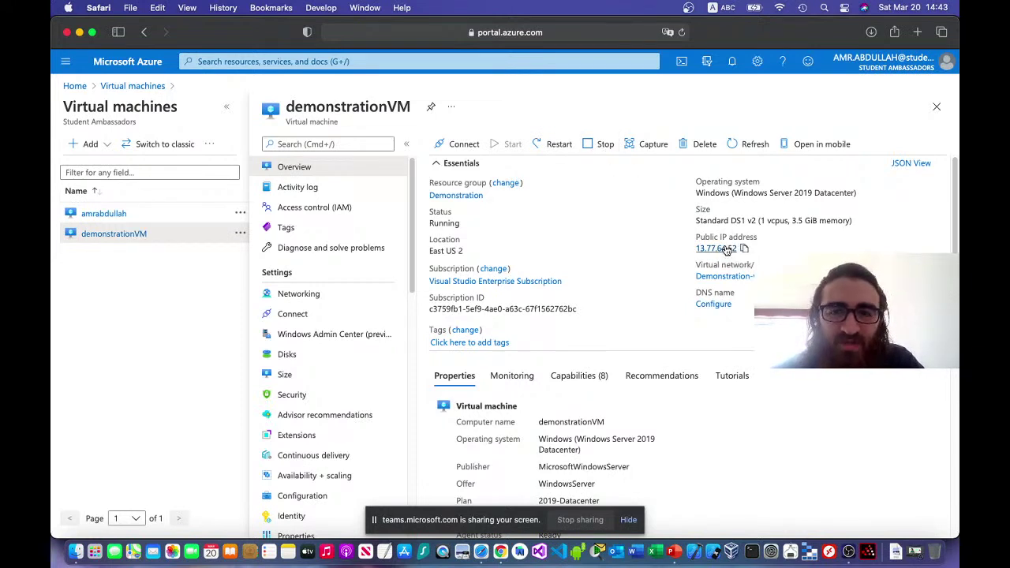
# - Change demonstrationVM-ip (13.77.64.52) to Static assignment, select the address, and save
pyautogui.click(727, 250)
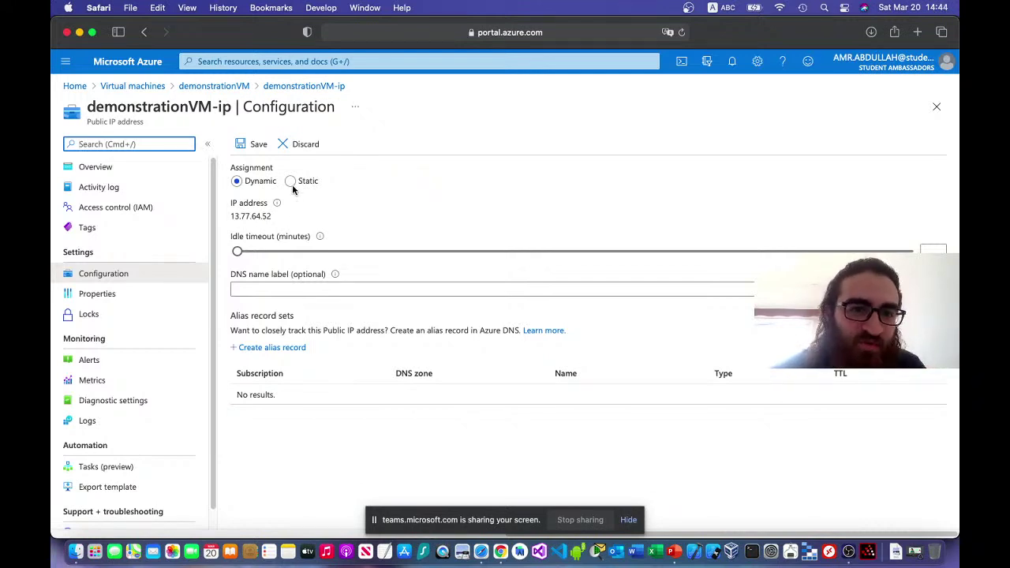
pyautogui.click(291, 181)
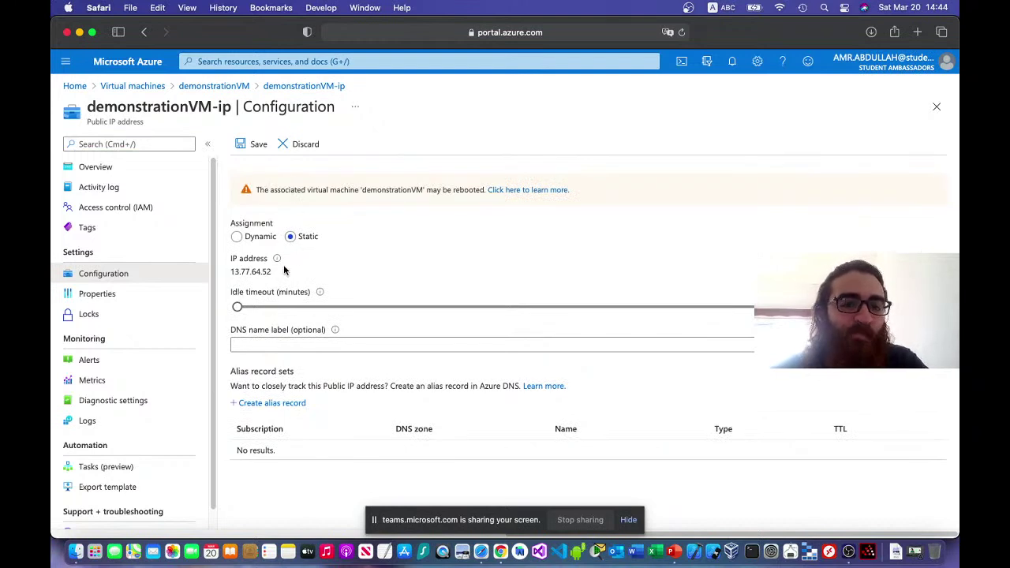
pyautogui.moveTo(276, 271); pyautogui.dragTo(230, 271)
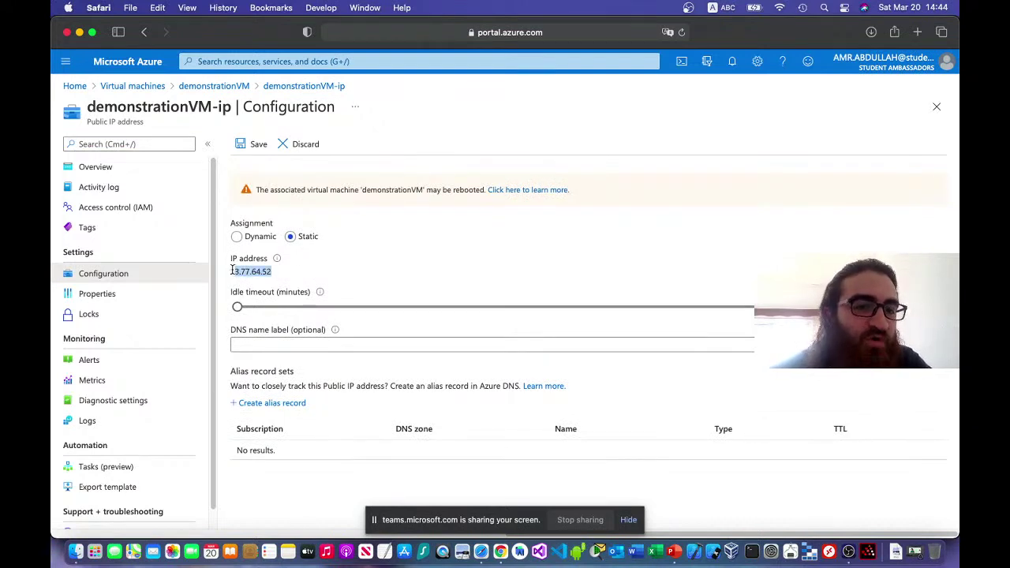
pyautogui.click(229, 272)
pyautogui.doubleClick(230, 271)
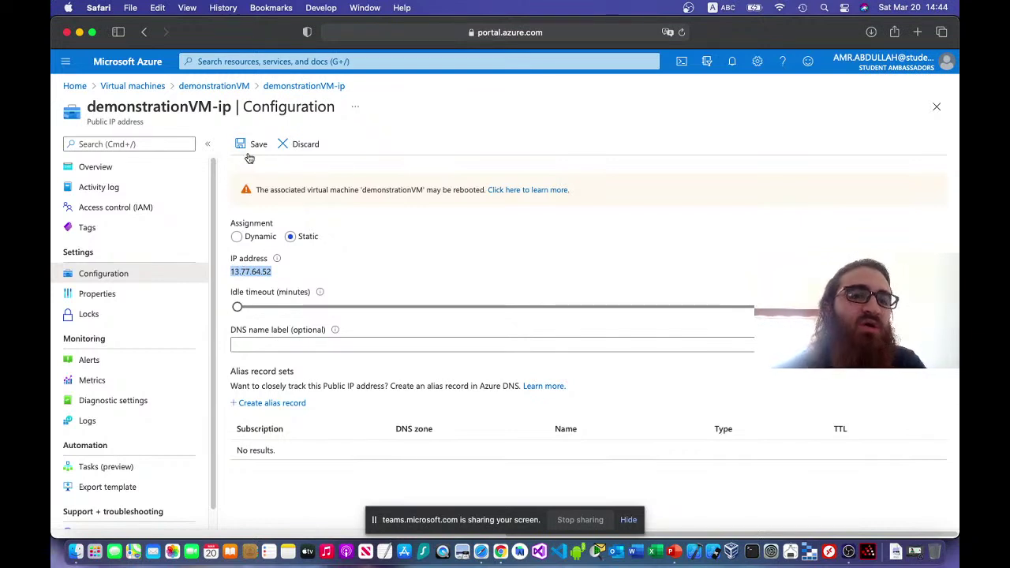
pyautogui.click(249, 151)
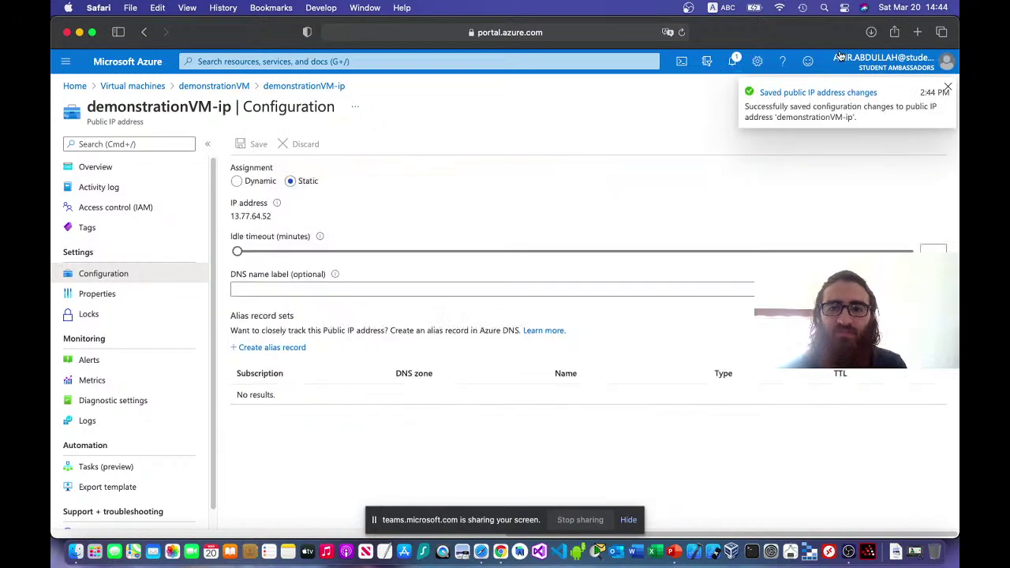
# - Delete 'https &' so the slide bullet reads 'Add http inbound rules.', glancing back at Azure
pyautogui.hotkey('ctrl', 'Left')
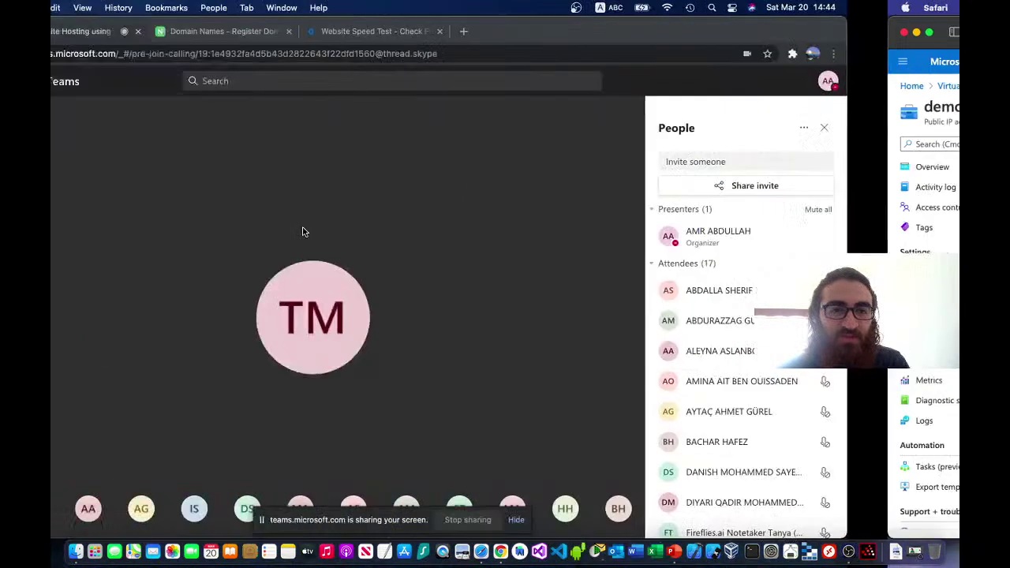
pyautogui.hotkey('ctrl', 'Right')
pyautogui.press('super+Tab')
pyautogui.press('super+Tab')
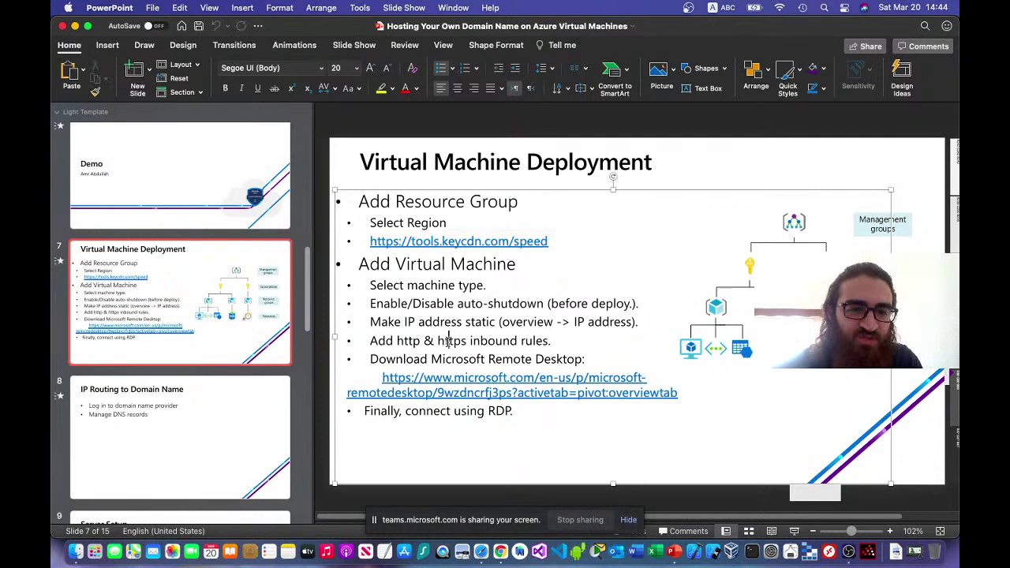
pyautogui.doubleClick(446, 341)
pyautogui.press('BackSpace')
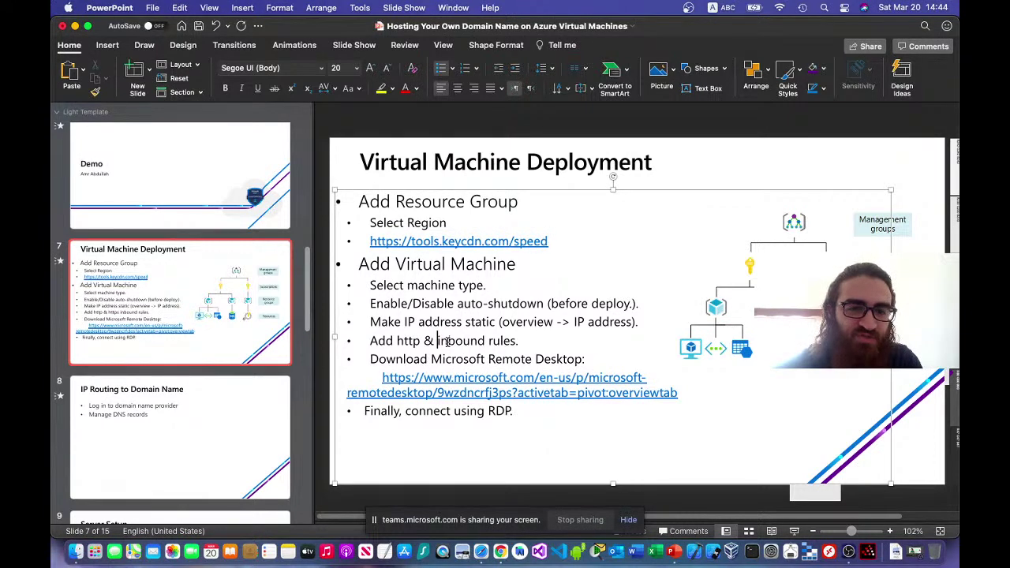
pyautogui.press('BackSpace')
pyautogui.press('BackSpace')
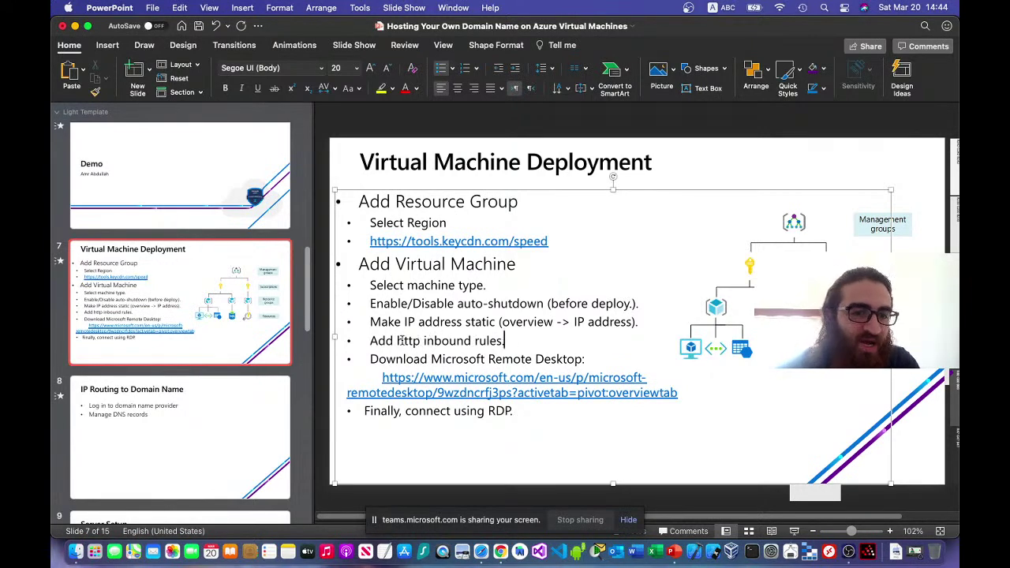
pyautogui.press('super+Tab')
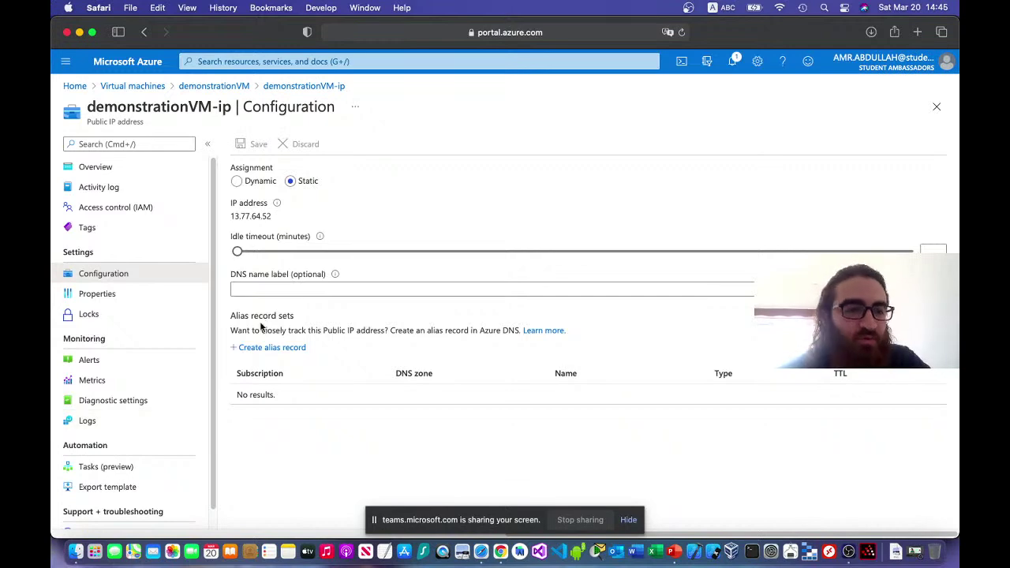
pyautogui.press('super+Tab')
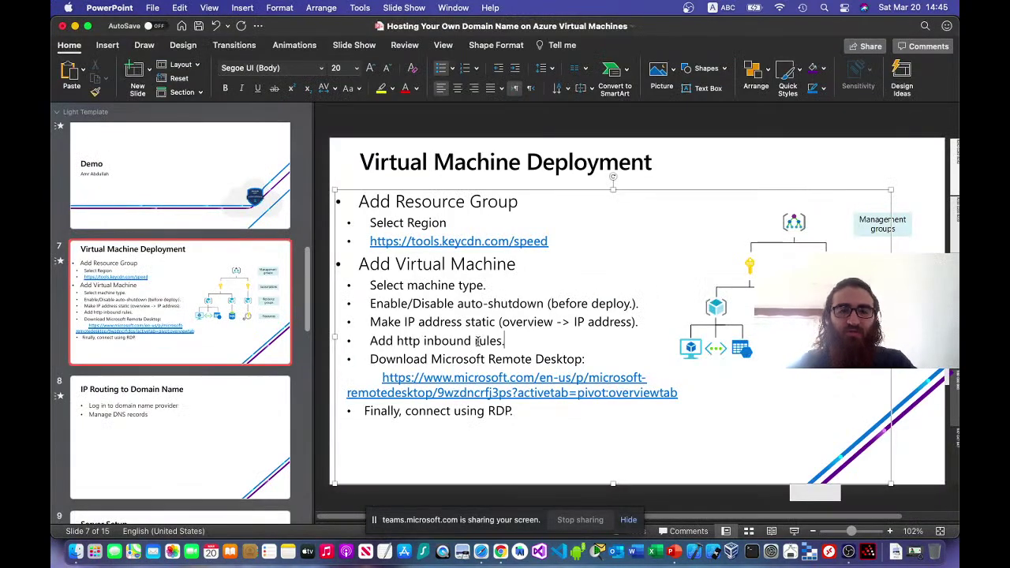
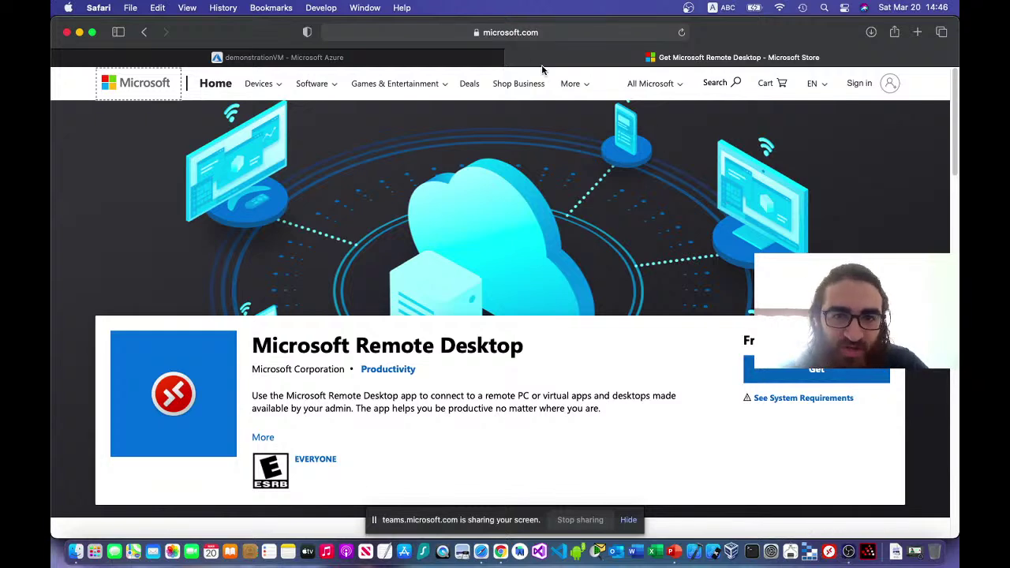
# - Close Safari's Microsoft Remote Desktop store tab and bring Chrome's Teams meeting window forward
pyautogui.click(509, 60)
pyautogui.press('super+Tab')
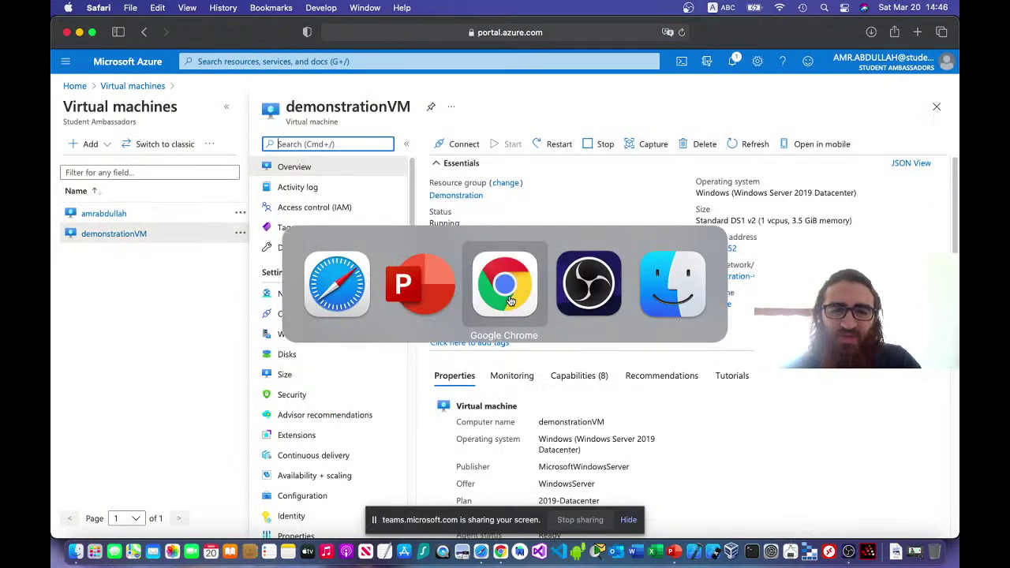
pyautogui.press('super+Tab')
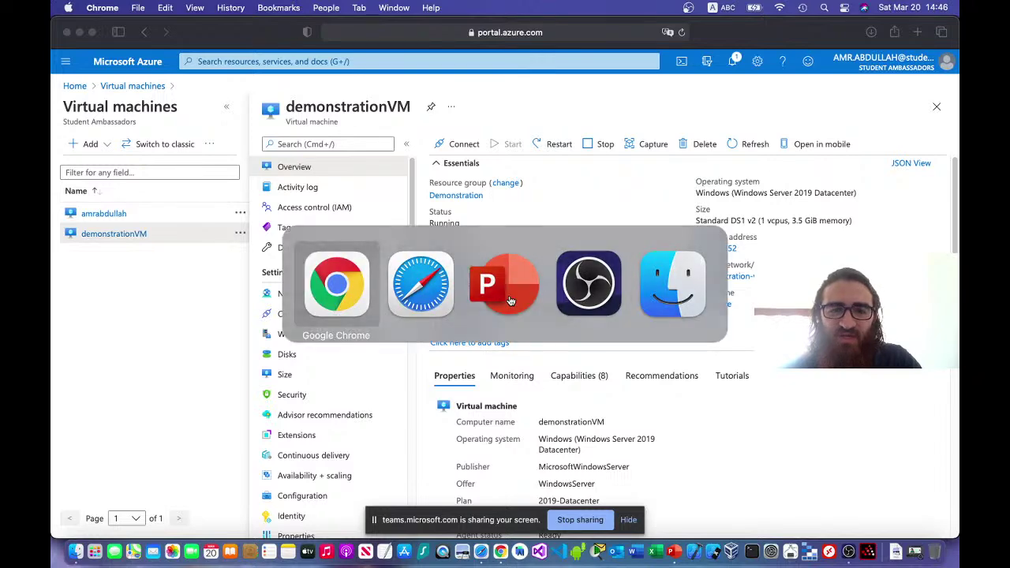
pyautogui.press('super+Tab')
pyautogui.press('super+Tab')
pyautogui.press('super+Tab')
pyautogui.press('super+Tab')
pyautogui.press('super+Tab')
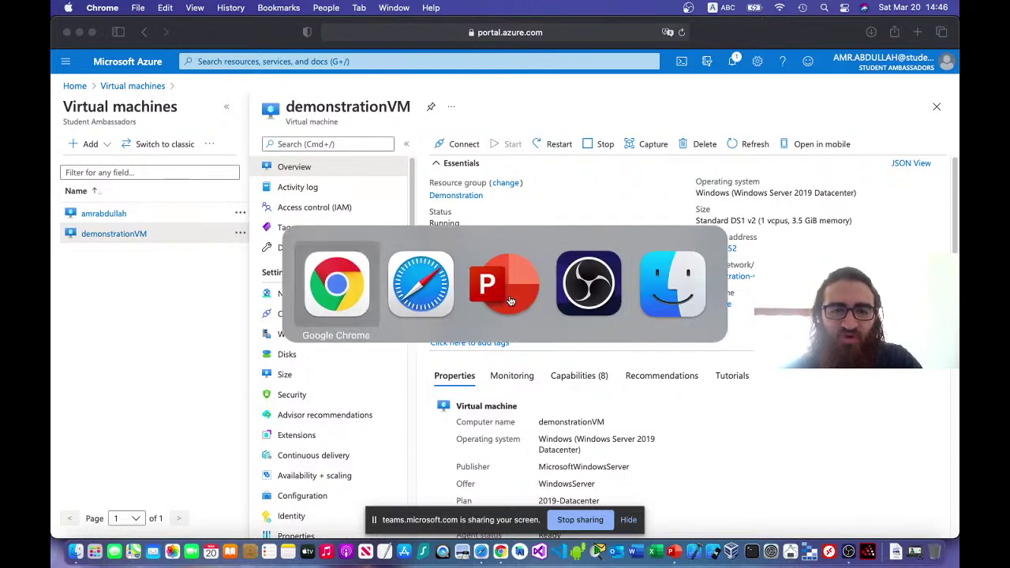
pyautogui.click(498, 555)
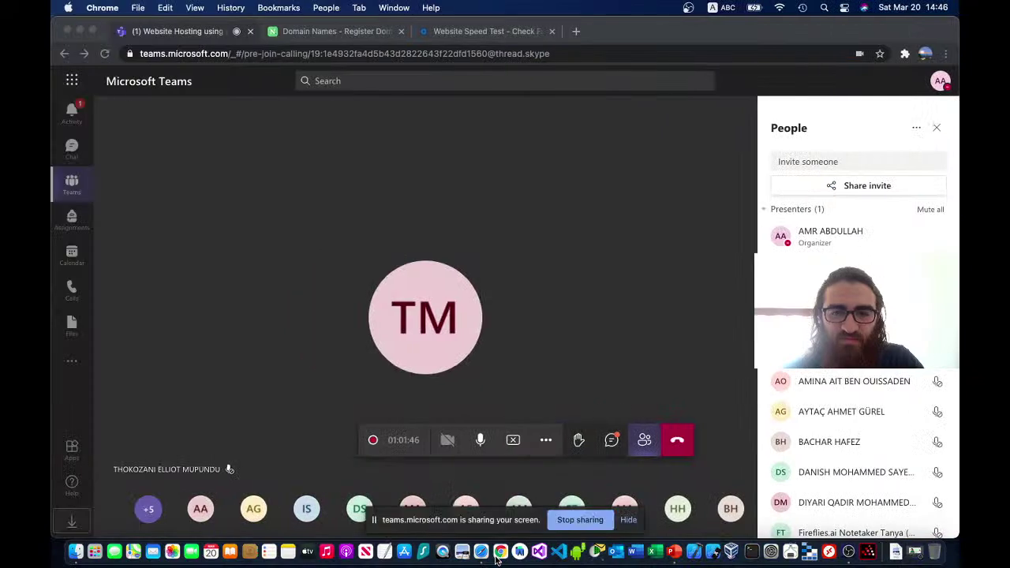
# - Invite an attendee into the Teams meeting by name, close the Website Speed Test tab, and return to Safari
pyautogui.click(844, 161)
pyautogui.write('azmi')
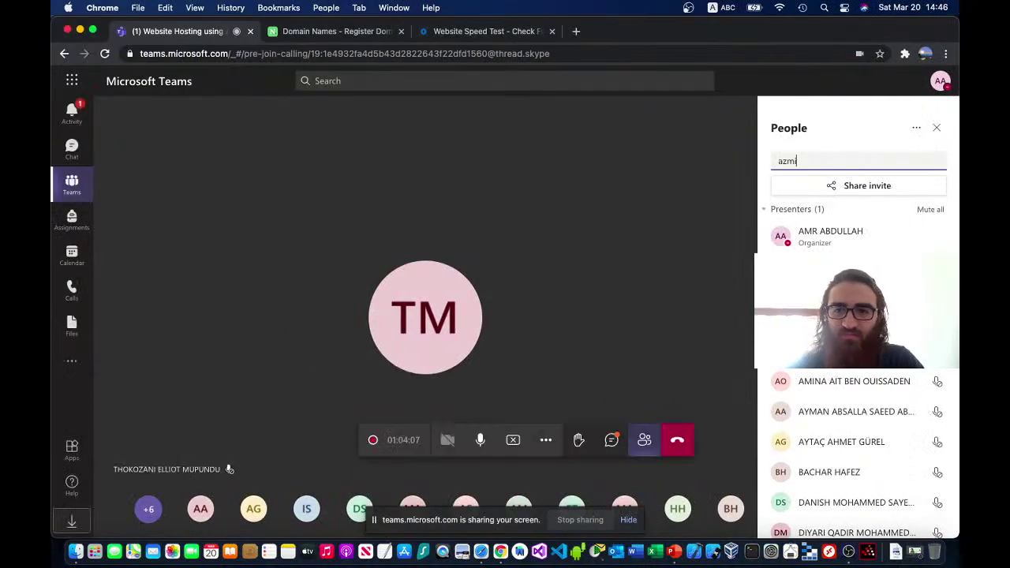
pyautogui.click(849, 192)
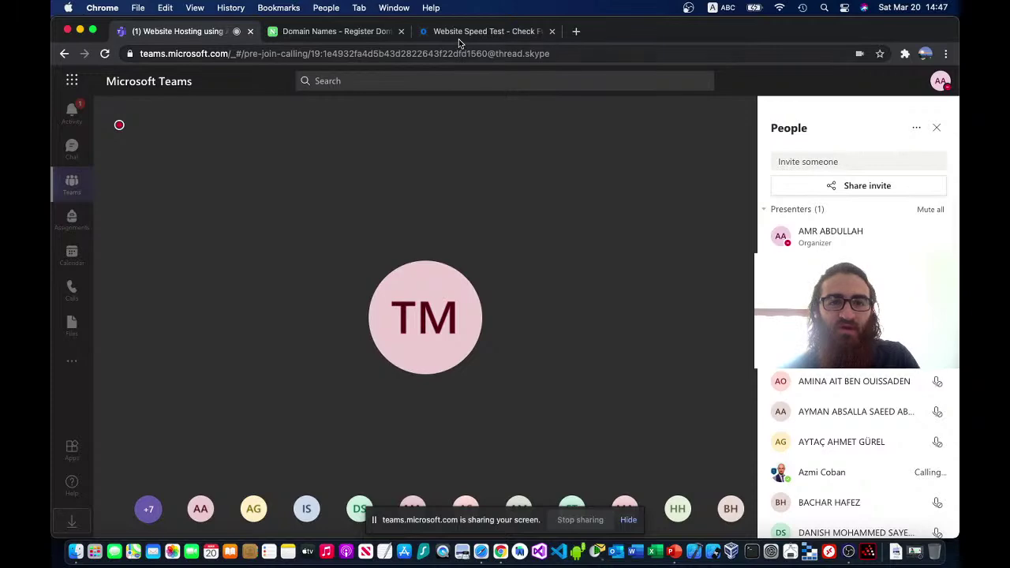
pyautogui.click(551, 31)
pyautogui.press('super+Tab')
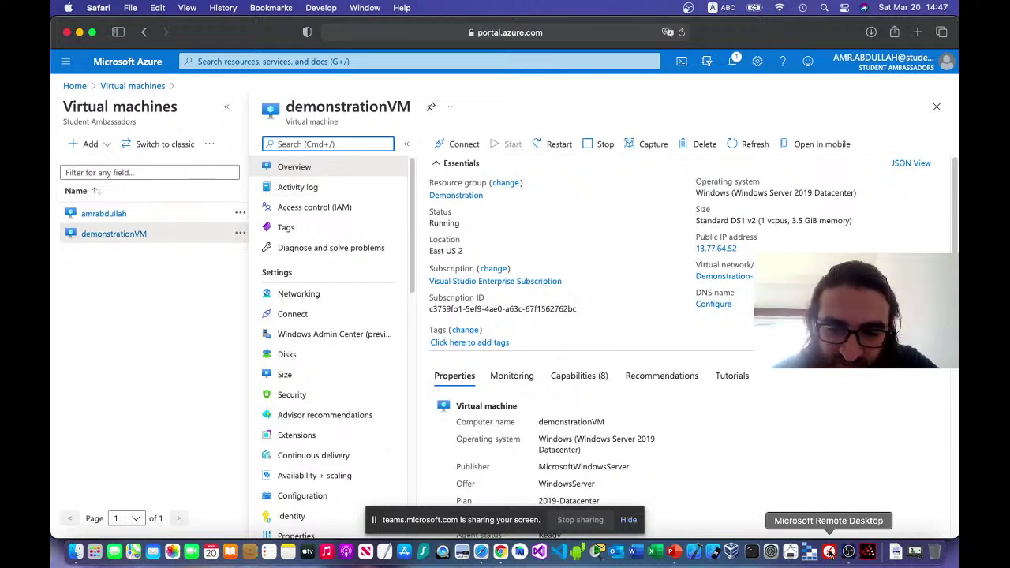
# - Download demonstrationVM's RDP file from Connect > RDP, using the public IP on port 3389
pyautogui.click(829, 552)
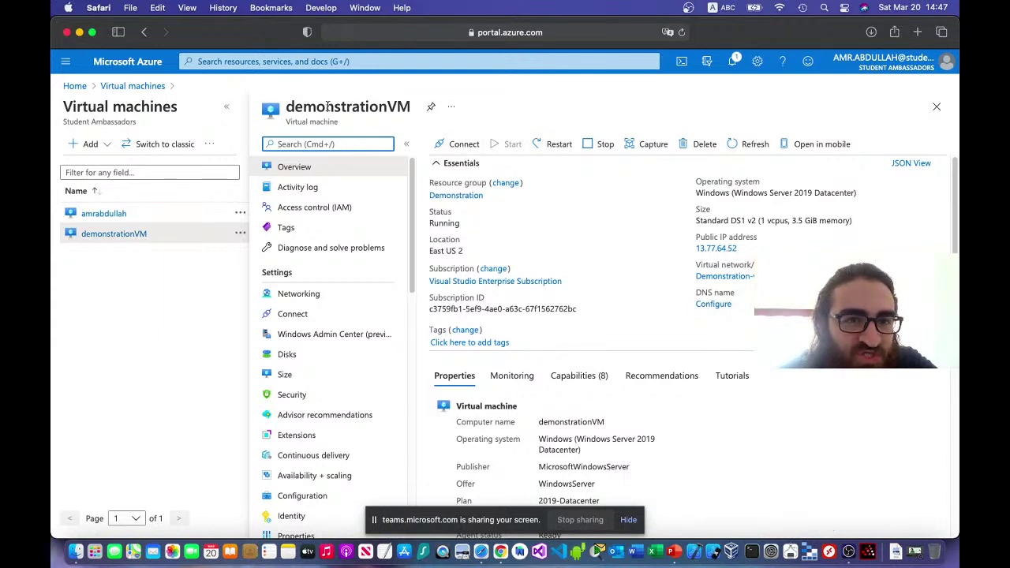
pyautogui.moveTo(288, 106); pyautogui.dragTo(362, 108)
pyautogui.click(458, 149)
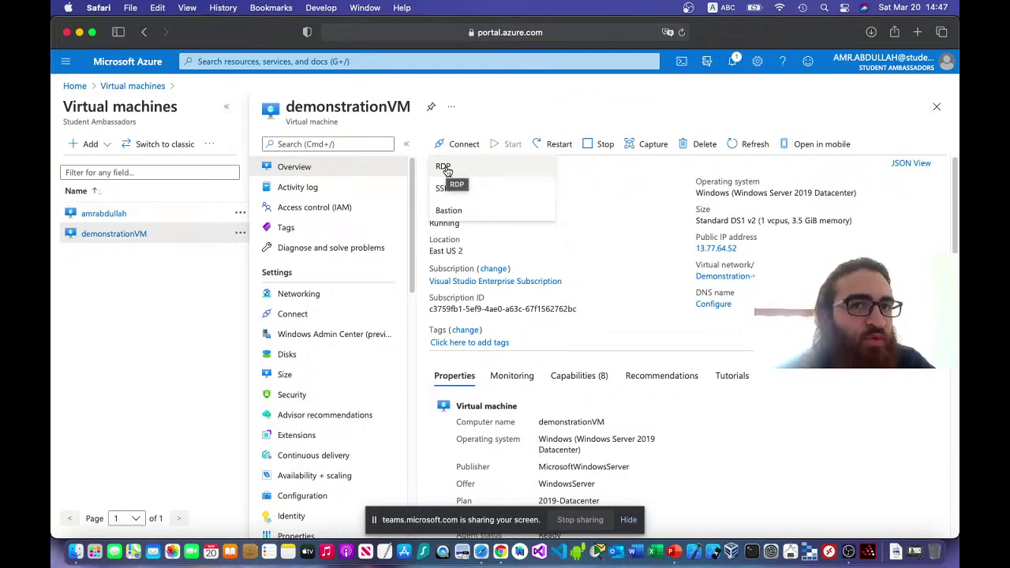
pyautogui.click(443, 168)
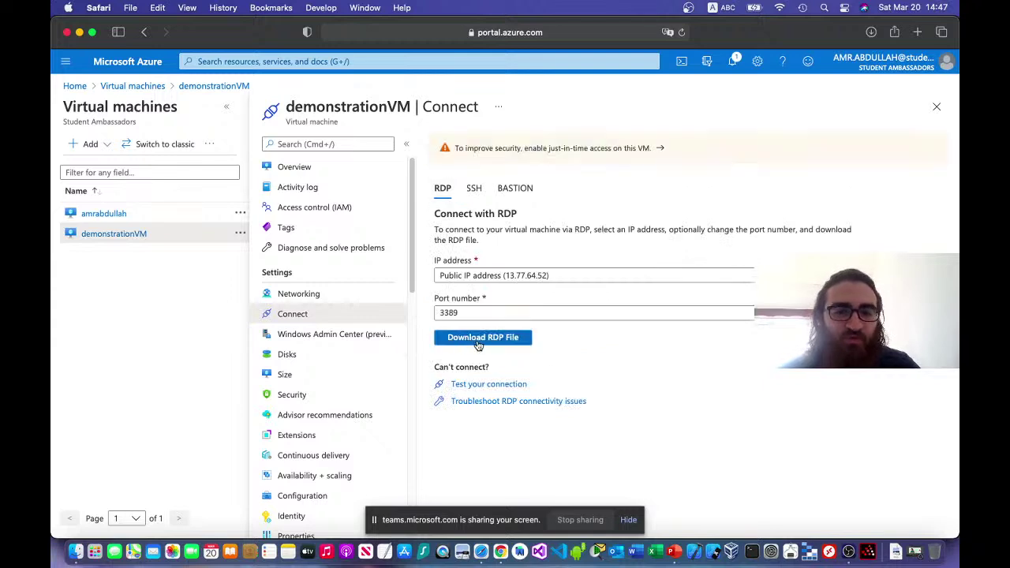
pyautogui.click(499, 343)
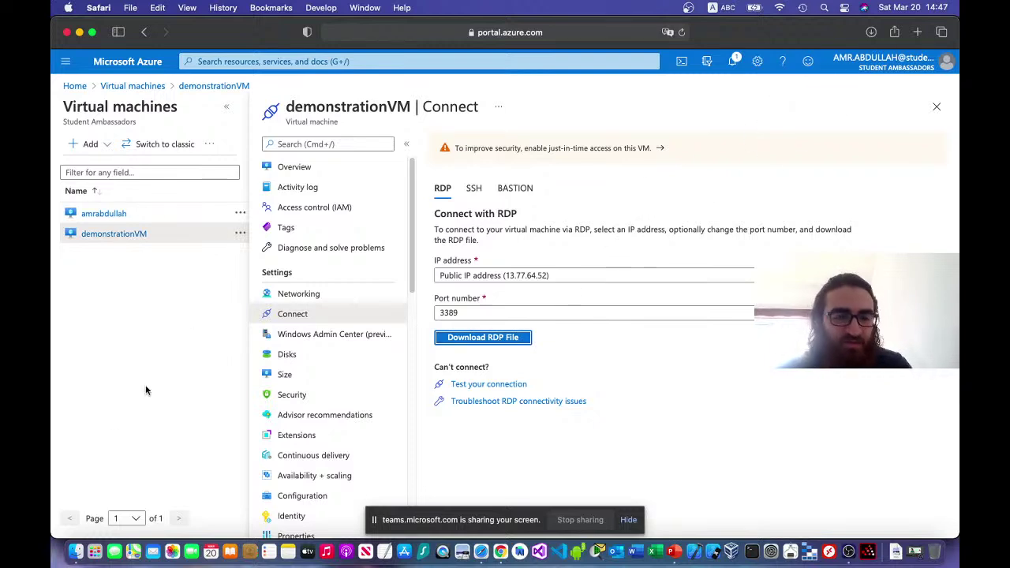
pyautogui.click(75, 552)
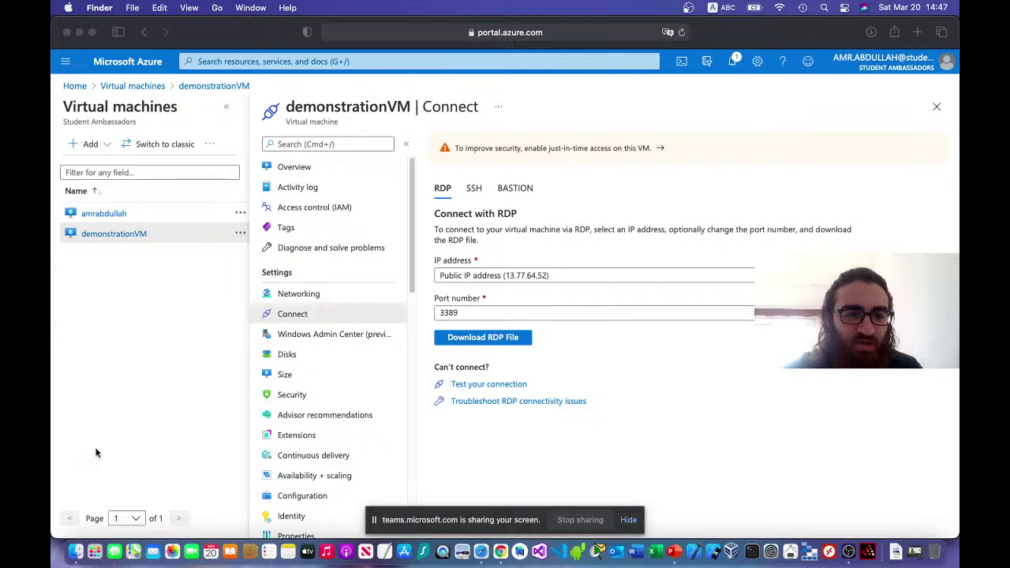
# - Open demonstrationVM.rdp from Finder's Downloads folder to launch Microsoft Remote Desktop
pyautogui.click(75, 552)
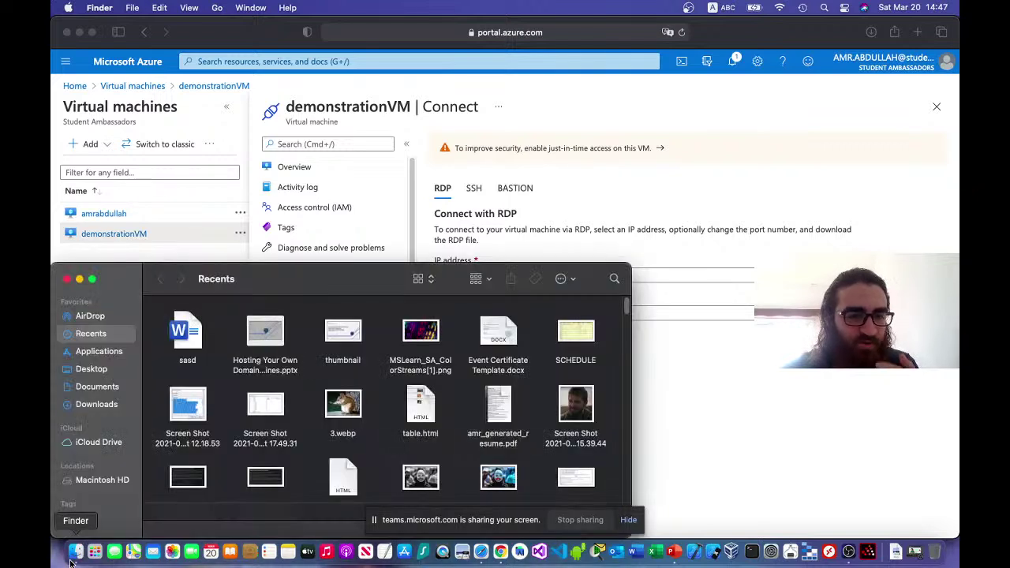
pyautogui.click(96, 404)
pyautogui.click(209, 328)
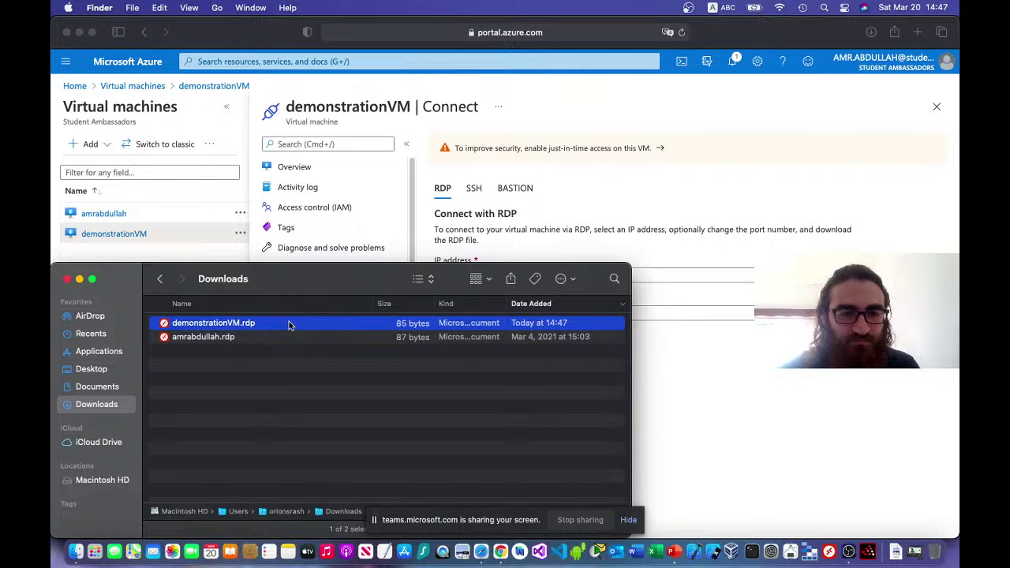
pyautogui.doubleClick(281, 328)
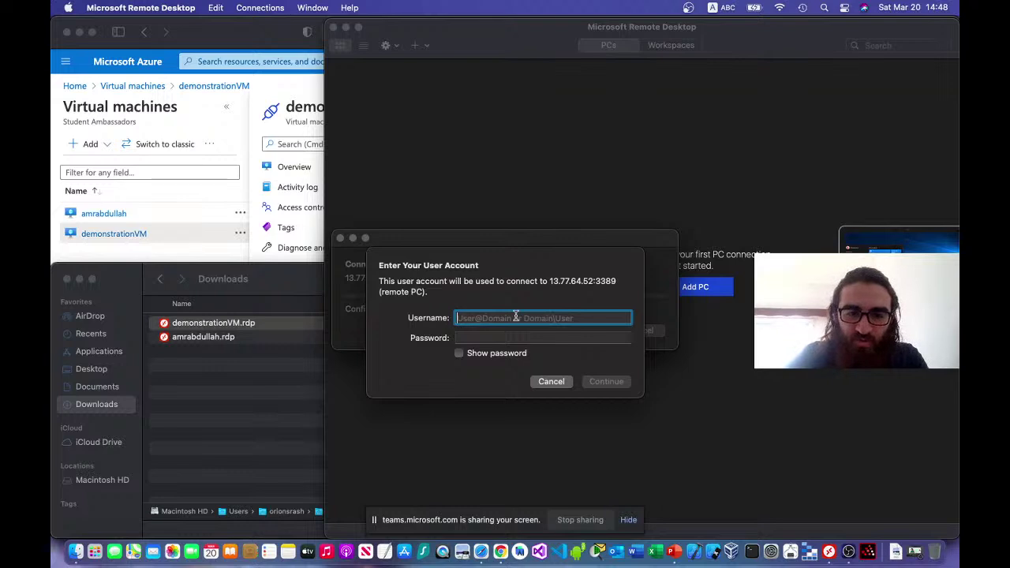
# - Enter the VM administrator username and password, continue, and accept the certificate warning
pyautogui.write('amrabdullah')
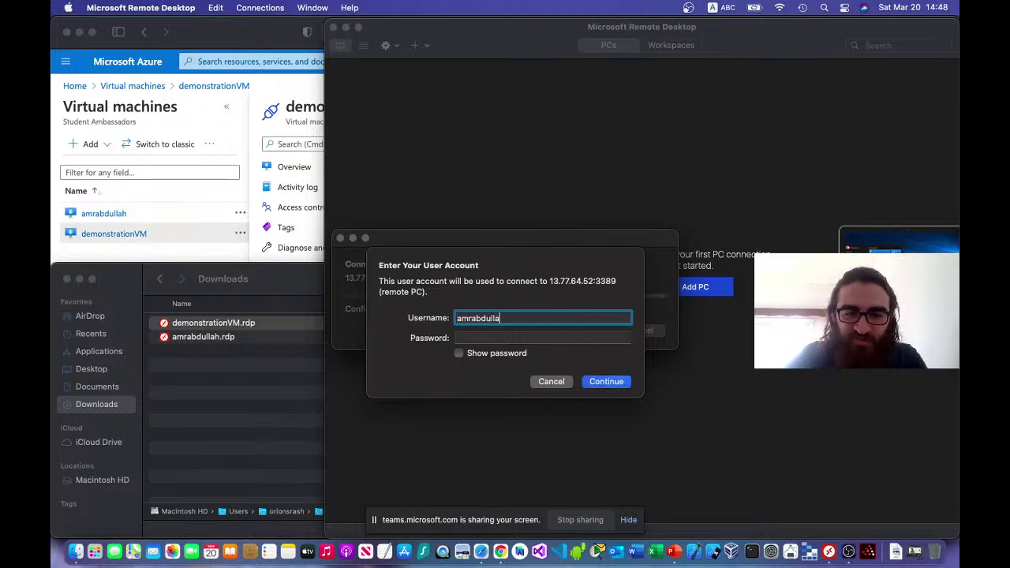
pyautogui.click(511, 336)
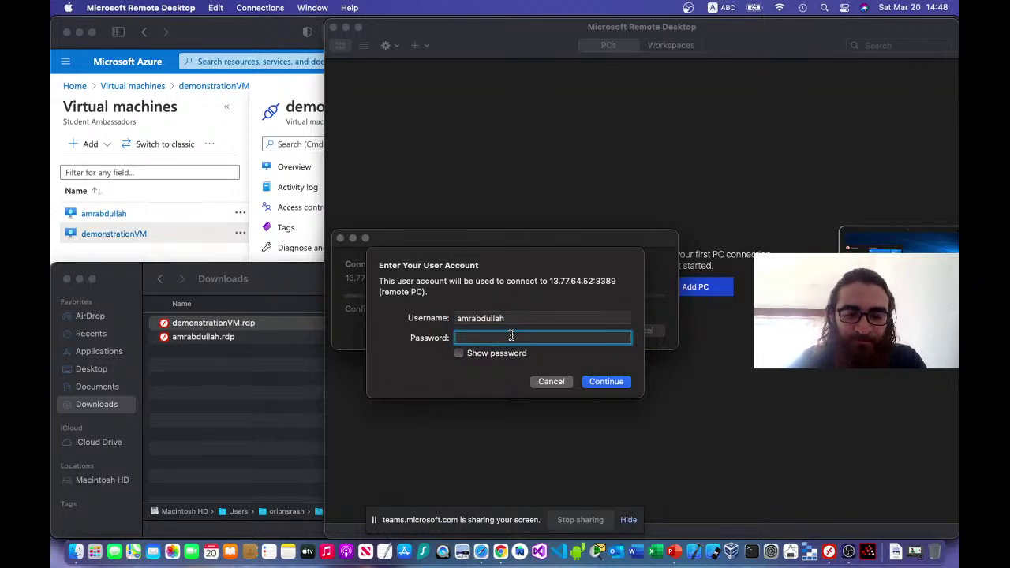
pyautogui.write('•')
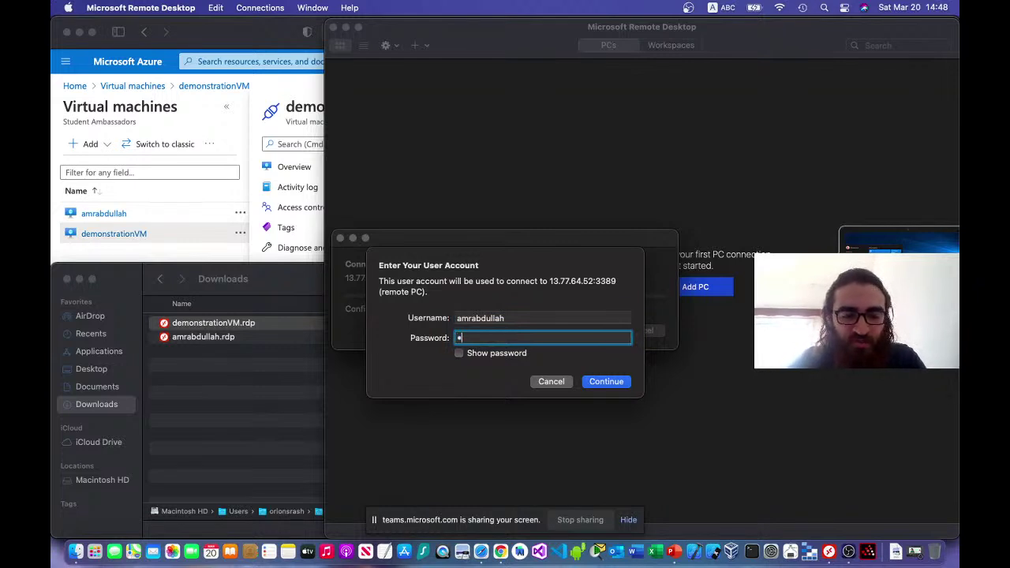
pyautogui.write('••')
pyautogui.write('o')
pyautogui.click(514, 354)
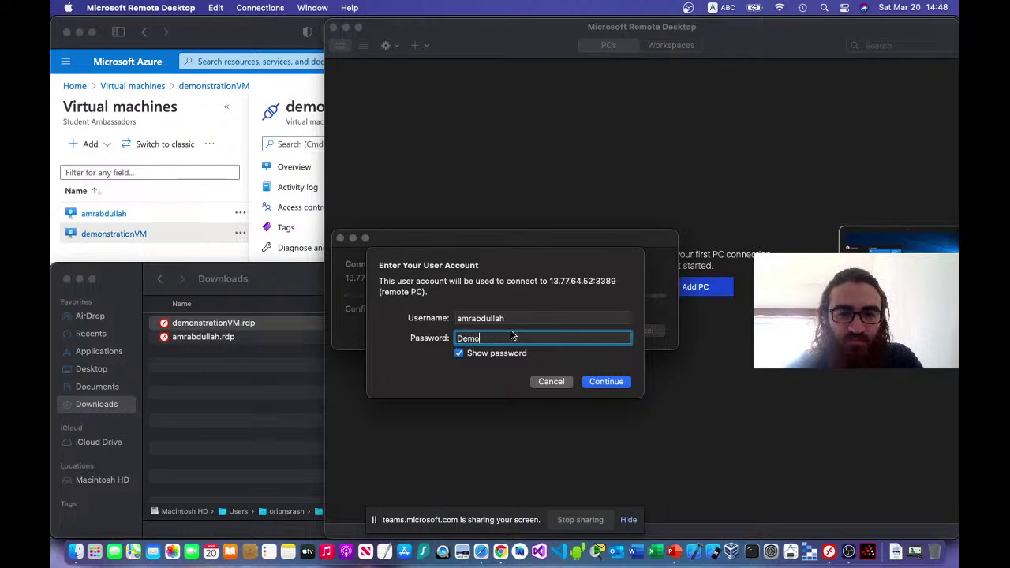
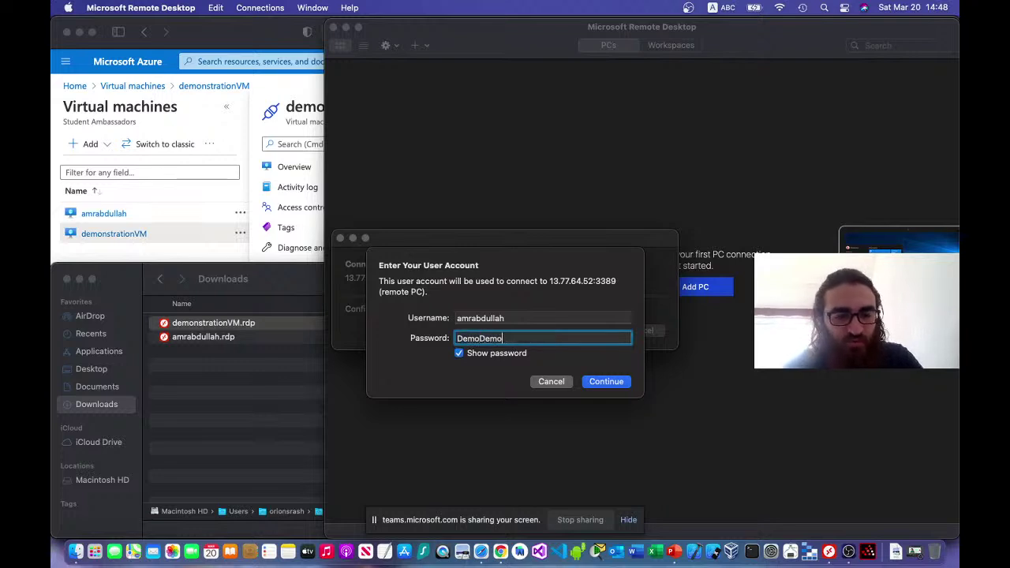
pyautogui.click(597, 383)
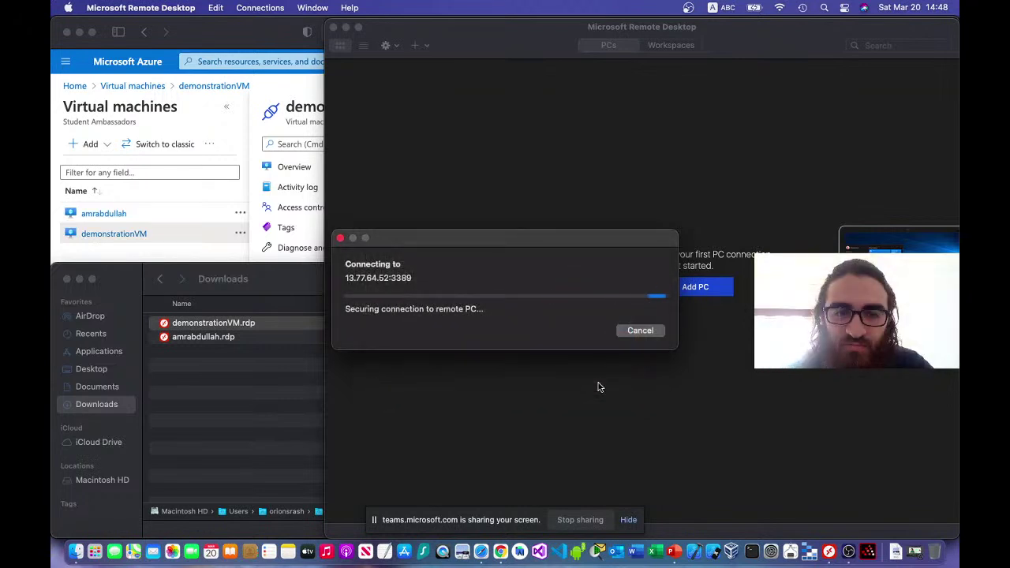
pyautogui.click(657, 340)
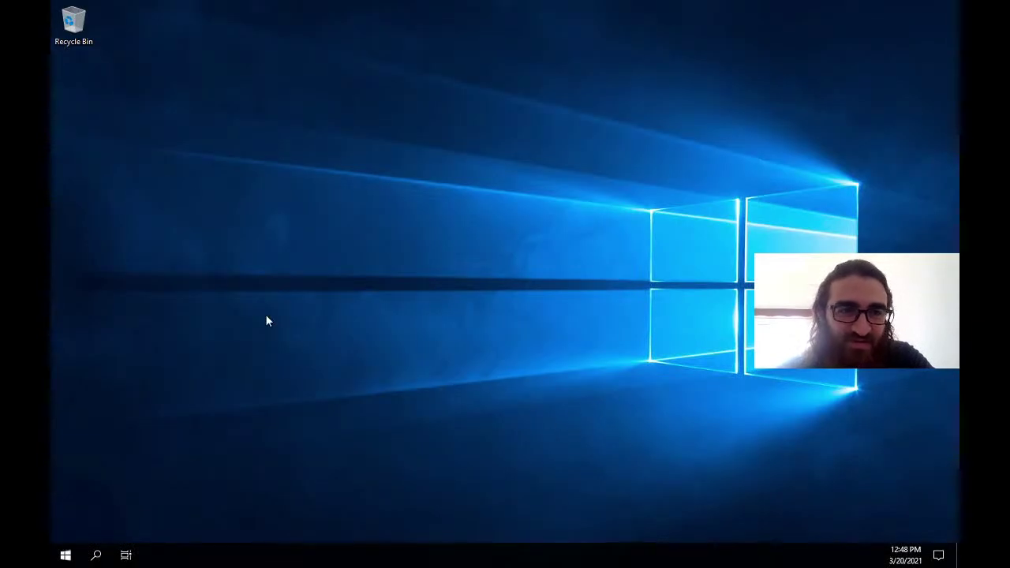
# - Refresh the remote desktop, then dismiss Server Manager's Networks prompt and Windows Admin Center popup
pyautogui.rightClick(183, 226)
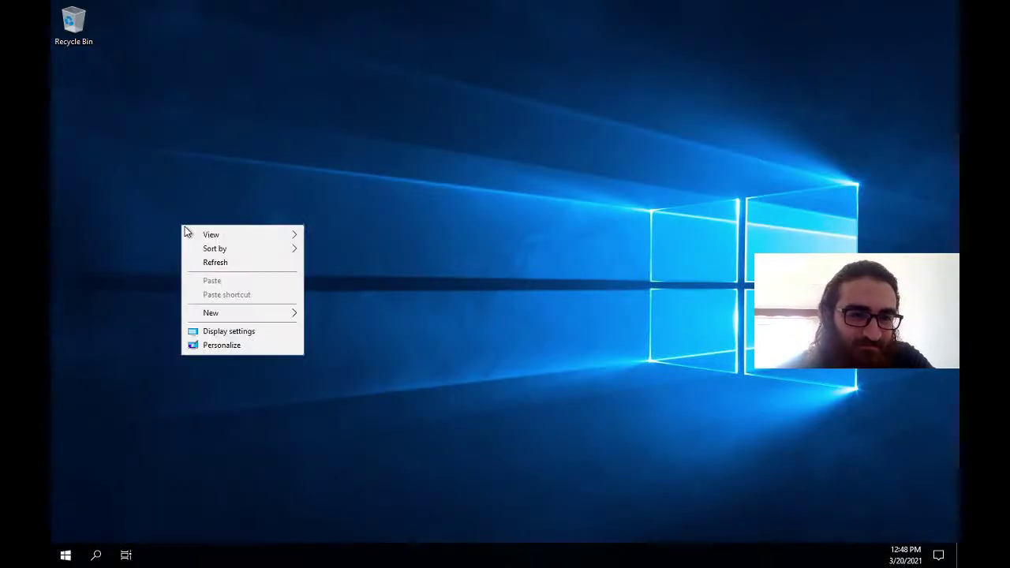
pyautogui.click(207, 263)
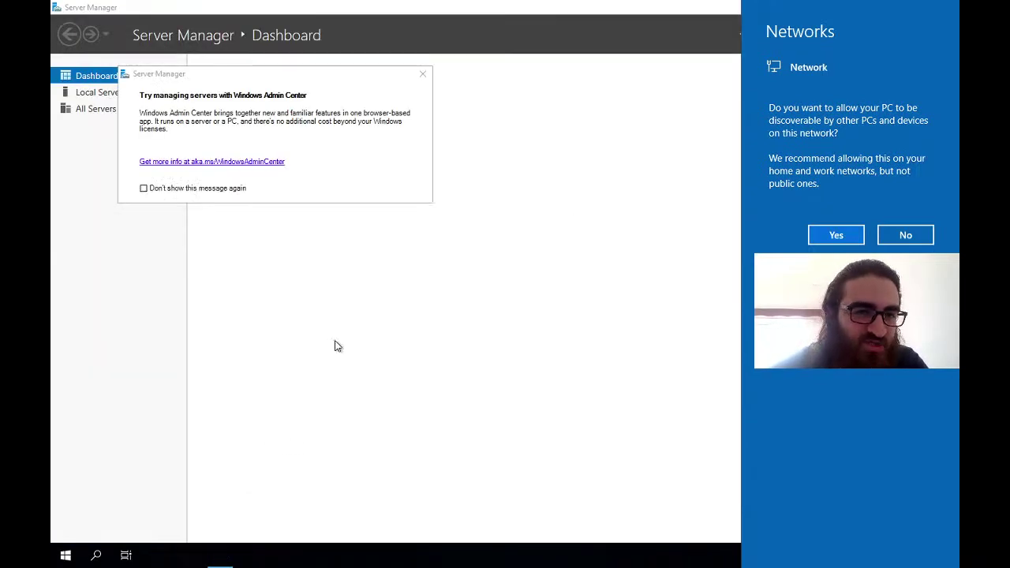
pyautogui.click(422, 74)
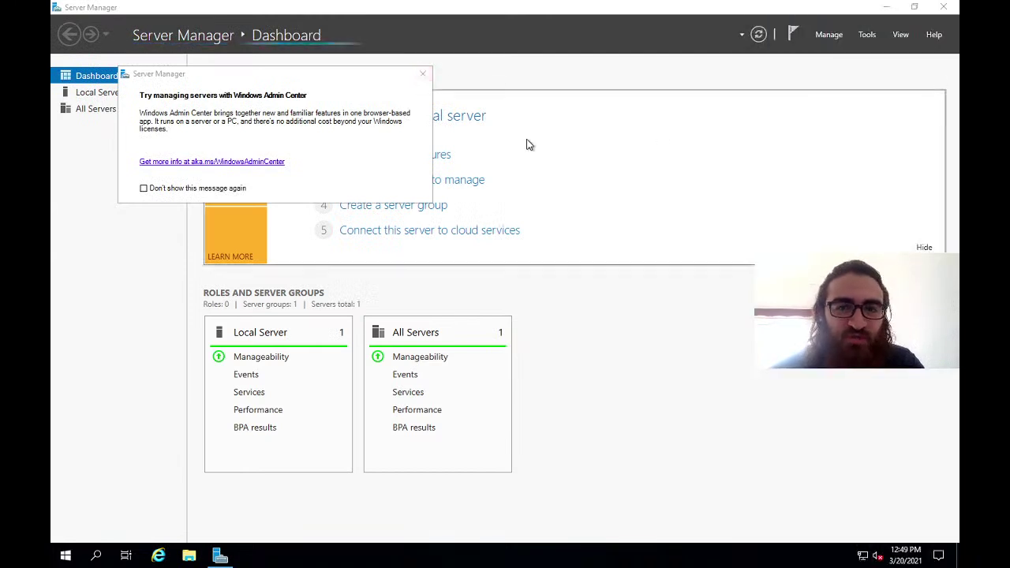
pyautogui.click(422, 74)
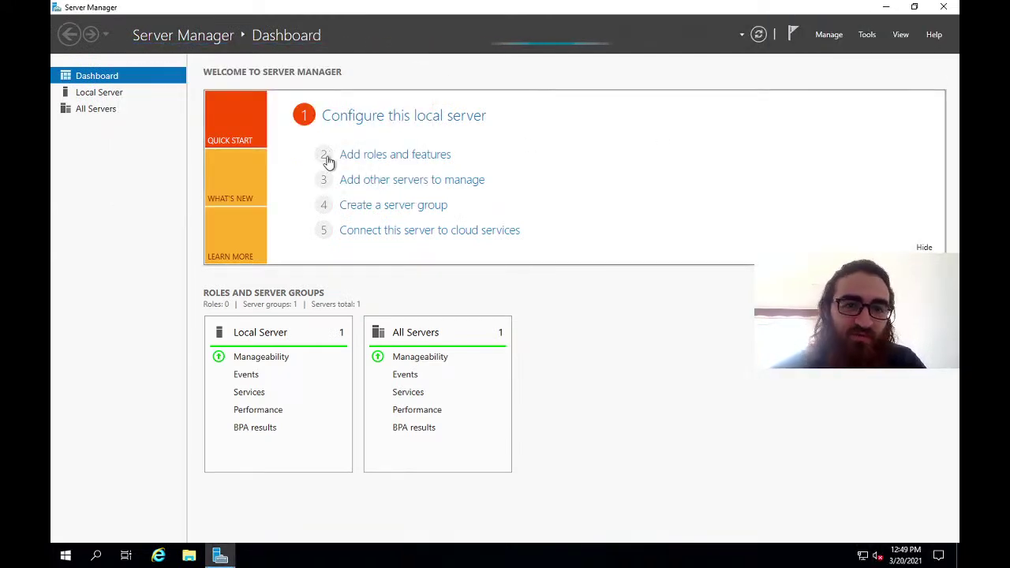
pyautogui.press('super+Tab')
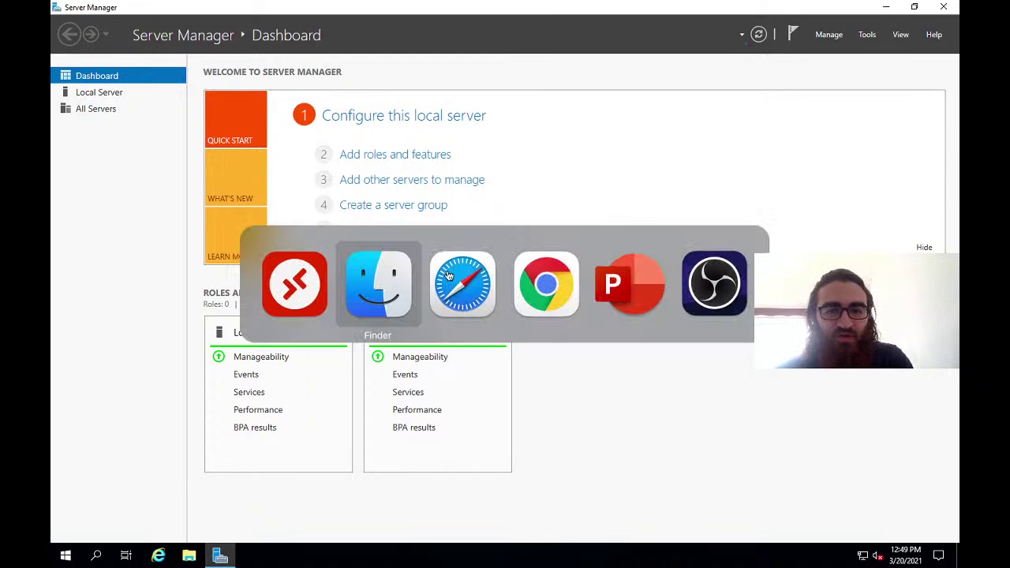
# - Switch between the Virtual Machine Deployment slide and remote Server Manager, ending on the Teams meeting
pyautogui.press('super+Tab')
pyautogui.press('super+Tab')
pyautogui.press('super+Tab')
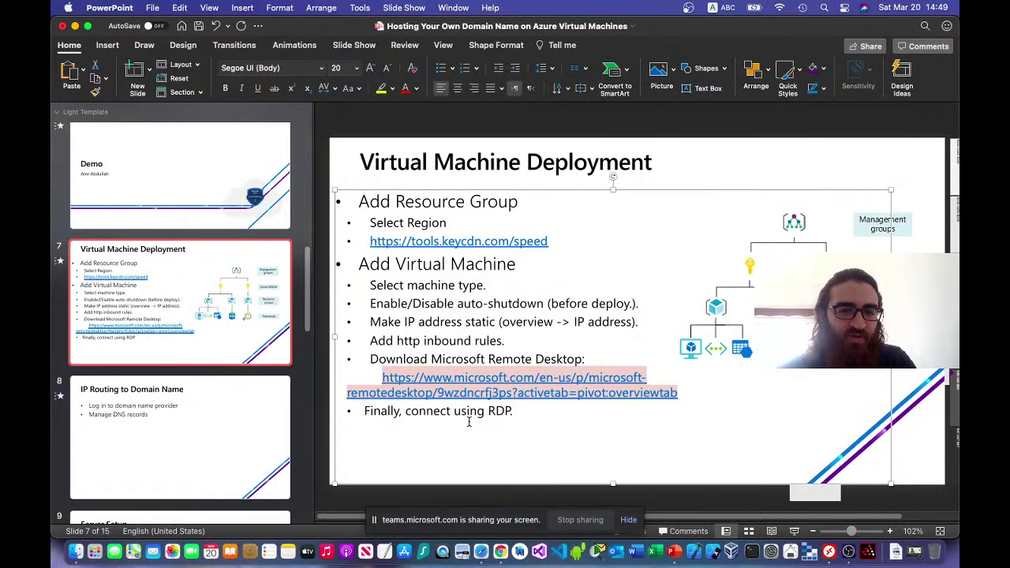
pyautogui.press('super+Tab')
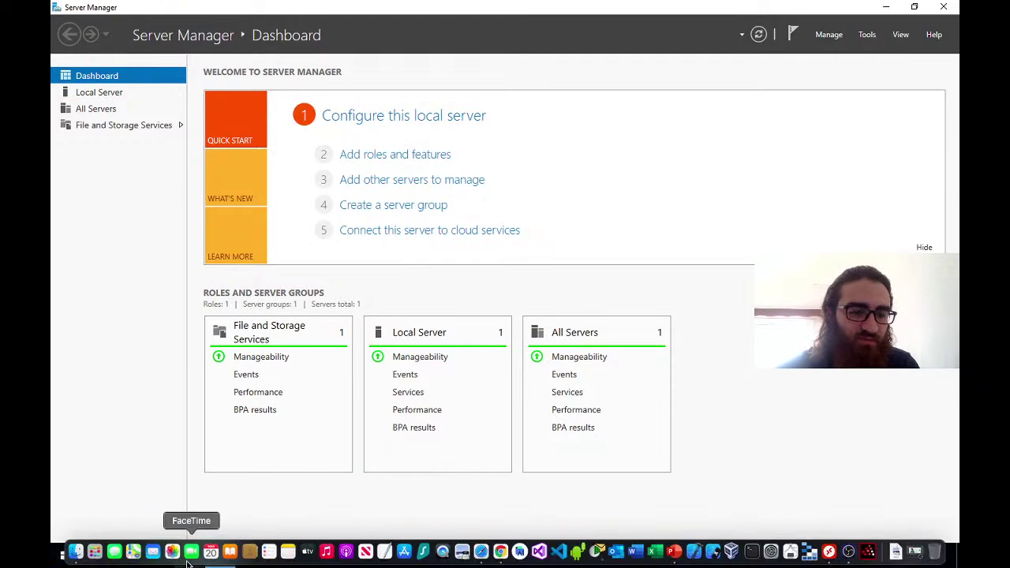
pyautogui.press('super+Tab')
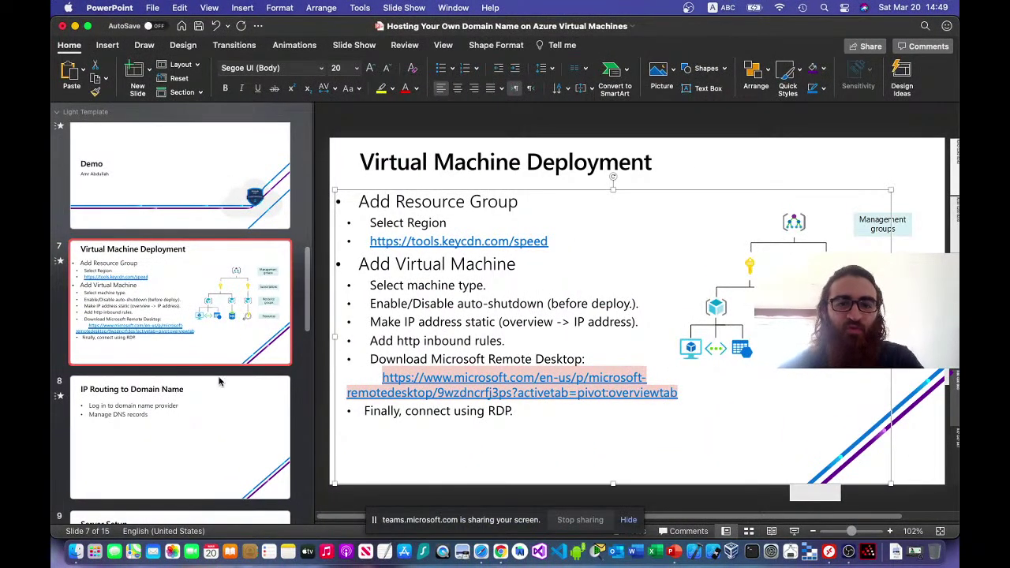
pyautogui.press('super+Tab')
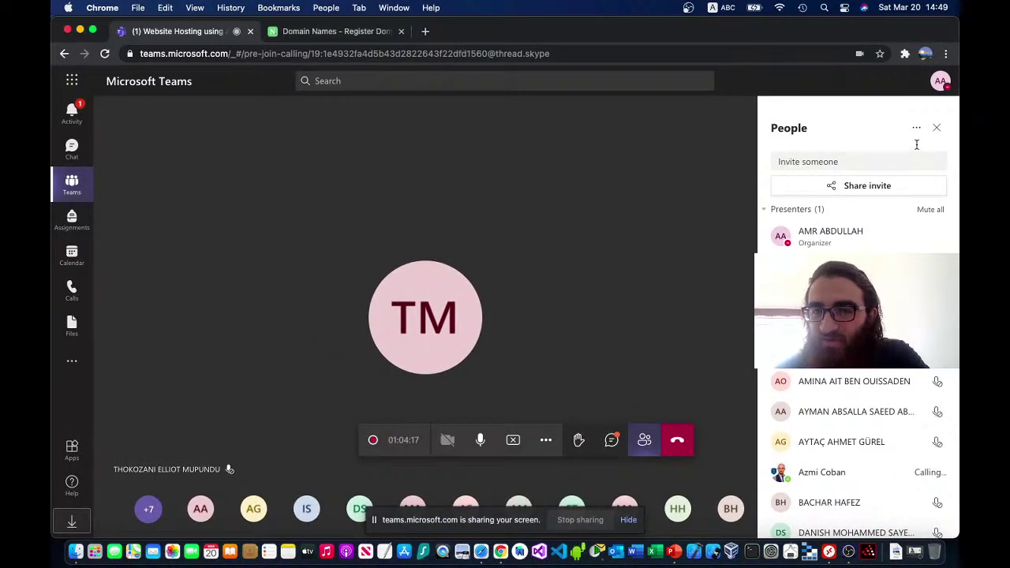
# - Allow attendees to unmute themselves from the People panel's options
pyautogui.click(916, 128)
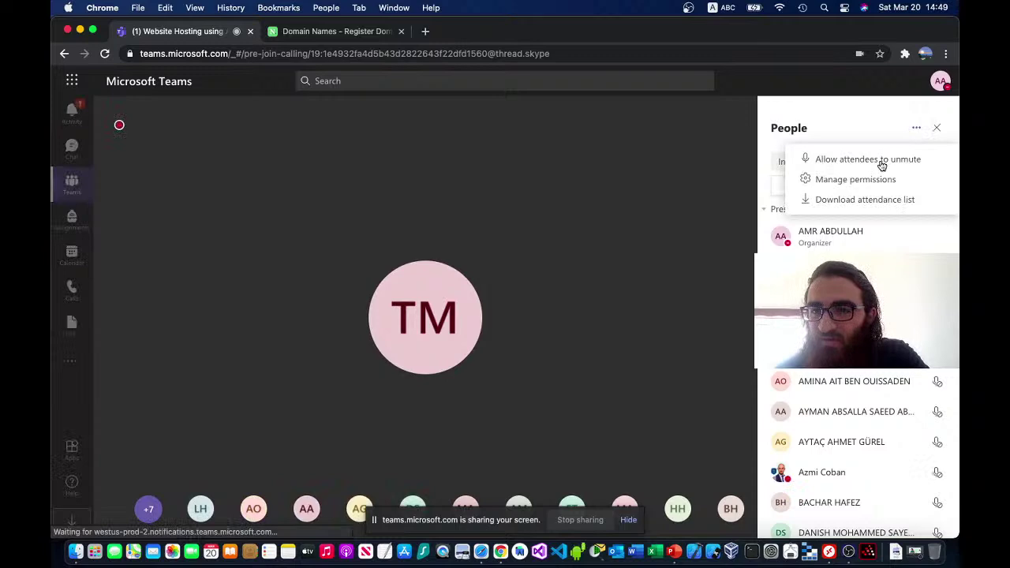
pyautogui.click(834, 161)
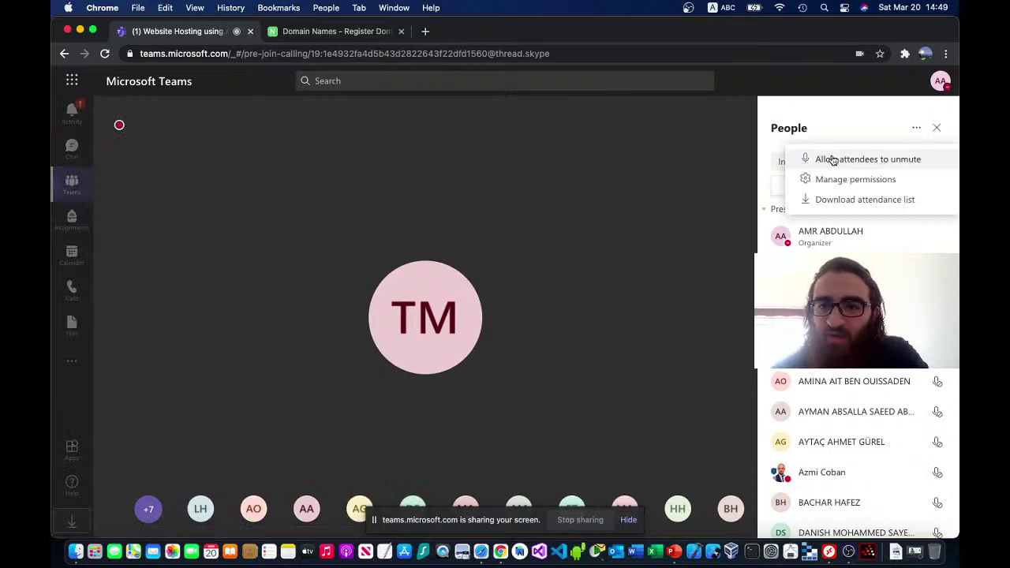
pyautogui.click(635, 319)
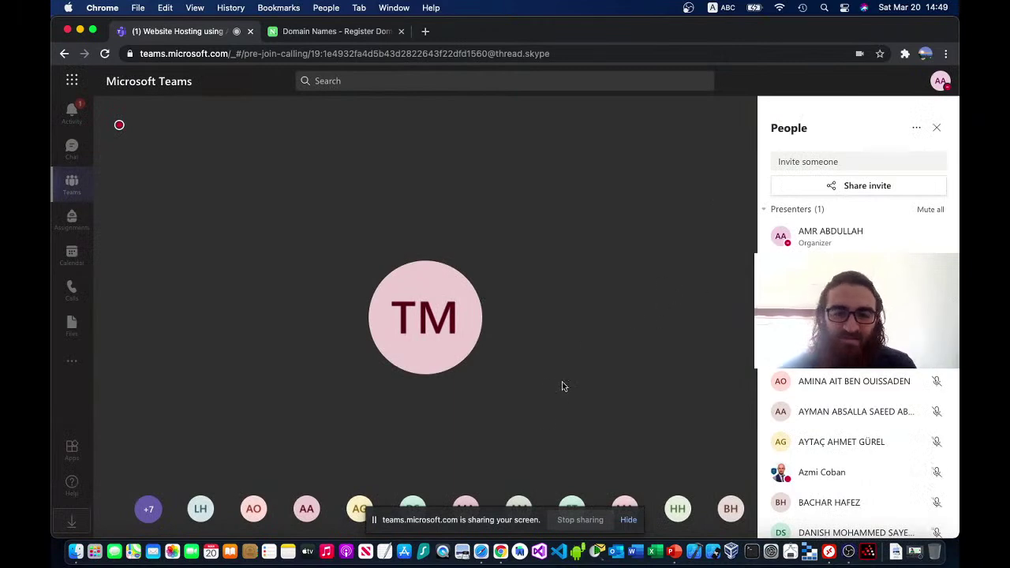
# - Send a heart greeting in the meeting chat, then go to the Azure portal home page
pyautogui.moveTo(555, 395)
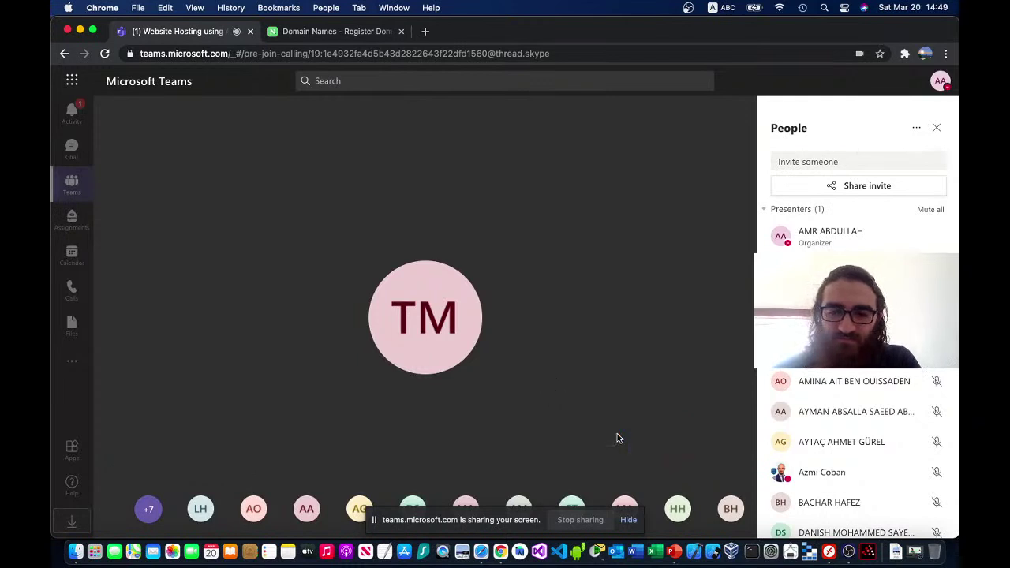
pyautogui.click(611, 442)
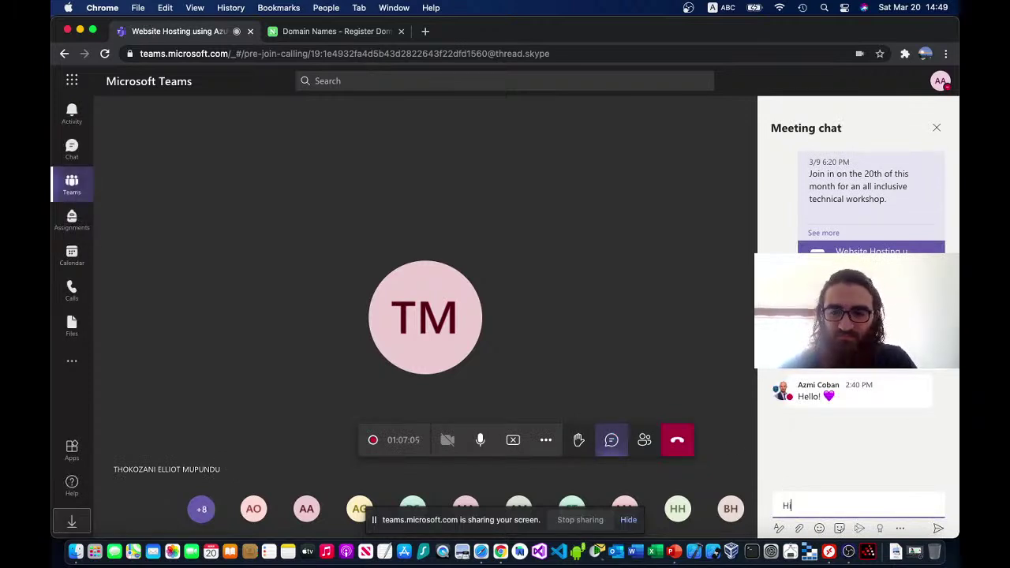
pyautogui.write('Azmi')
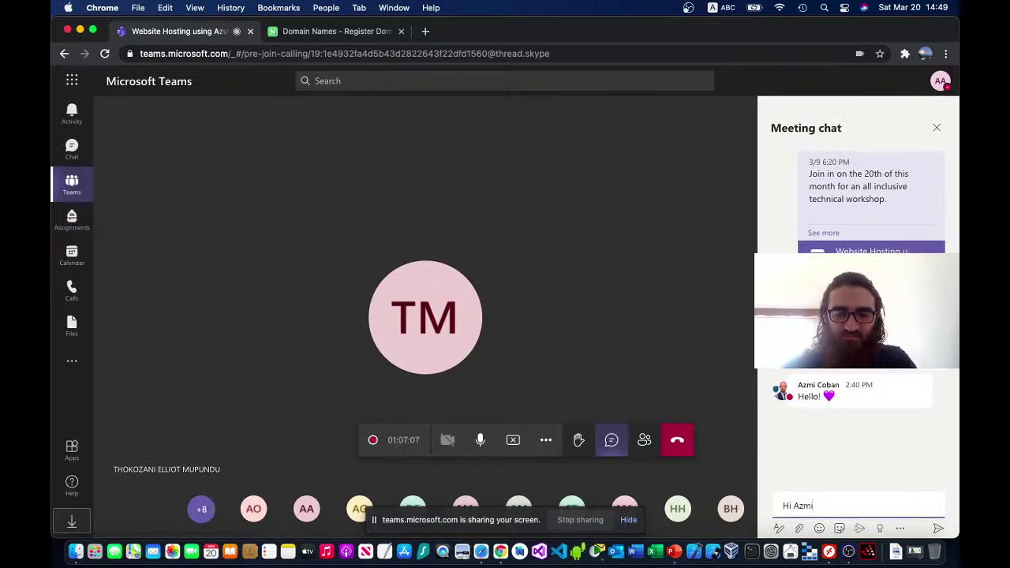
pyautogui.write(' <3')
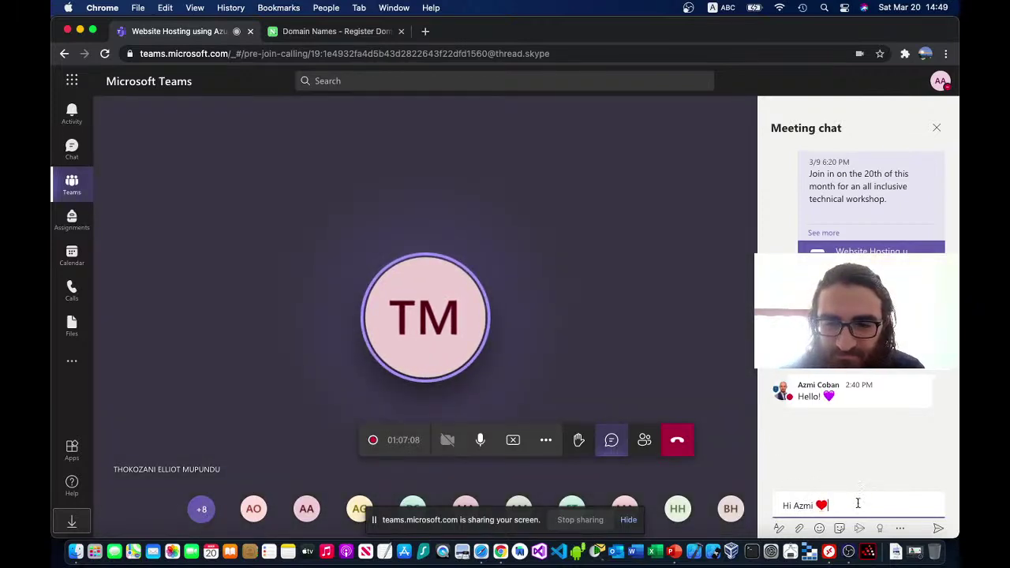
pyautogui.press('Return')
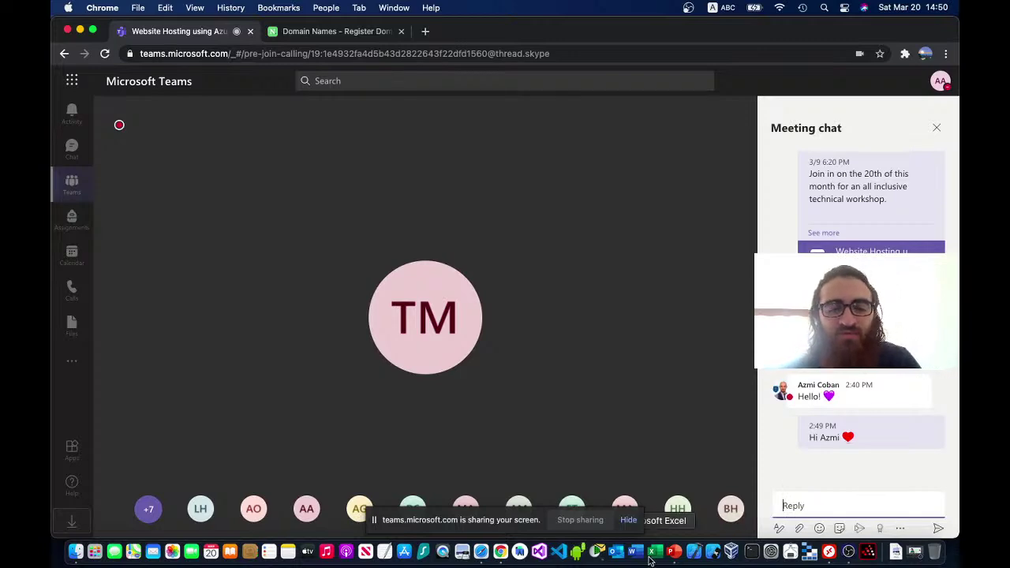
pyautogui.click(482, 552)
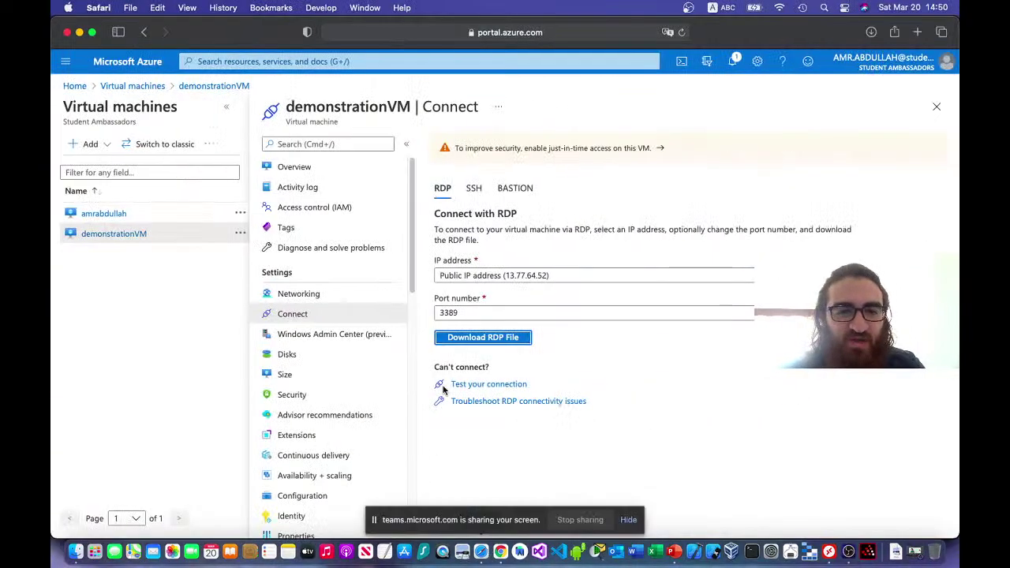
pyautogui.click(82, 87)
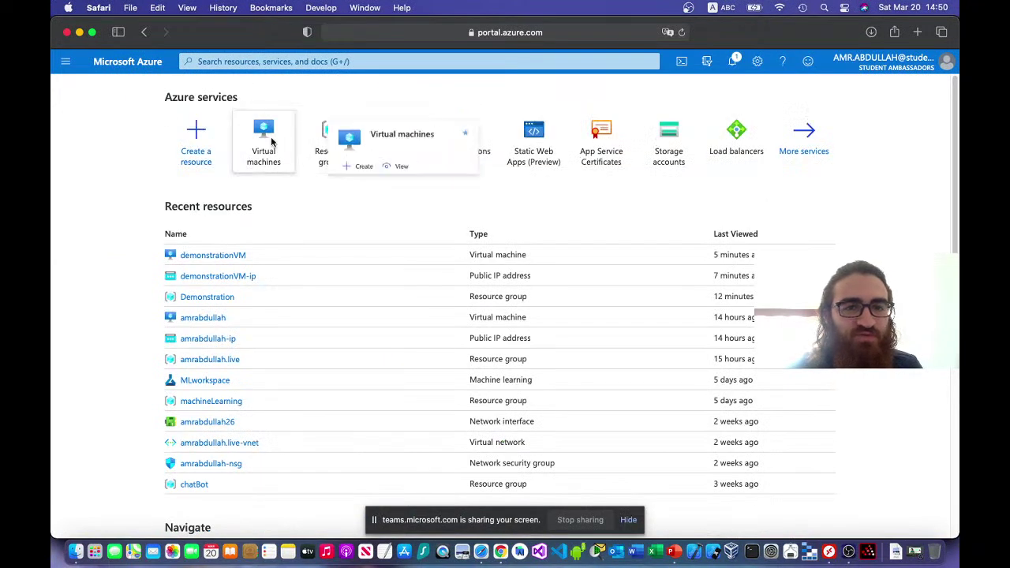
# - Choose Virtual machines > Add > Virtual machine, opening the form with Windows Server 2019 Datacenter - Gen1 image
pyautogui.click(270, 142)
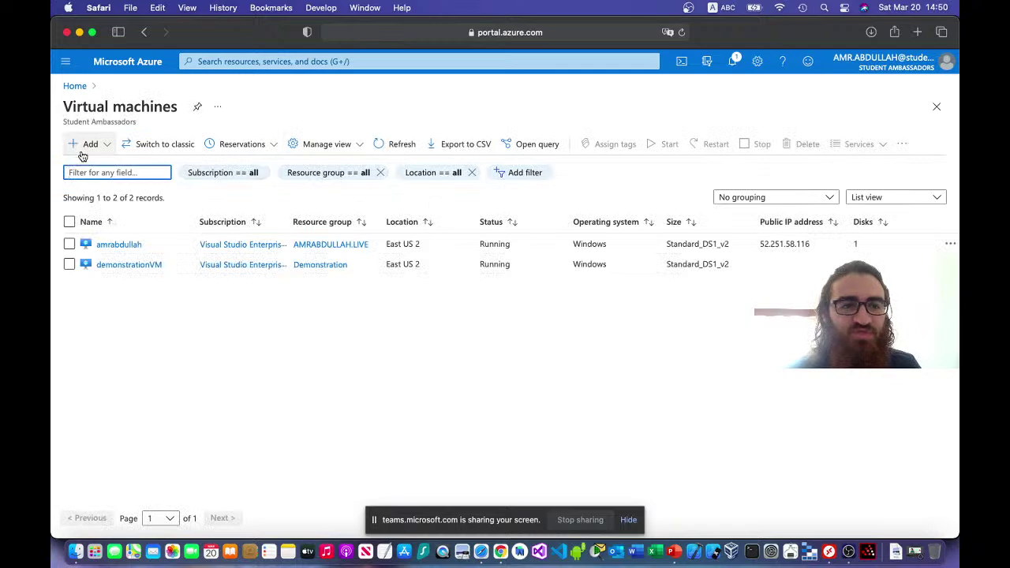
pyautogui.click(85, 147)
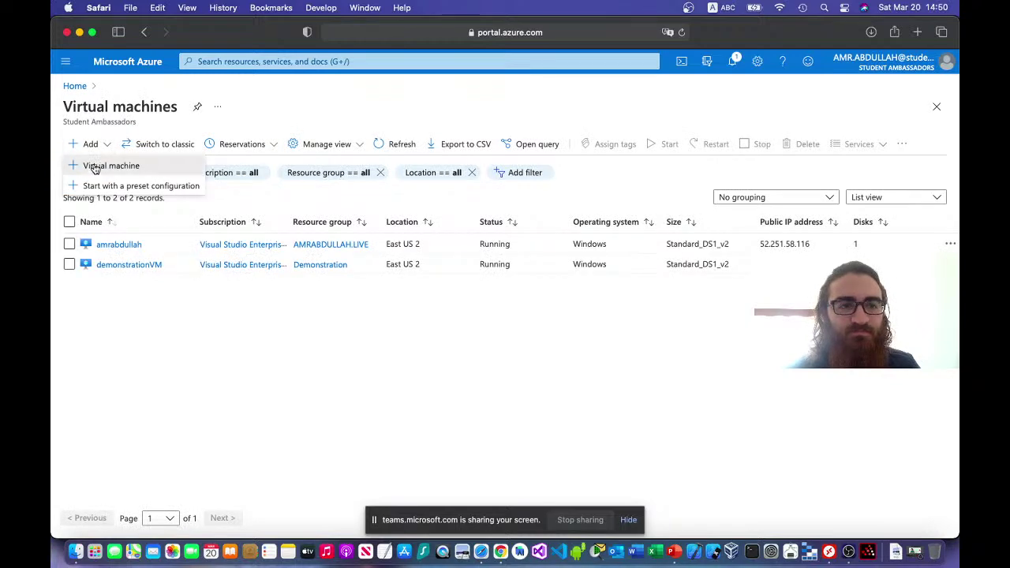
pyautogui.click(92, 167)
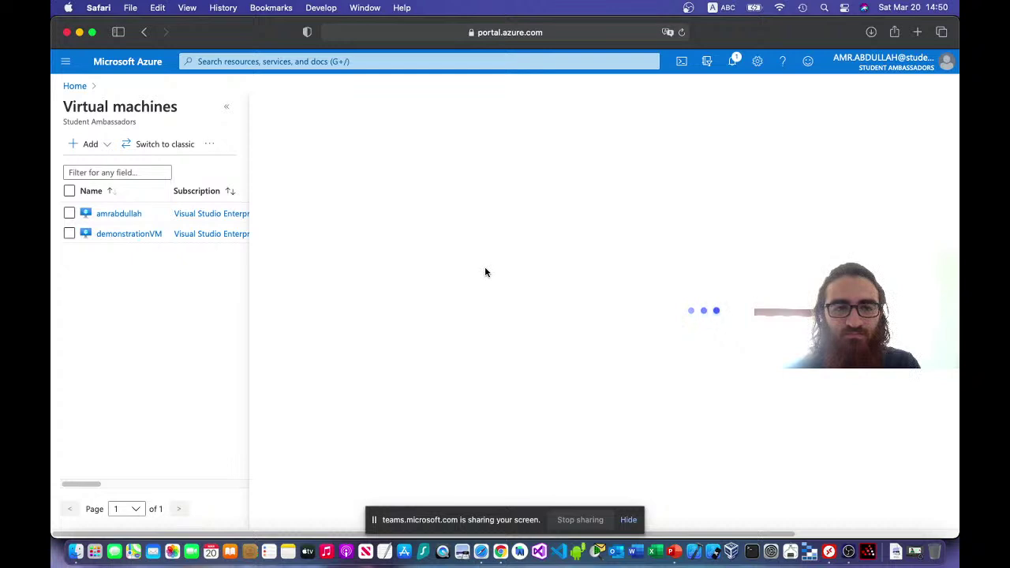
pyautogui.scroll(-2, 488, 369)
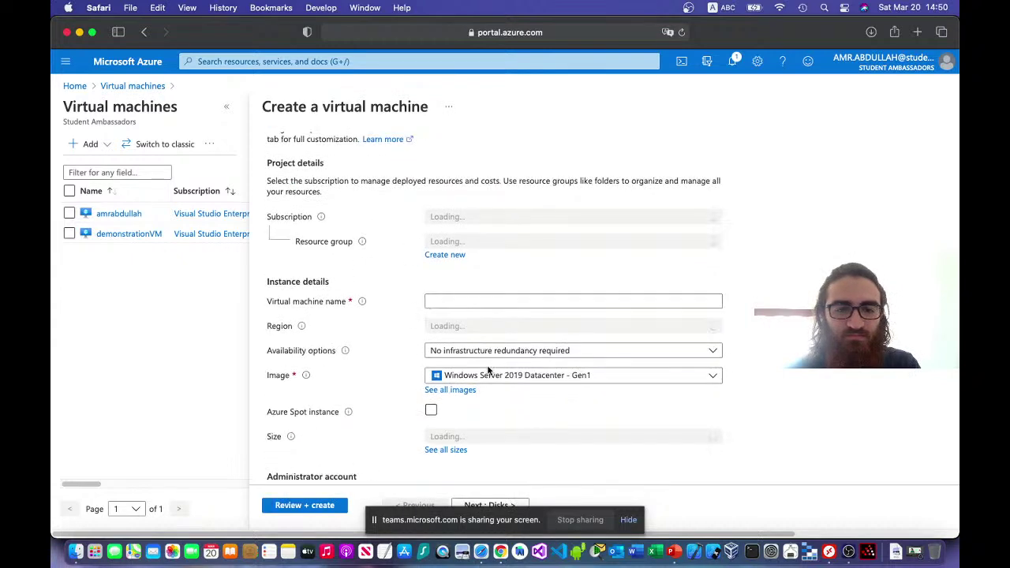
# - Open See all images, scroll through the Marketplace, and expand Compute's Featured list with See More
pyautogui.click(451, 383)
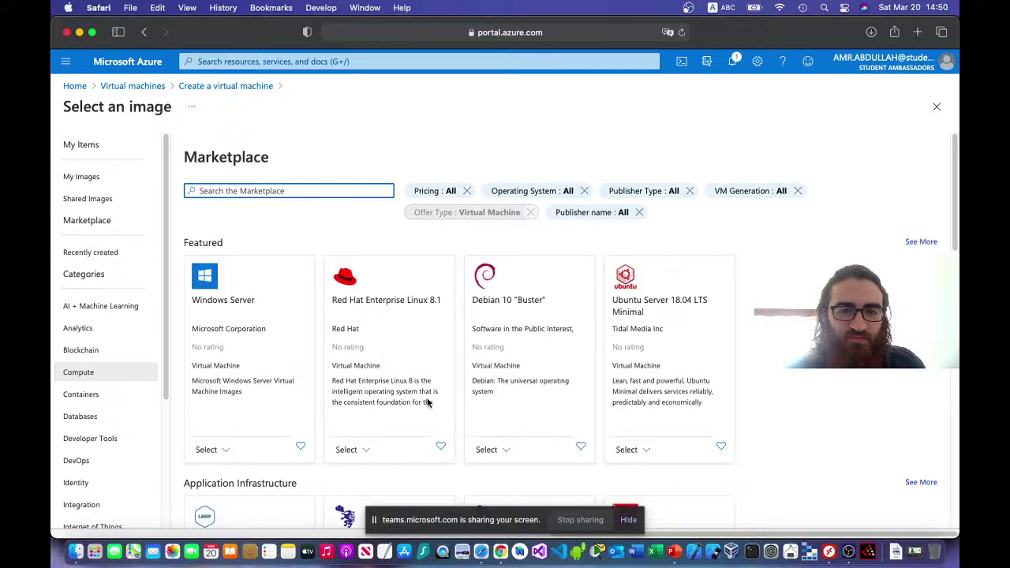
pyautogui.scroll(-3, 426, 402)
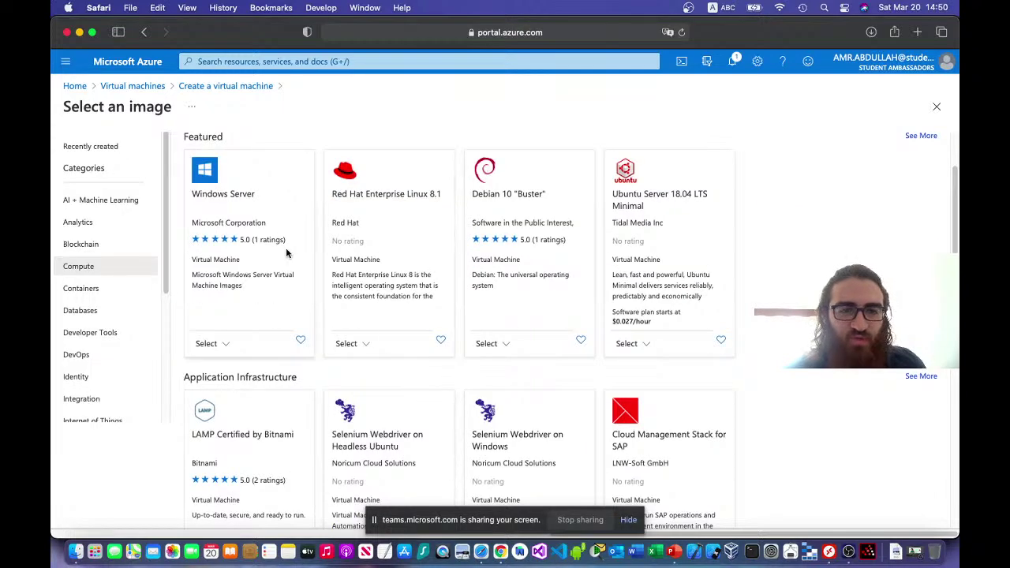
pyautogui.scroll(-2, 545, 270)
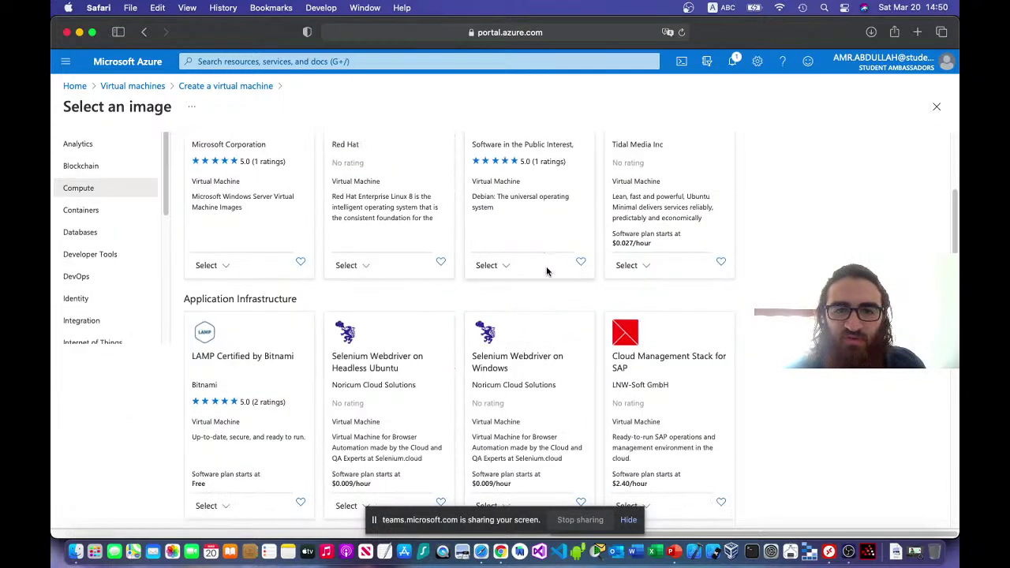
pyautogui.scroll(-3, 546, 271)
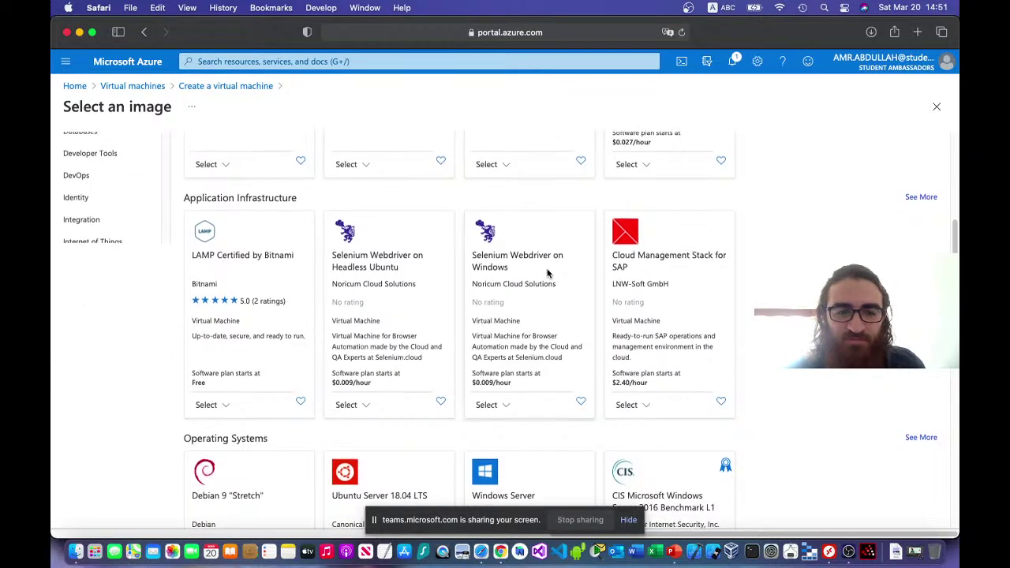
pyautogui.scroll(-6, 547, 272)
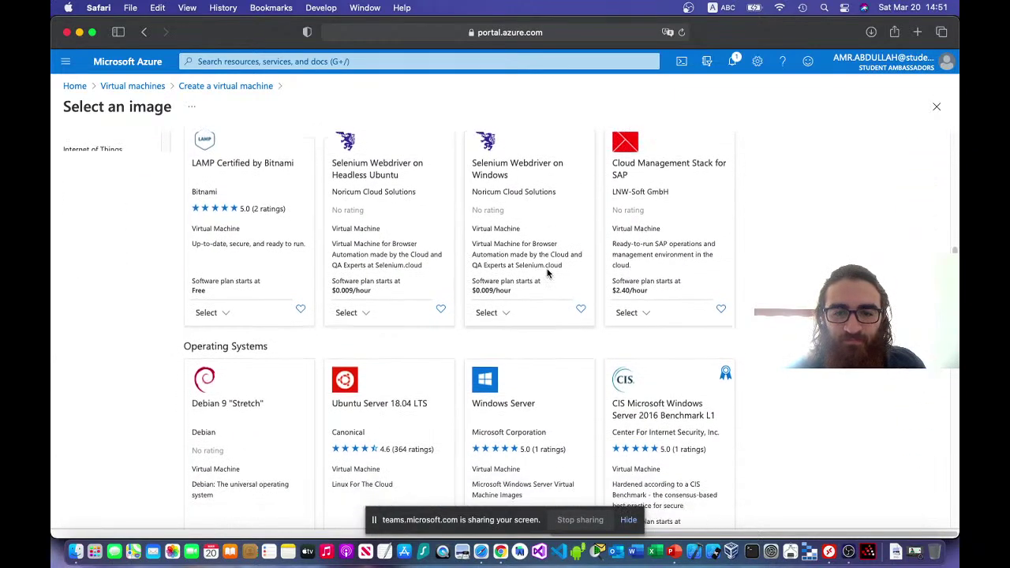
pyautogui.scroll(-10, 547, 273)
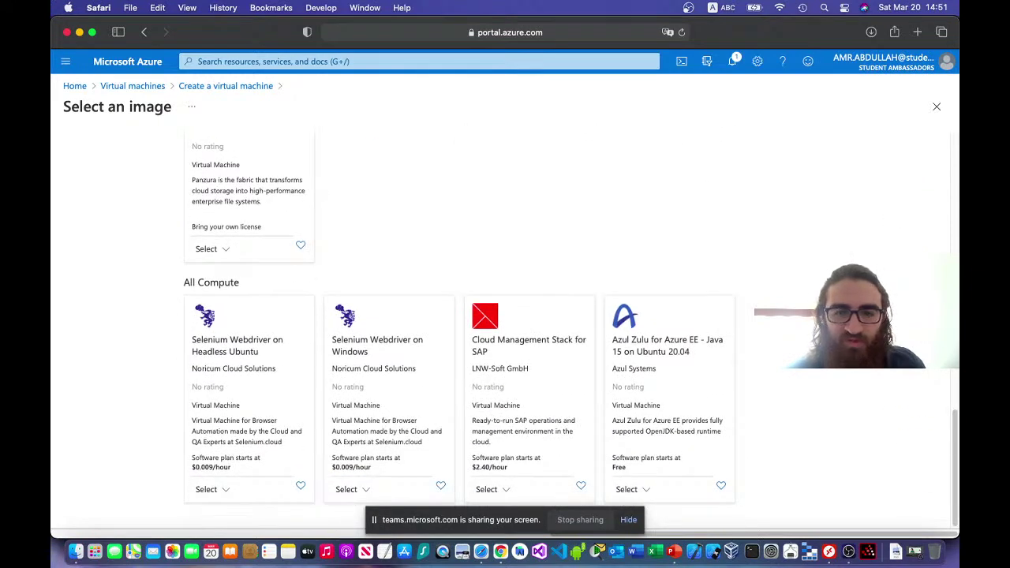
pyautogui.scroll(15, 683, 277)
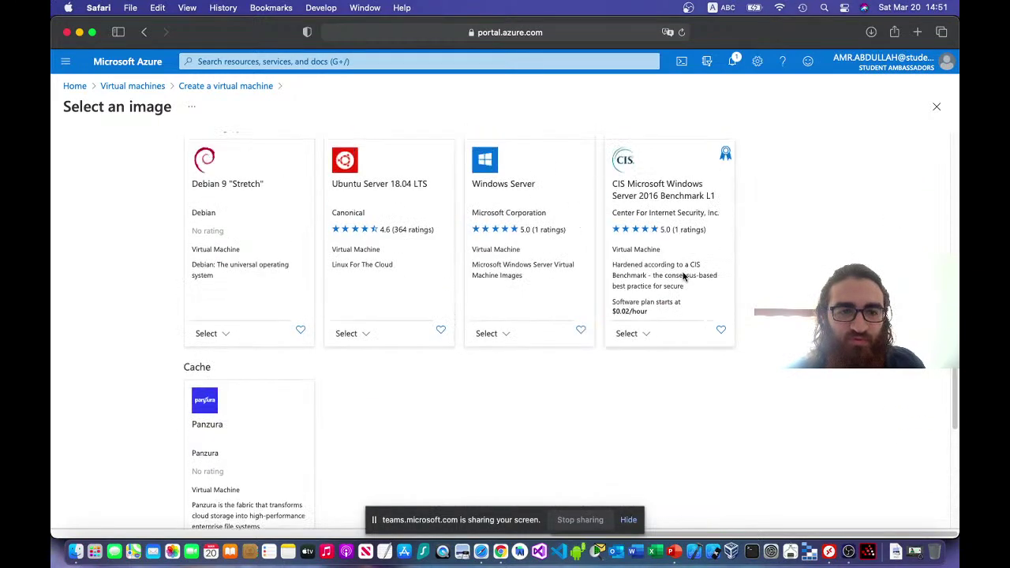
pyautogui.scroll(1, 683, 276)
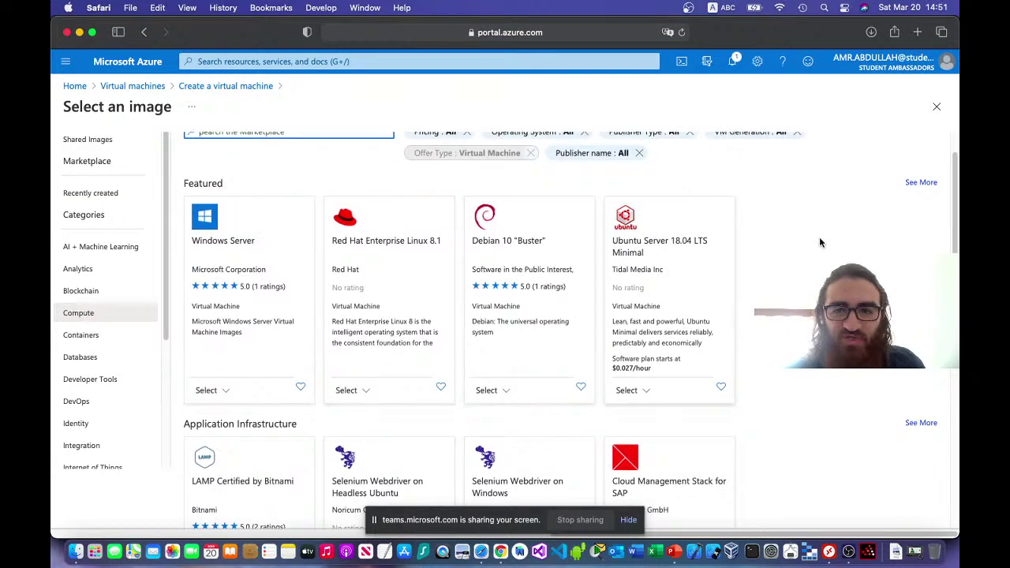
pyautogui.click(921, 182)
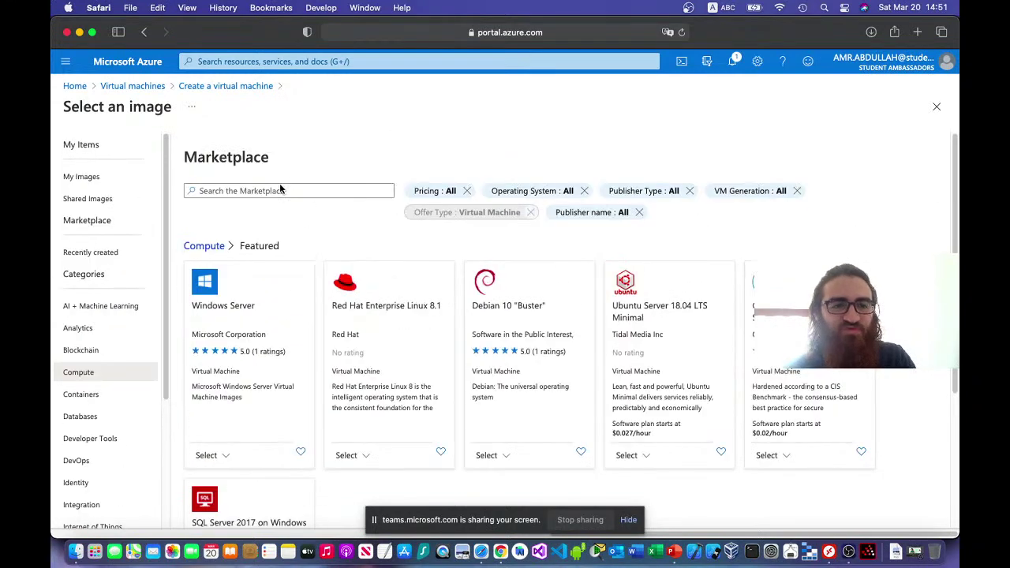
# - Search the Azure Marketplace for 'mac', browse the results, and select the search term
pyautogui.click(276, 191)
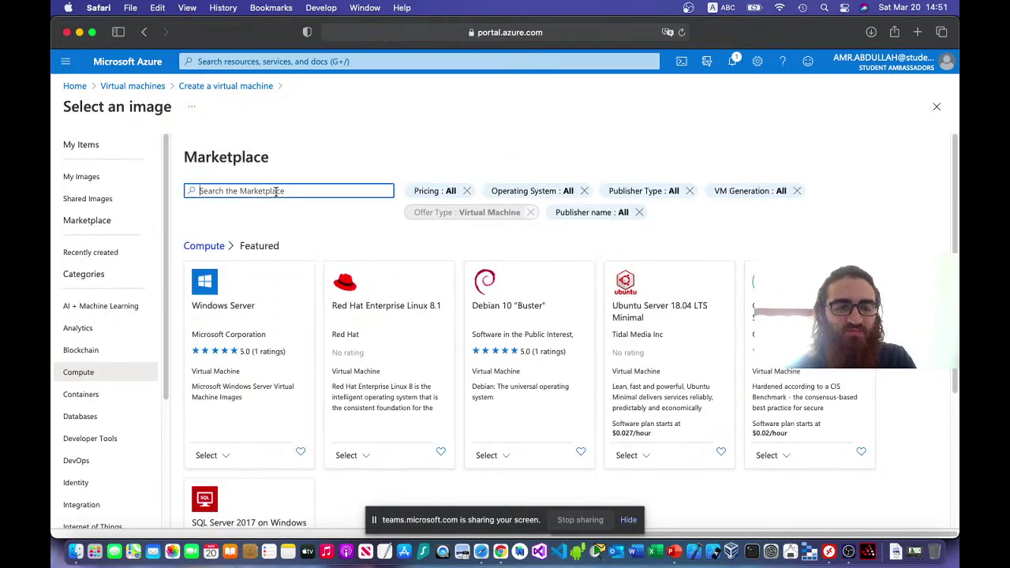
pyautogui.write('mac')
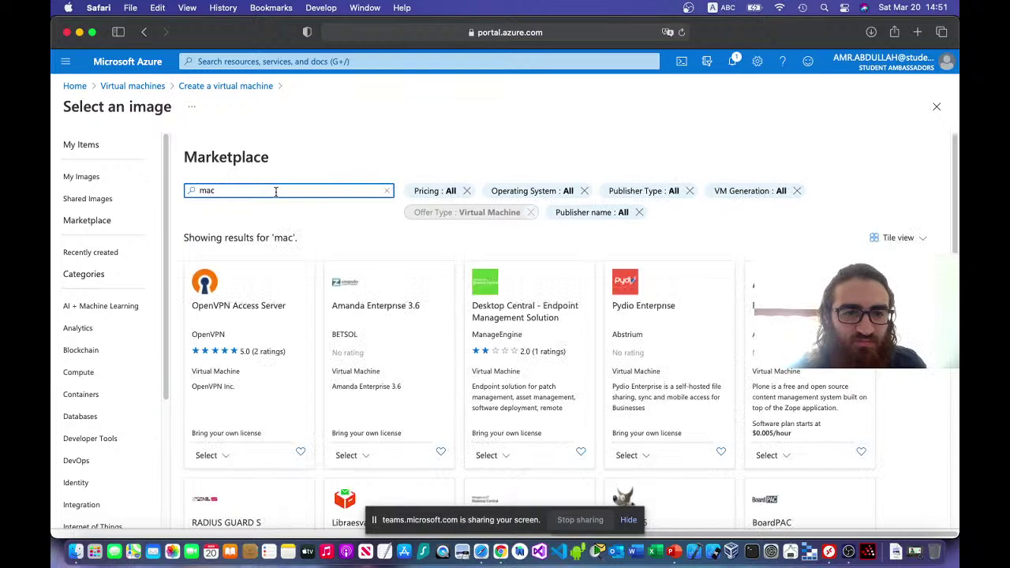
pyautogui.scroll(-1, 319, 307)
pyautogui.scroll(-10, 320, 308)
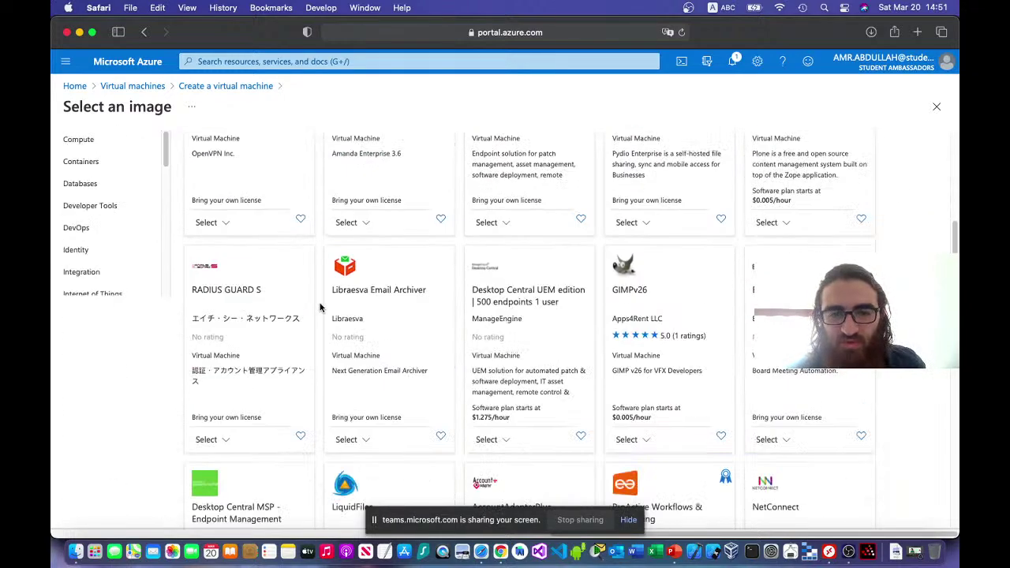
pyautogui.scroll(-5, 319, 308)
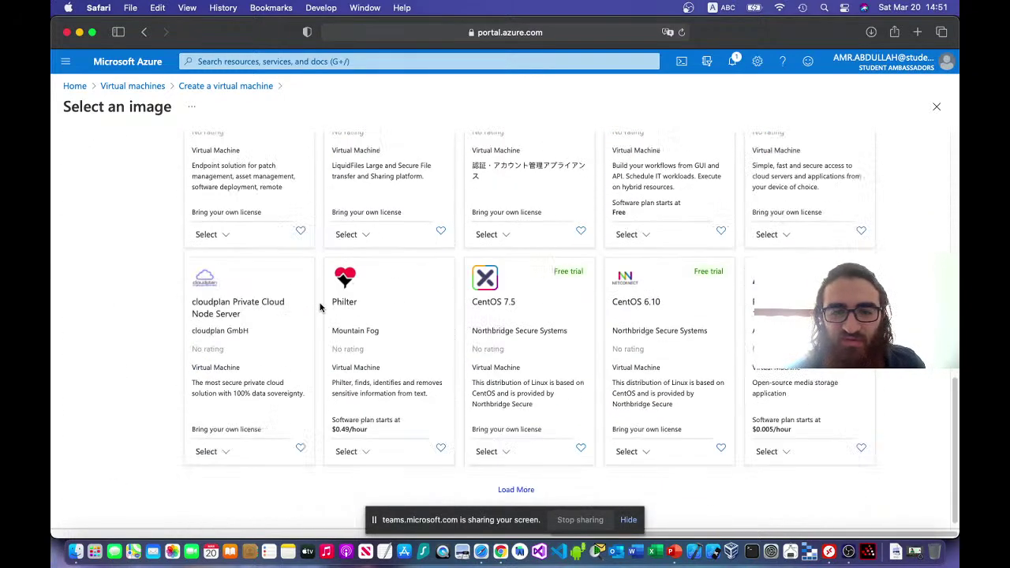
pyautogui.scroll(15, 320, 308)
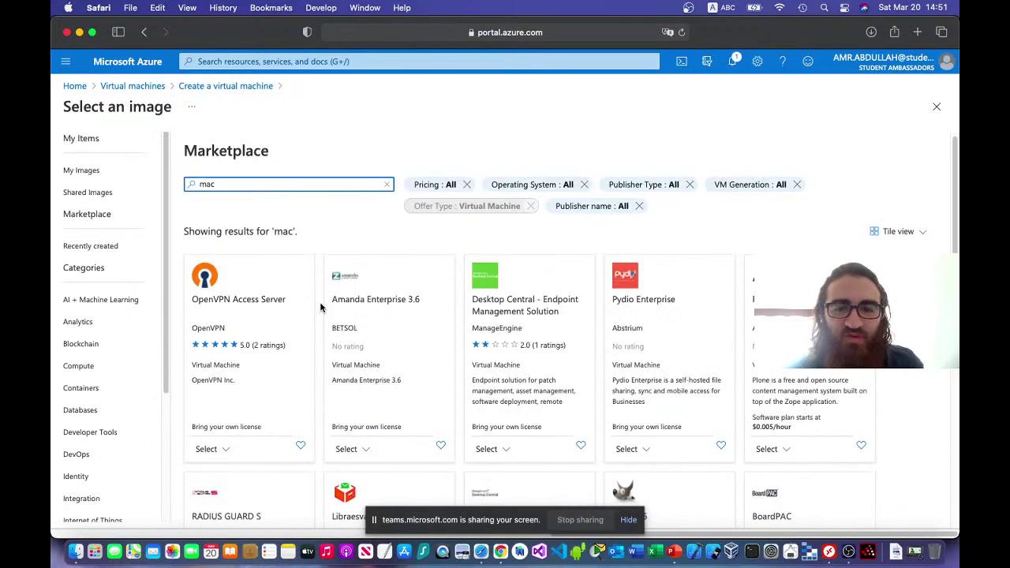
pyautogui.scroll(1, 320, 307)
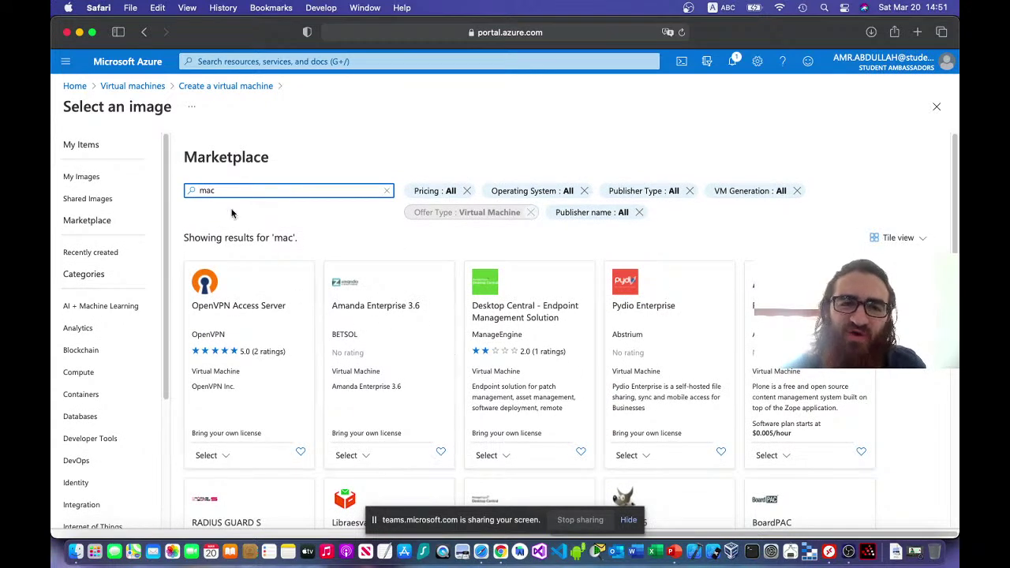
pyautogui.doubleClick(190, 187)
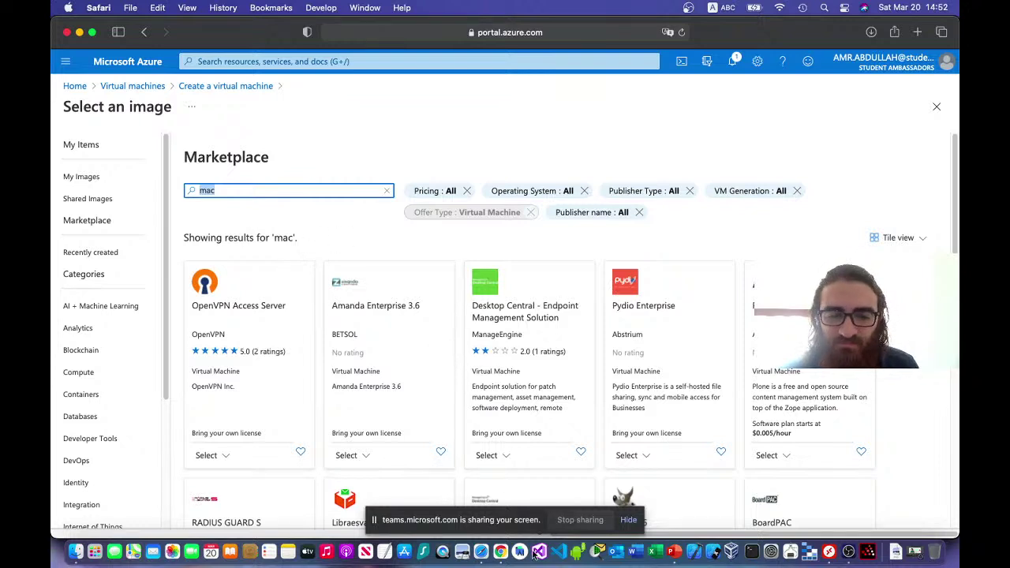
# - Return to the Teams meeting in the browser and close the meeting chat
pyautogui.click(500, 554)
pyautogui.click(481, 552)
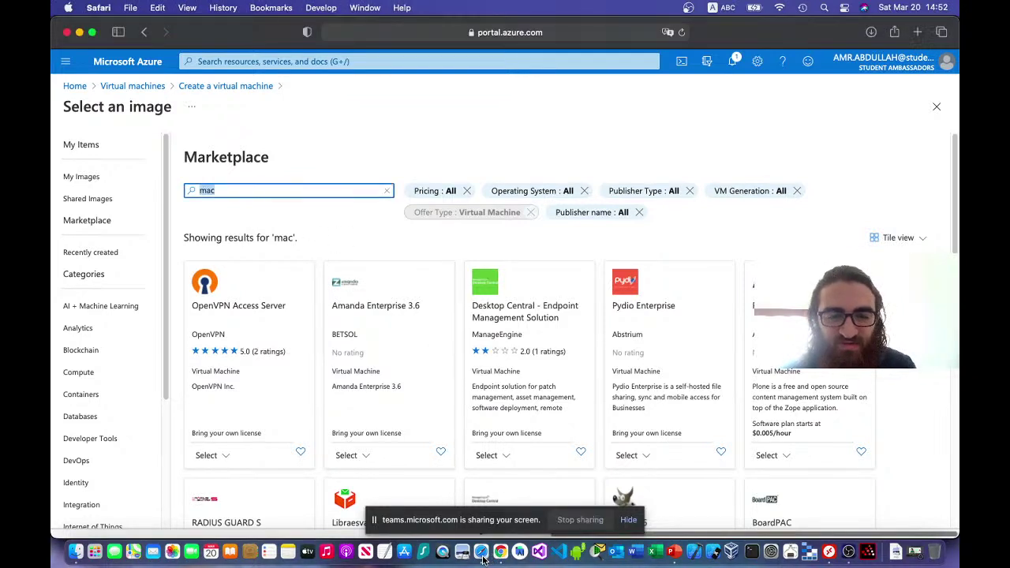
pyautogui.click(500, 551)
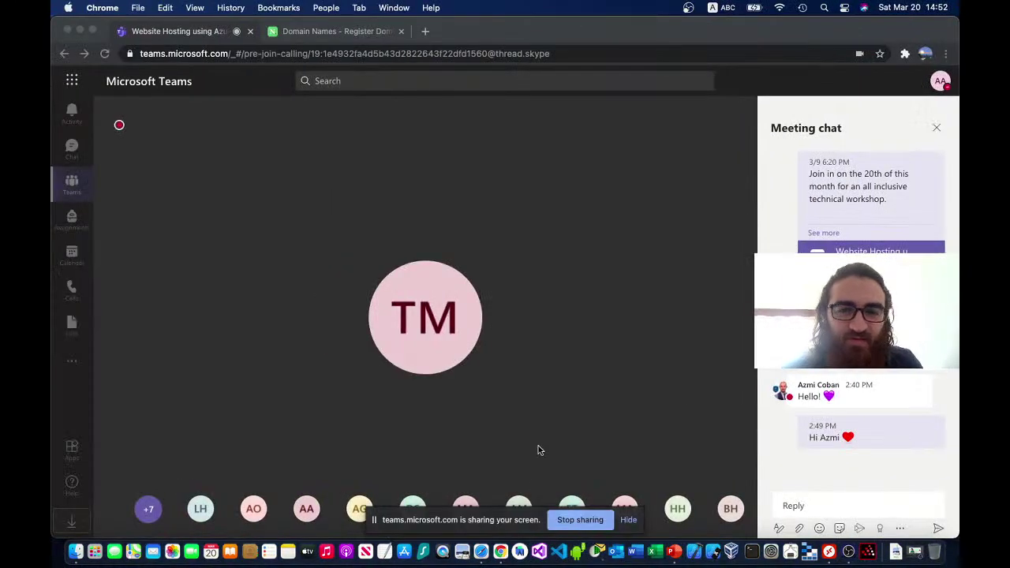
pyautogui.click(936, 128)
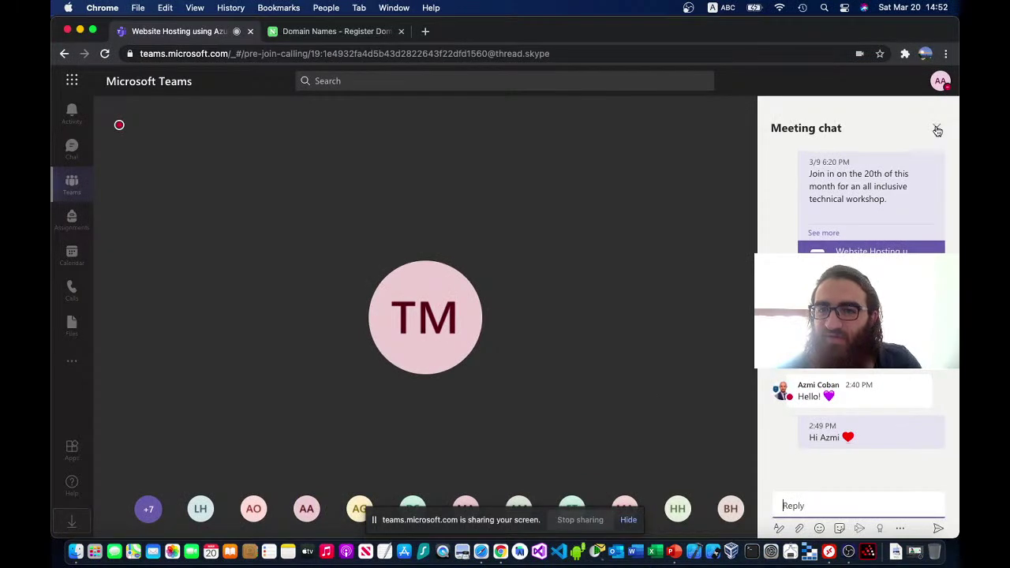
pyautogui.click(936, 128)
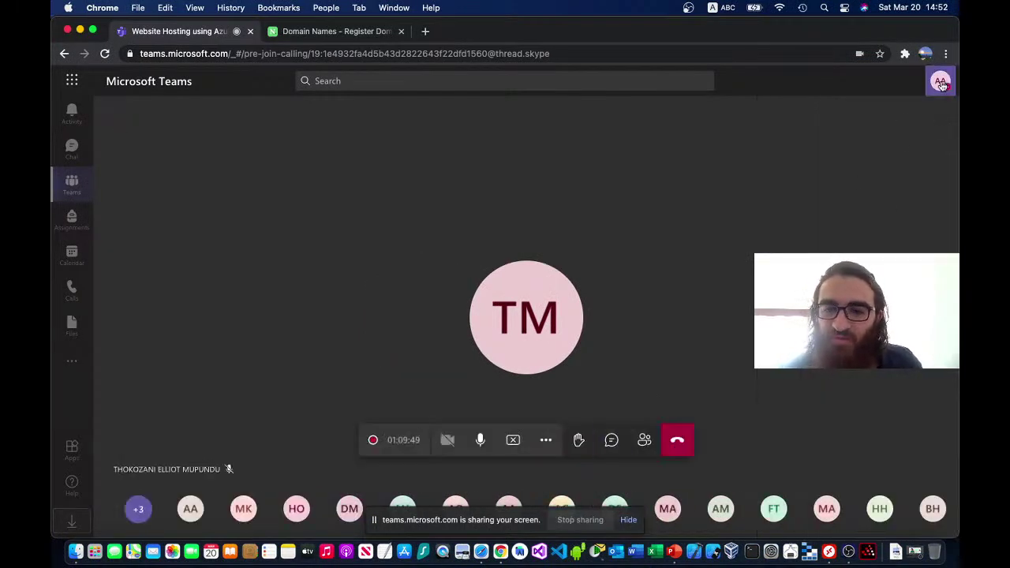
# - Show the participant list and confirm Don't allow attendees to unmute
pyautogui.click(643, 440)
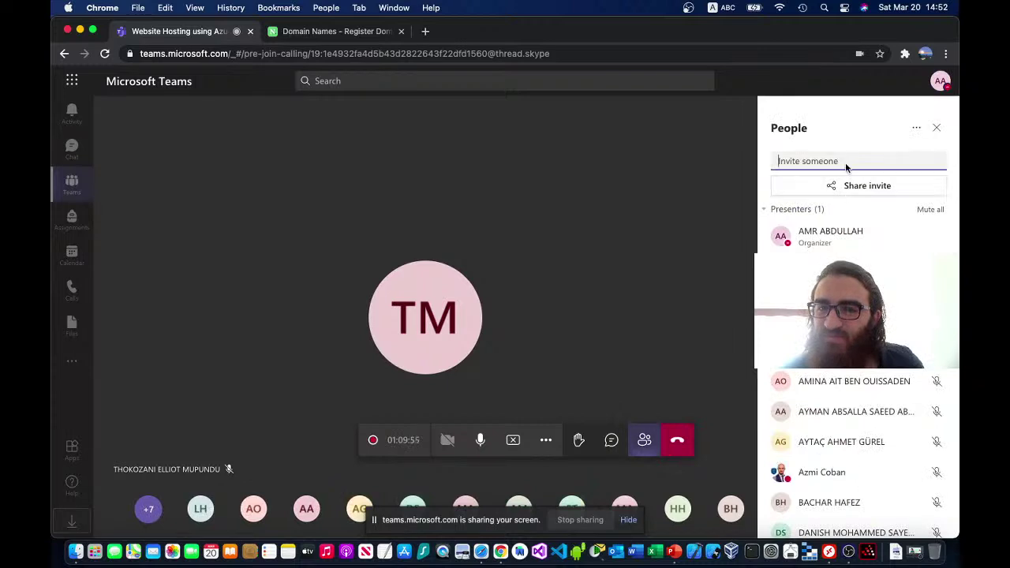
pyautogui.click(916, 127)
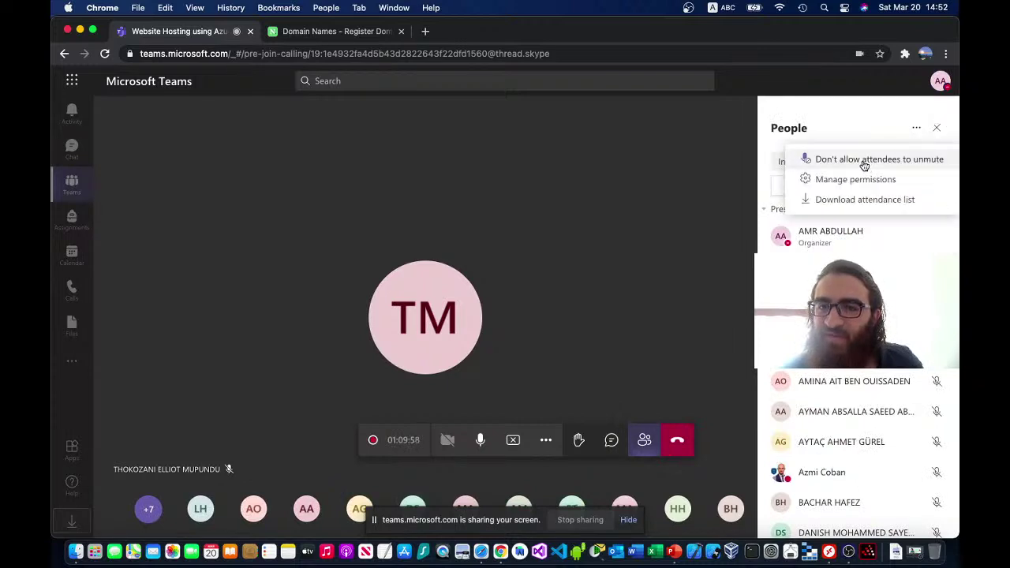
pyautogui.click(864, 160)
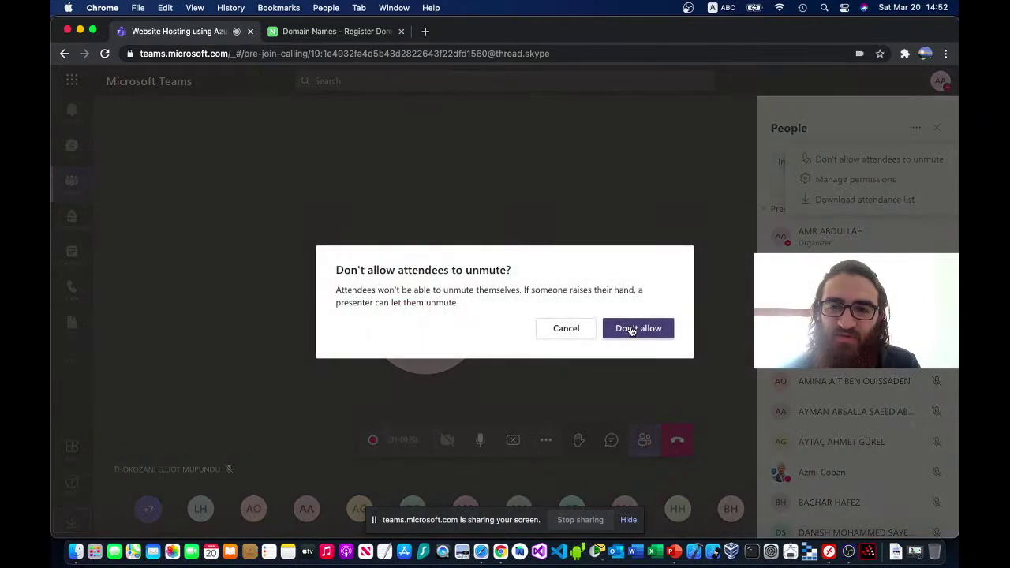
pyautogui.click(632, 329)
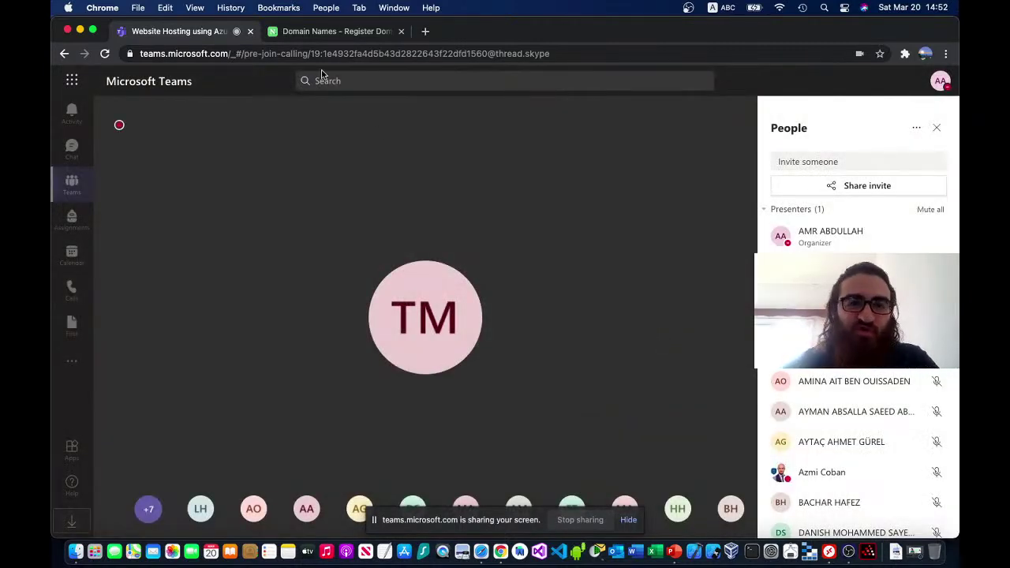
pyautogui.press('super+Tab')
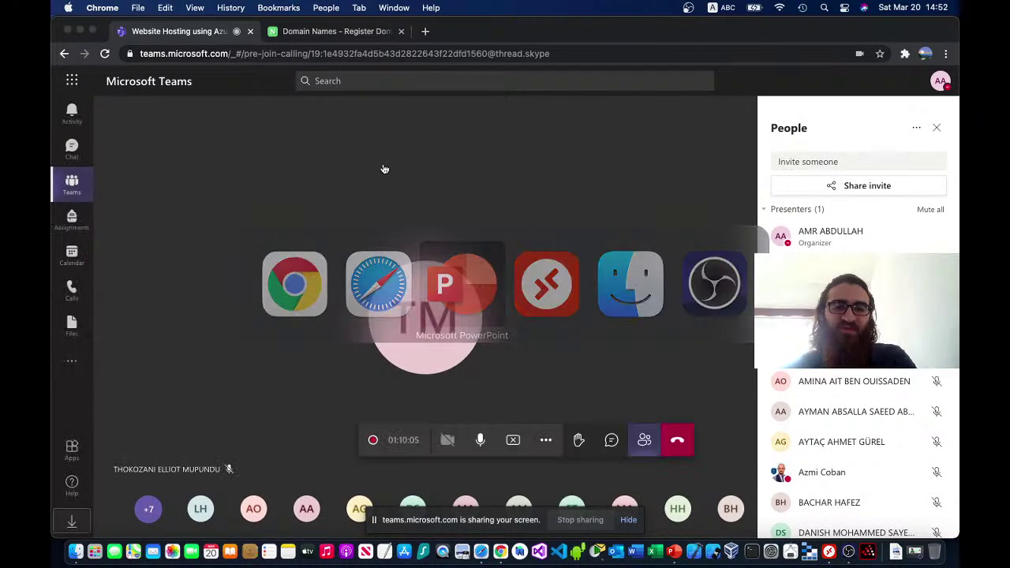
# - Show slide 8, IP Routing to Domain Name, in the Azure hosting presentation
pyautogui.hotkey('ctrl', 'Right')
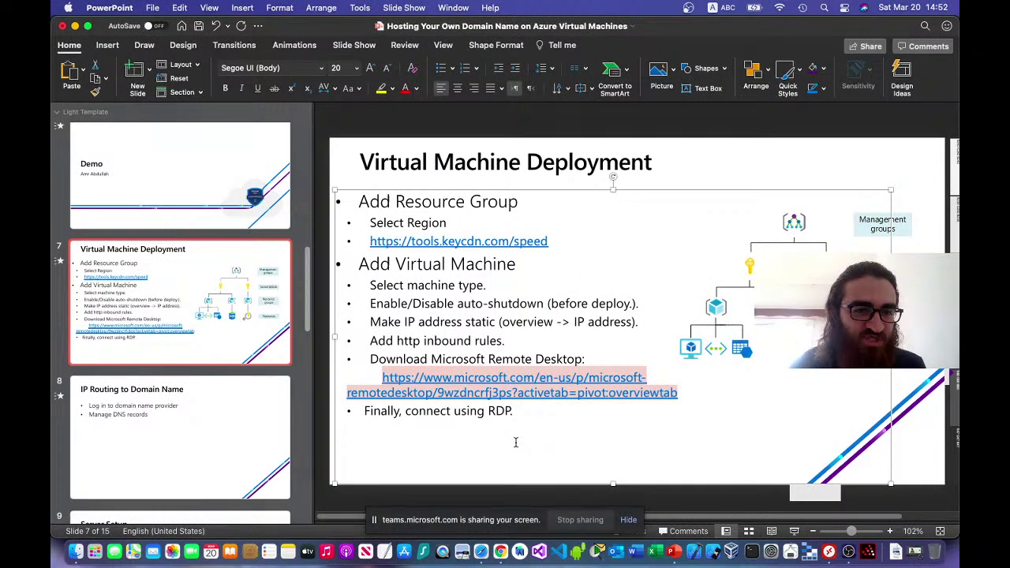
pyautogui.click(225, 451)
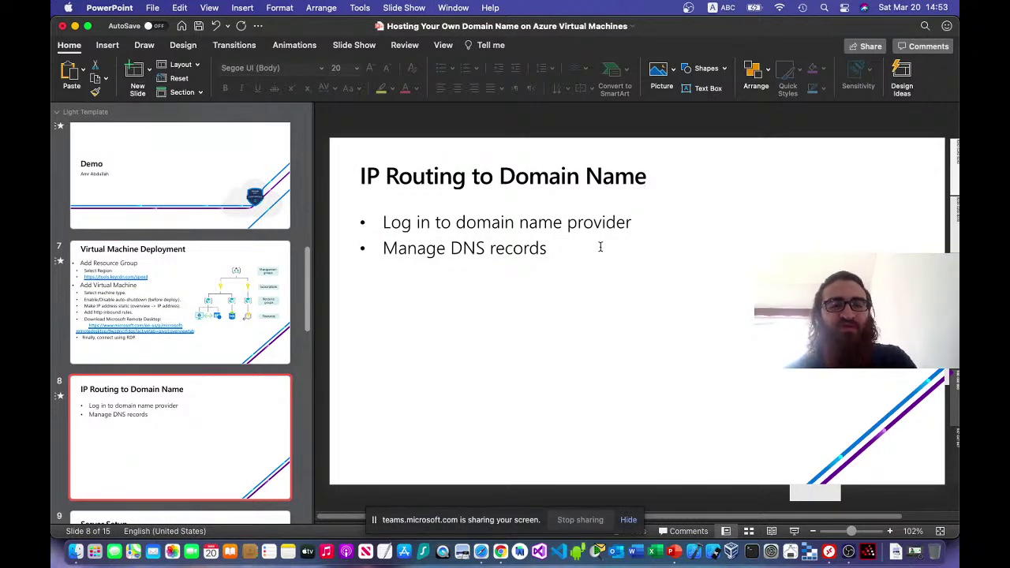
pyautogui.press('cmd+Tab')
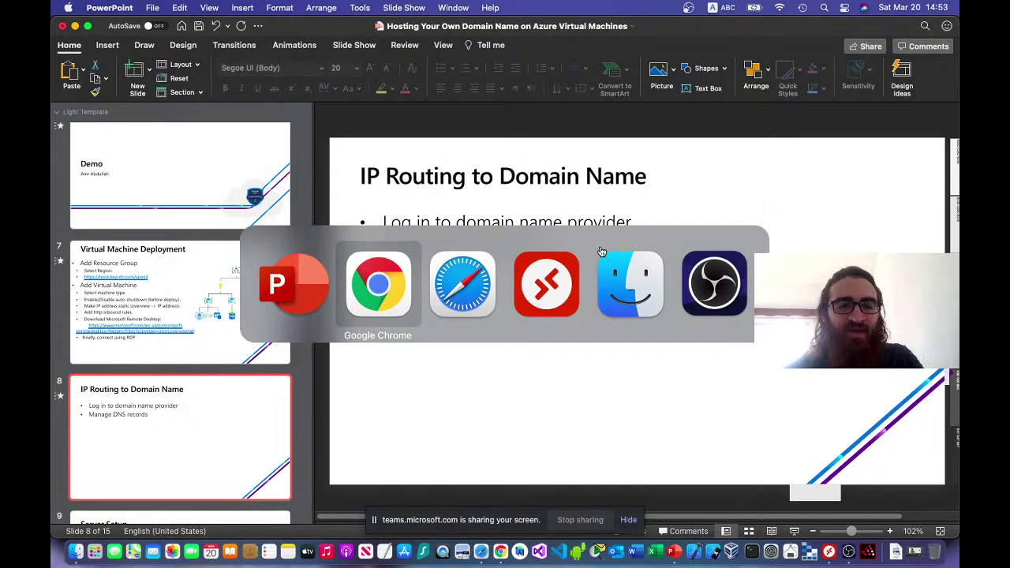
# - Bring Chrome forward and switch to the Domain Names – Name.com tab
pyautogui.click(500, 559)
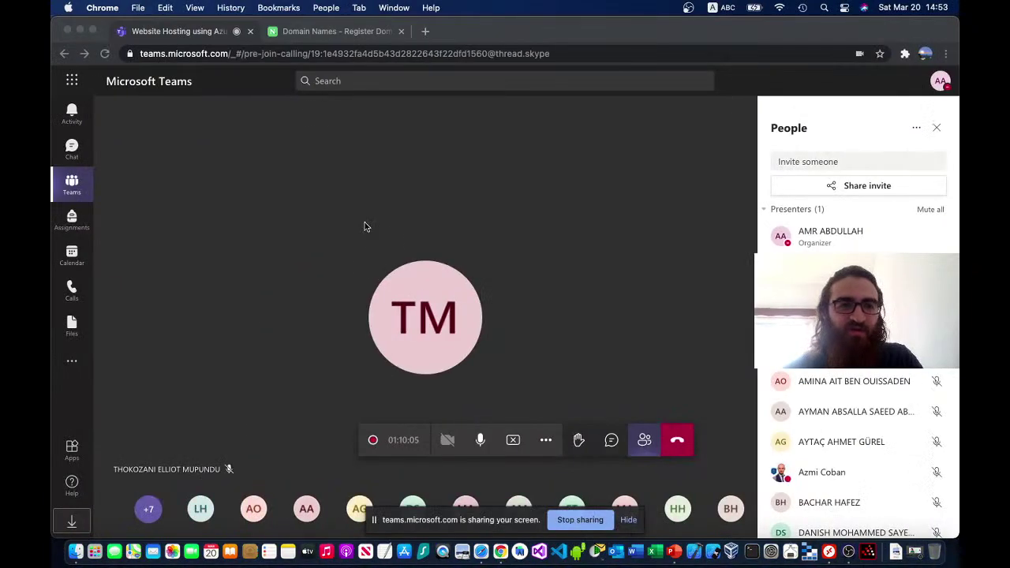
pyautogui.click(310, 33)
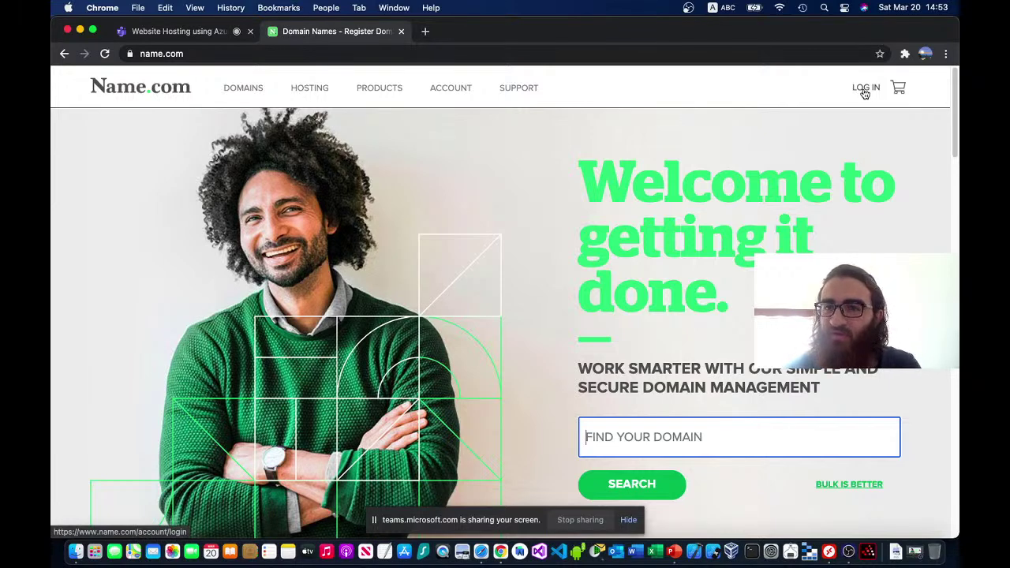
# - Sign in to Name.com with the saved username and password
pyautogui.click(865, 93)
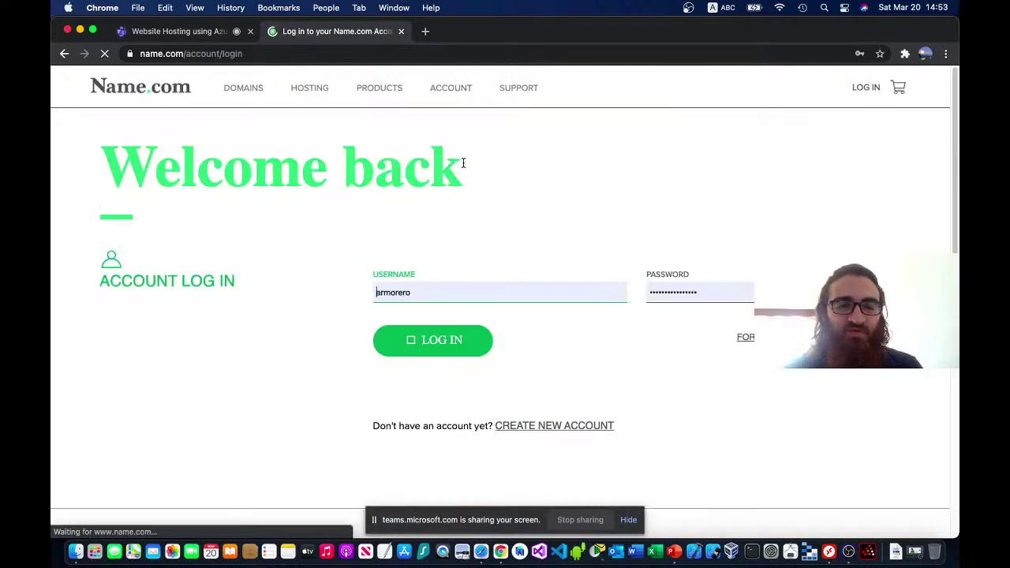
pyautogui.click(404, 347)
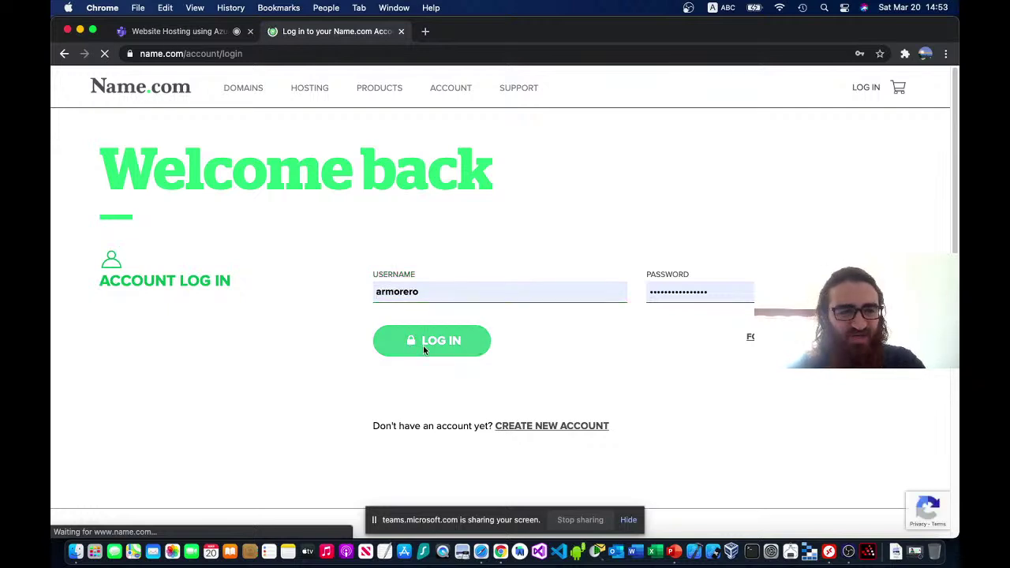
pyautogui.click(424, 349)
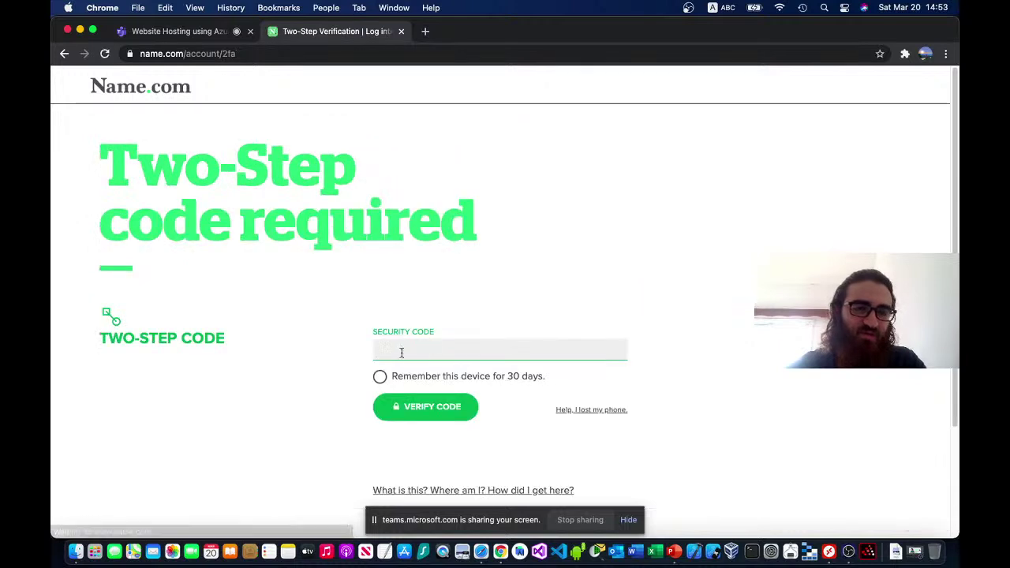
# - Remember this device for 30 days and submit the two-step security code
pyautogui.click(382, 374)
pyautogui.click(421, 345)
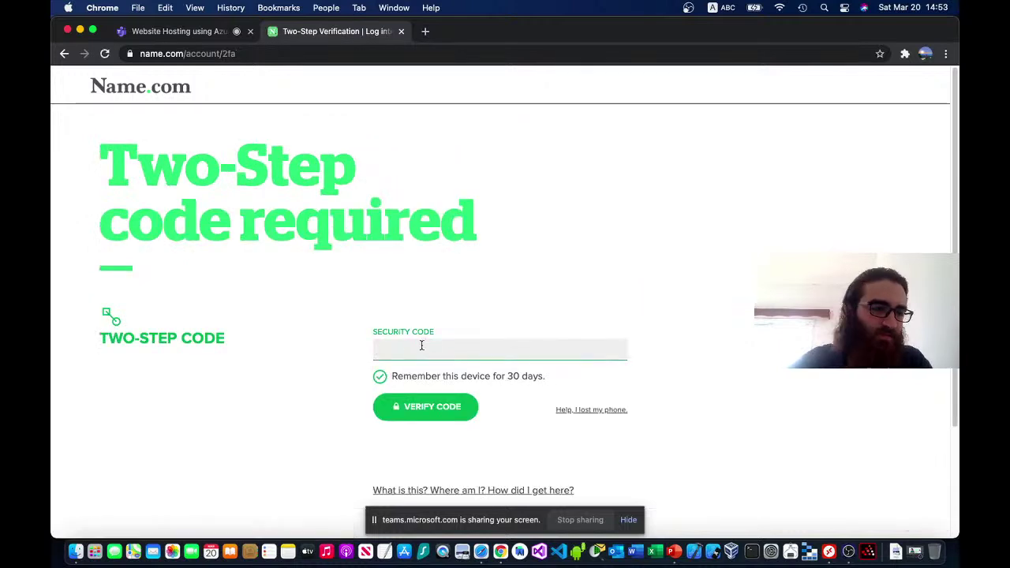
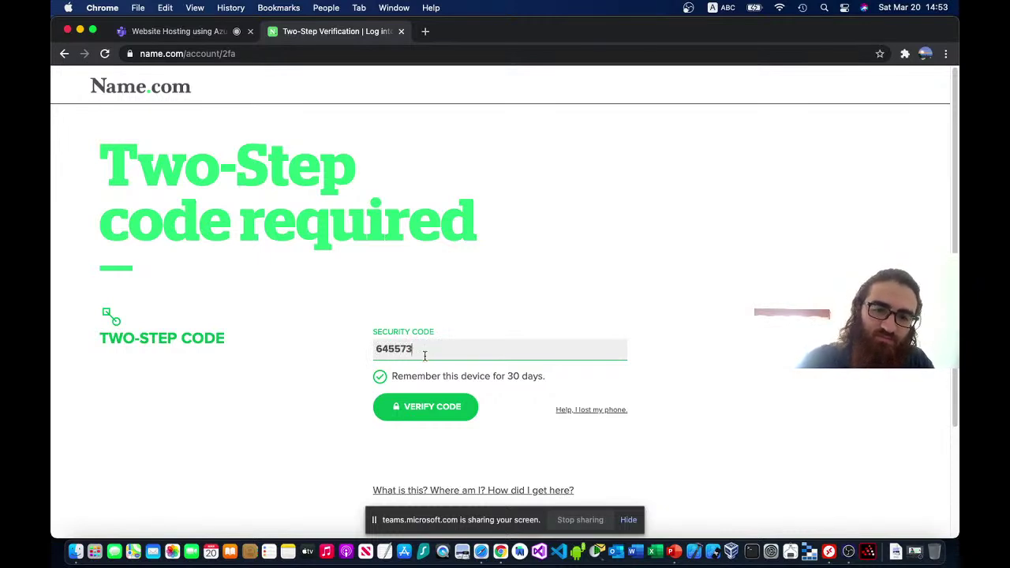
pyautogui.click(432, 404)
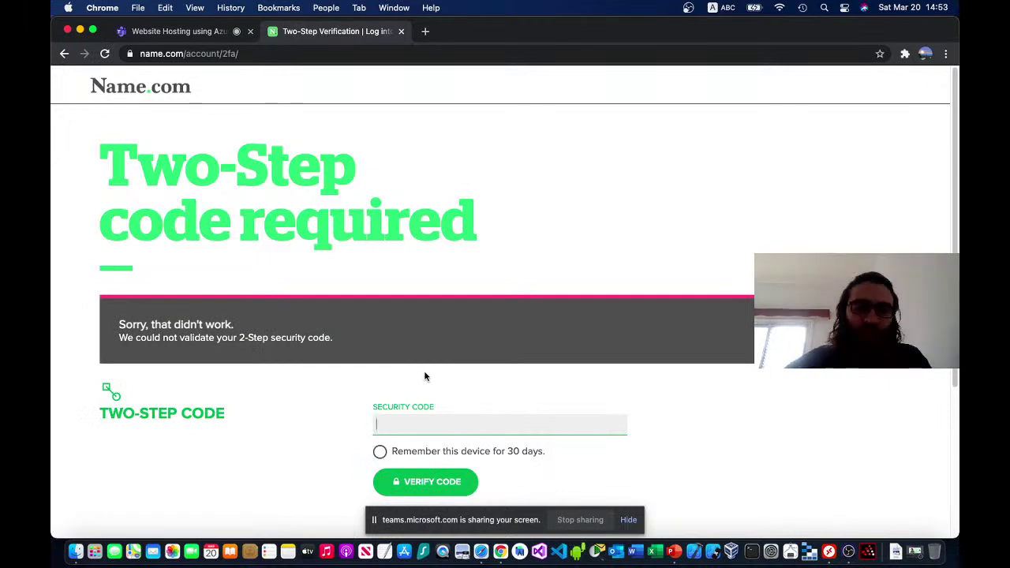
pyautogui.click(387, 455)
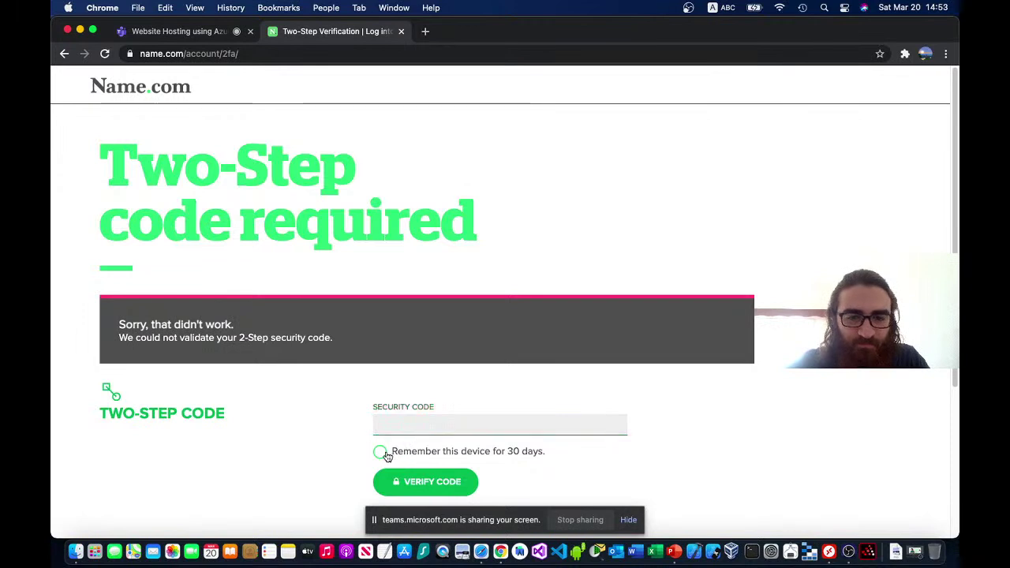
pyautogui.click(394, 457)
pyautogui.click(422, 423)
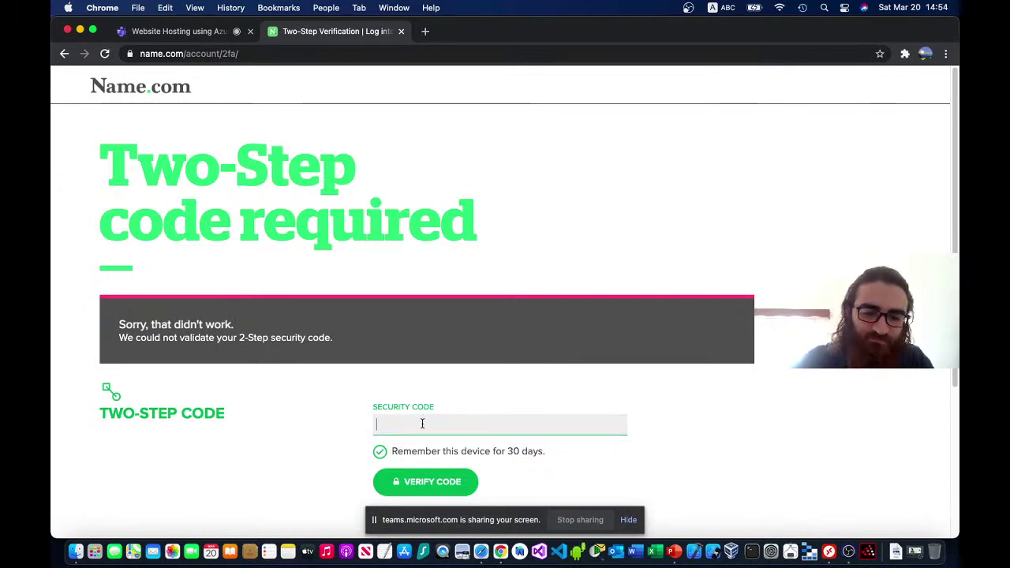
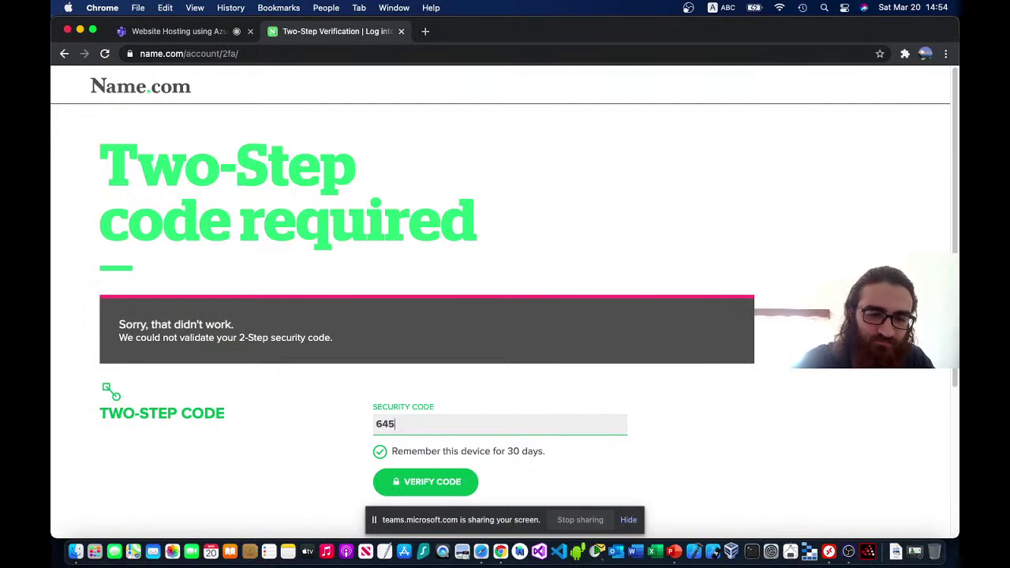
pyautogui.press('Return')
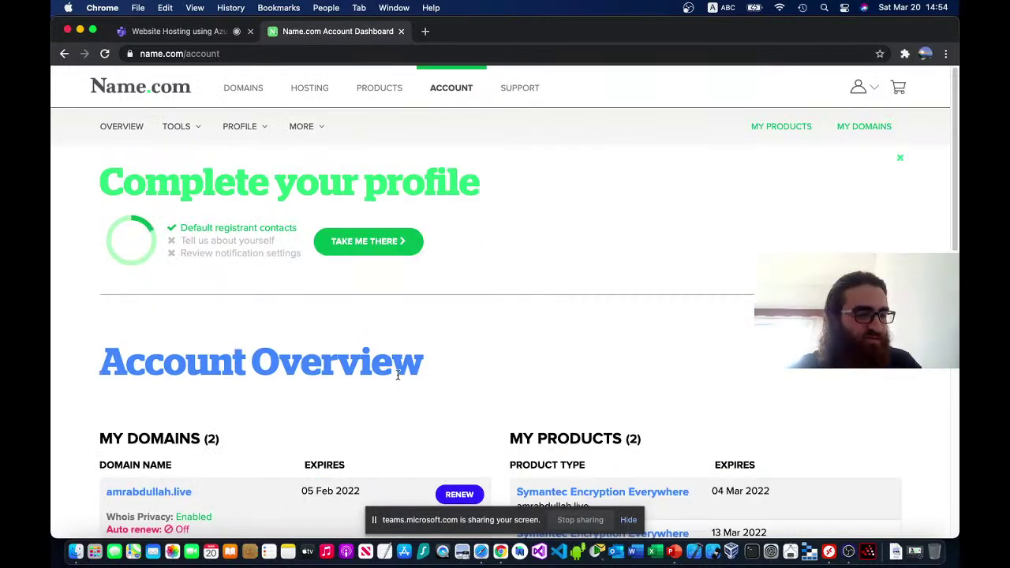
# - Dismiss the Complete your profile banner on the account dashboard
pyautogui.scroll(-1, 569, 355)
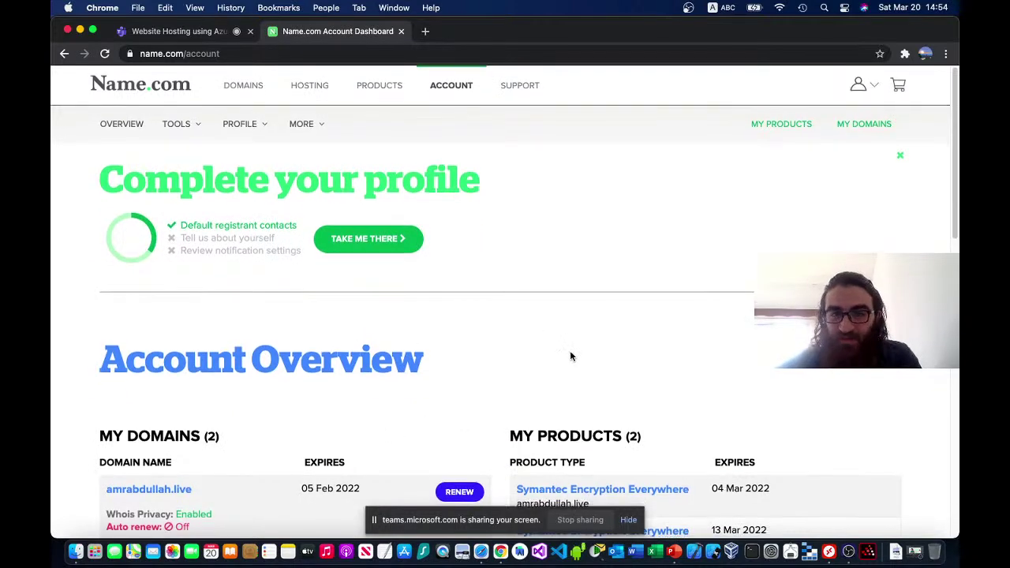
pyautogui.scroll(-1, 569, 355)
pyautogui.scroll(1, 569, 355)
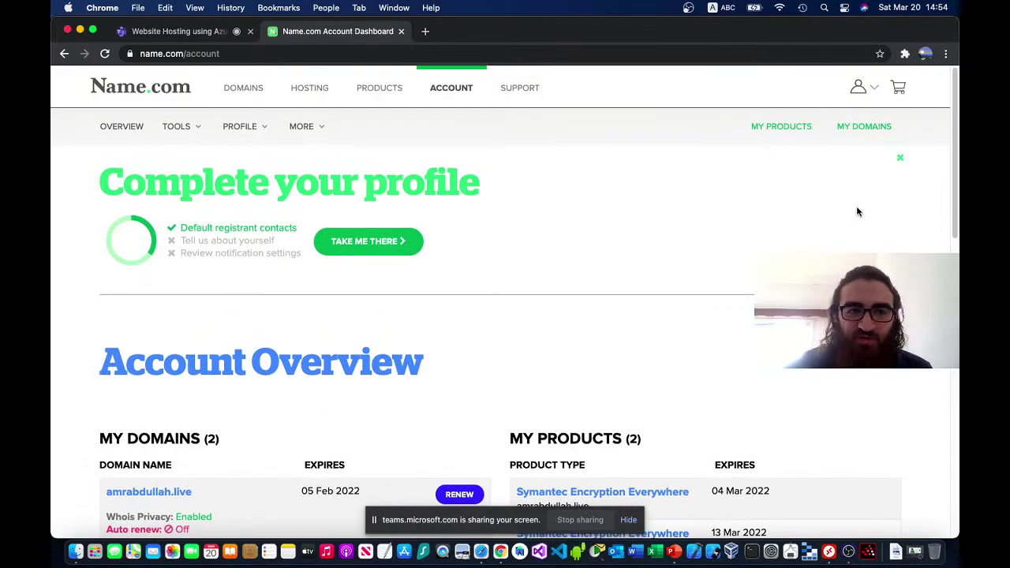
pyautogui.click(899, 158)
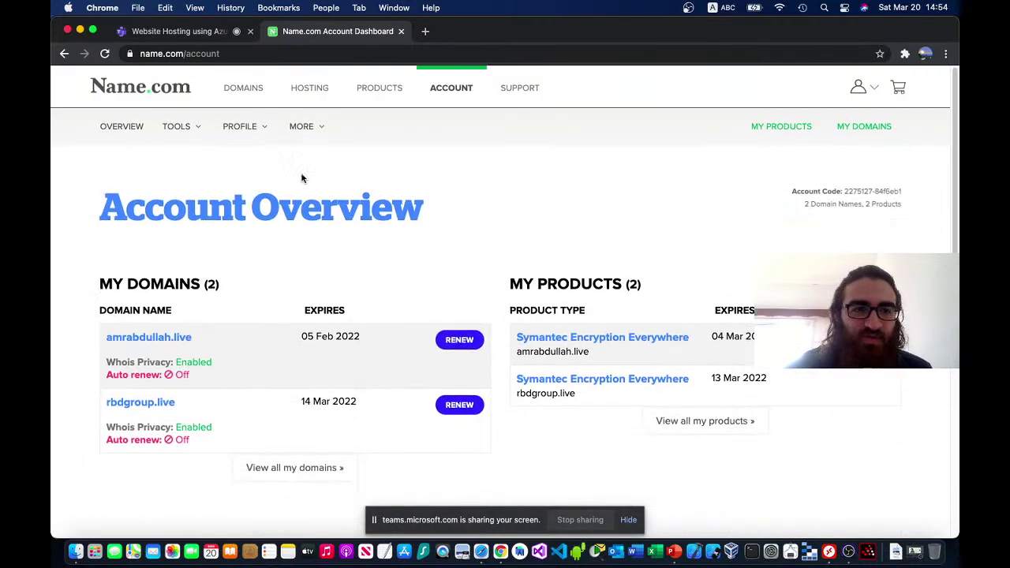
# - Point out rbdgroup.live's 14 Mar 2022 expiry date, then open My Domains
pyautogui.scroll(-1, 439, 338)
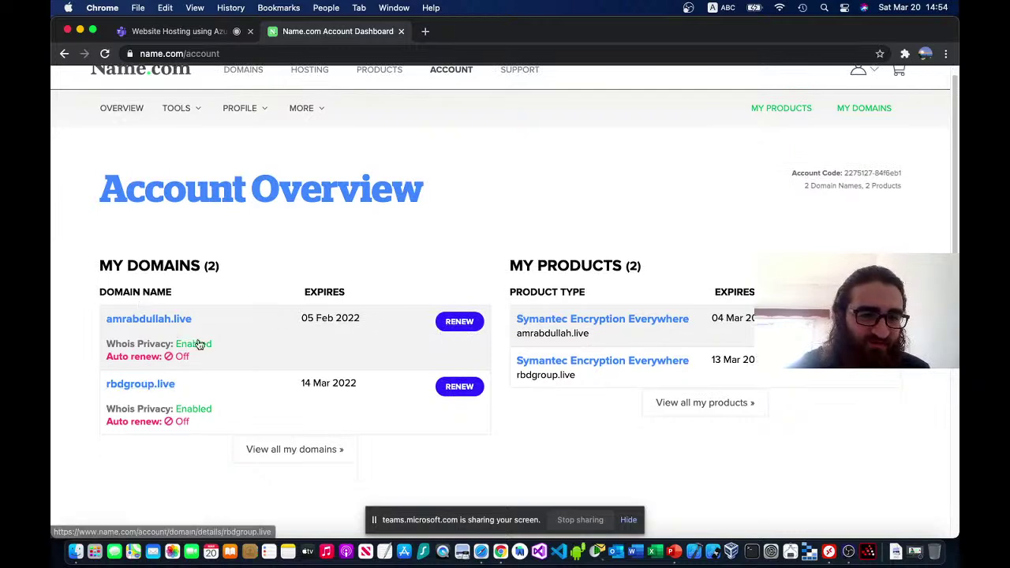
pyautogui.moveTo(202, 318); pyautogui.dragTo(105, 319)
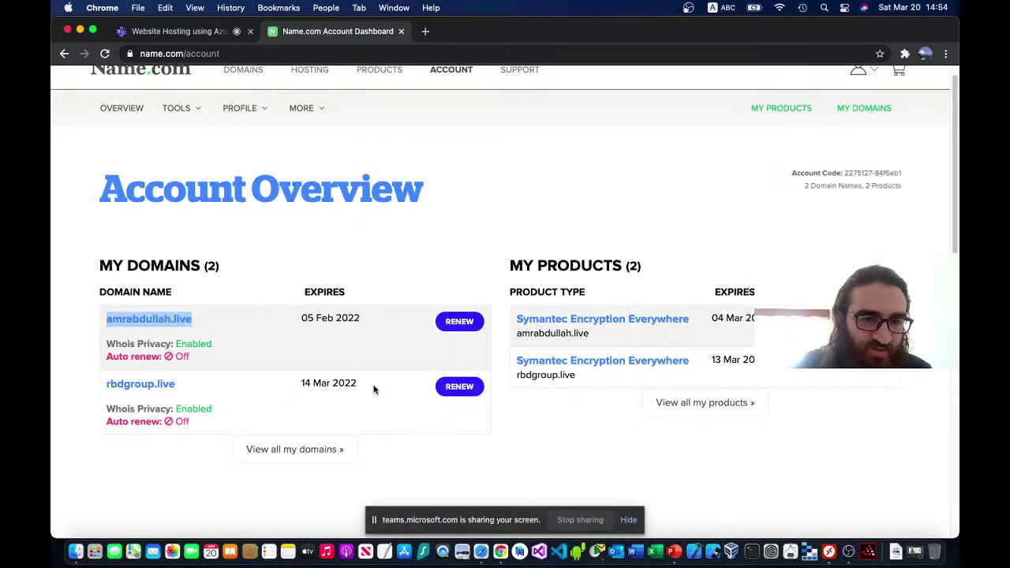
pyautogui.moveTo(374, 388)
pyautogui.mouseDown()
pyautogui.moveTo(299, 384)
pyautogui.moveTo(376, 385)
pyautogui.mouseUp()
pyautogui.click(300, 386)
pyautogui.click(357, 386)
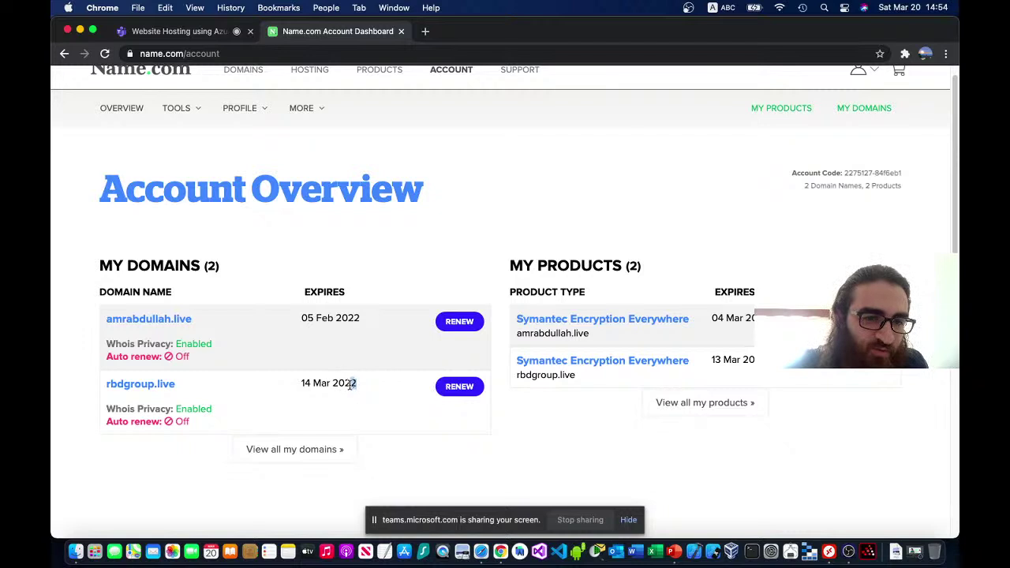
pyautogui.moveTo(351, 384); pyautogui.dragTo(357, 384)
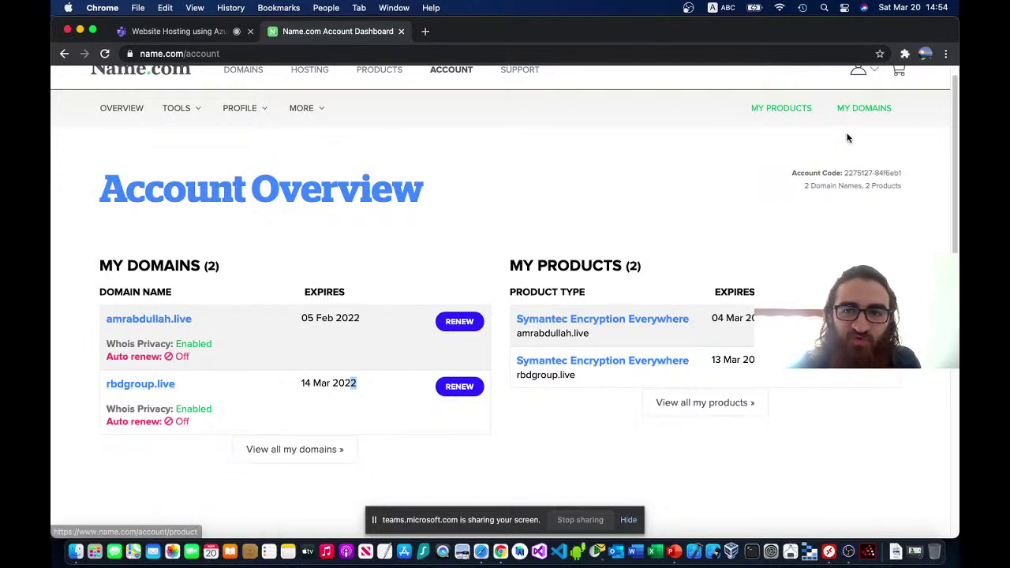
pyautogui.click(855, 113)
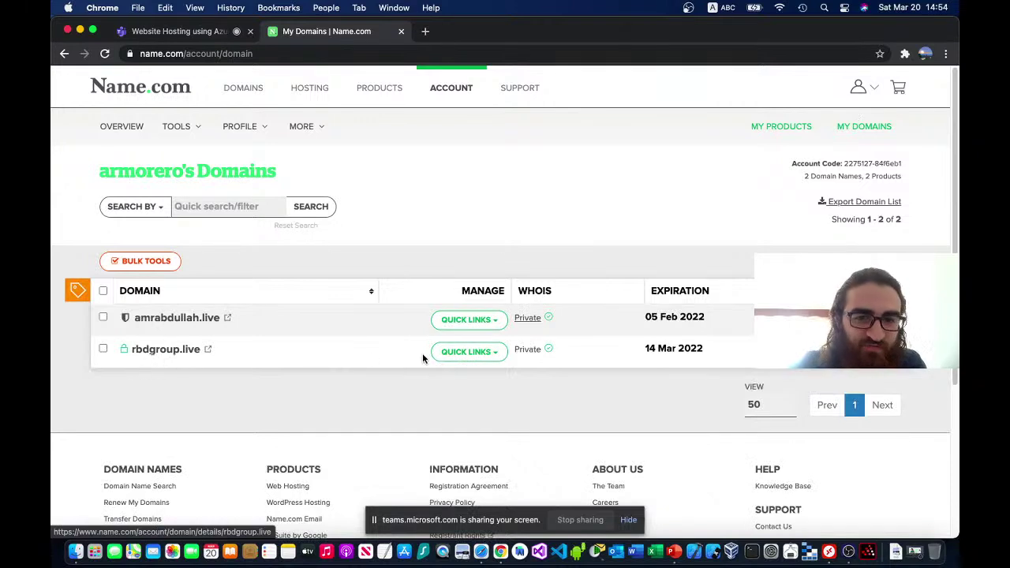
# - Open Manage DNS Records for rbdgroup.live and focus the Answer field
pyautogui.click(495, 355)
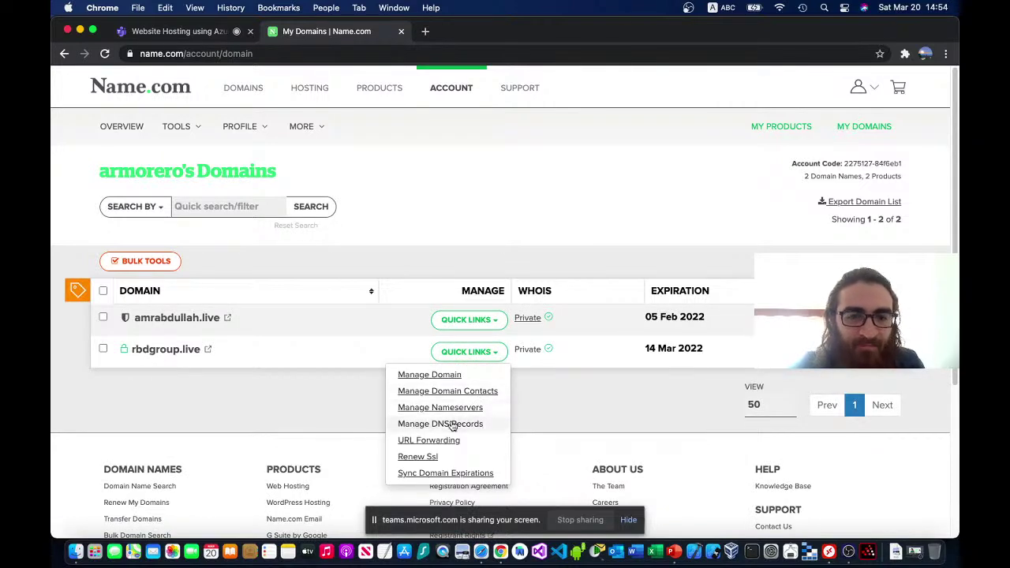
pyautogui.click(447, 424)
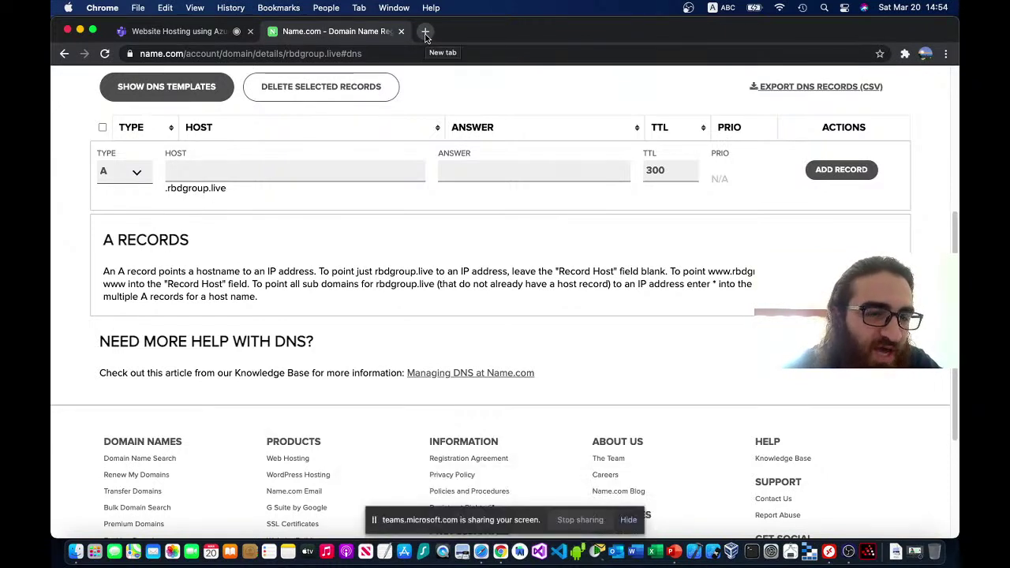
pyautogui.click(491, 174)
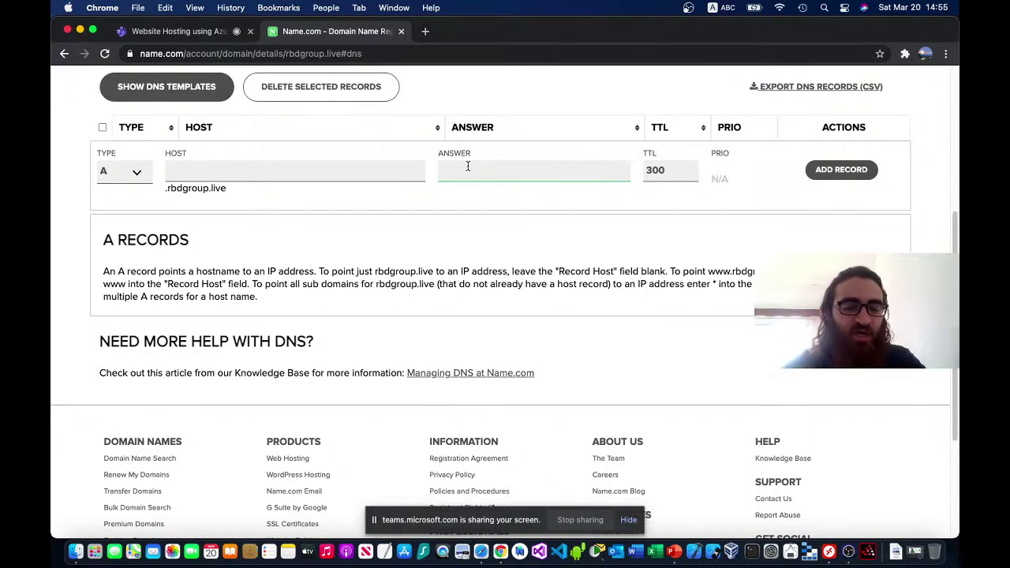
pyautogui.press('super+Tab')
pyautogui.press('super+Tab')
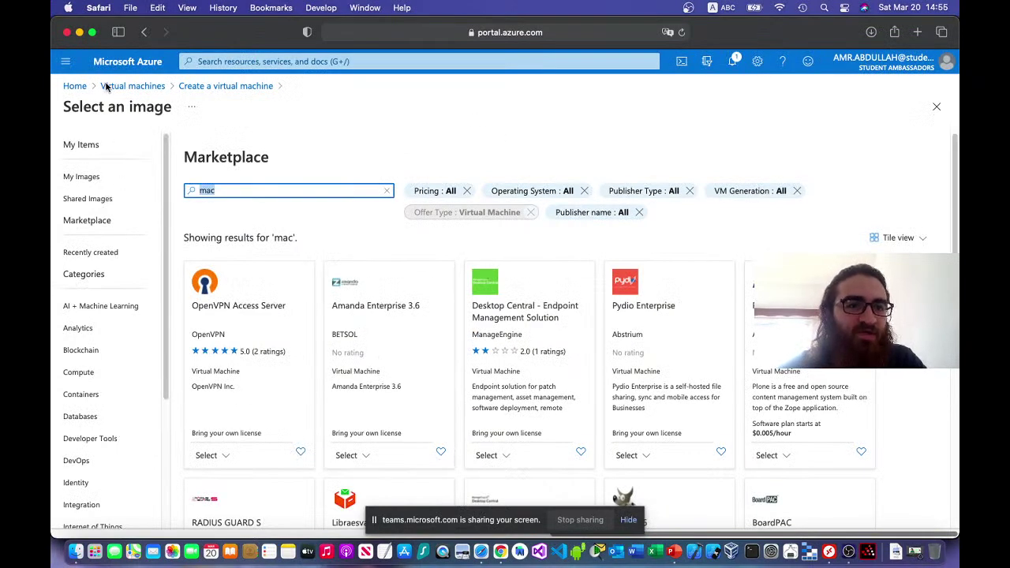
# - Open demonstrationVM's overview and copy its public IP address 13.77.64.52
pyautogui.click(109, 88)
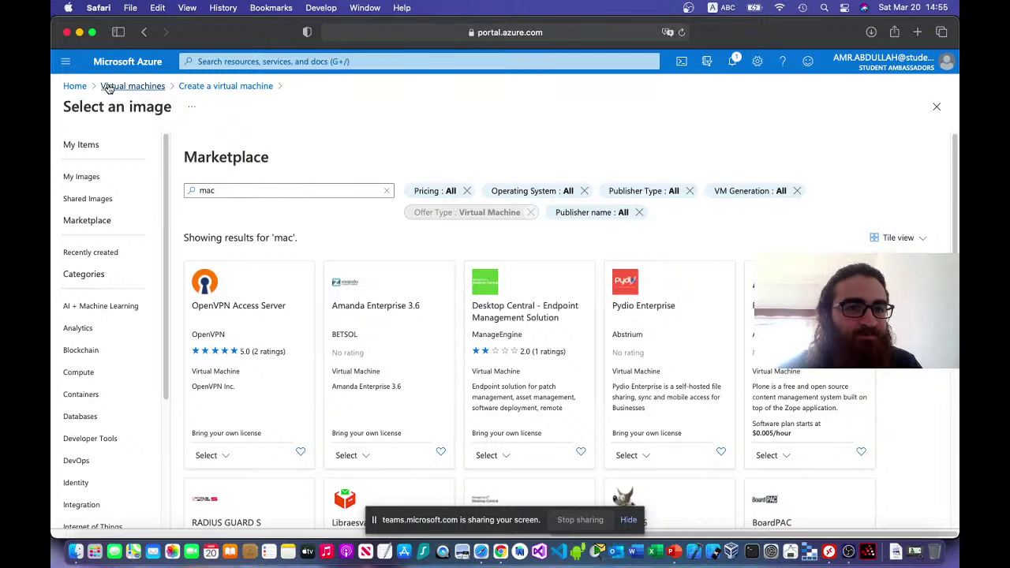
pyautogui.click(108, 84)
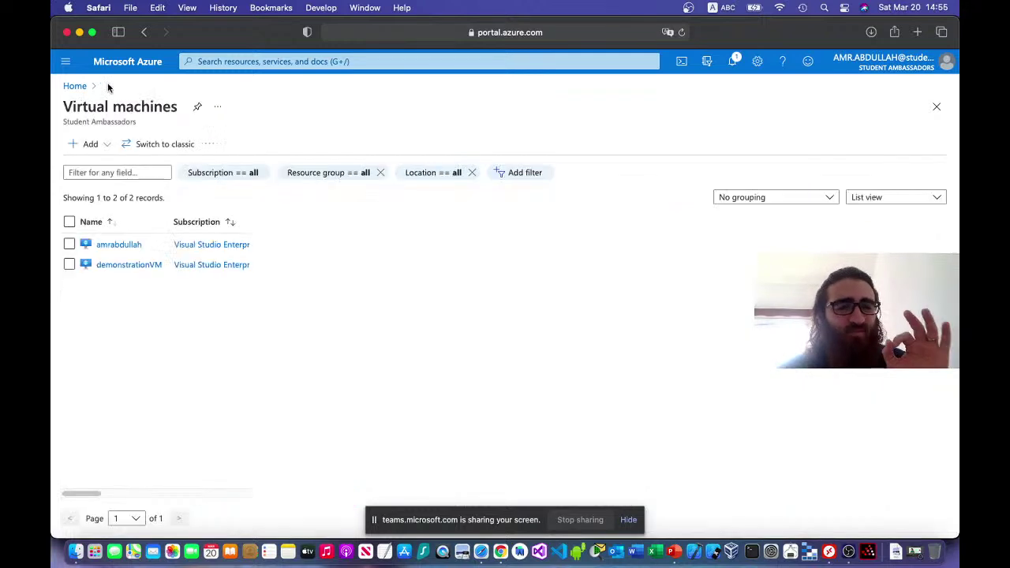
pyautogui.click(141, 268)
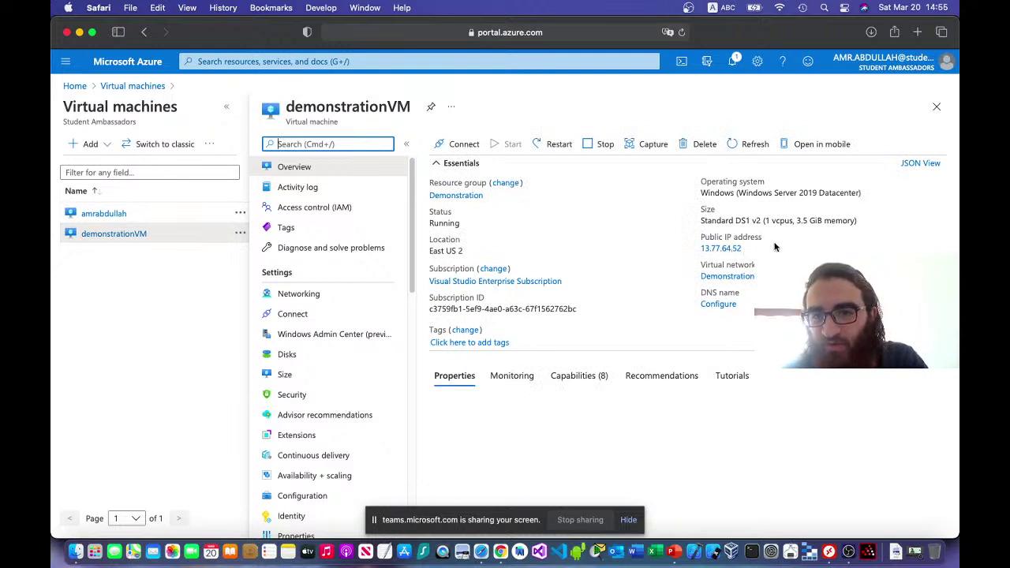
pyautogui.click(756, 242)
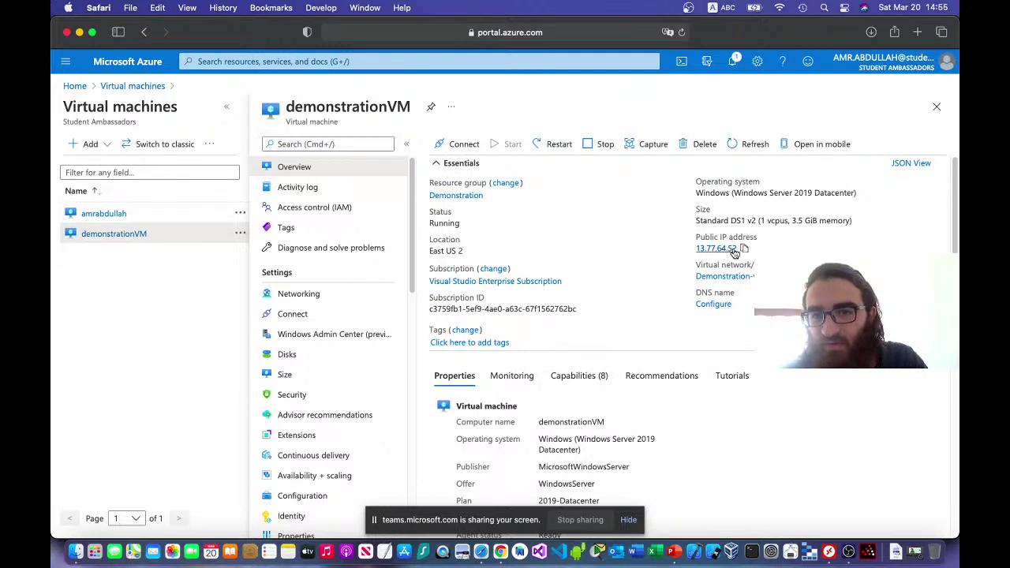
pyautogui.click(743, 248)
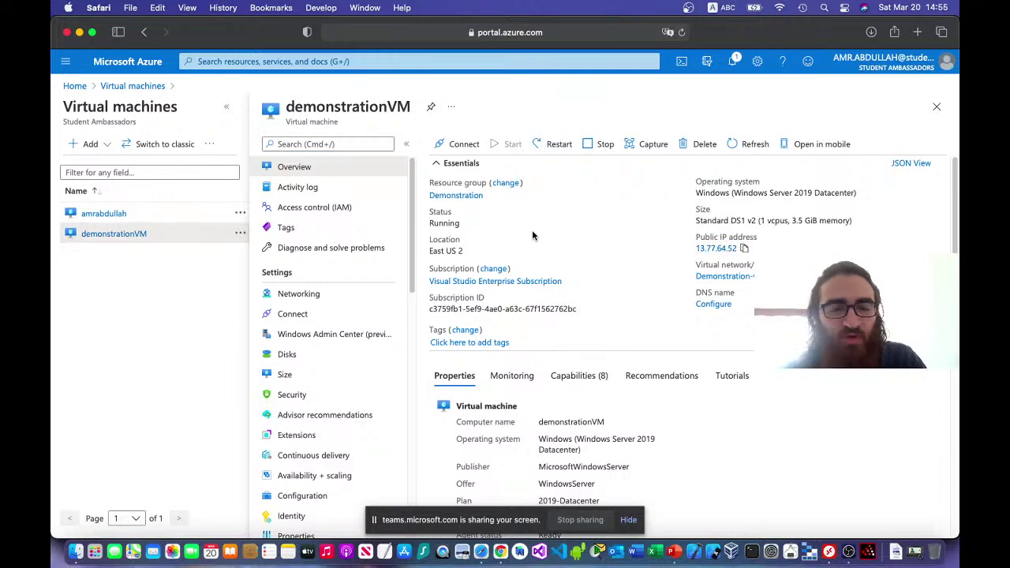
pyautogui.press('super+Tab')
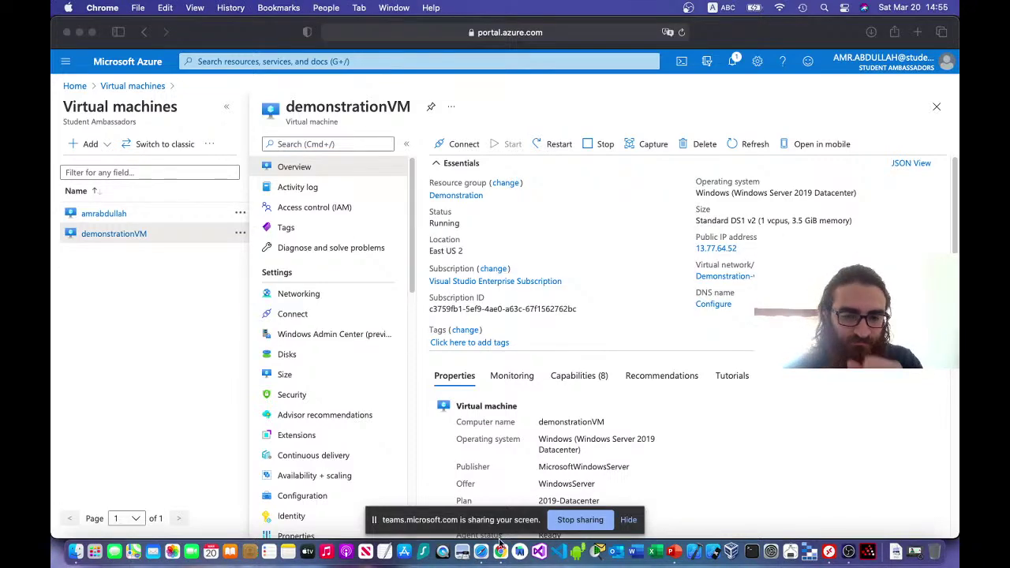
pyautogui.click(500, 546)
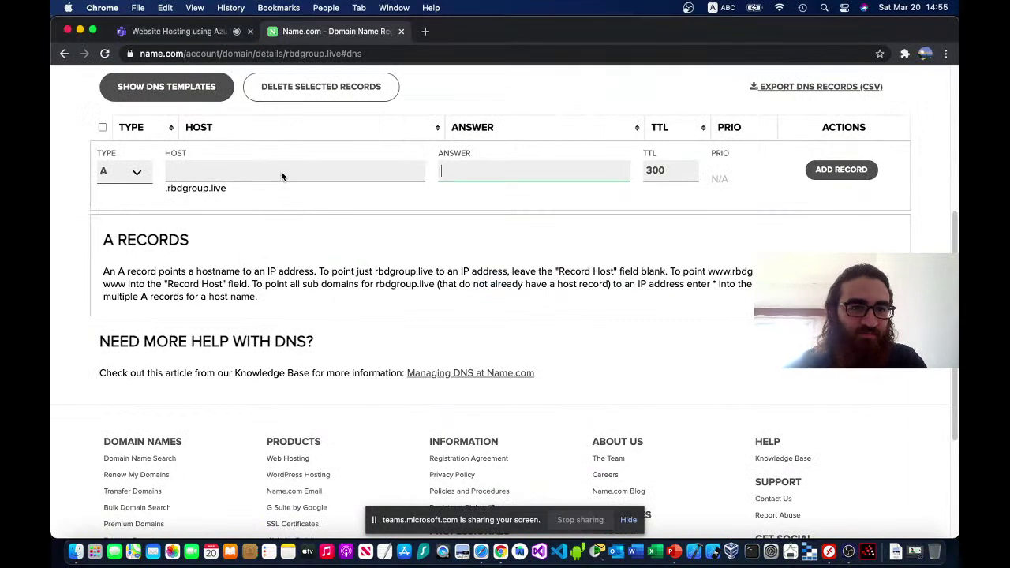
# - Add an A record with a blank host pointing rbdgroup.live to 13.77.64.52
pyautogui.click(281, 171)
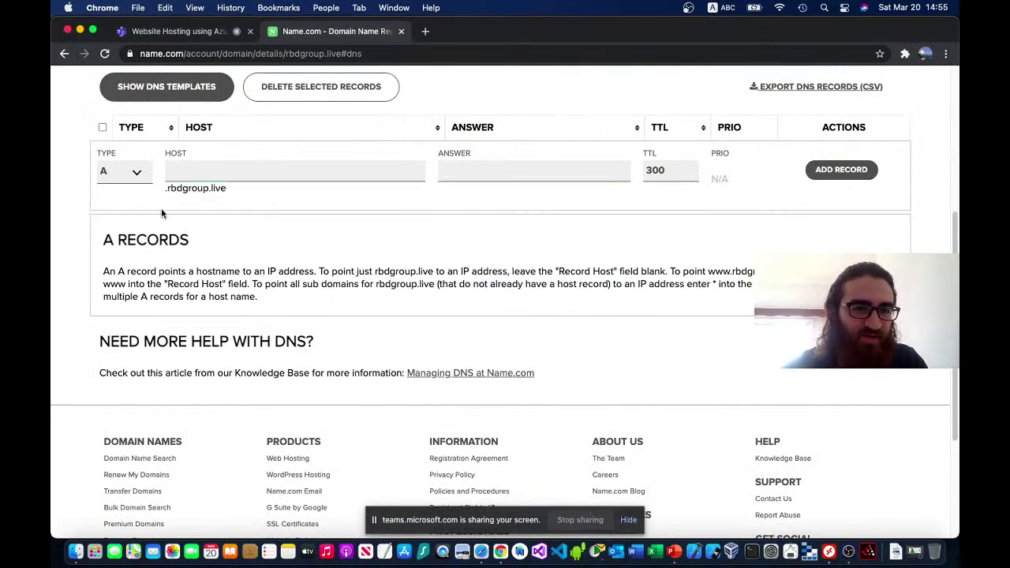
pyautogui.click(181, 172)
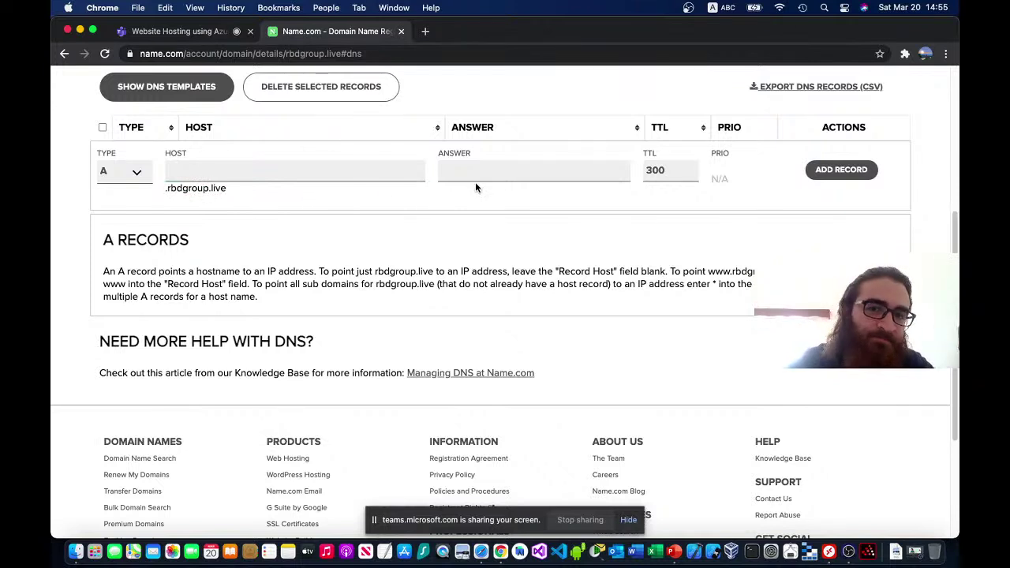
pyautogui.press('super+v')
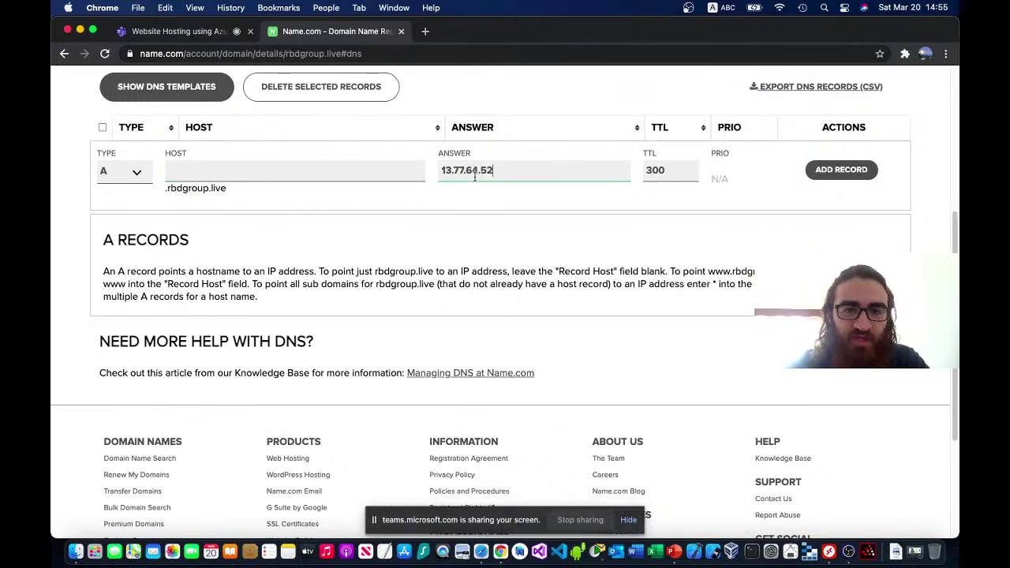
pyautogui.click(841, 170)
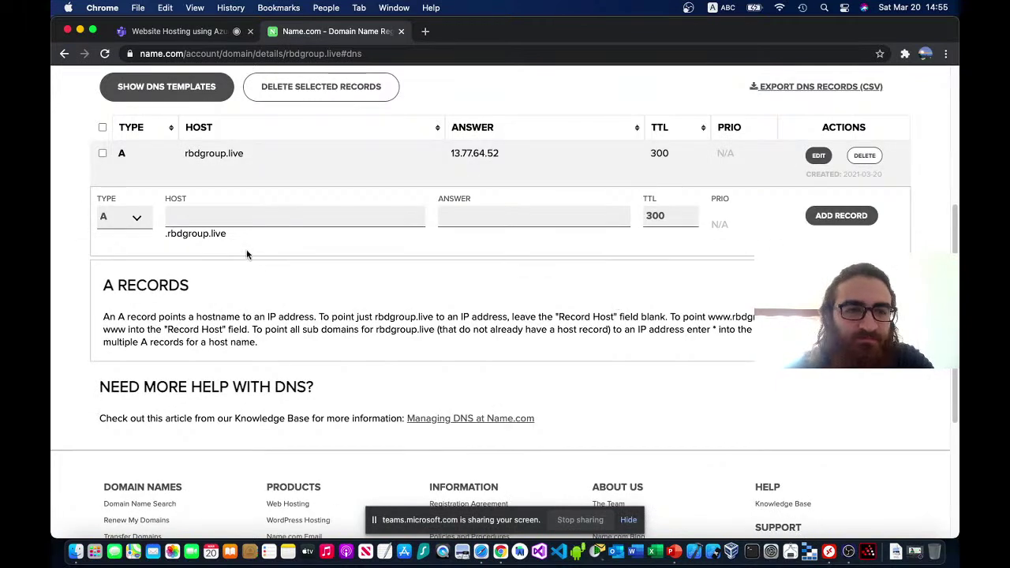
# - Add an A record for host www pointing to 13.77.64.52
pyautogui.click(186, 220)
pyautogui.write('www')
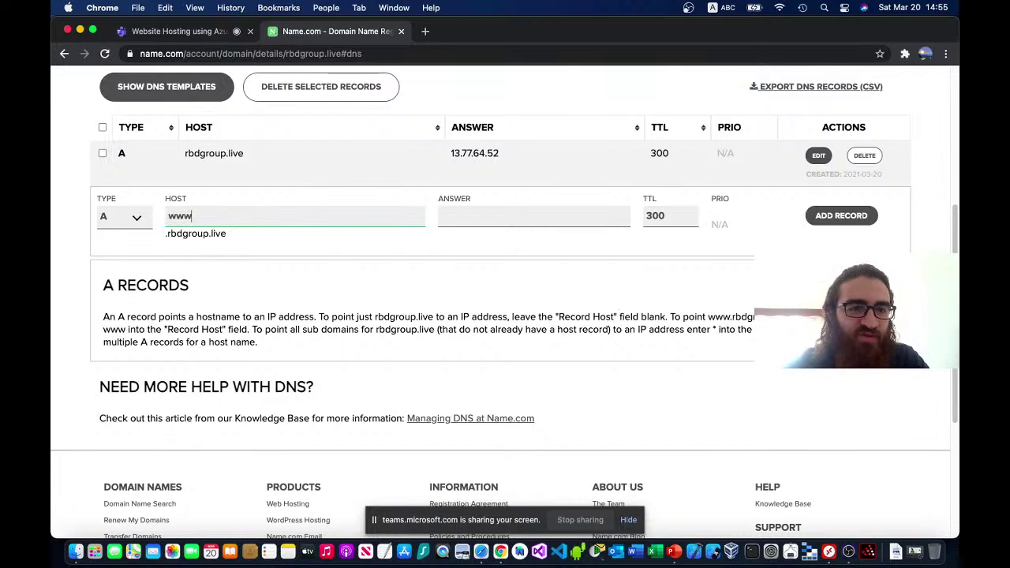
pyautogui.click(480, 214)
pyautogui.press('super+v')
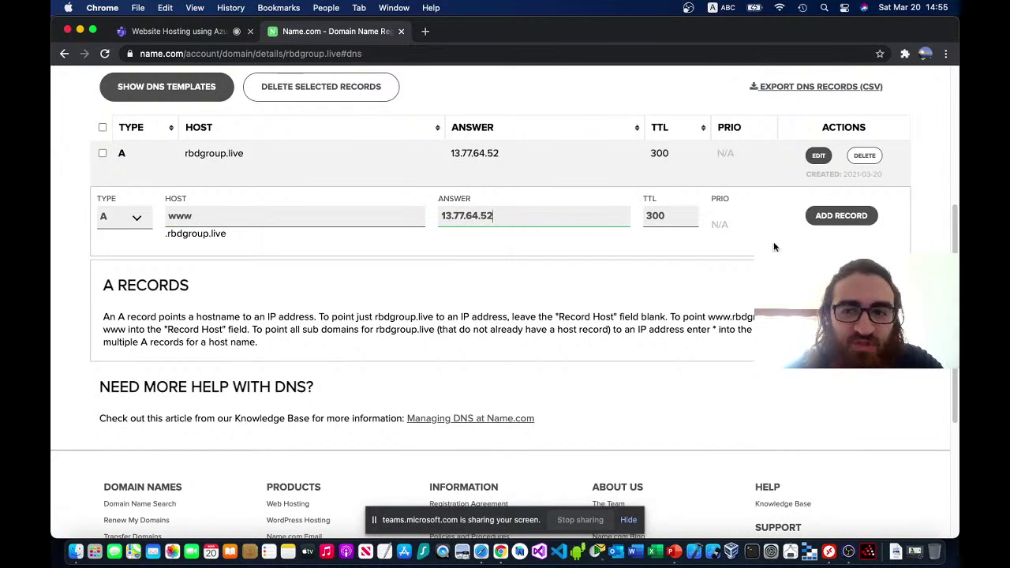
pyautogui.click(829, 218)
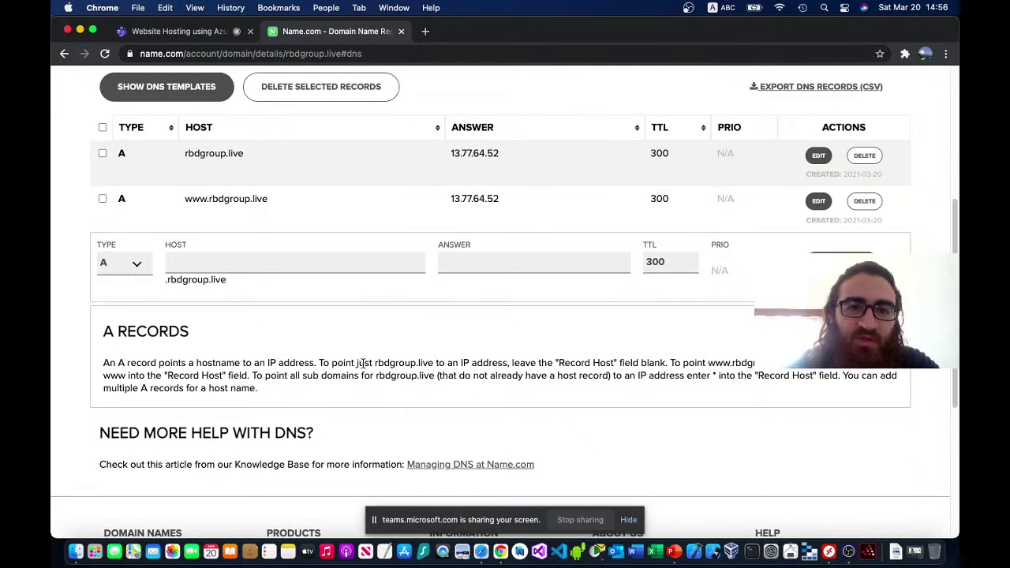
pyautogui.scroll(2, 361, 357)
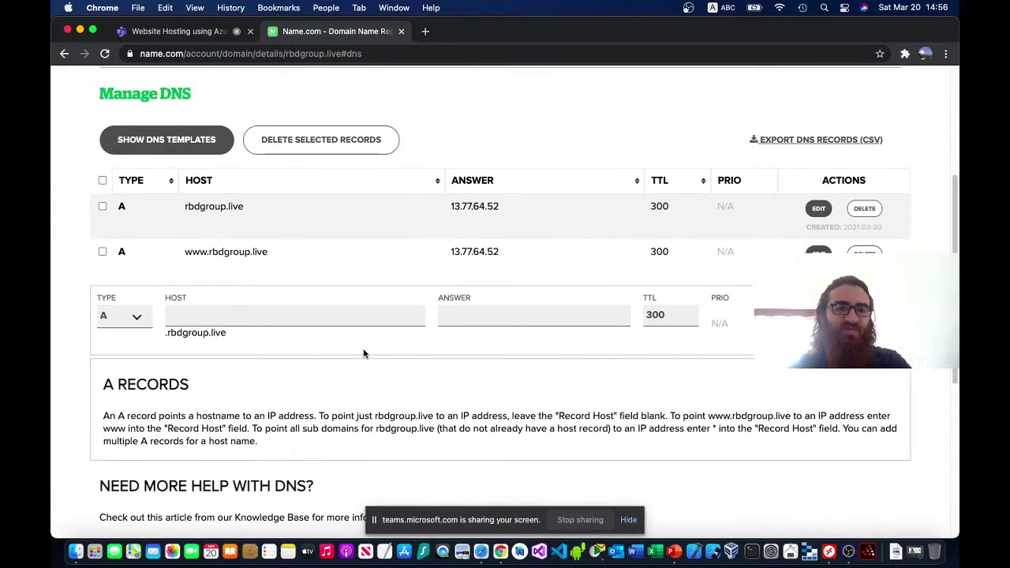
pyautogui.moveTo(246, 205); pyautogui.dragTo(182, 206)
pyautogui.press('super+c')
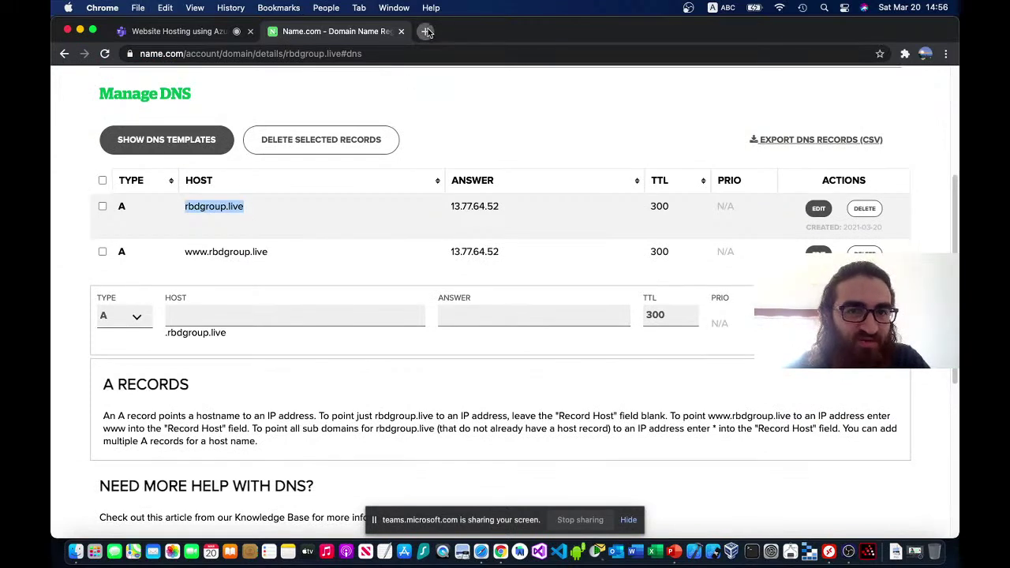
# - Load rbdgroup.live in a new Chrome tab
pyautogui.click(426, 32)
pyautogui.press('super+v')
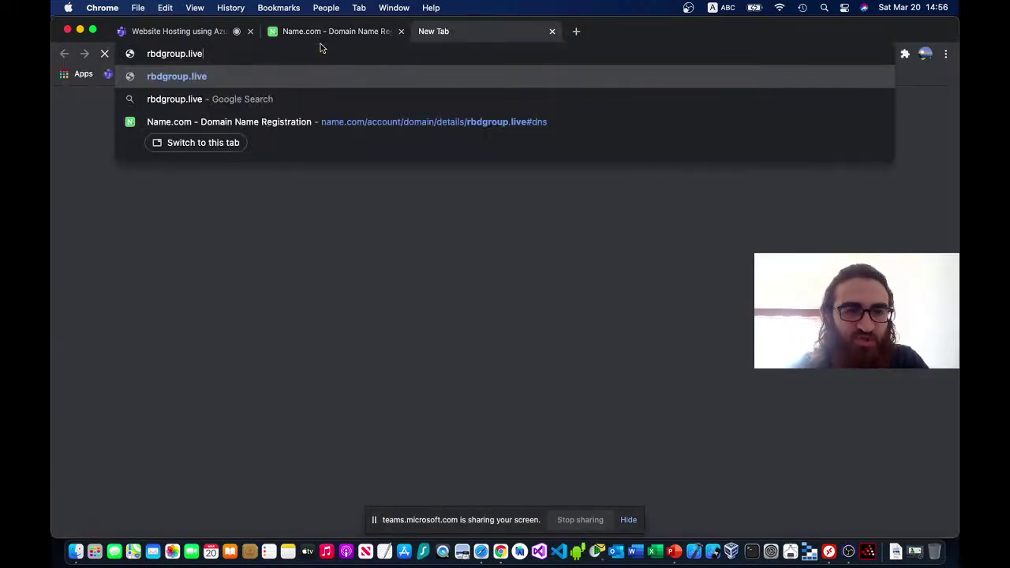
pyautogui.press('Return')
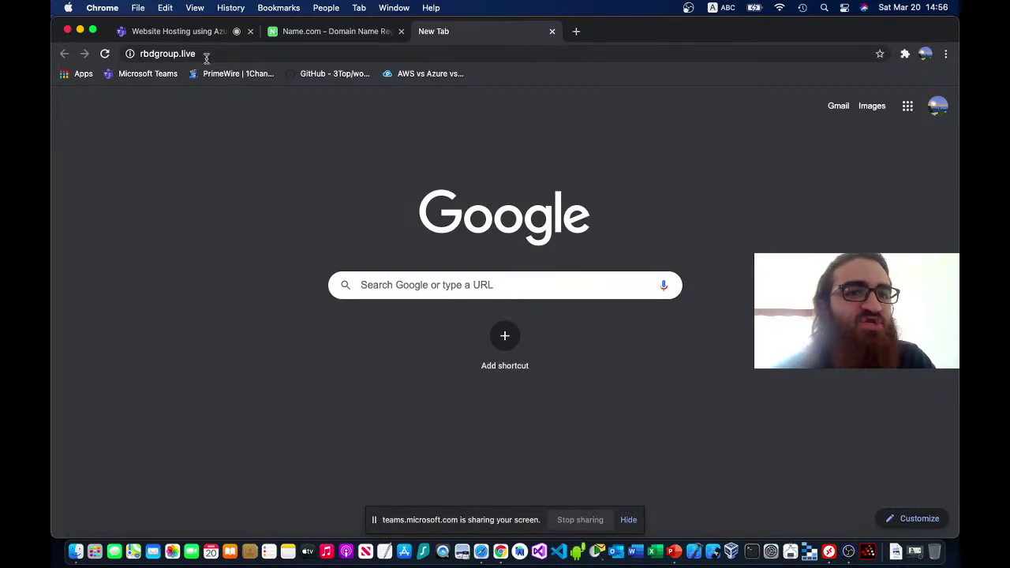
# - Compare the site security info of rbdgroup.live and Name.com, then close the test tab
pyautogui.click(130, 56)
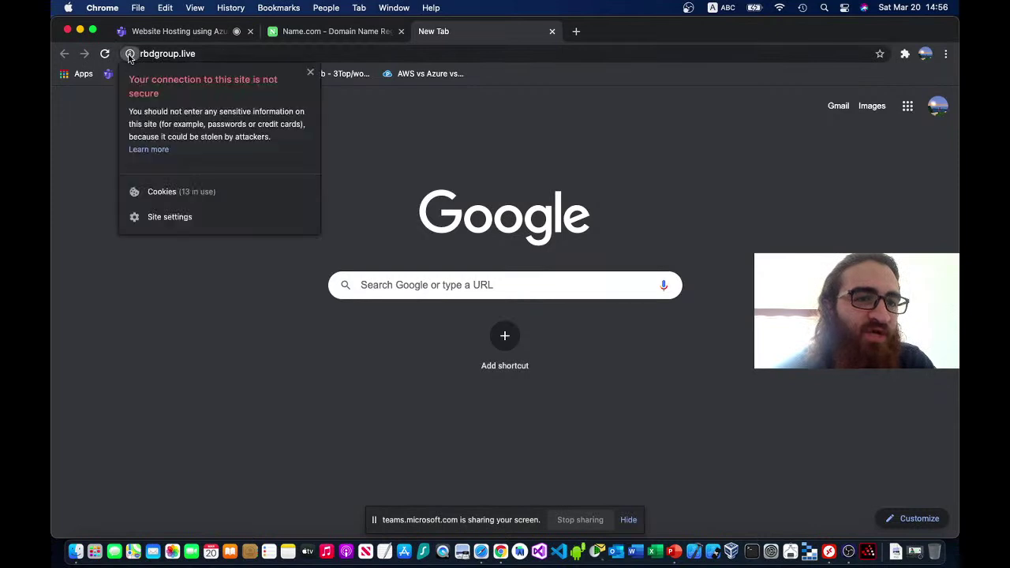
pyautogui.click(288, 39)
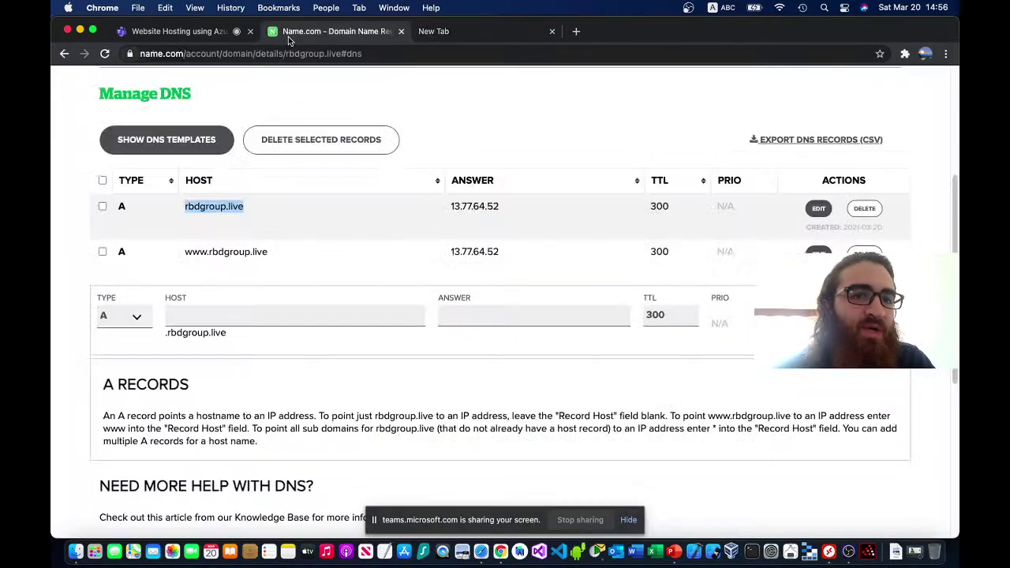
pyautogui.click(131, 54)
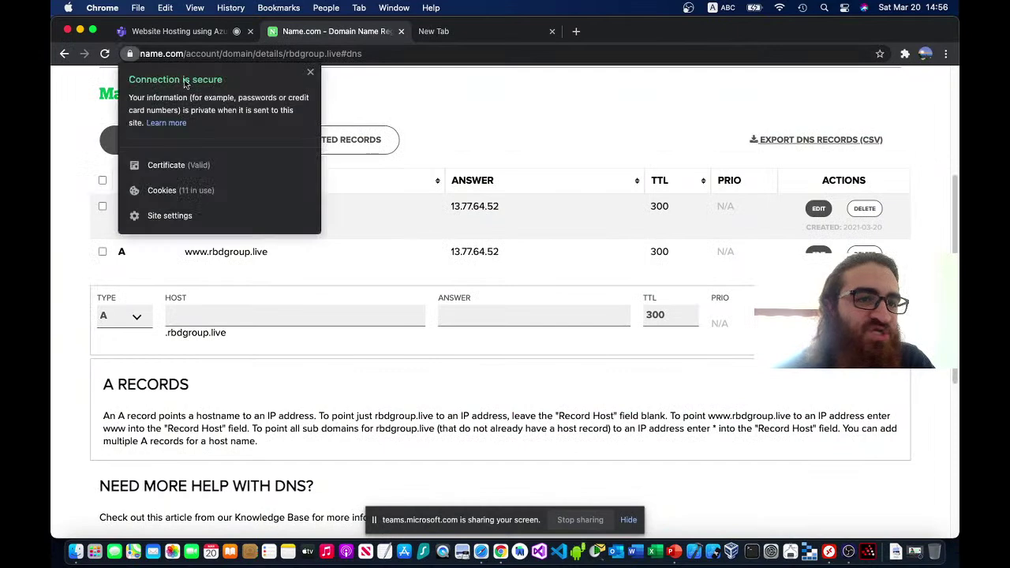
pyautogui.click(446, 35)
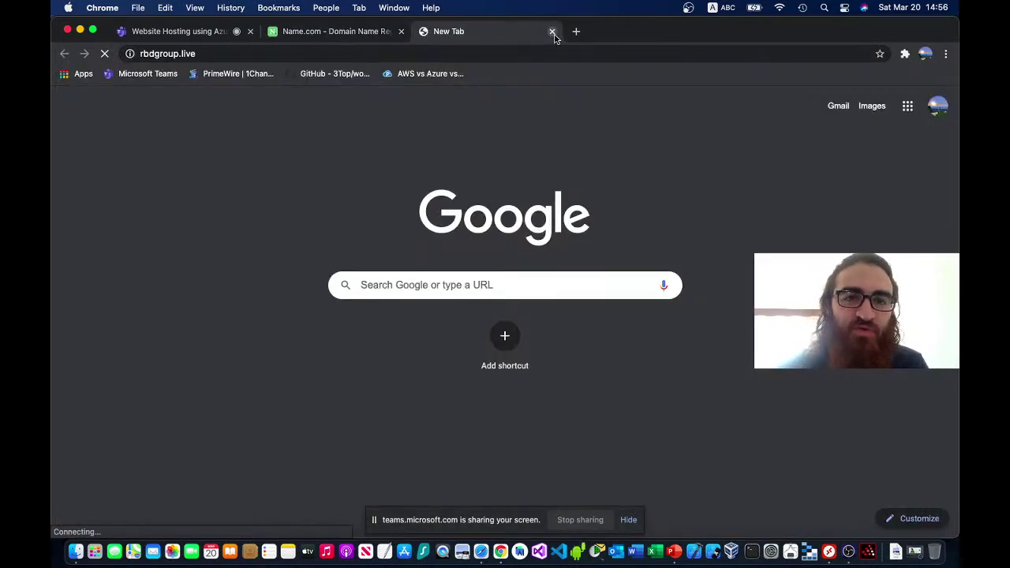
pyautogui.click(552, 31)
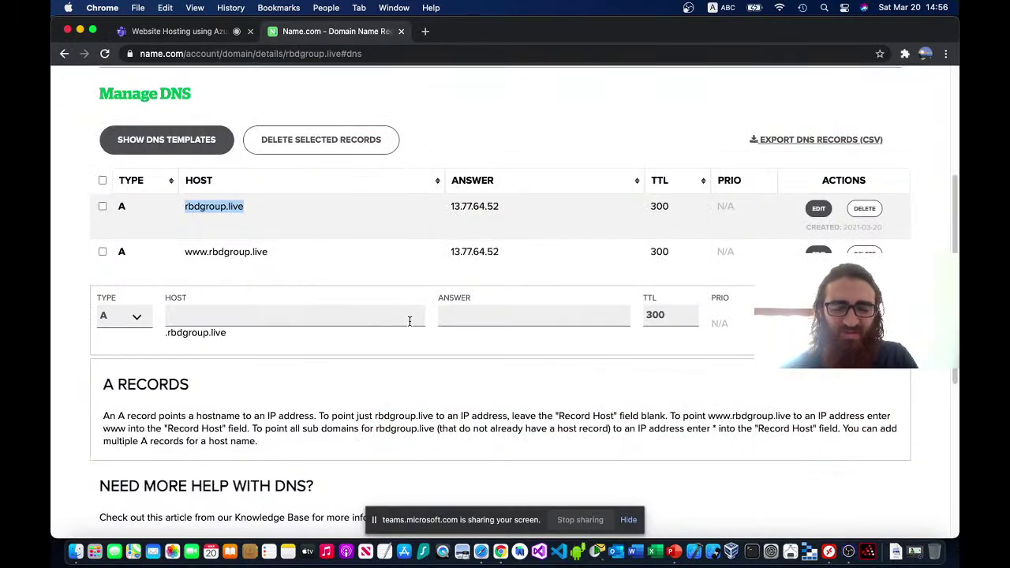
pyautogui.press('super+Tab')
pyautogui.press('super+Tab')
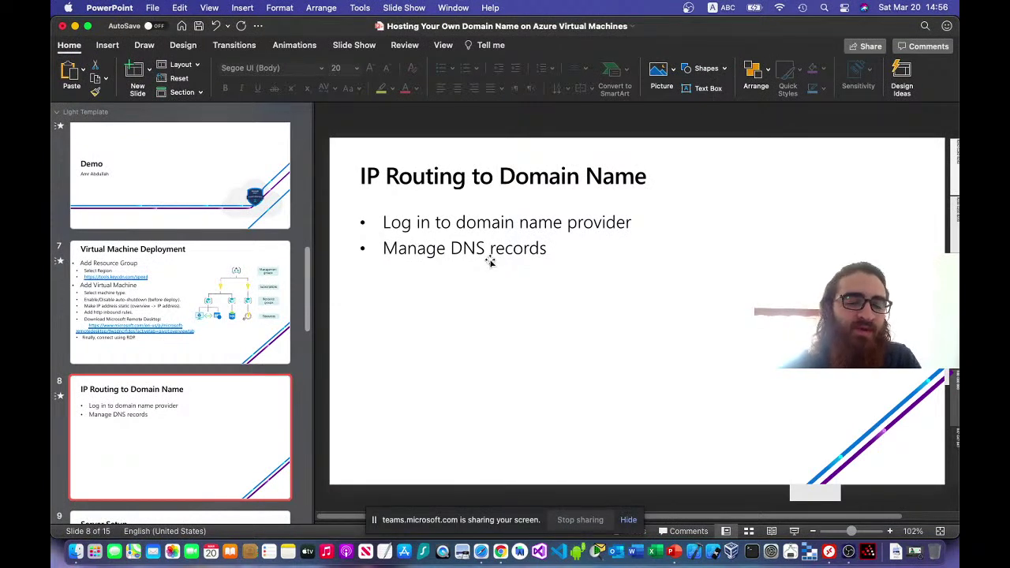
# - Move down to slide 9, Server Setup, then switch to Microsoft Remote Desktop
pyautogui.scroll(-2, 200, 432)
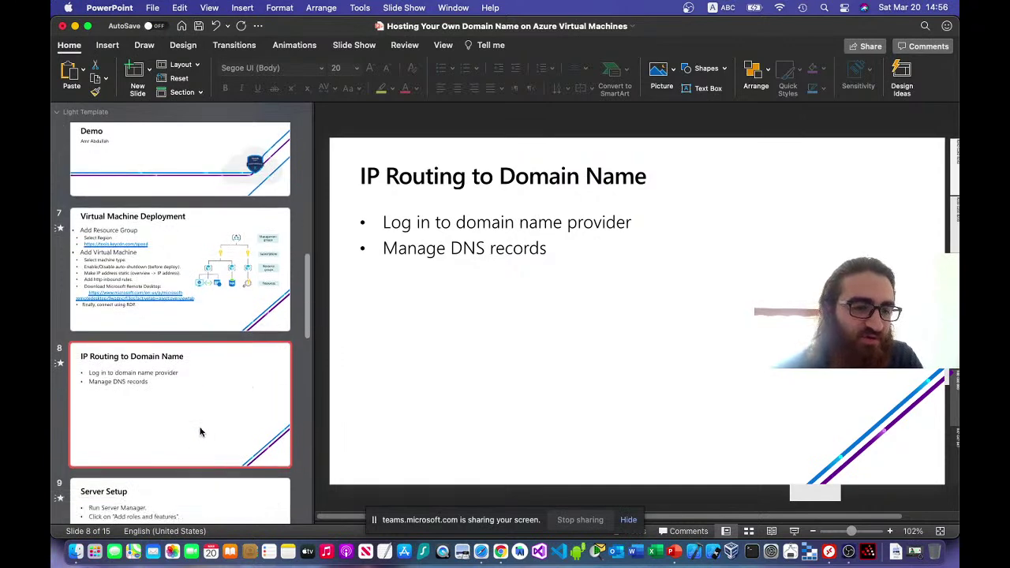
pyautogui.scroll(-5, 200, 432)
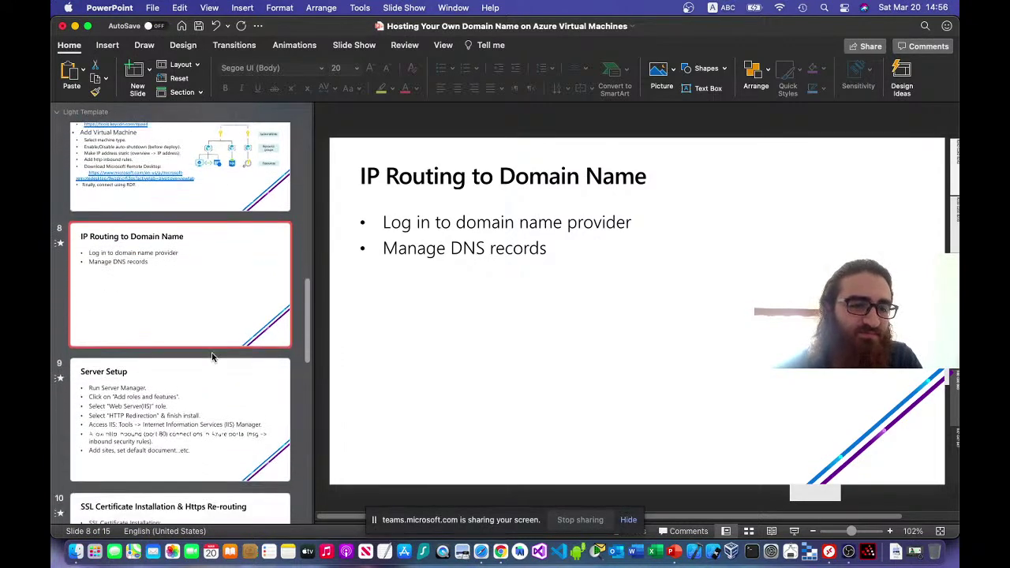
pyautogui.scroll(-5, 211, 356)
pyautogui.click(213, 267)
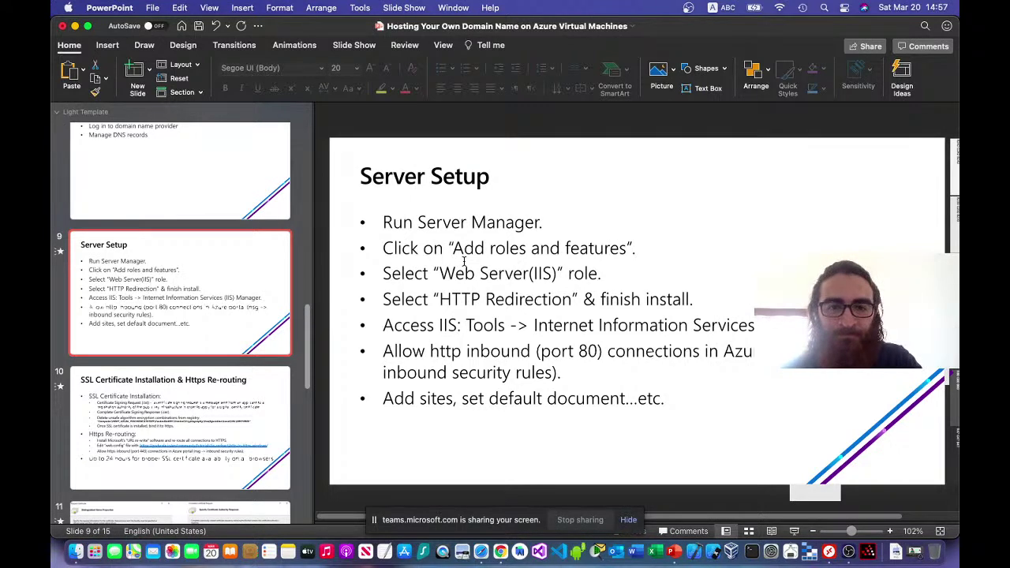
pyautogui.press('super+Tab')
pyautogui.press('super+Tab')
pyautogui.press('super+Tab')
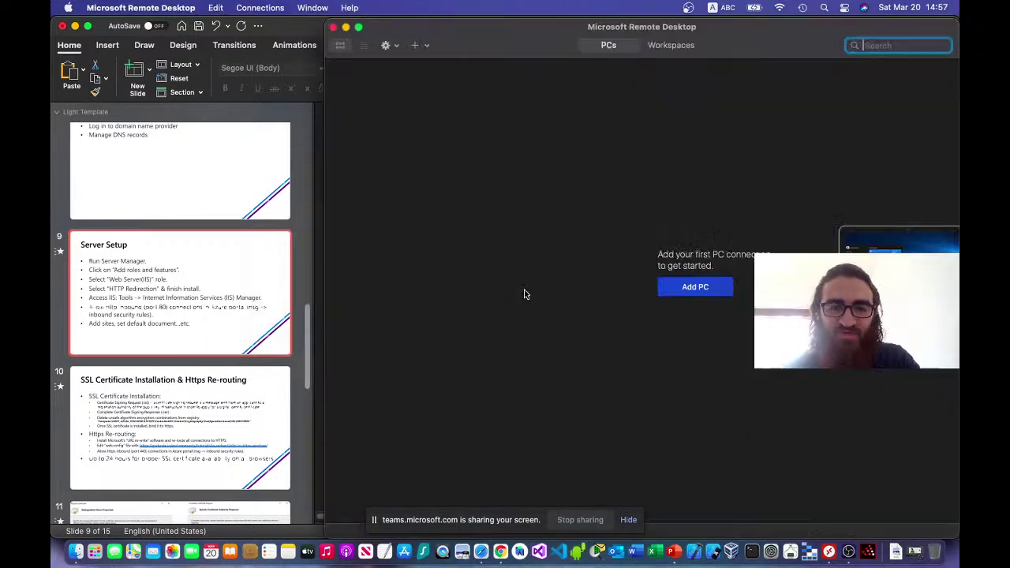
# - Restart Server Manager from Start, dismiss the Windows Admin Center prompt, and start Add Roles and Features
pyautogui.hotkey('ctrl', 'Right')
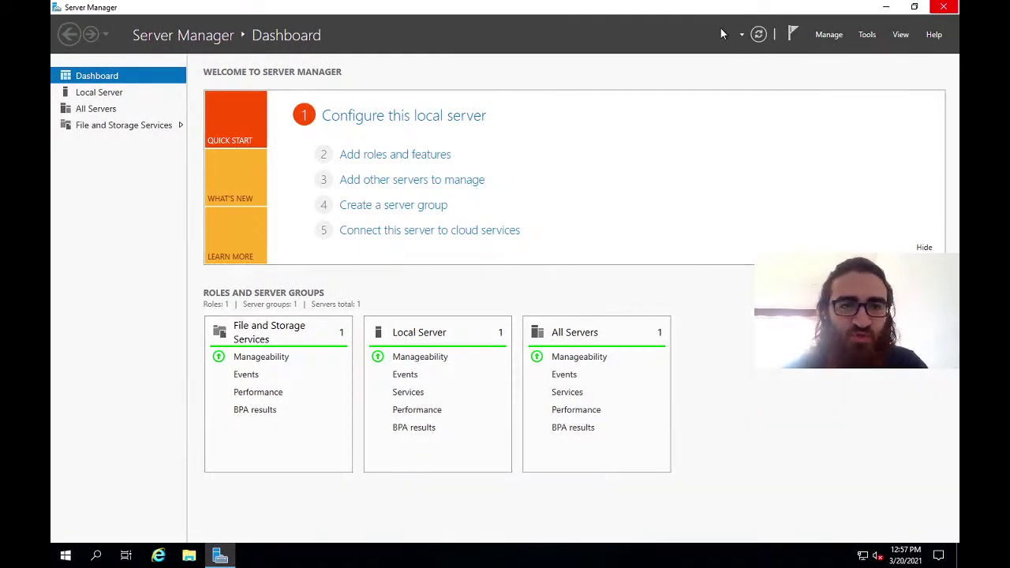
pyautogui.click(942, 6)
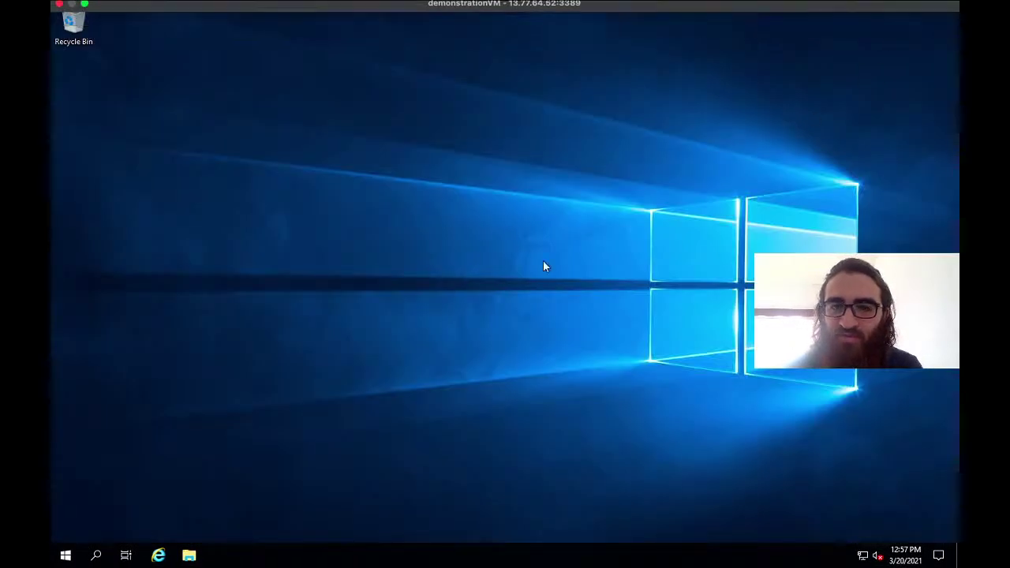
pyautogui.click(63, 556)
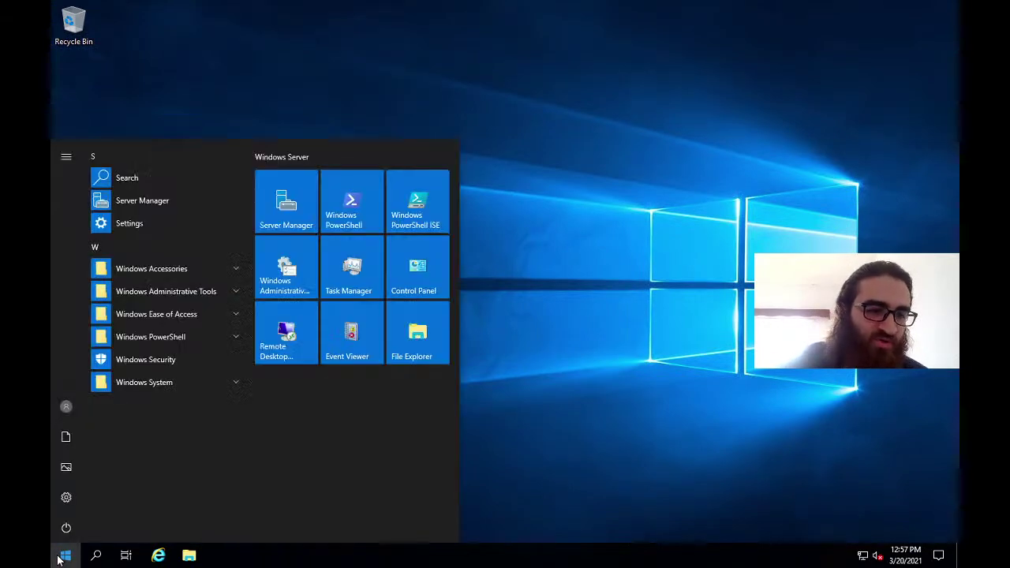
pyautogui.click(147, 202)
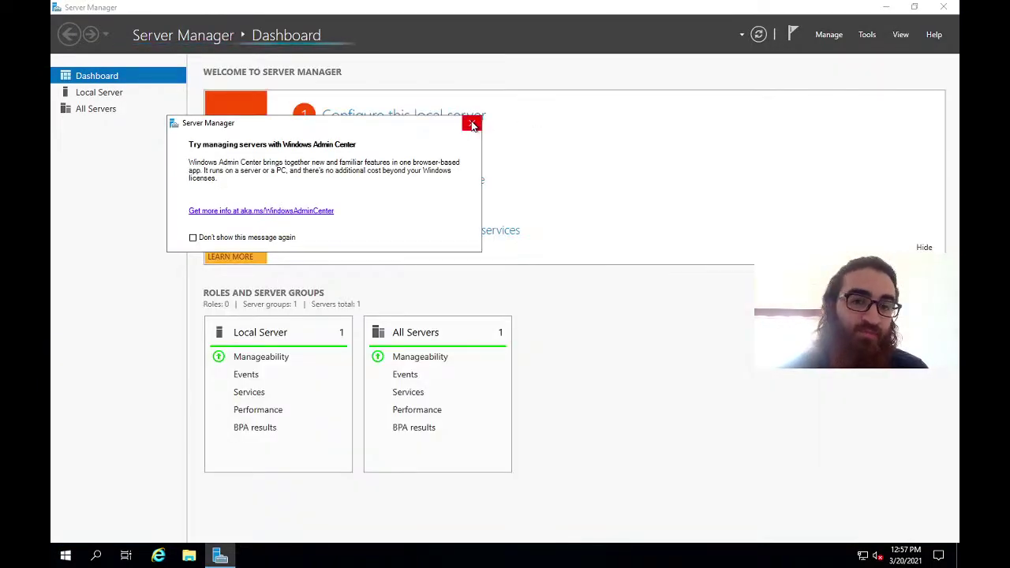
pyautogui.click(471, 123)
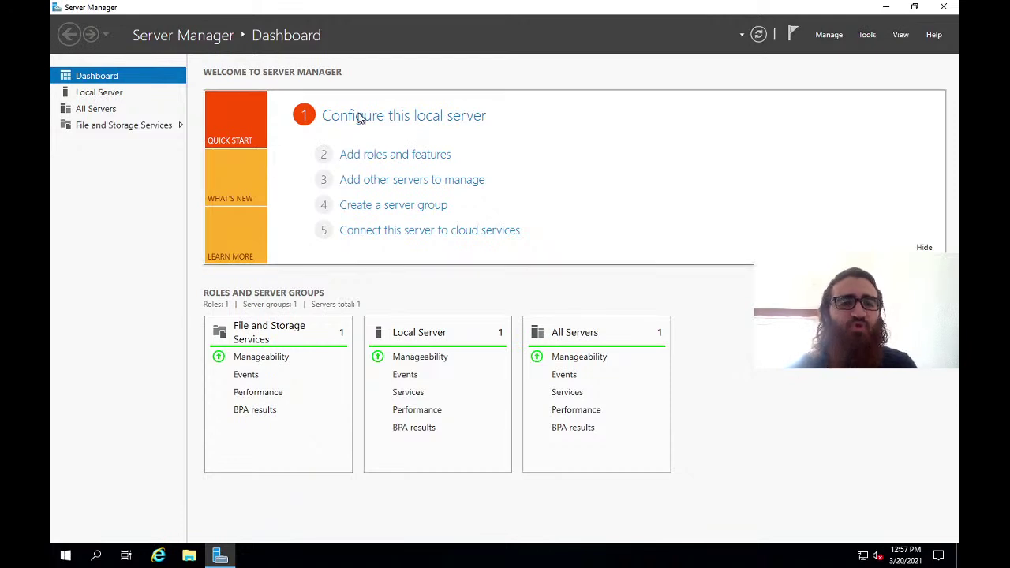
pyautogui.click(375, 156)
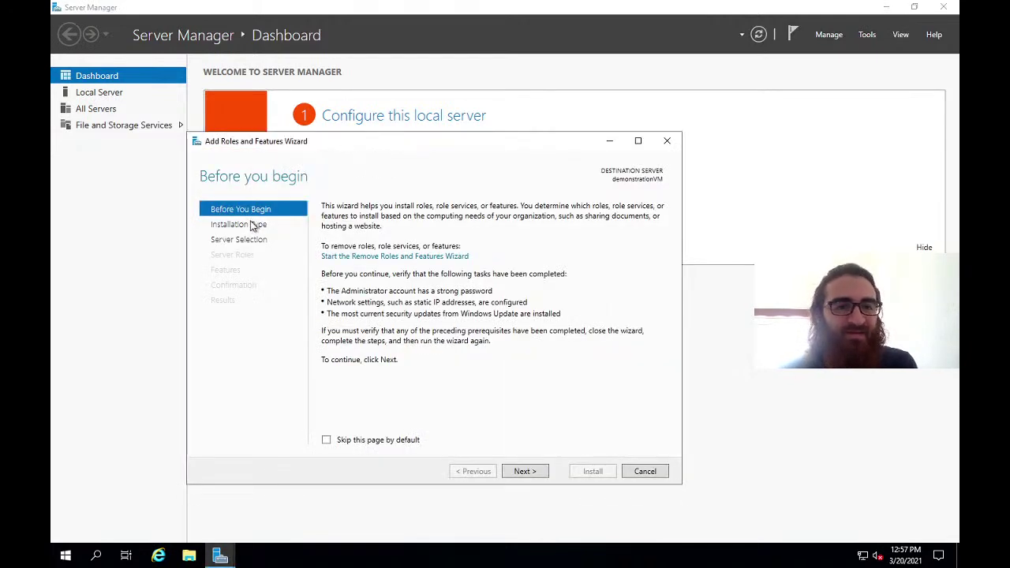
# - Skip Before You Begin by default, keep Role-based installation, and target demonstrationVM
pyautogui.click(407, 439)
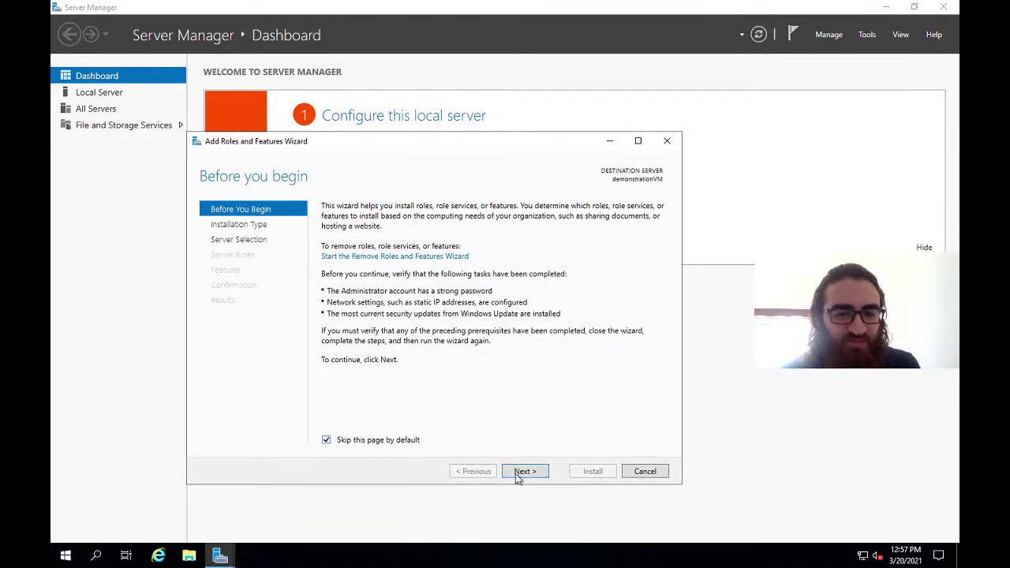
pyautogui.click(524, 471)
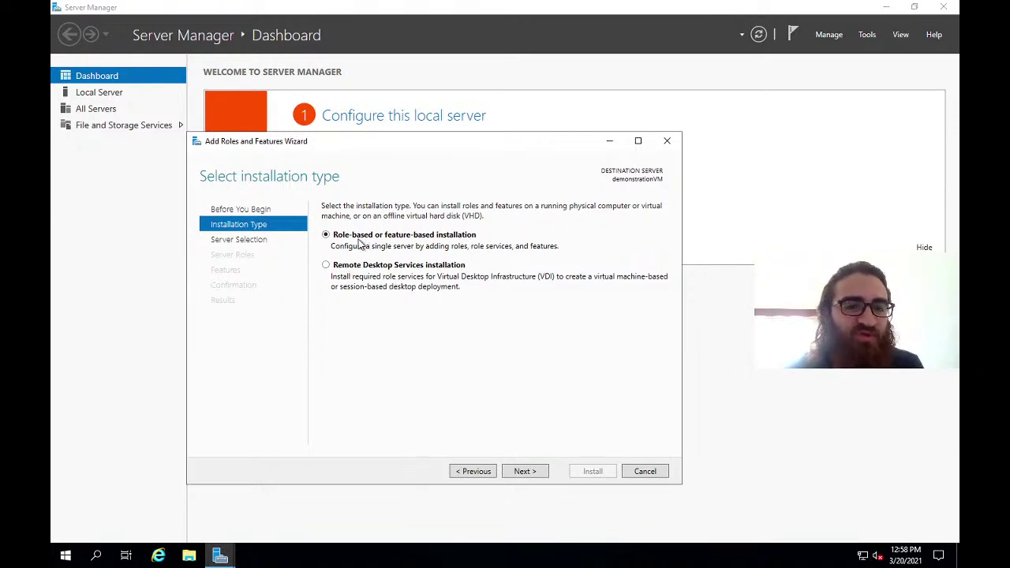
pyautogui.click(521, 471)
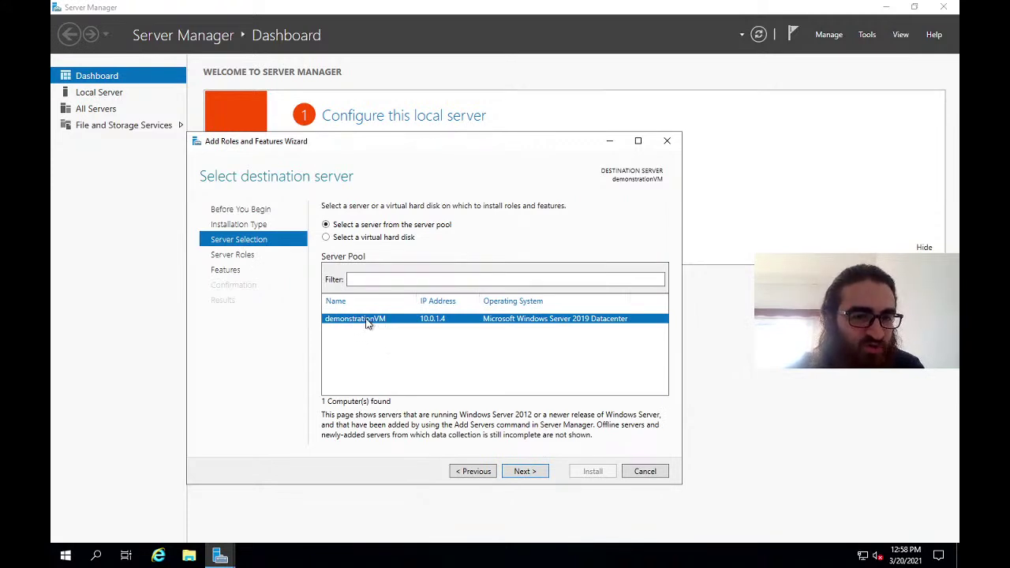
pyautogui.click(521, 471)
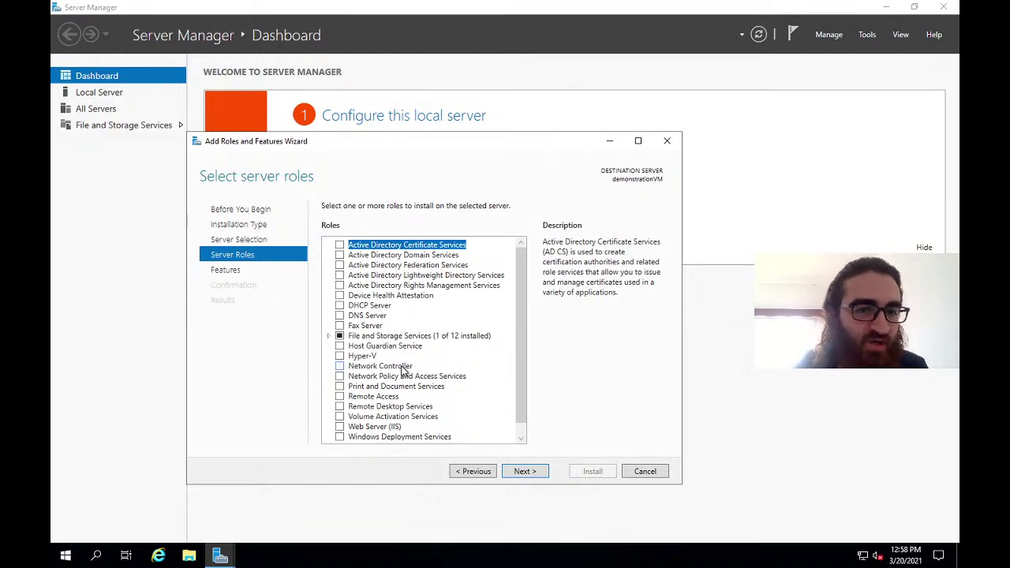
# - Select the Web Server (IIS) role and add its required management tools
pyautogui.scroll(-1, 402, 371)
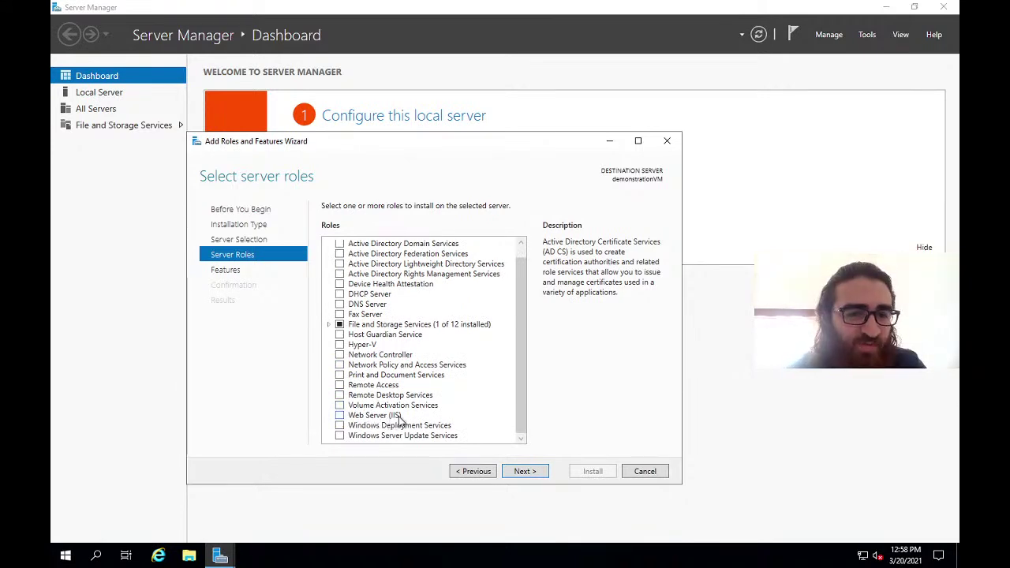
pyautogui.click(340, 415)
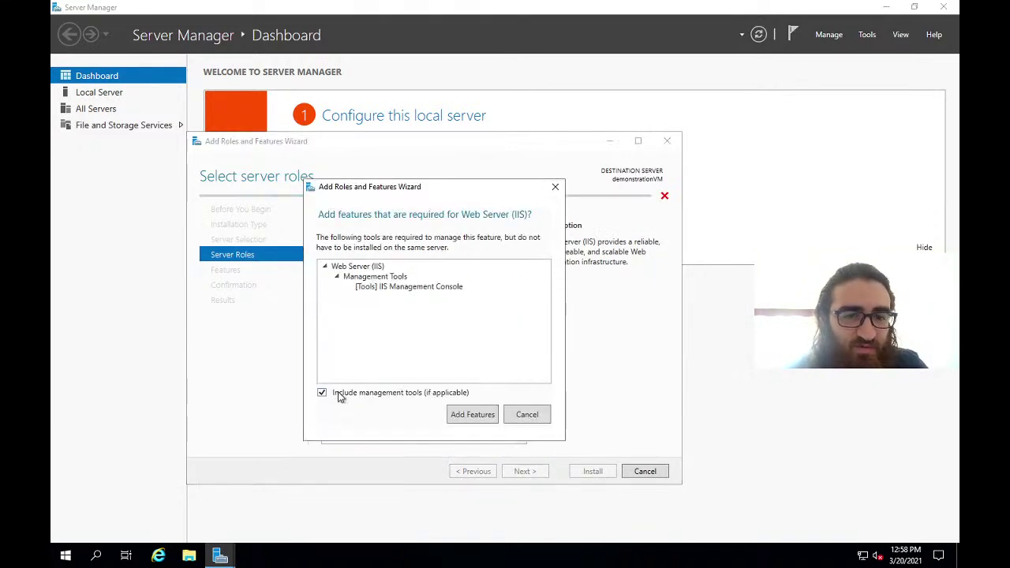
pyautogui.click(470, 416)
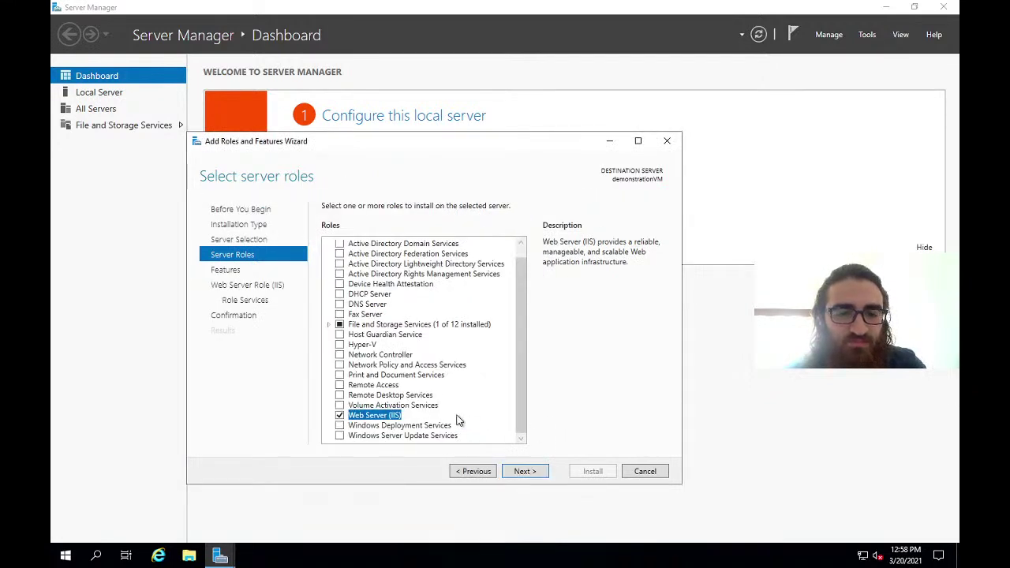
pyautogui.click(524, 471)
# - Review the Features list and continue without adding any features
pyautogui.scroll(-3, 477, 378)
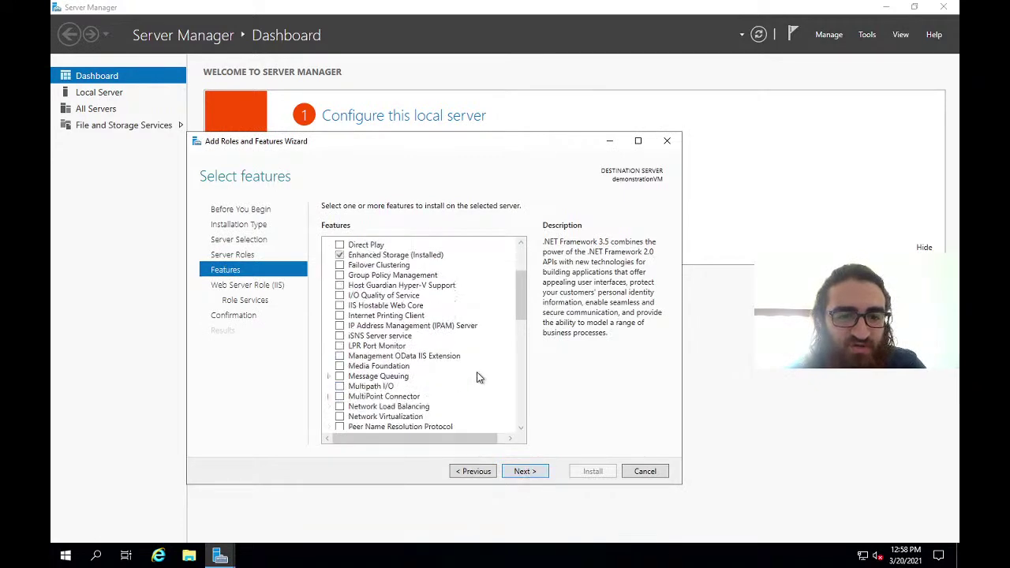
pyautogui.scroll(-10, 477, 378)
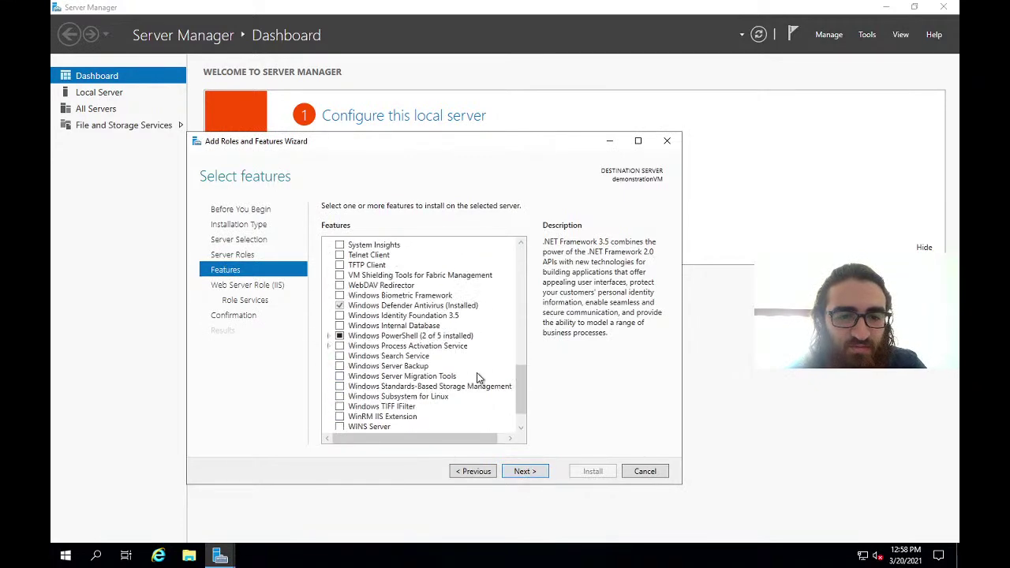
pyautogui.scroll(-2, 476, 378)
pyautogui.scroll(15, 476, 378)
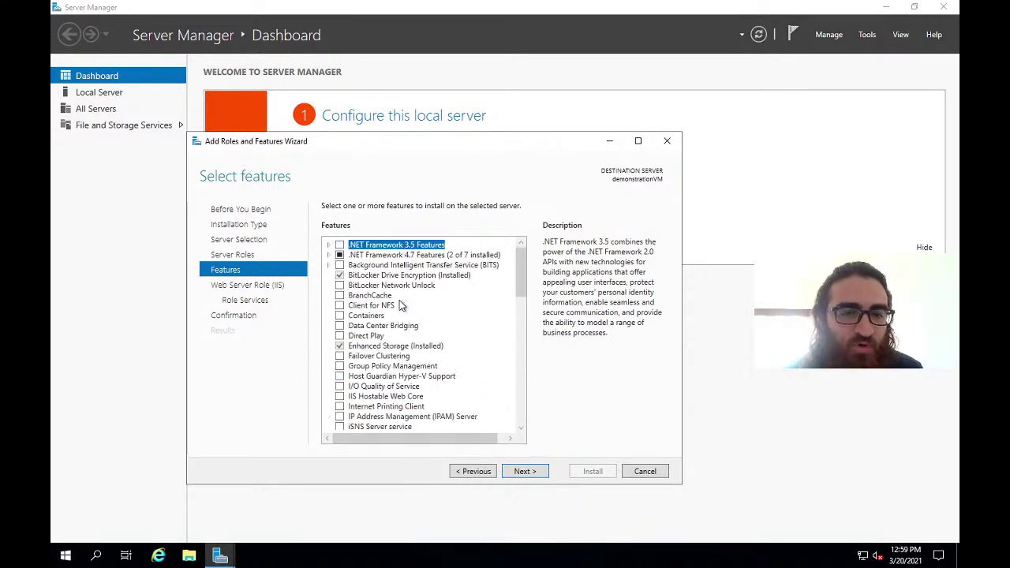
pyautogui.scroll(-14, 439, 405)
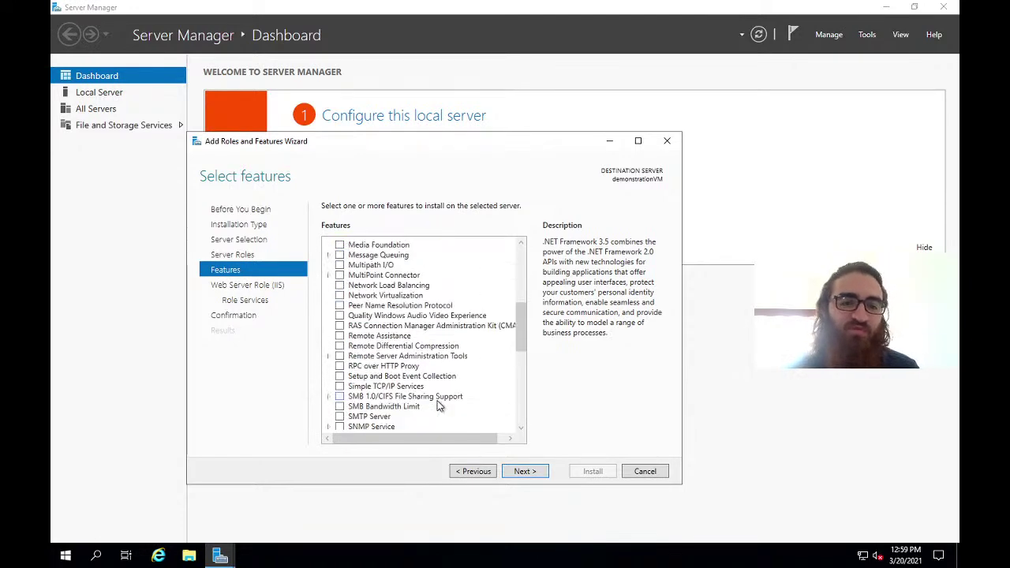
pyautogui.scroll(-2, 439, 405)
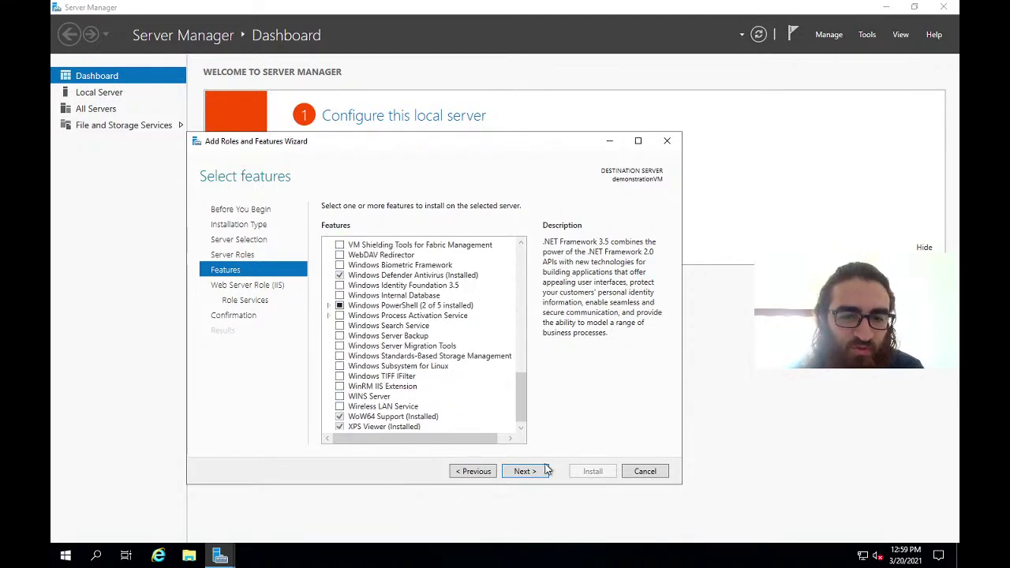
pyautogui.click(516, 472)
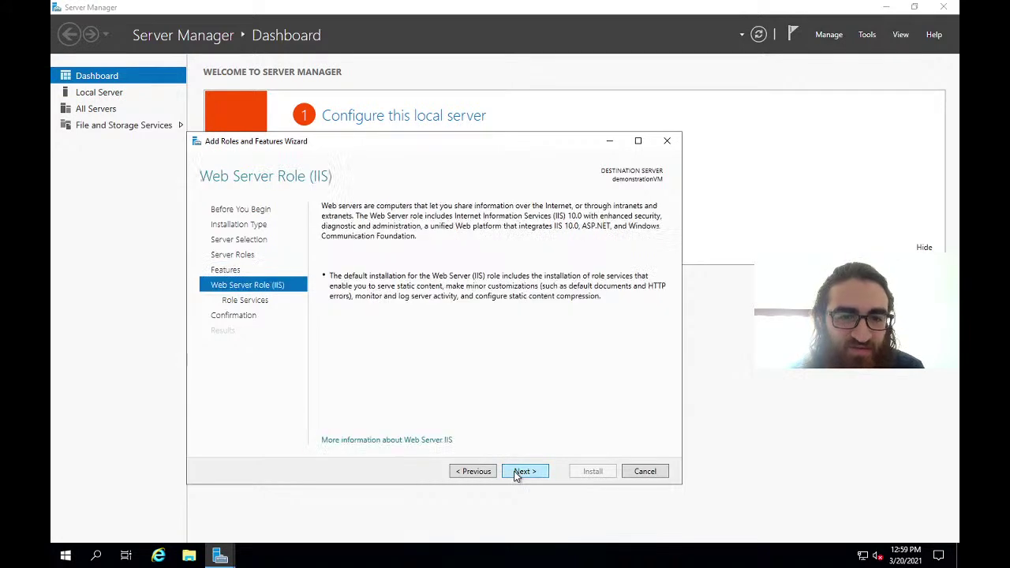
# - Check HTTP Redirection under Common HTTP Features and proceed to the confirmation page
pyautogui.click(516, 472)
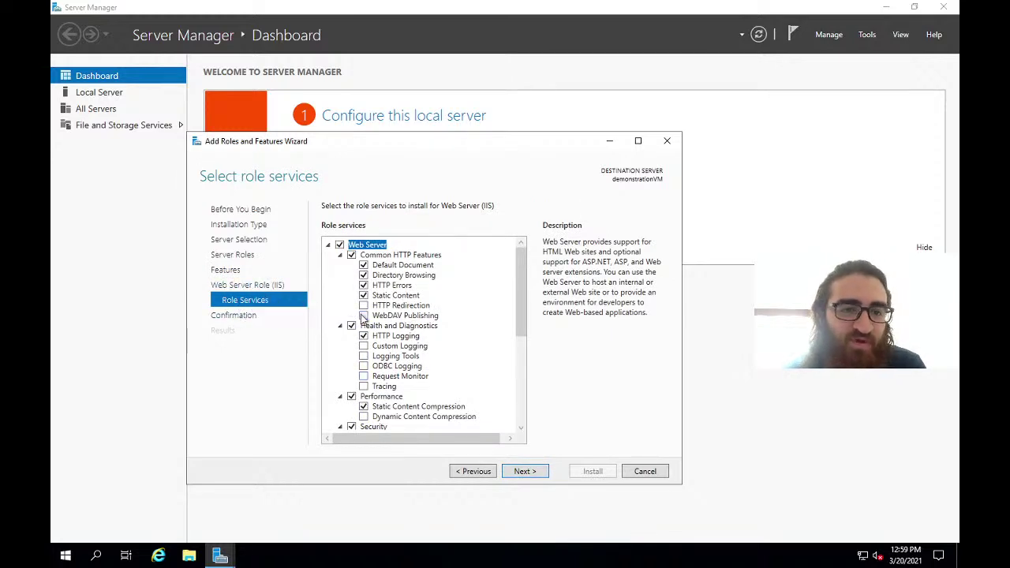
pyautogui.scroll(-6, 446, 383)
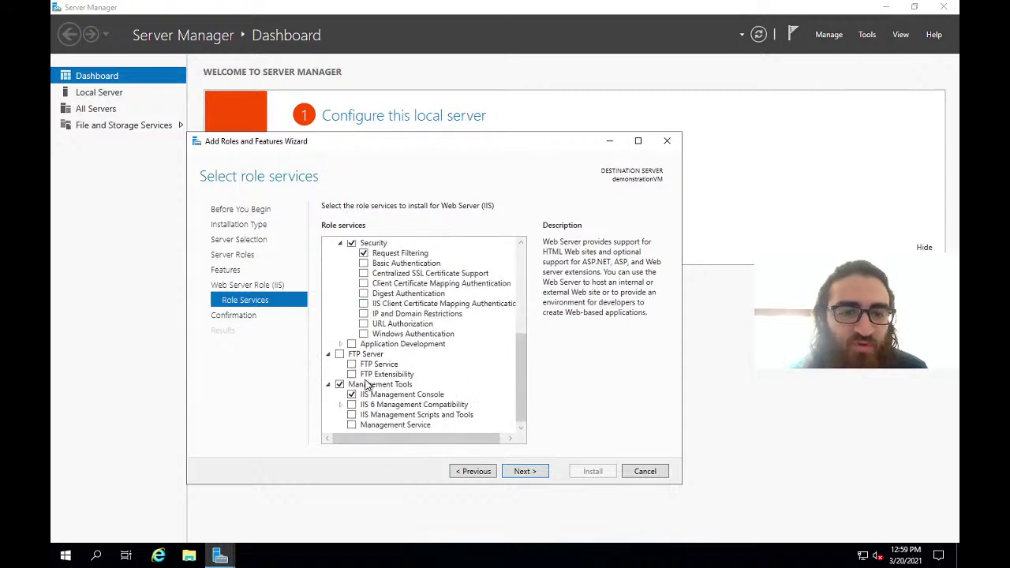
pyautogui.scroll(2, 438, 381)
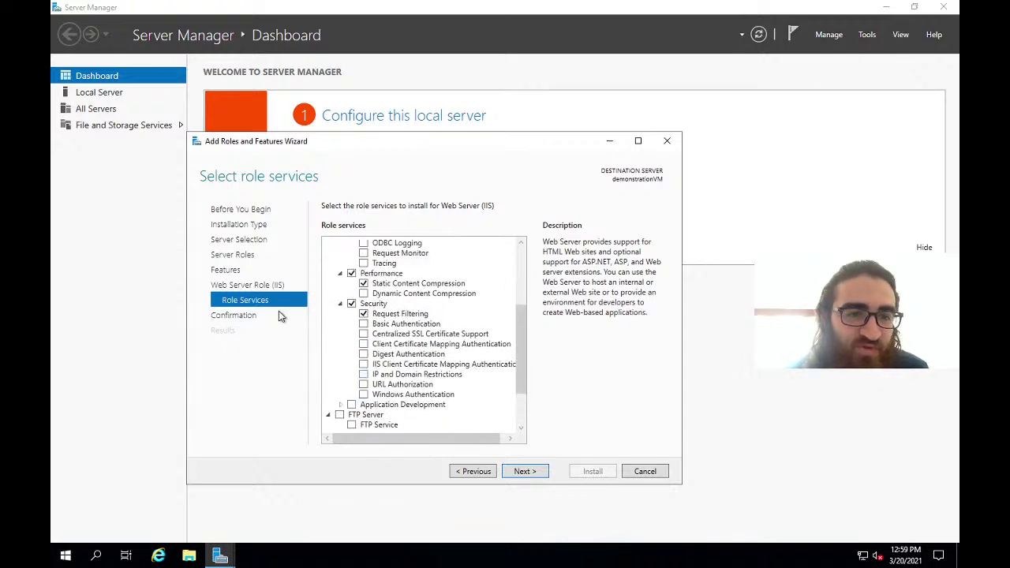
pyautogui.scroll(1, 425, 353)
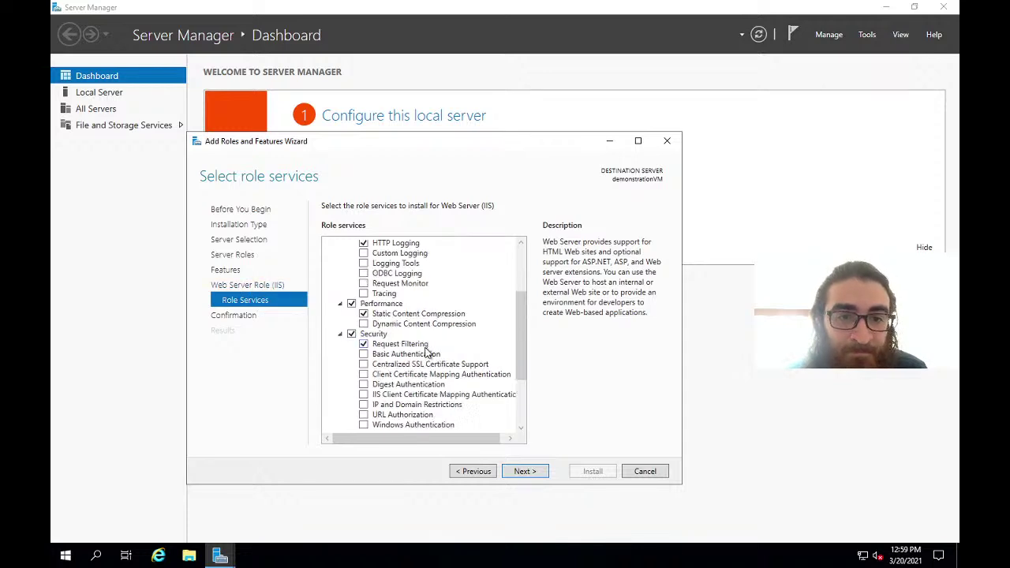
pyautogui.scroll(4, 426, 353)
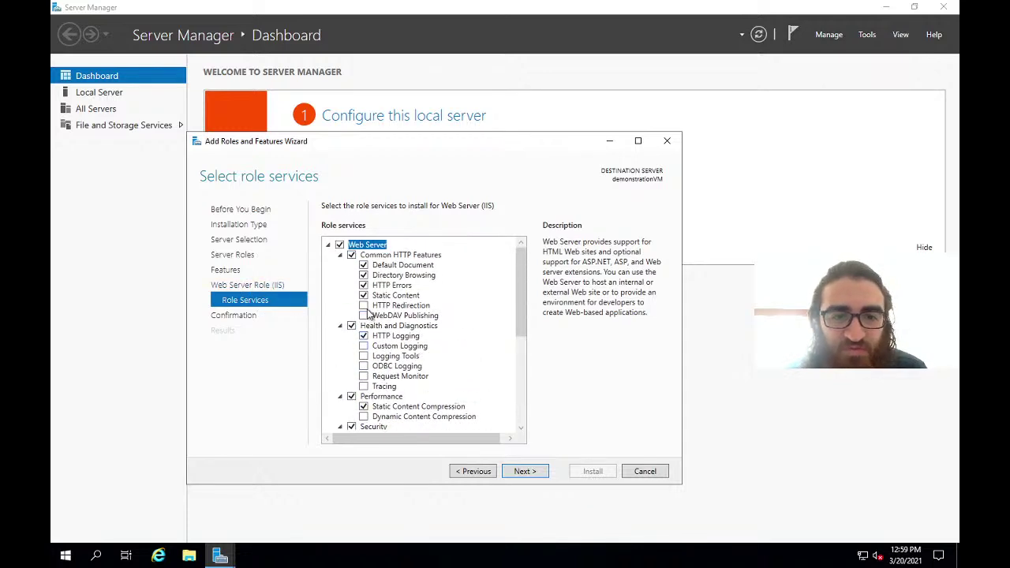
pyautogui.click(364, 306)
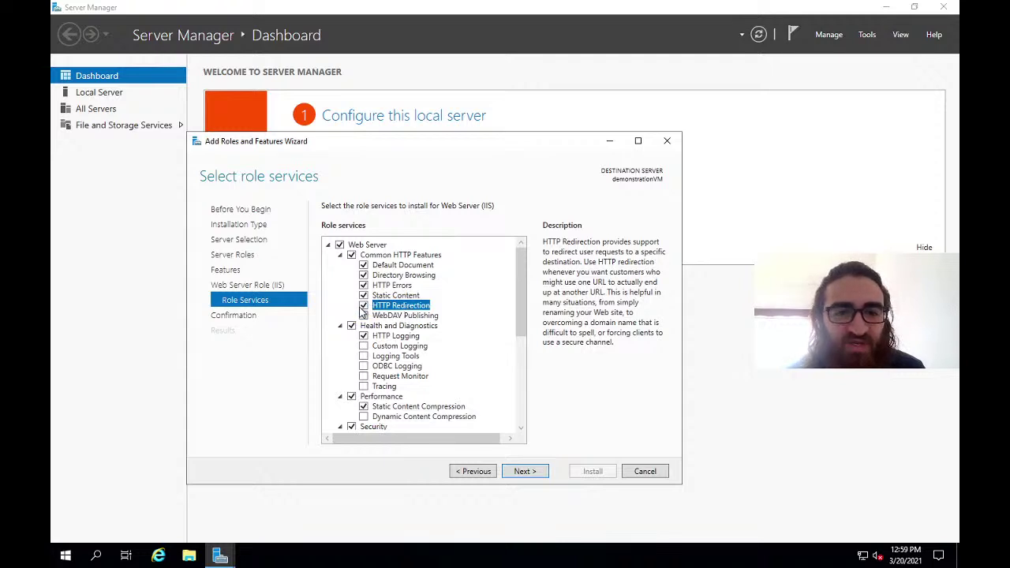
pyautogui.click(536, 471)
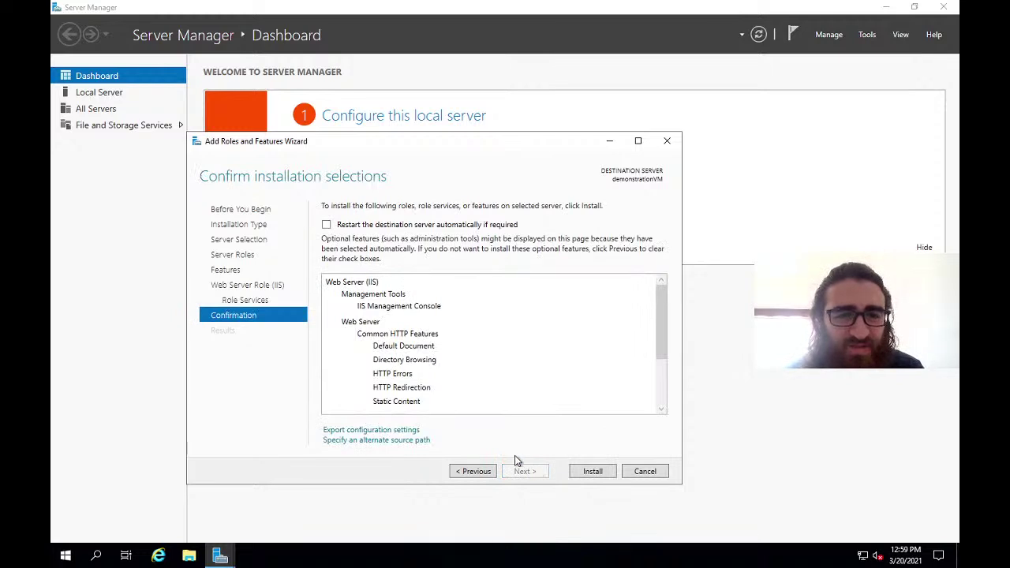
# - Install the Web Server (IIS) role on demonstrationVM and switch back to the Server Setup slide
pyautogui.scroll(-2, 496, 378)
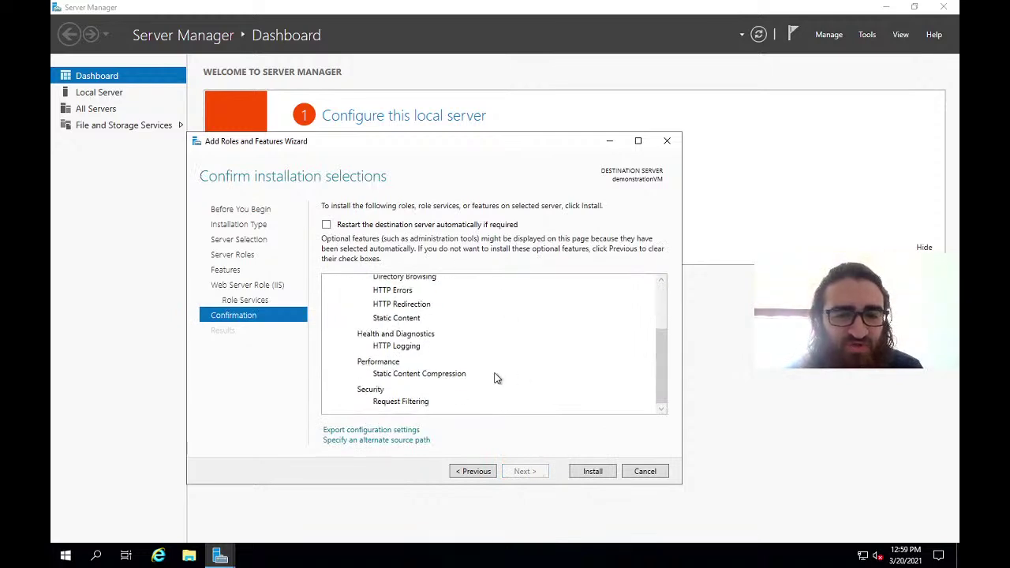
pyautogui.click(591, 471)
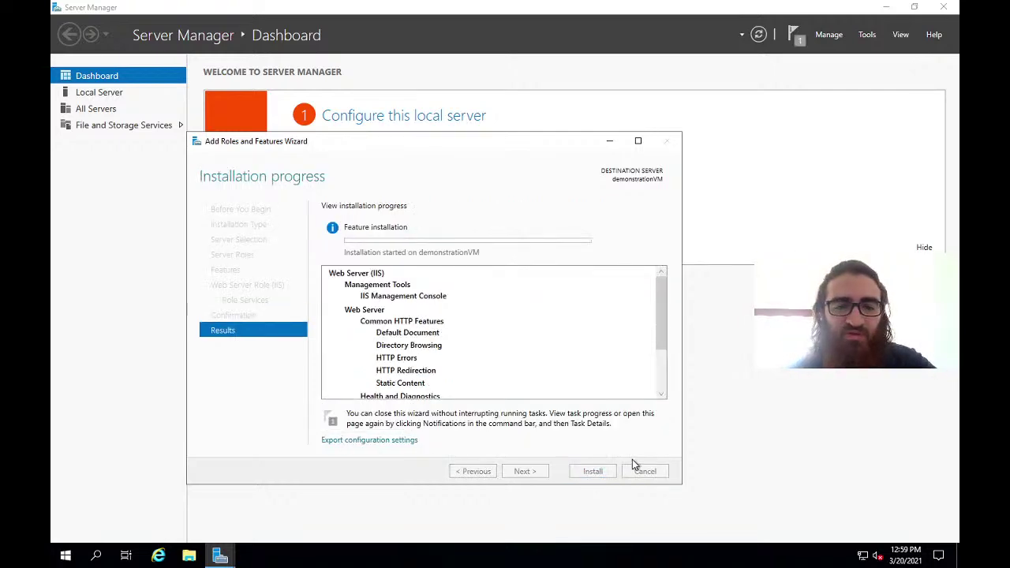
pyautogui.hotkey('ctrl', 'Left')
pyautogui.hotkey('ctrl', 'Right')
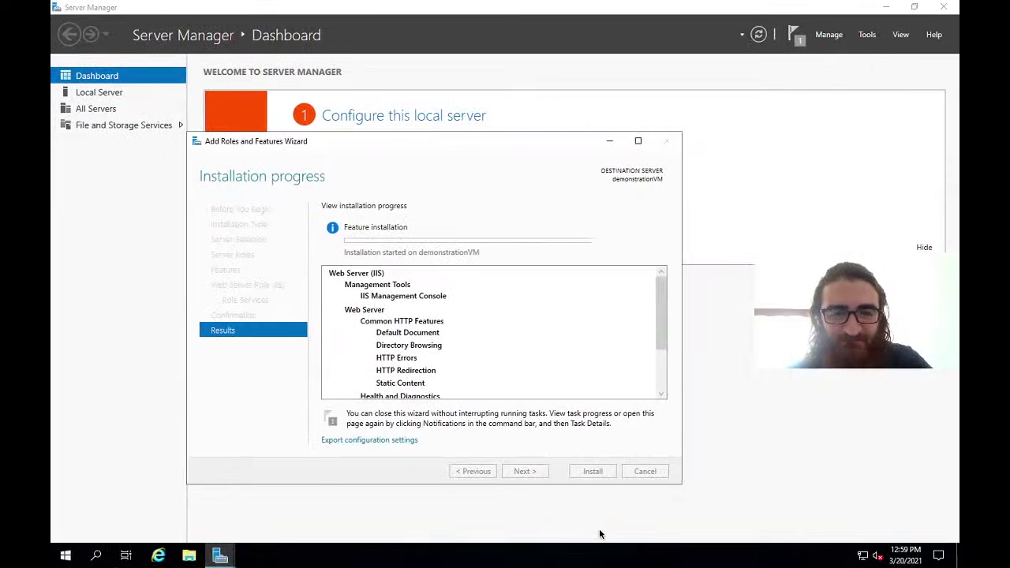
pyautogui.press('super+Tab')
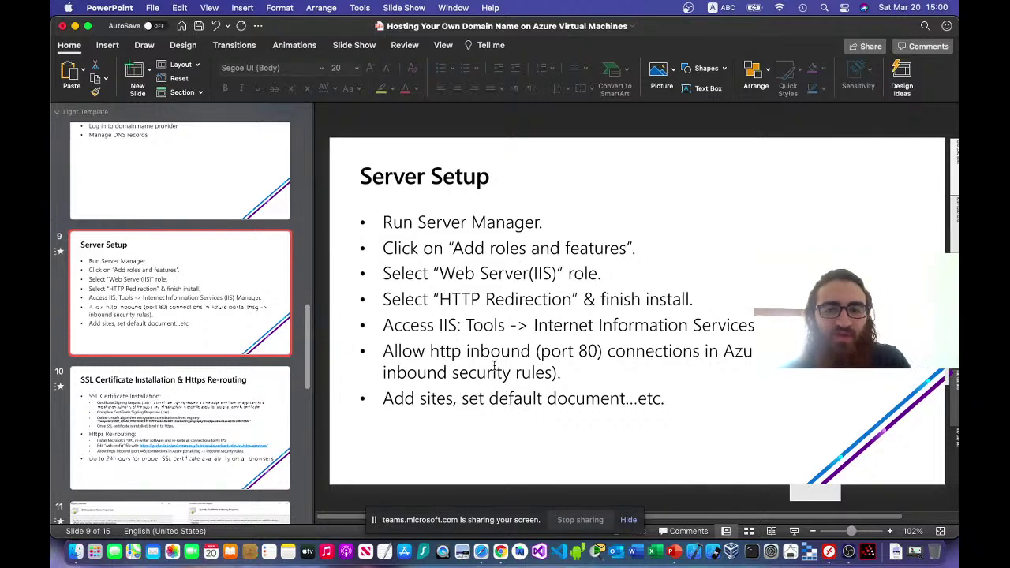
# - Check the remote session, then bring Chrome's name.com DNS page for rbdgroup.live forward
pyautogui.press('super+Tab')
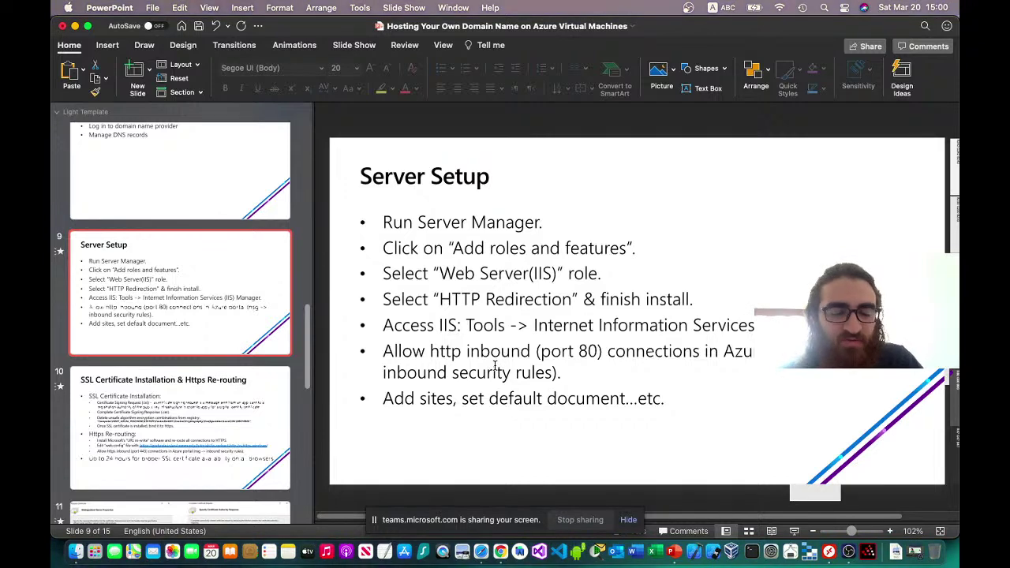
pyautogui.press('super+Tab')
pyautogui.press('Tab')
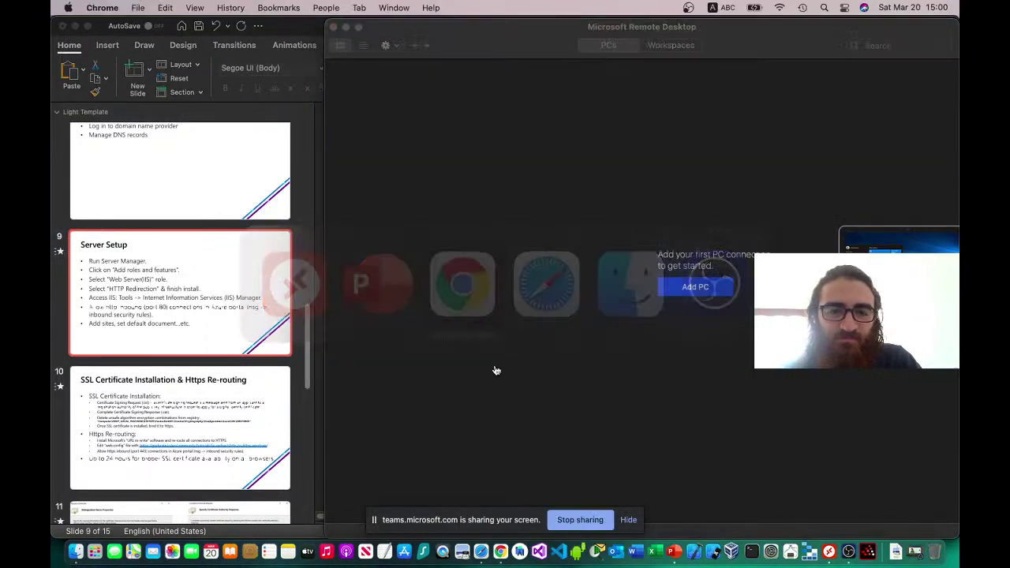
pyautogui.hotkey('ctrl', 'Right')
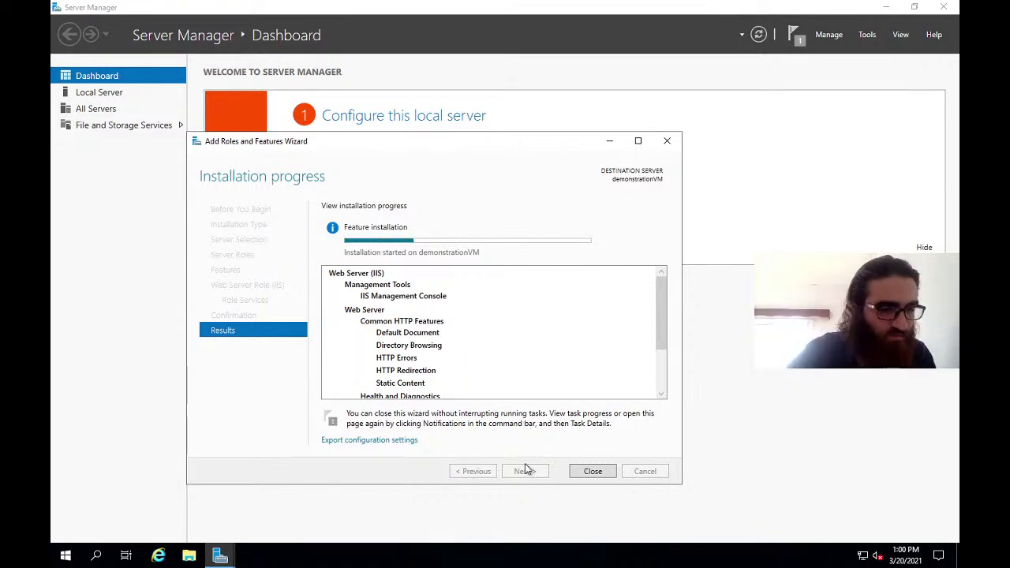
pyautogui.press('super+Tab')
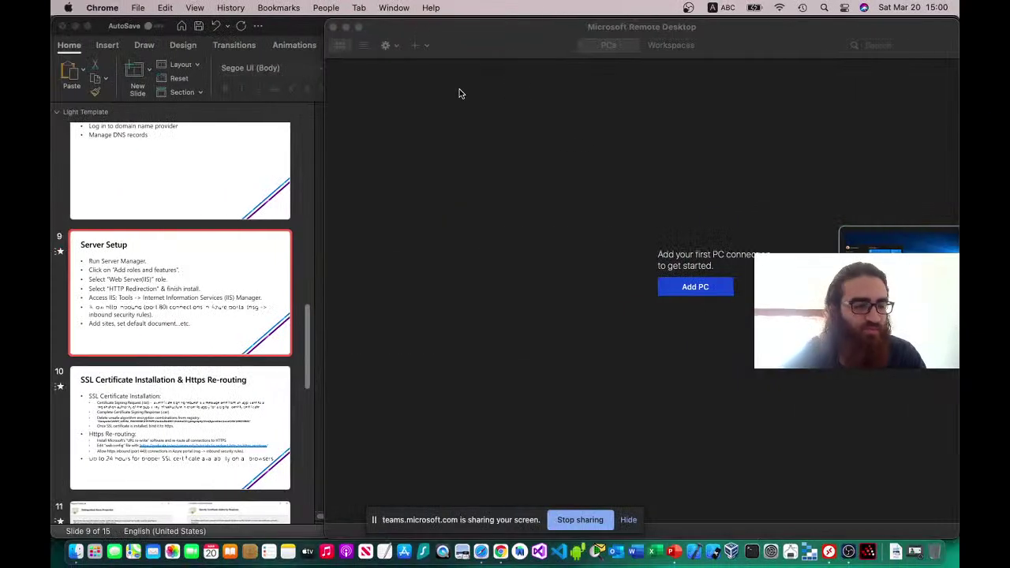
pyautogui.click(501, 551)
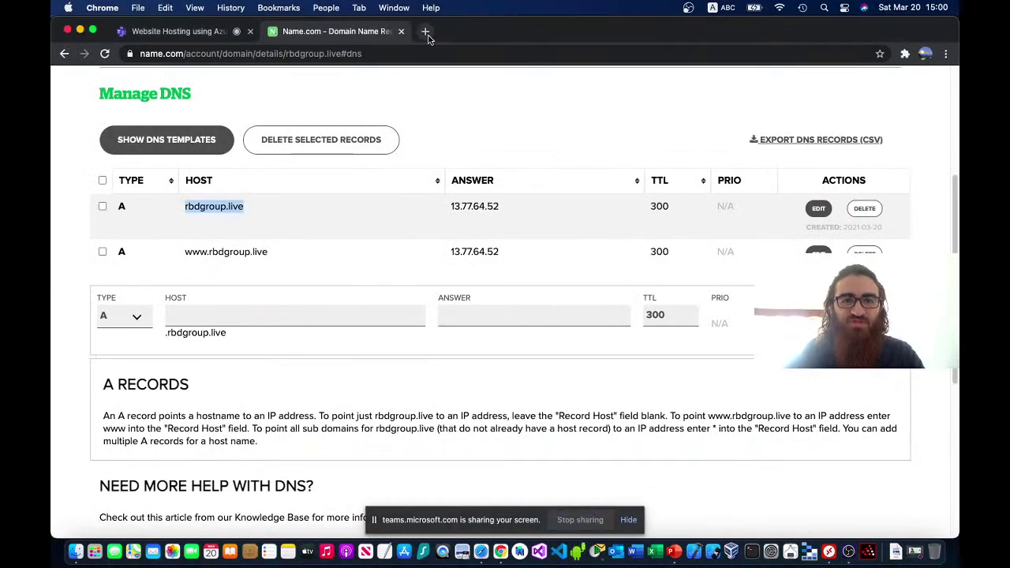
# - Open the Azure domain hosting livestream on YouTube in a new tab, then return to the remote session
pyautogui.click(428, 34)
pyautogui.write('yo')
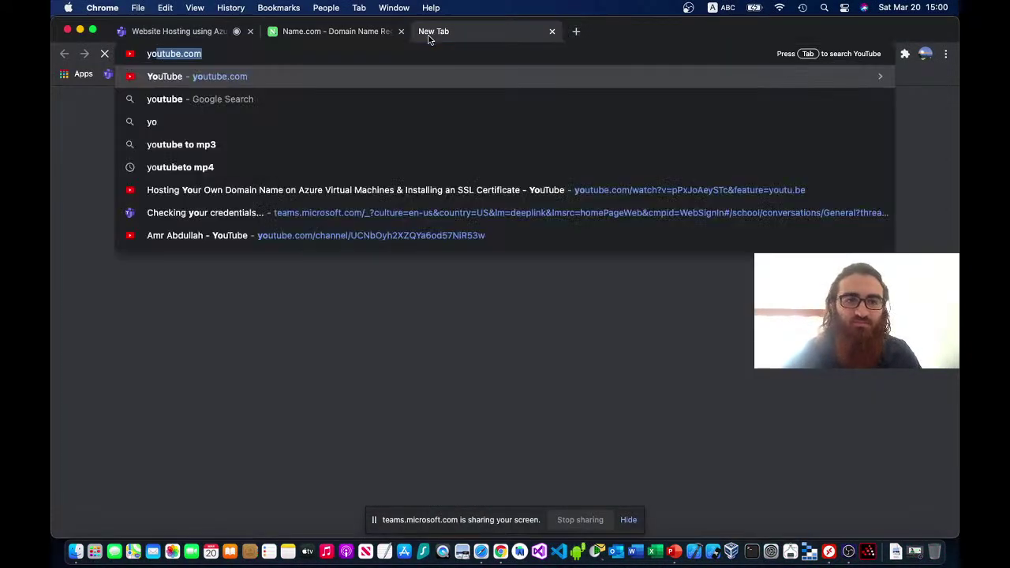
pyautogui.click(381, 191)
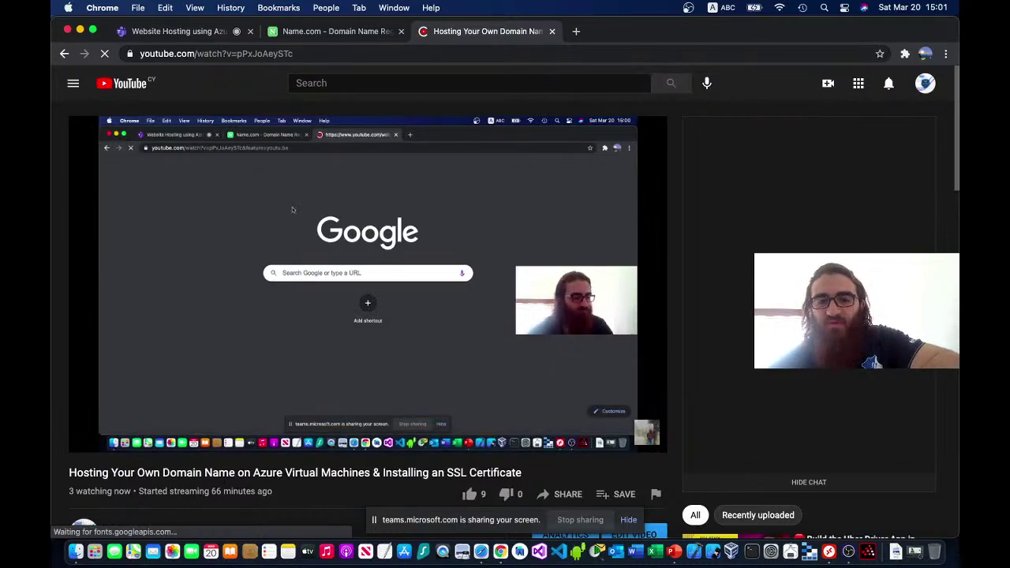
pyautogui.press('super+Tab')
pyautogui.hotkey('ctrl', 'Right')
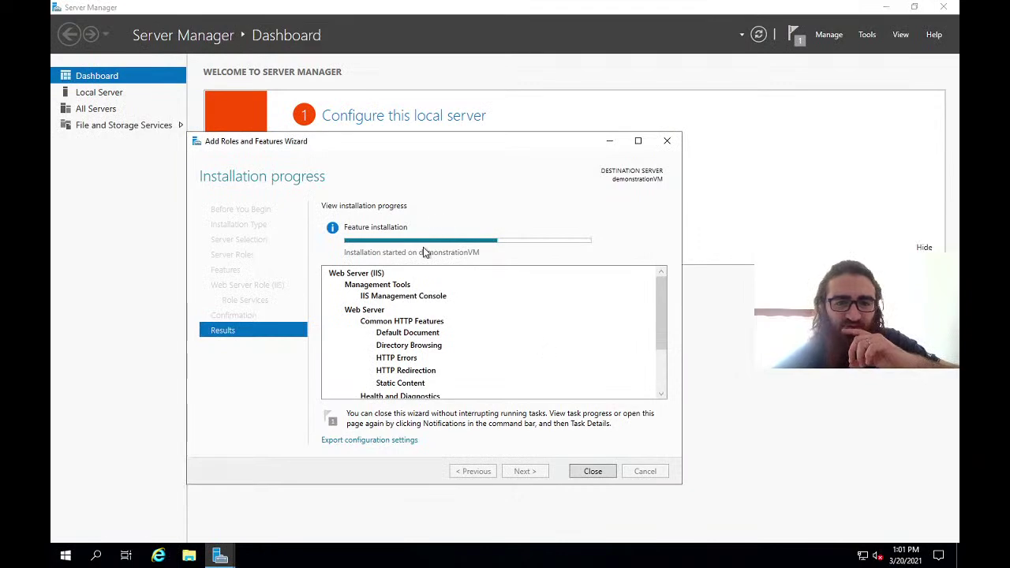
# - Switch desktop spaces back to the remote session to see IIS installed successfully
pyautogui.hotkey('ctrl', 'Left')
pyautogui.hotkey('ctrl', 'Left')
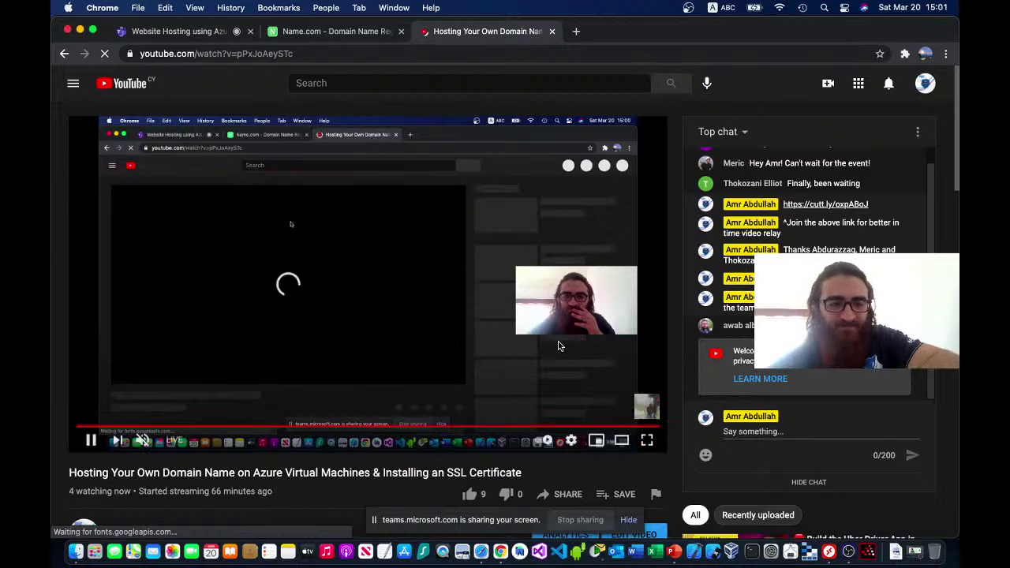
pyautogui.hotkey('ctrl', 'Right')
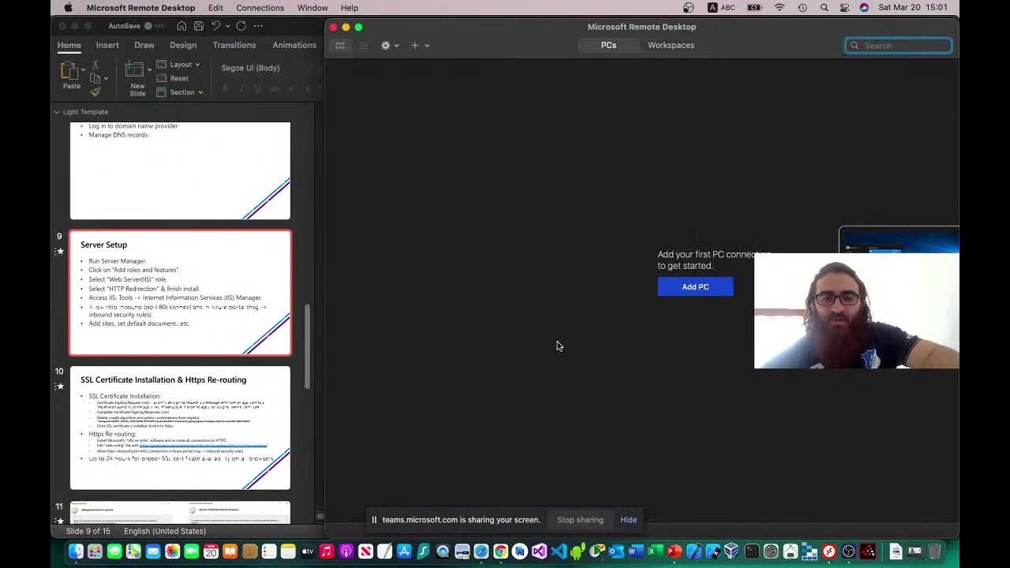
pyautogui.hotkey('ctrl', 'Right')
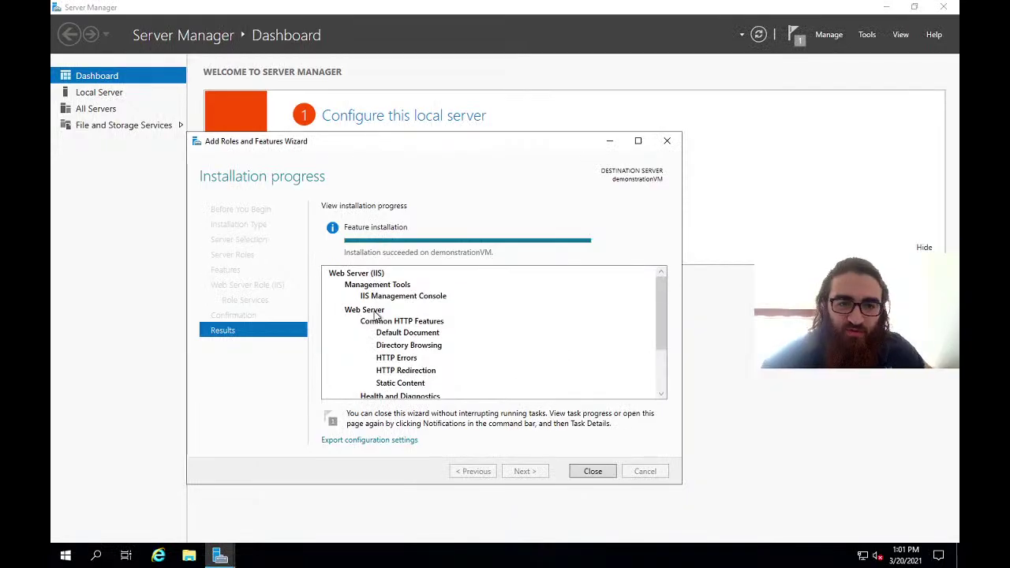
# - Close the finished wizard, launch IIS Manager from Tools, and return to PowerPoint's slides
pyautogui.click(591, 471)
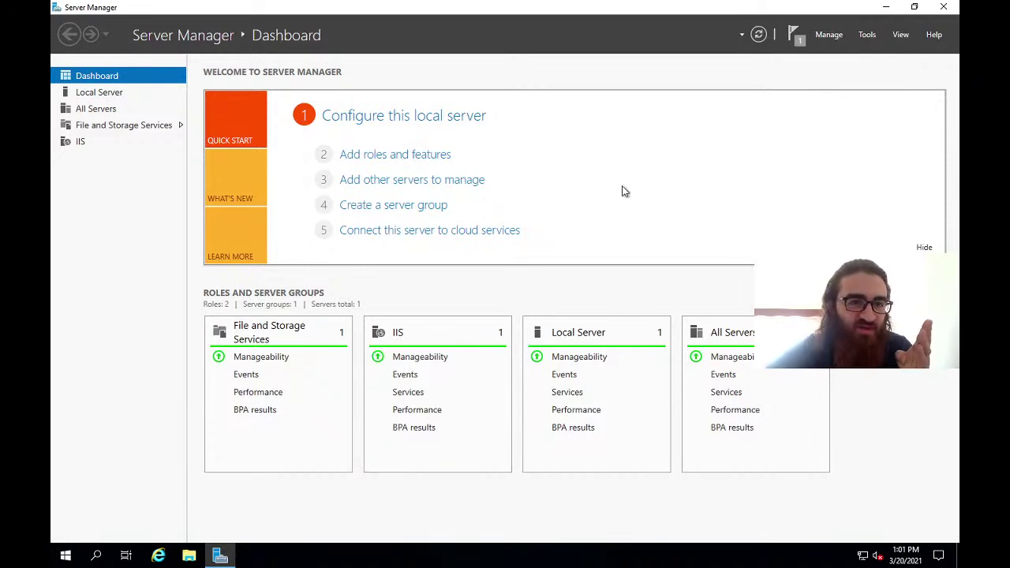
pyautogui.click(867, 35)
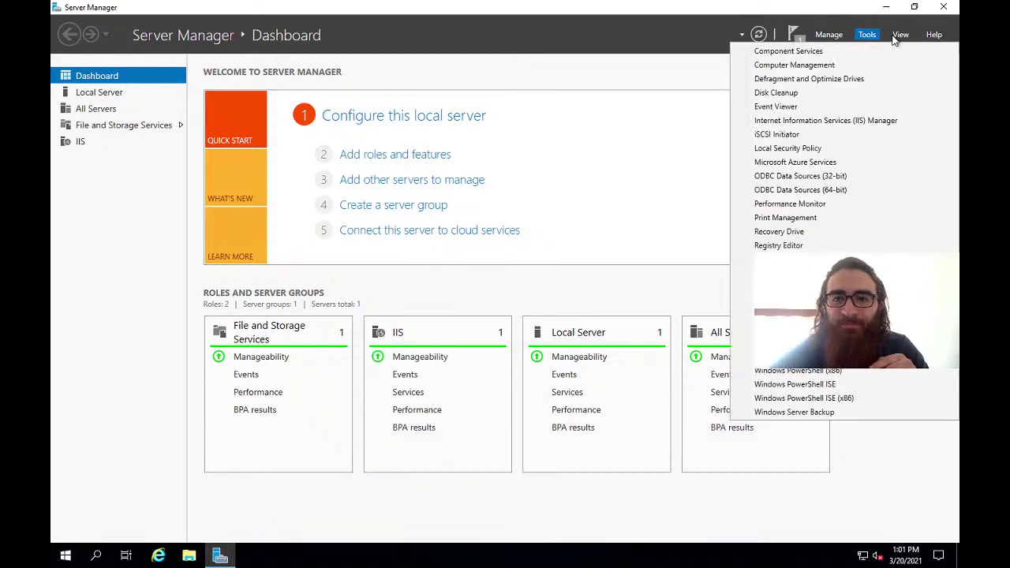
pyautogui.click(869, 120)
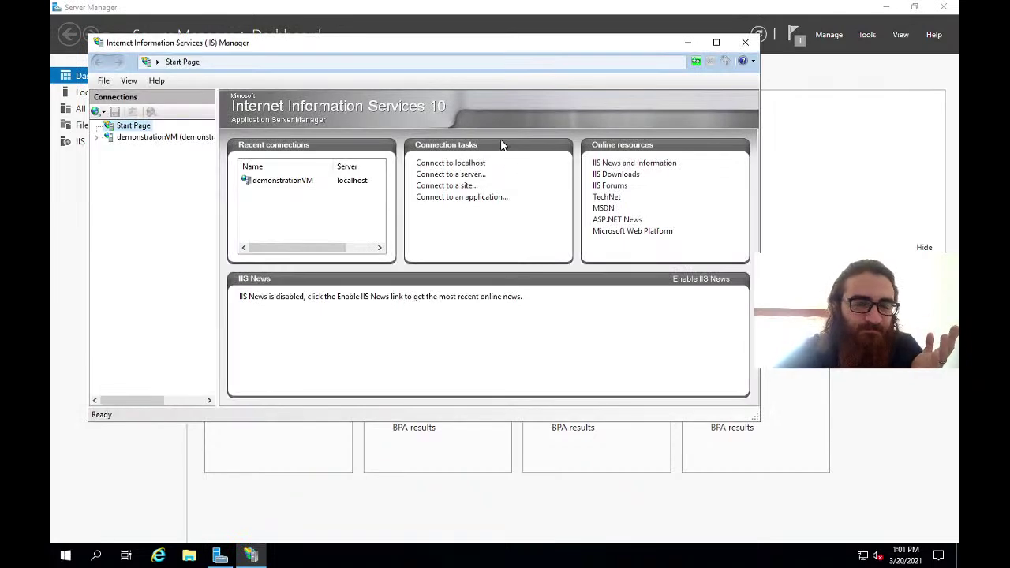
pyautogui.moveTo(423, 49); pyautogui.dragTo(505, 51)
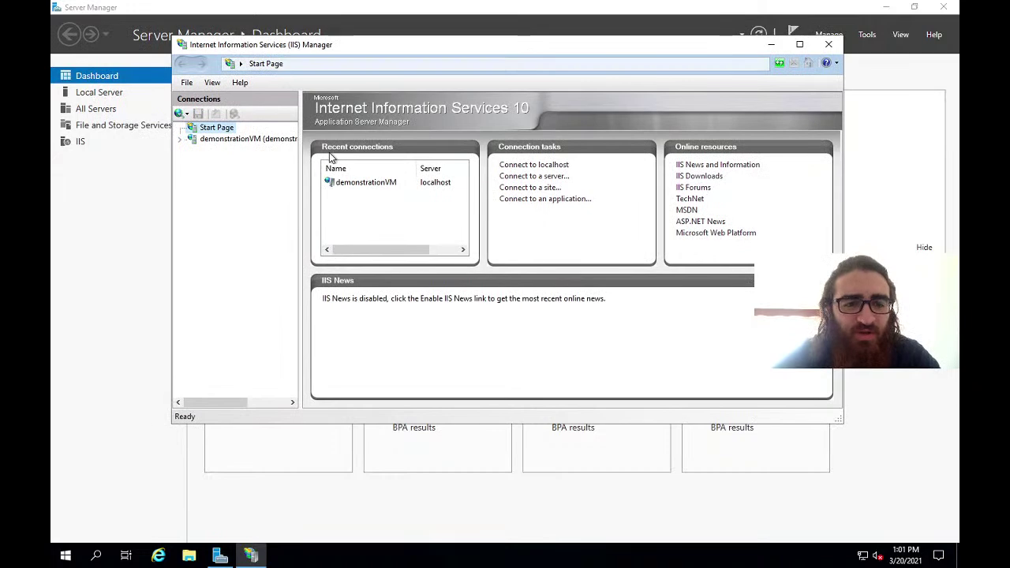
pyautogui.press('super+Tab')
pyautogui.press('super+Tab')
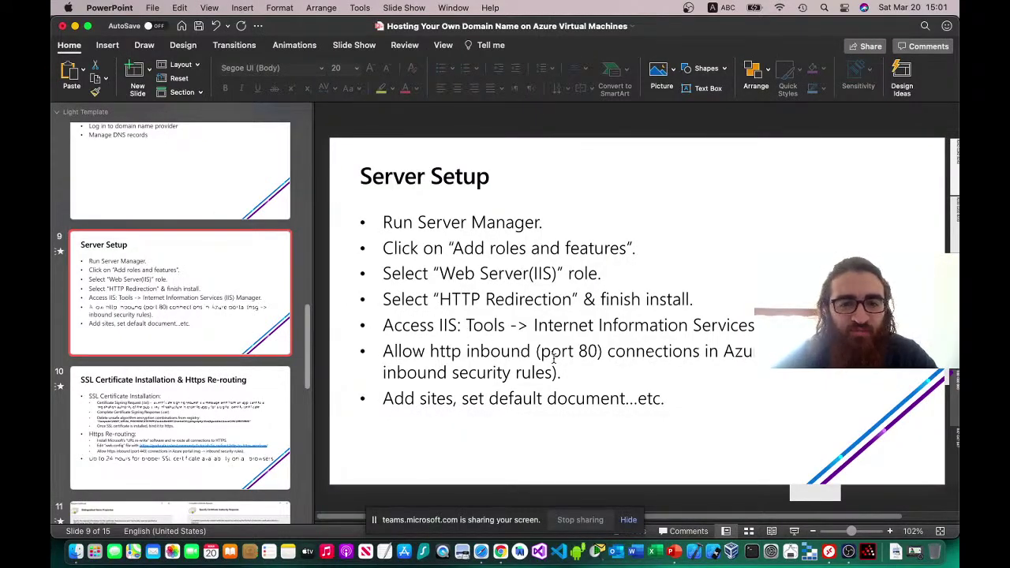
# - Try loading rbdgroup.live in a new Chrome tab, then return to the Azure portal
pyautogui.press('super+Tab')
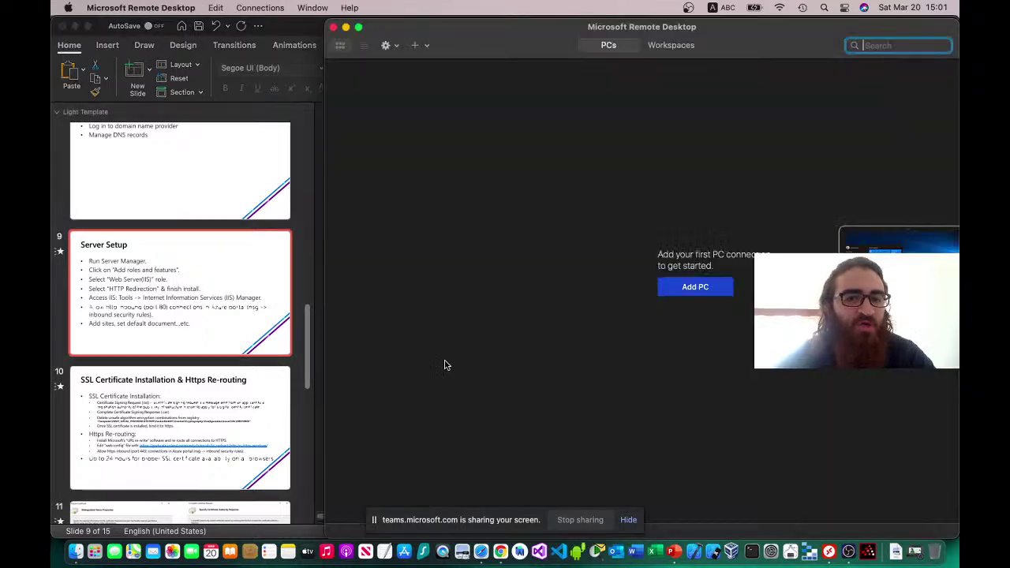
pyautogui.press('super+Tab')
pyautogui.press('super+Tab')
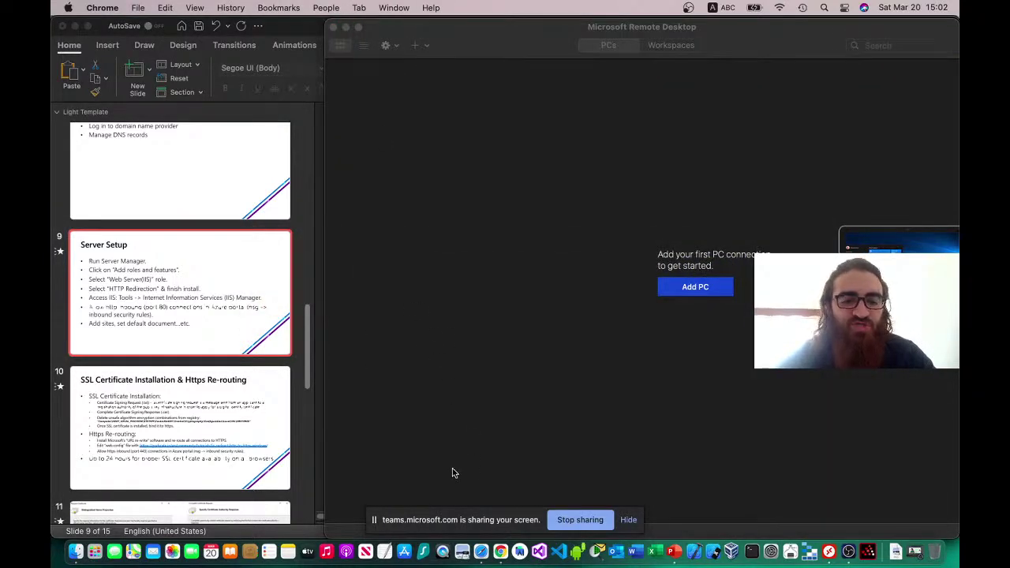
pyautogui.click(501, 551)
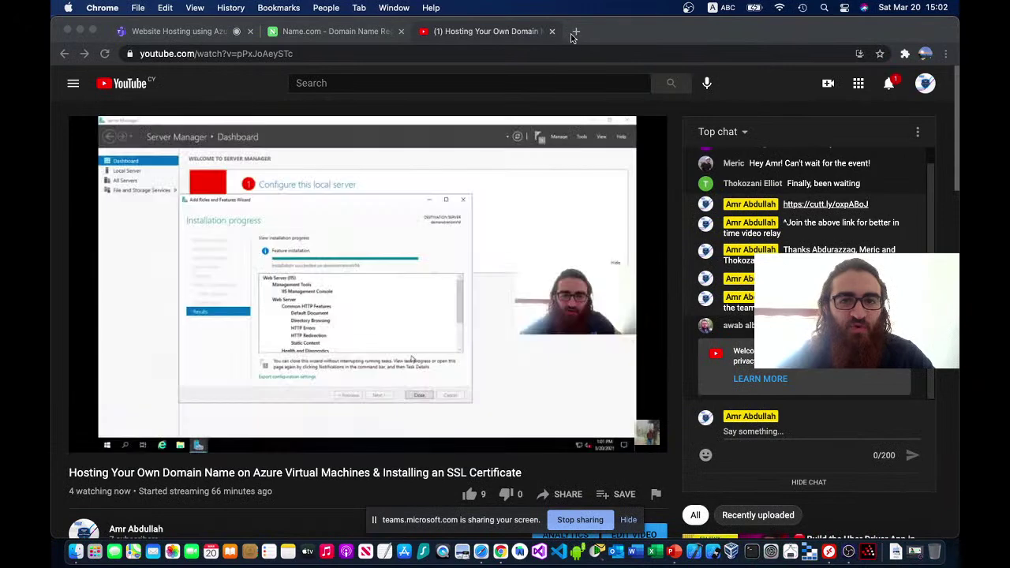
pyautogui.click(575, 31)
pyautogui.write('rbd')
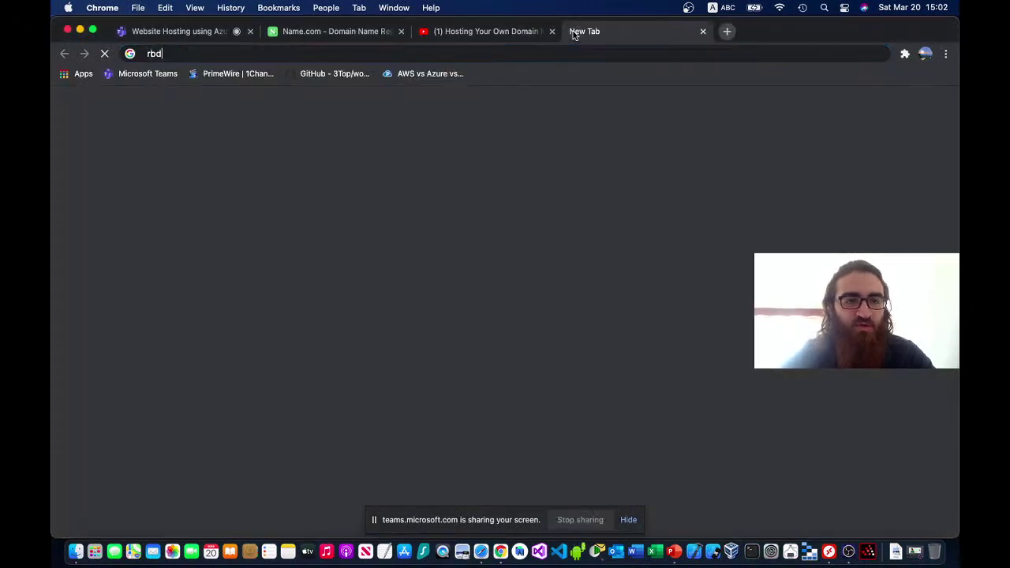
pyautogui.write('group')
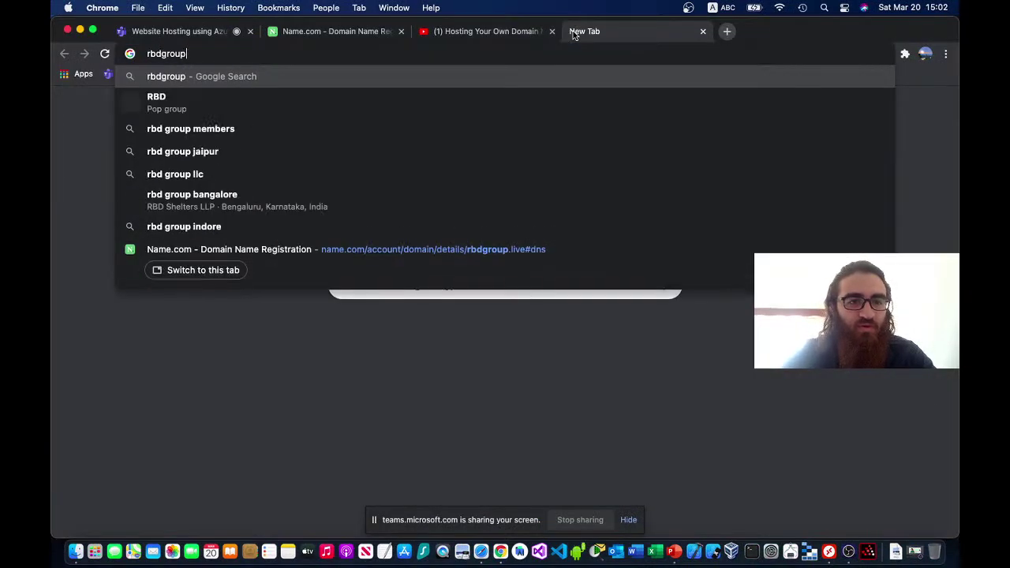
pyautogui.write('.live')
pyautogui.press('Return')
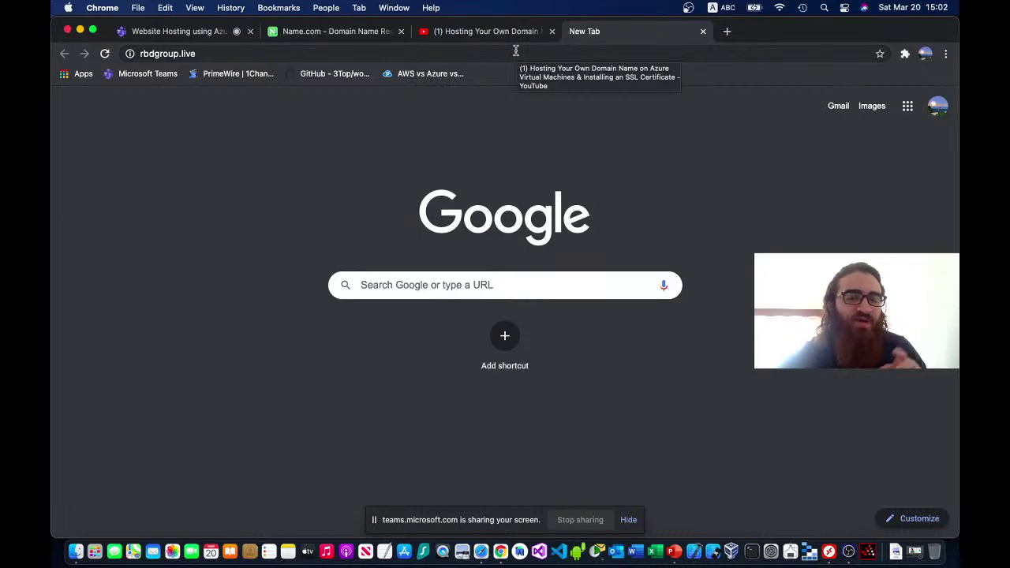
pyautogui.click(480, 551)
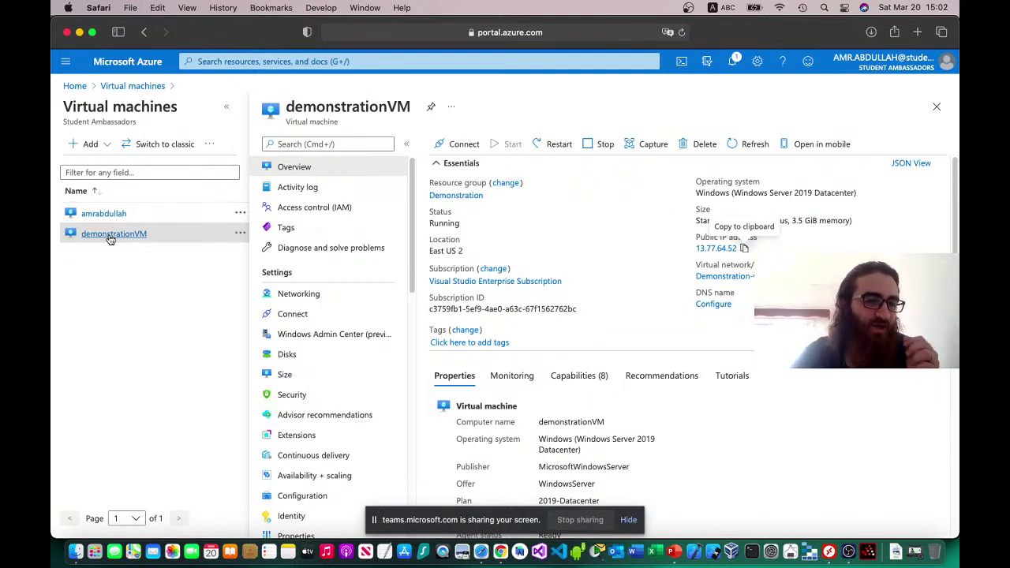
# - Go from Home through Resource groups > Demonstration and open demonstrationVM-nsg
pyautogui.click(111, 239)
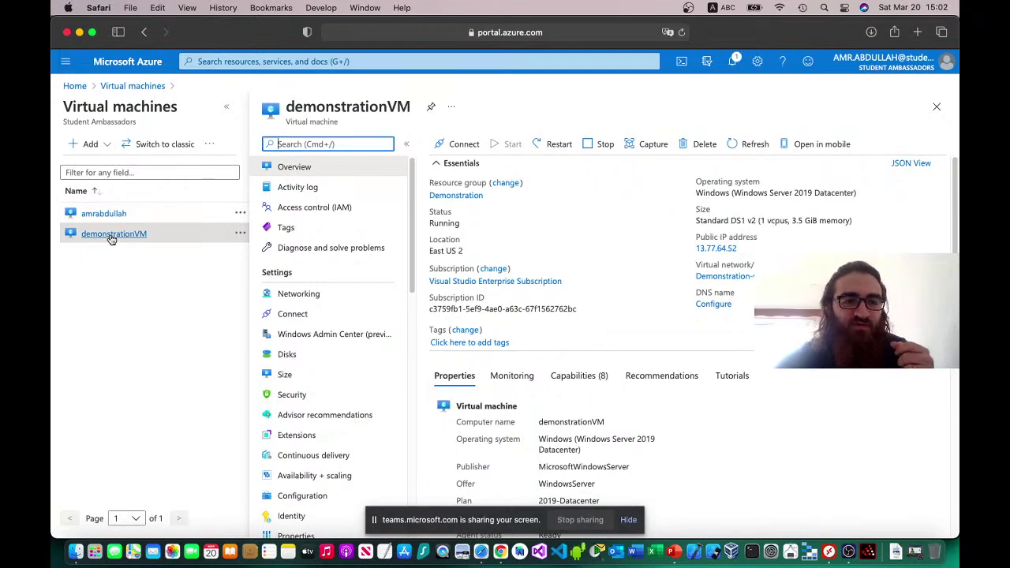
pyautogui.press('super+Tab')
pyautogui.press('super+Tab')
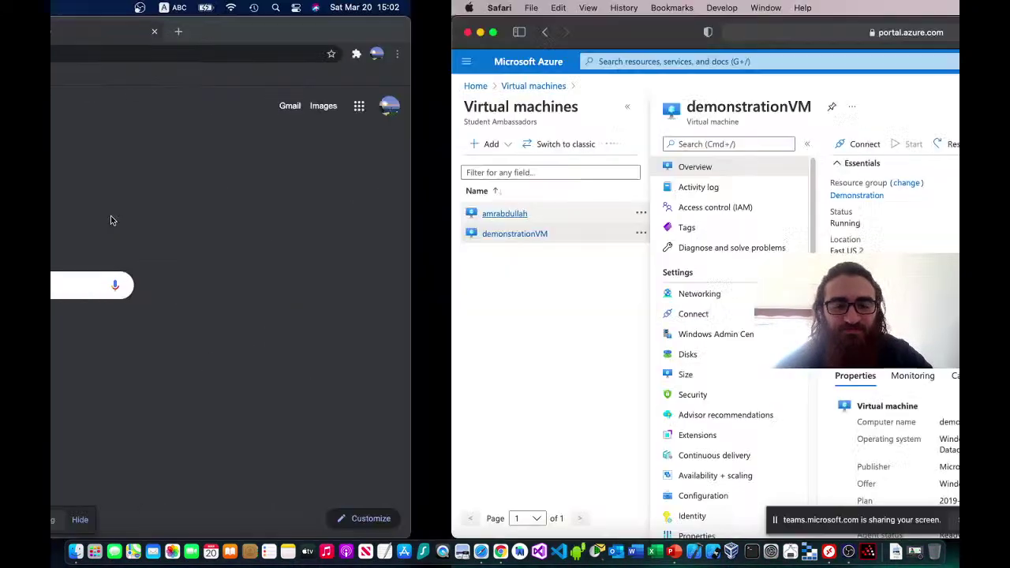
pyautogui.press('super+Tab')
pyautogui.press('super+Tab')
pyautogui.press('super+Tab')
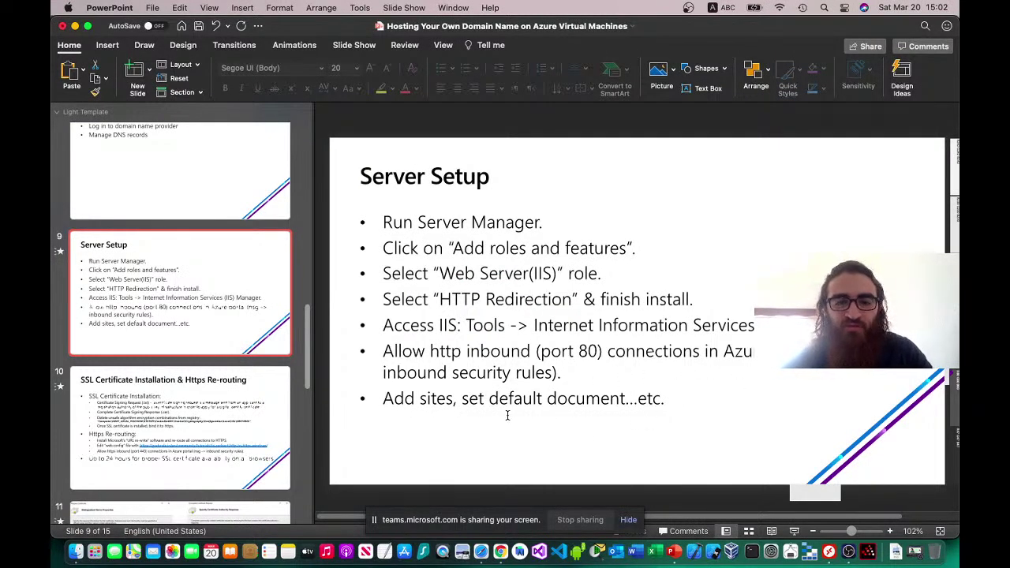
pyautogui.press('super+Tab')
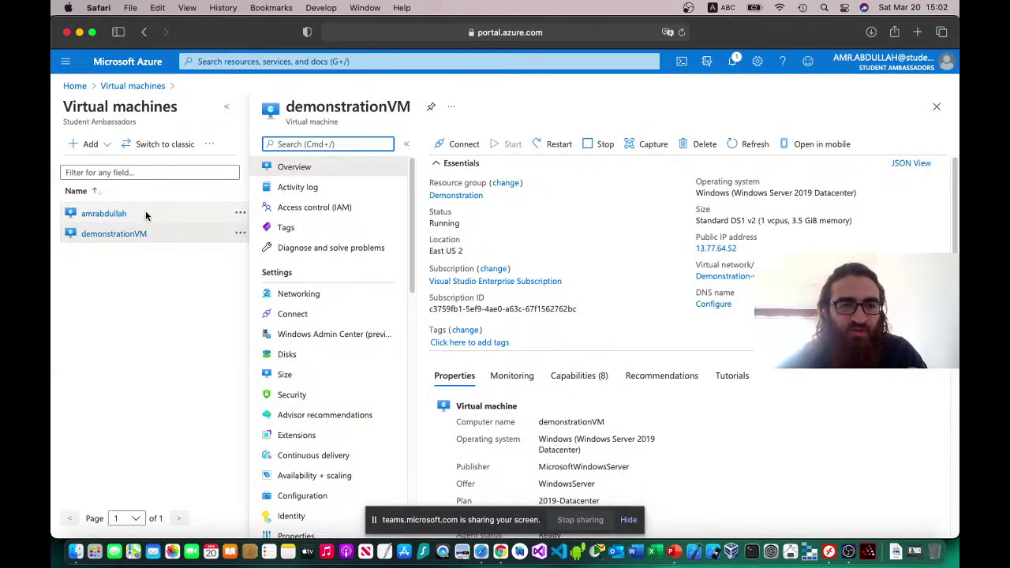
pyautogui.click(75, 86)
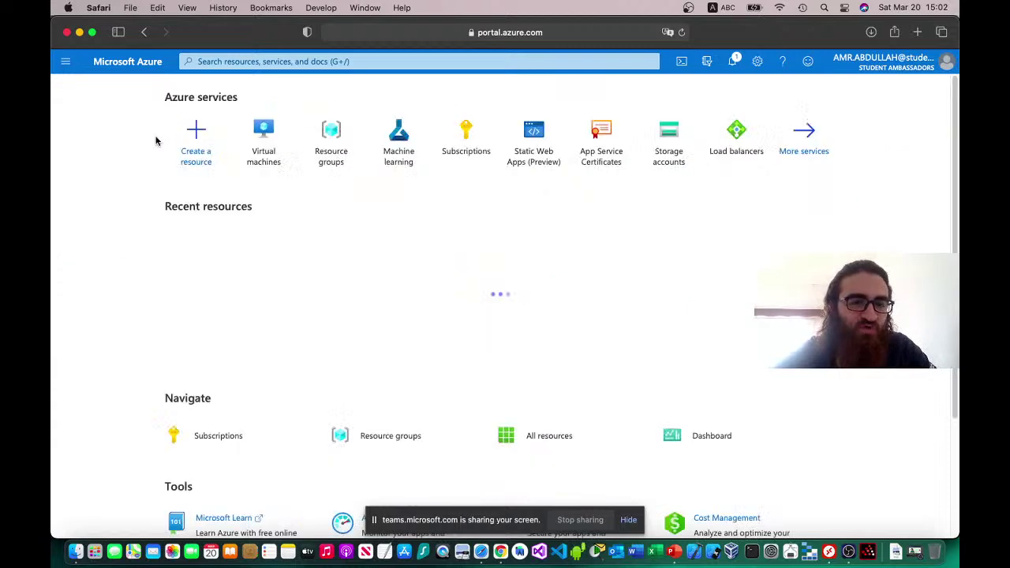
pyautogui.click(333, 136)
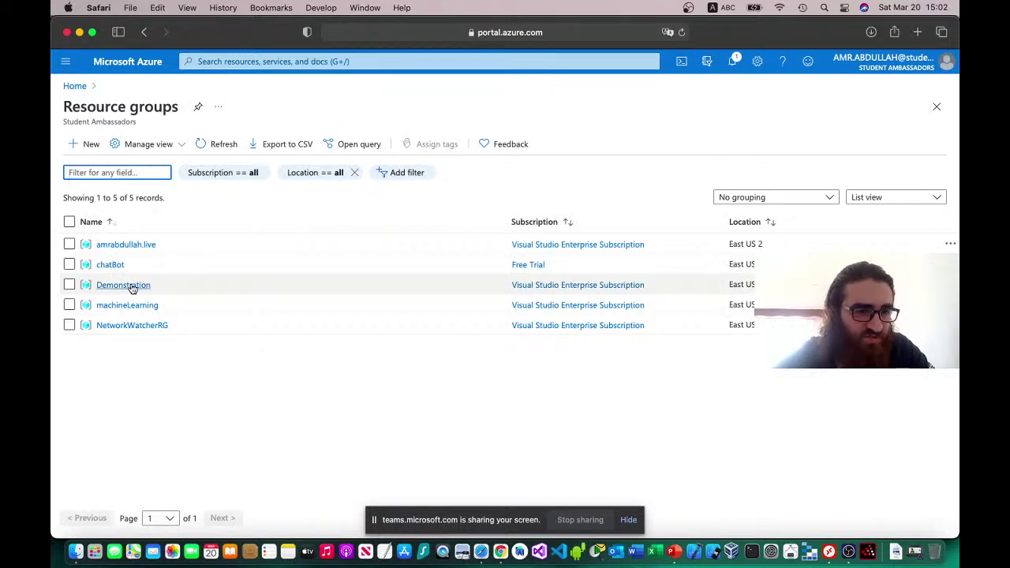
pyautogui.click(140, 288)
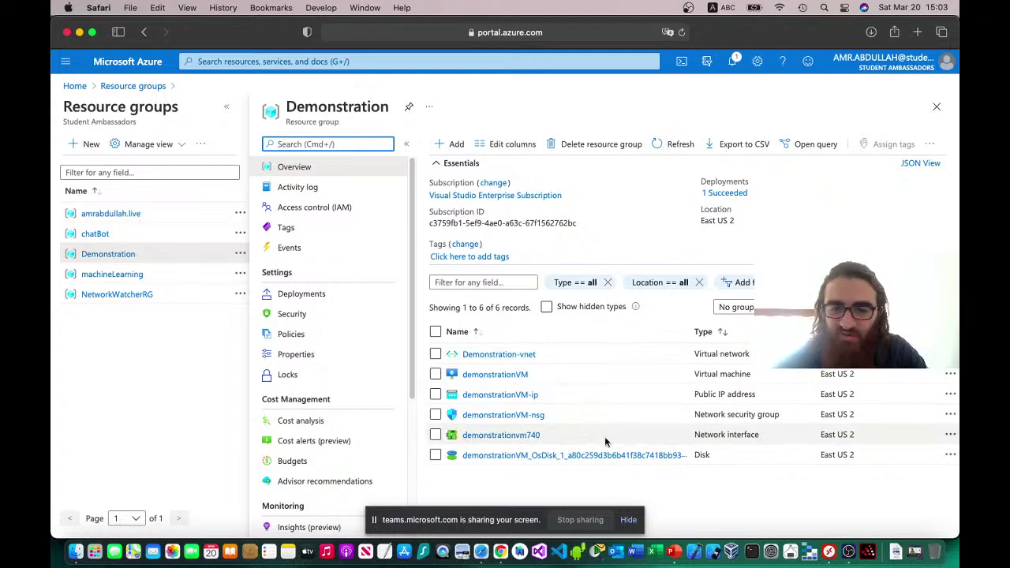
pyautogui.click(505, 416)
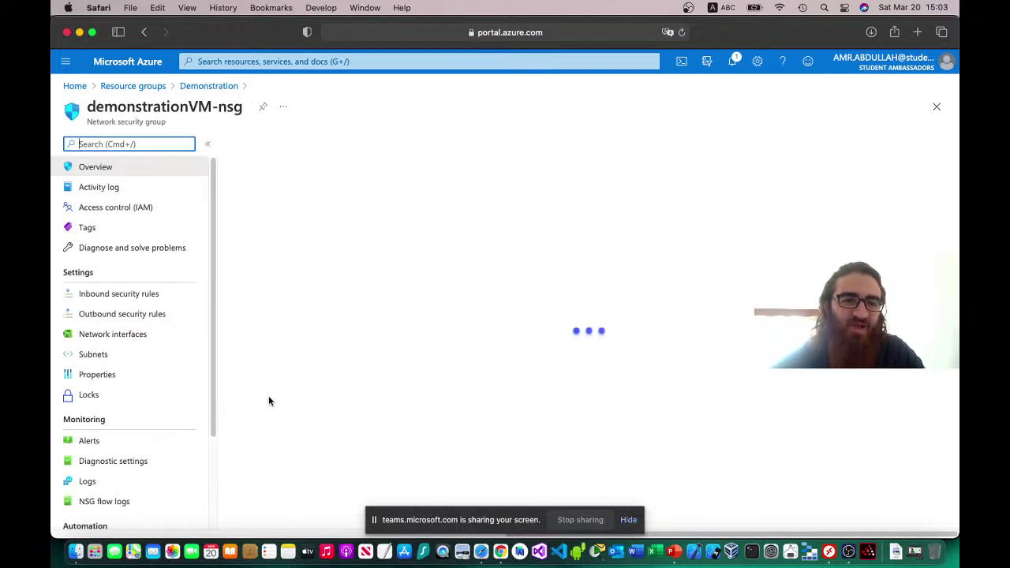
# - Review demonstrationVM-nsg's inbound rules, including DenyAllInBound at 65500, and start adding a new rule
pyautogui.click(123, 296)
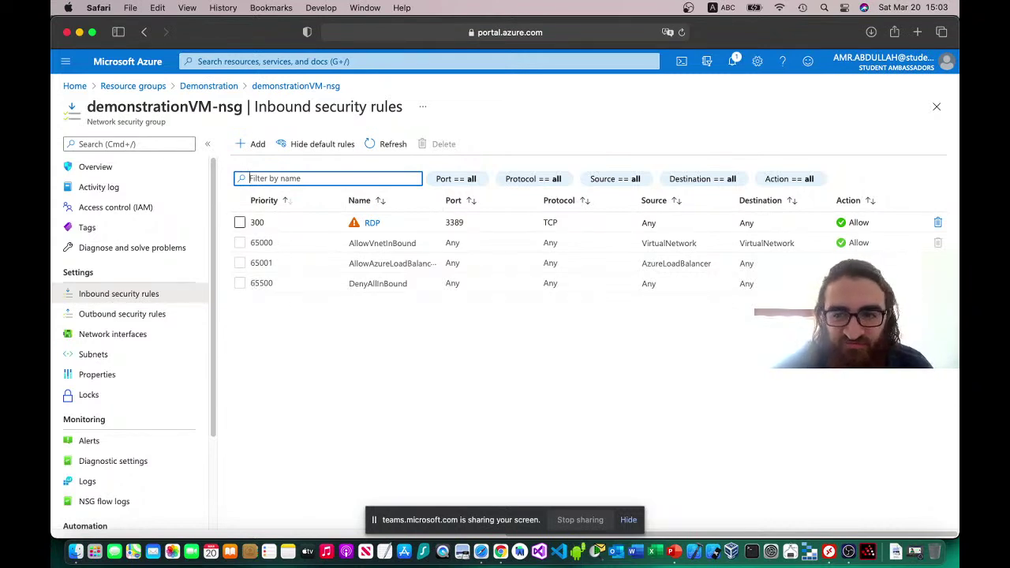
pyautogui.moveTo(754, 285); pyautogui.dragTo(347, 287)
pyautogui.click(364, 293)
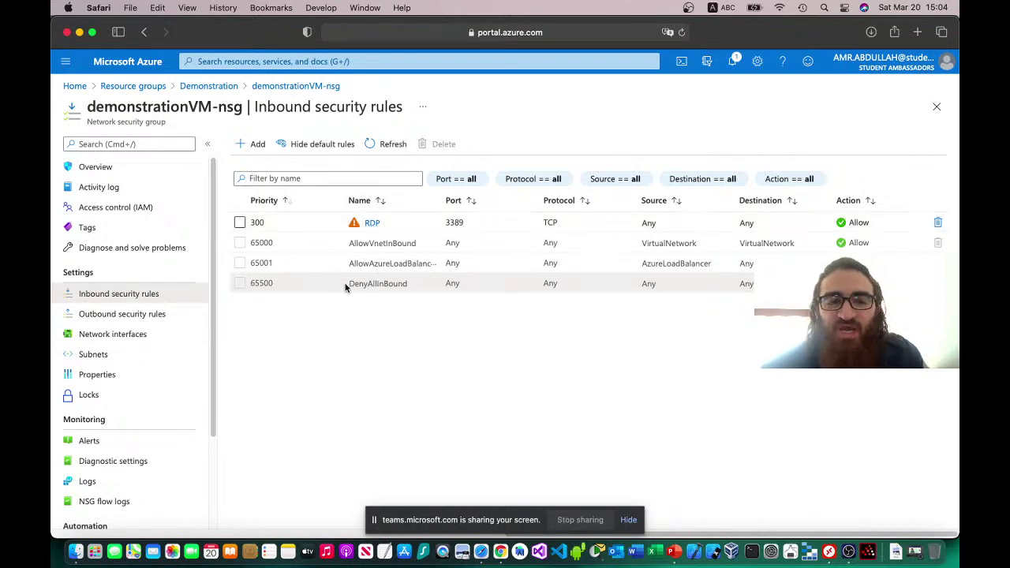
pyautogui.moveTo(345, 287); pyautogui.dragTo(412, 288)
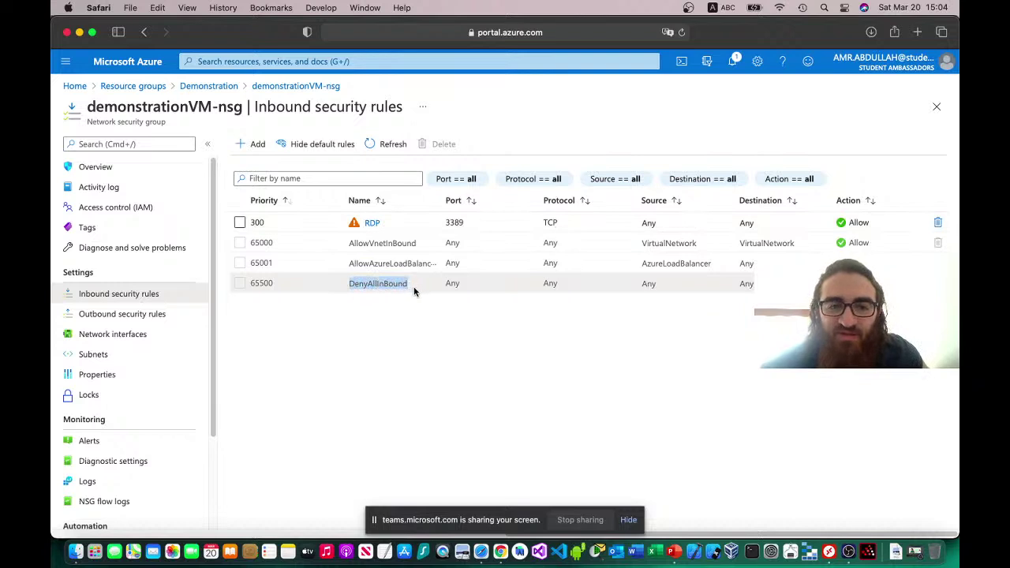
pyautogui.click(248, 150)
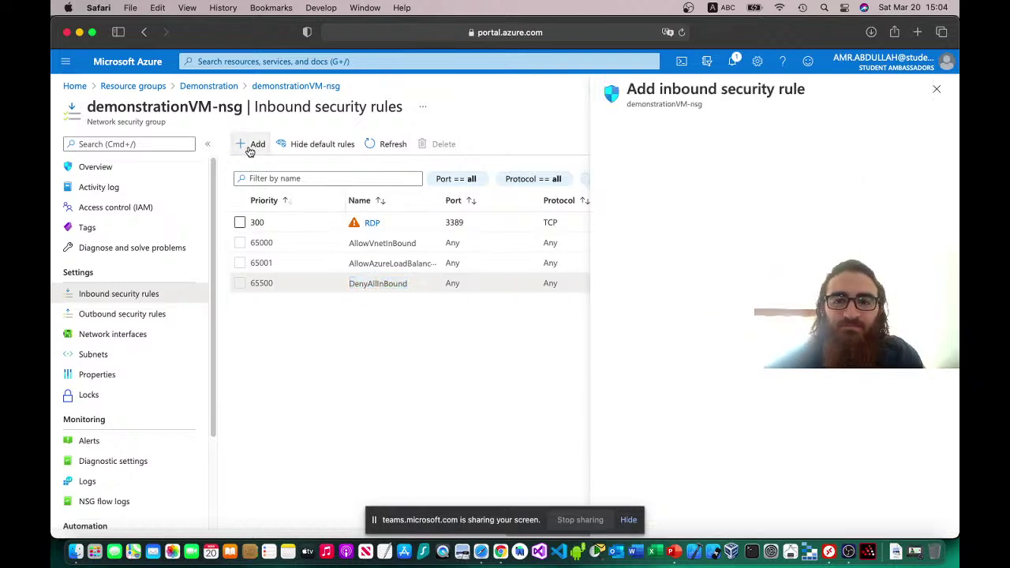
# - Create inbound rule http80 allowing HTTP on port 80 at priority 310, then refresh the list
pyautogui.click(647, 284)
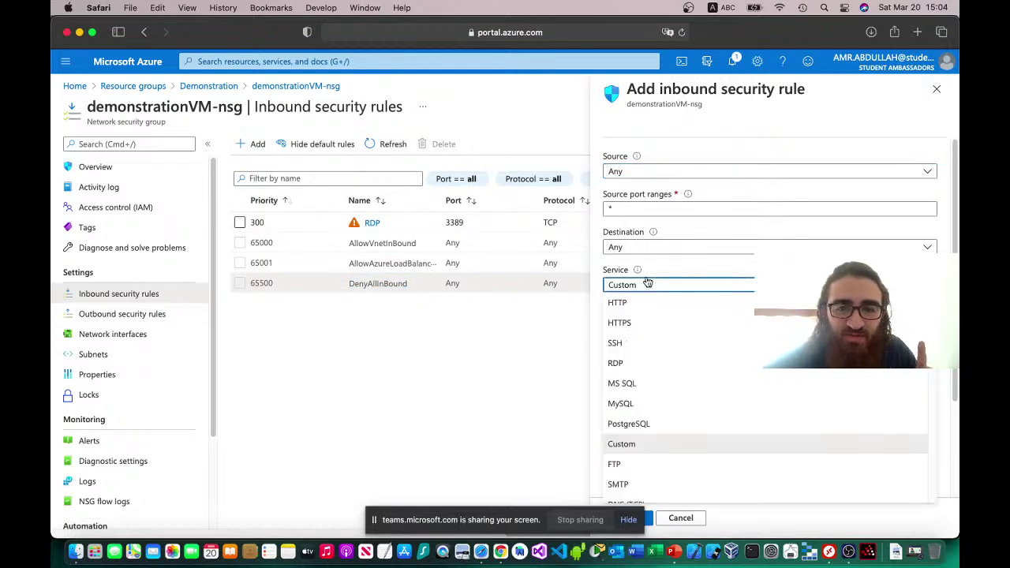
pyautogui.click(637, 303)
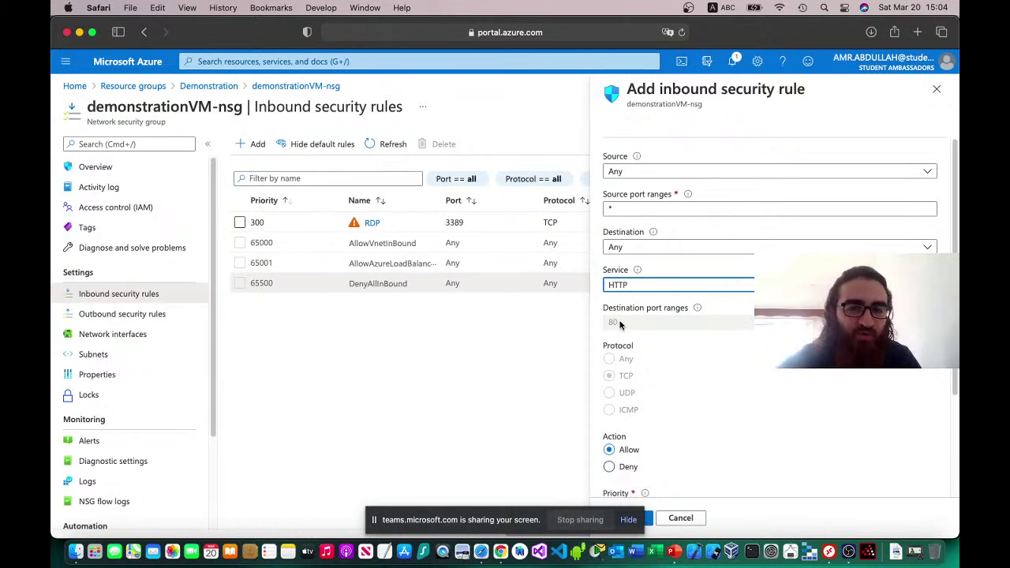
pyautogui.scroll(-3, 650, 400)
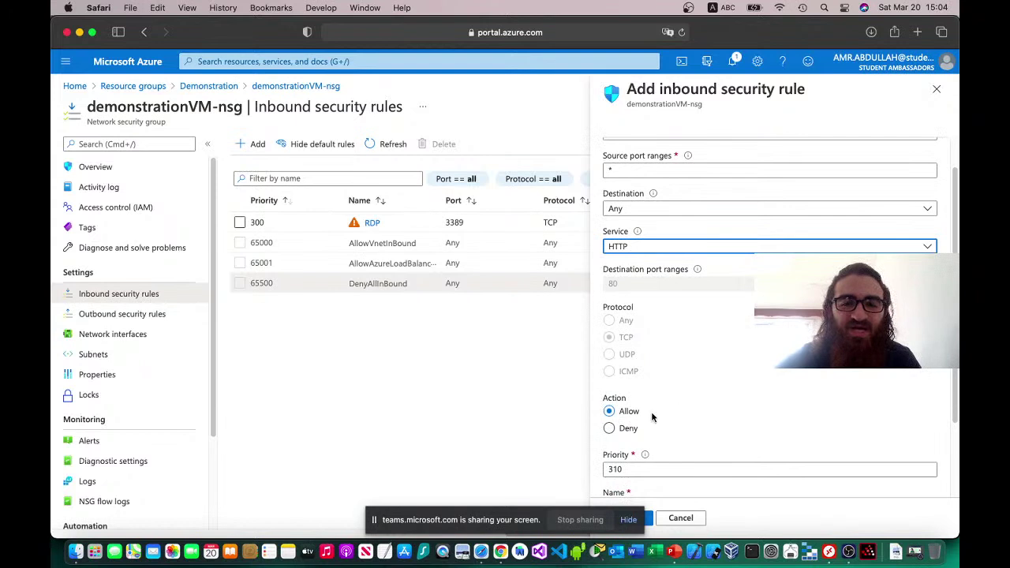
pyautogui.scroll(2, 651, 417)
pyautogui.scroll(-5, 647, 414)
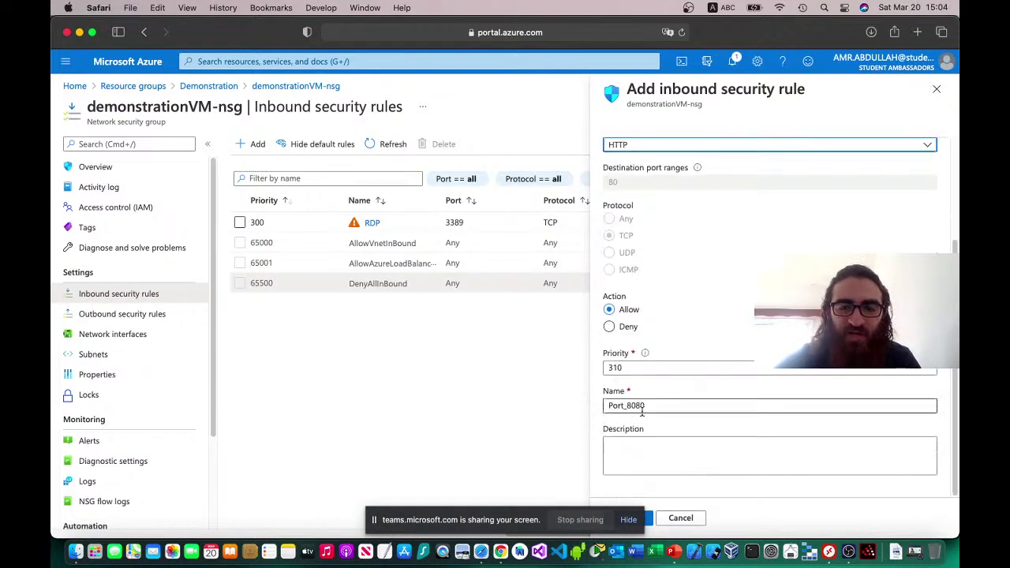
pyautogui.doubleClick(645, 406)
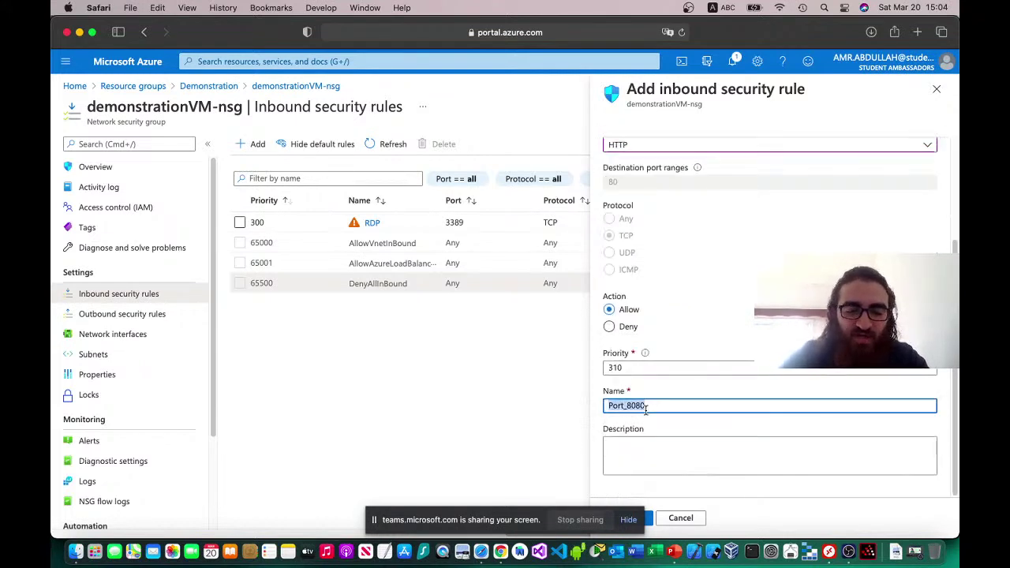
pyautogui.write('http80')
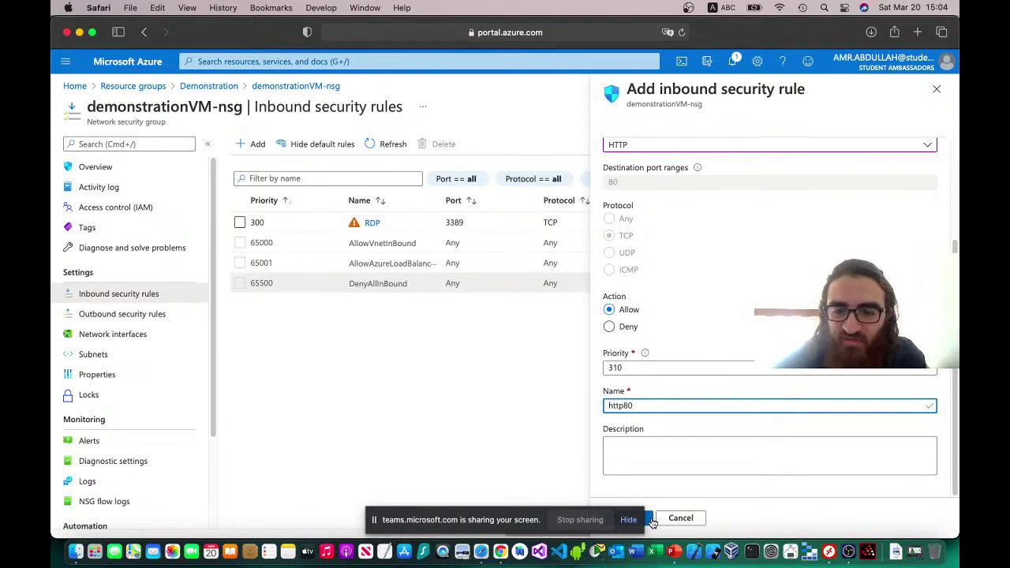
pyautogui.click(651, 518)
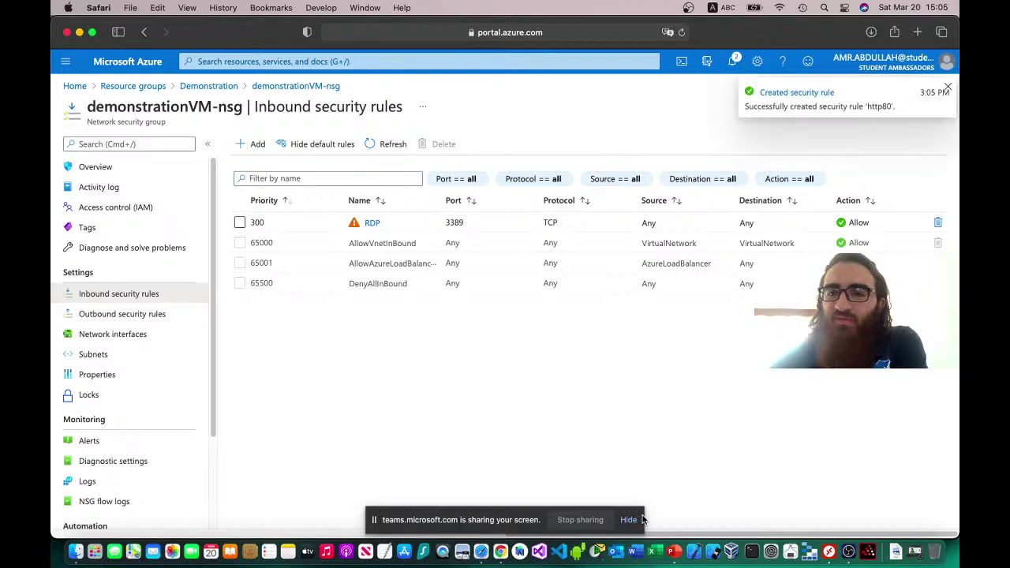
pyautogui.click(395, 144)
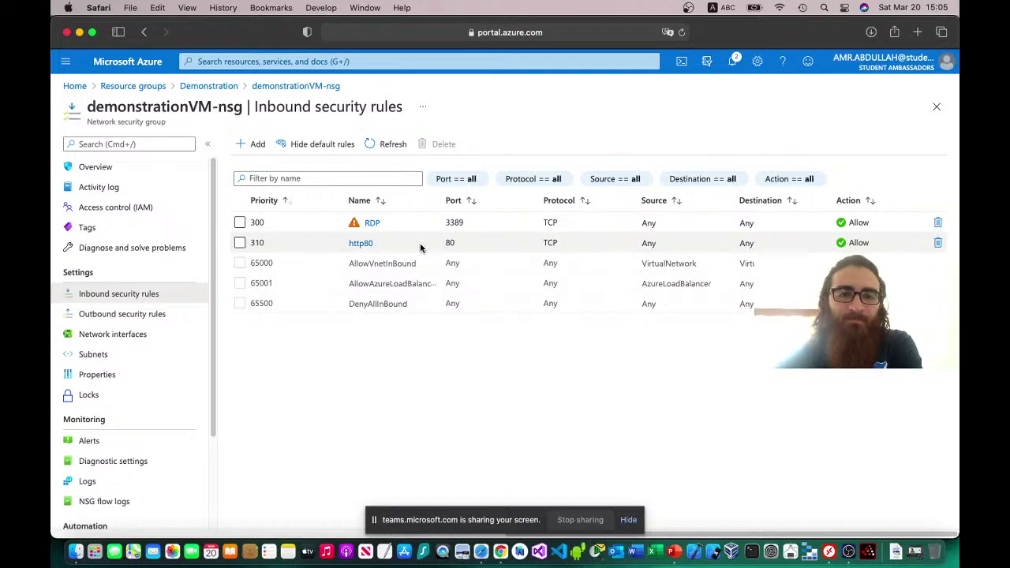
# - Reload rbdgroup.live in Chrome, which gives ERR_CONNECTION_TIMED_OUT, then return to IIS Manager on demonstrationVM
pyautogui.press('super+Tab')
pyautogui.press('super+Tab')
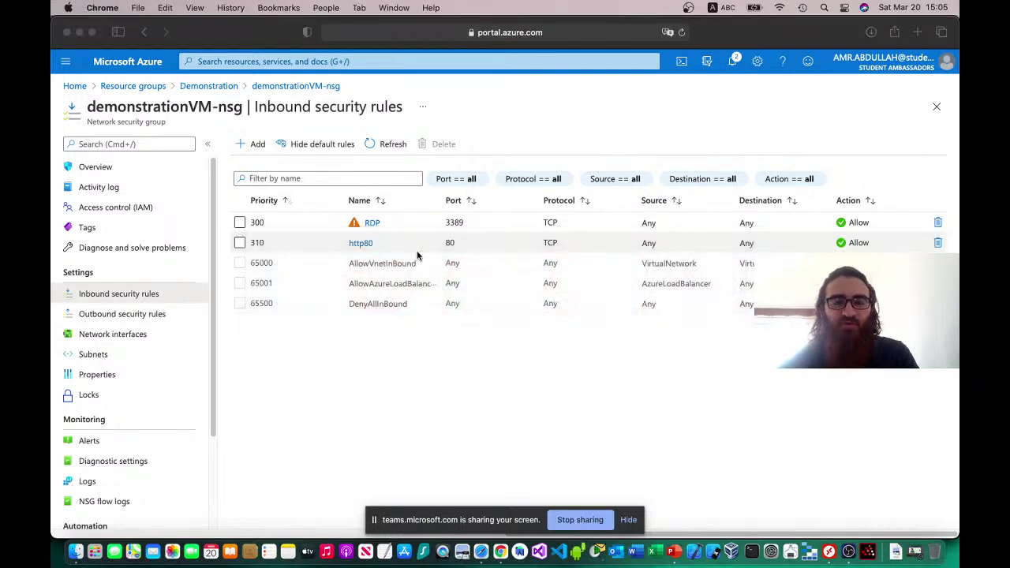
pyautogui.press('super+Tab')
pyautogui.press('super+Tab')
pyautogui.press('super+Tab')
pyautogui.press('super+shift+Tab')
pyautogui.press('super+shift+Tab')
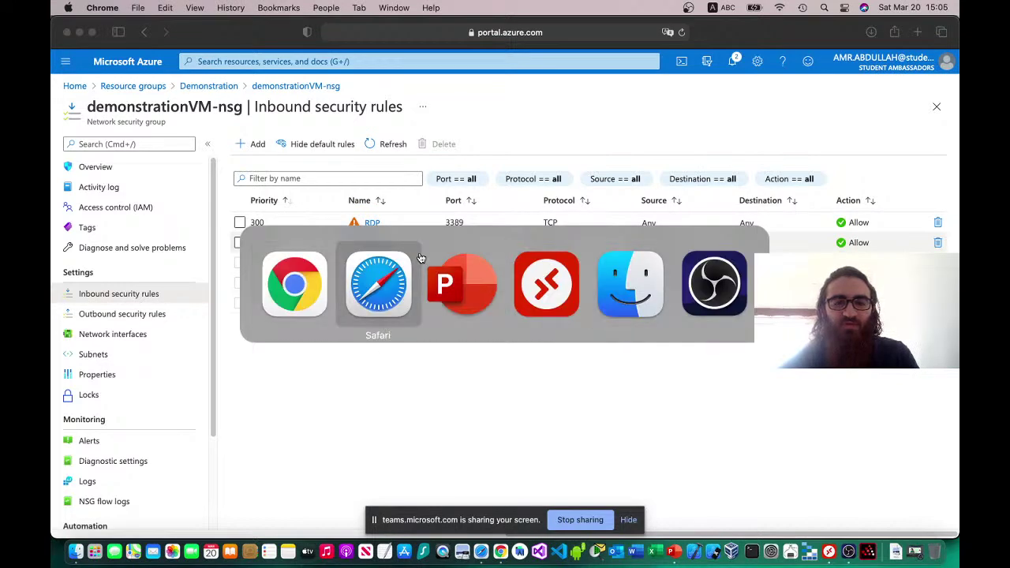
pyautogui.press('super+Tab')
pyautogui.press('super+Tab')
pyautogui.press('super+Tab')
pyautogui.press('super+shift+Tab')
pyautogui.press('super+shift+Tab')
pyautogui.press('super+shift+Tab')
pyautogui.press('super+shift+Tab')
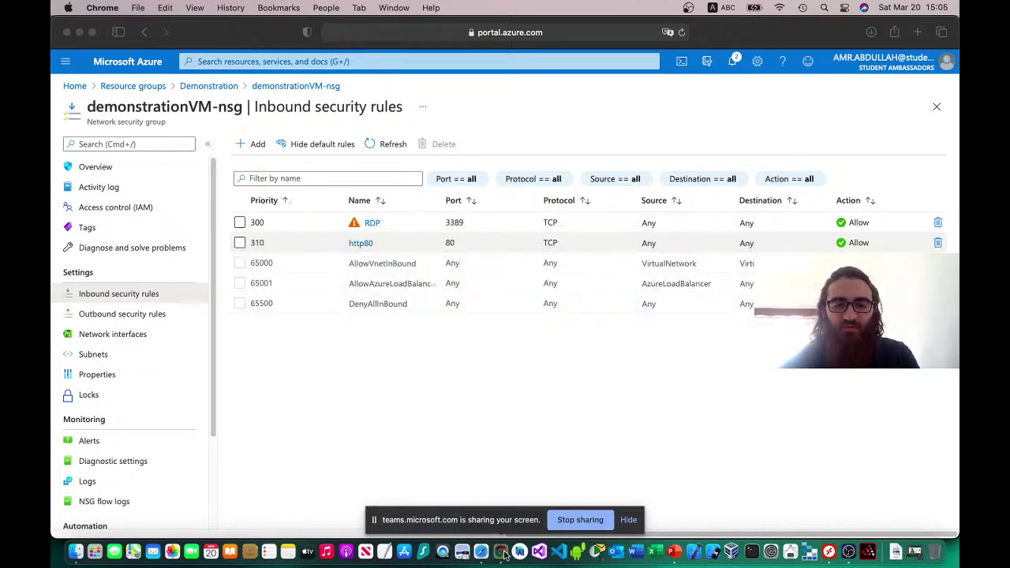
pyautogui.click(500, 551)
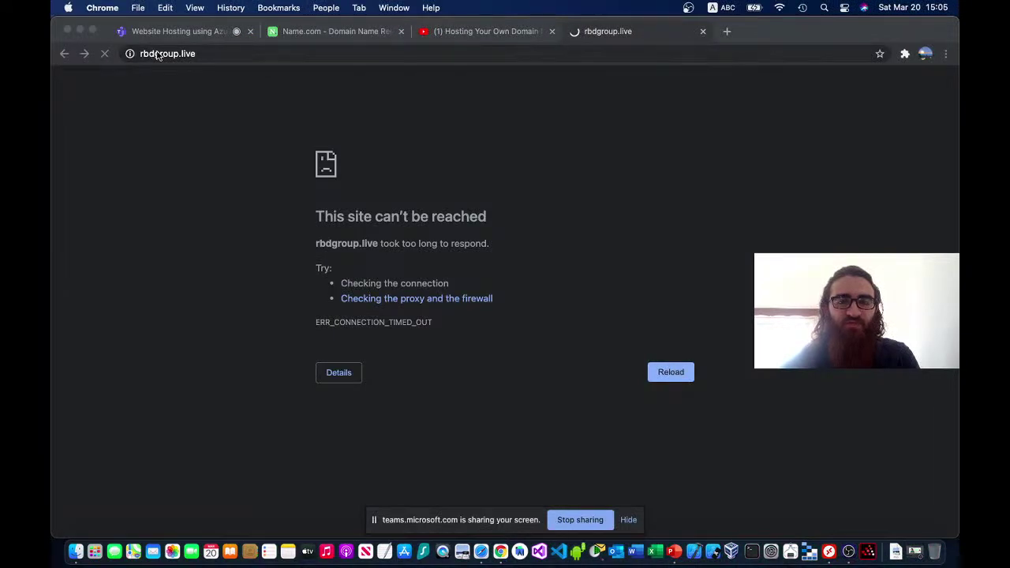
pyautogui.click(160, 54)
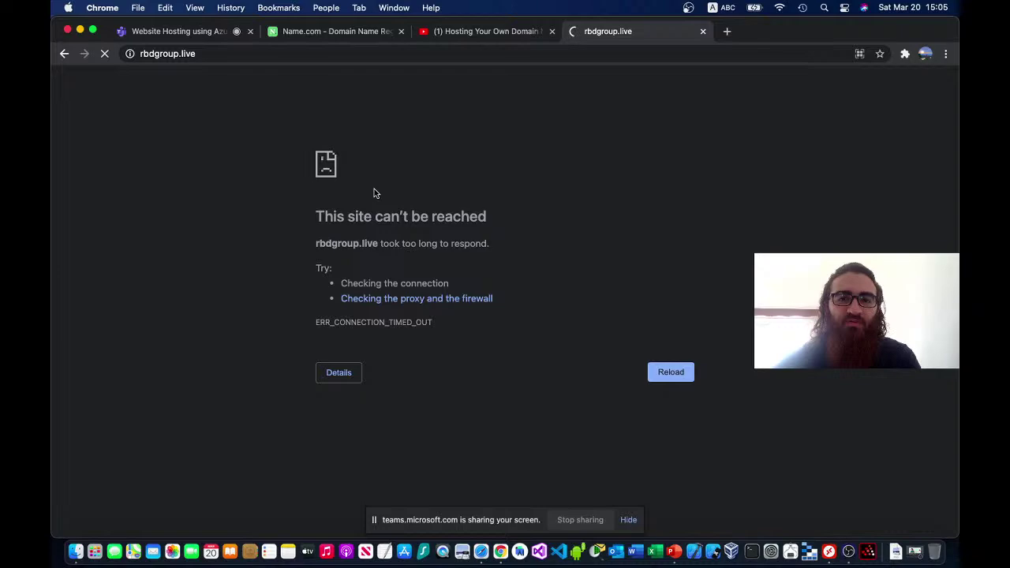
pyautogui.press('super+Tab')
pyautogui.press('super+Tab')
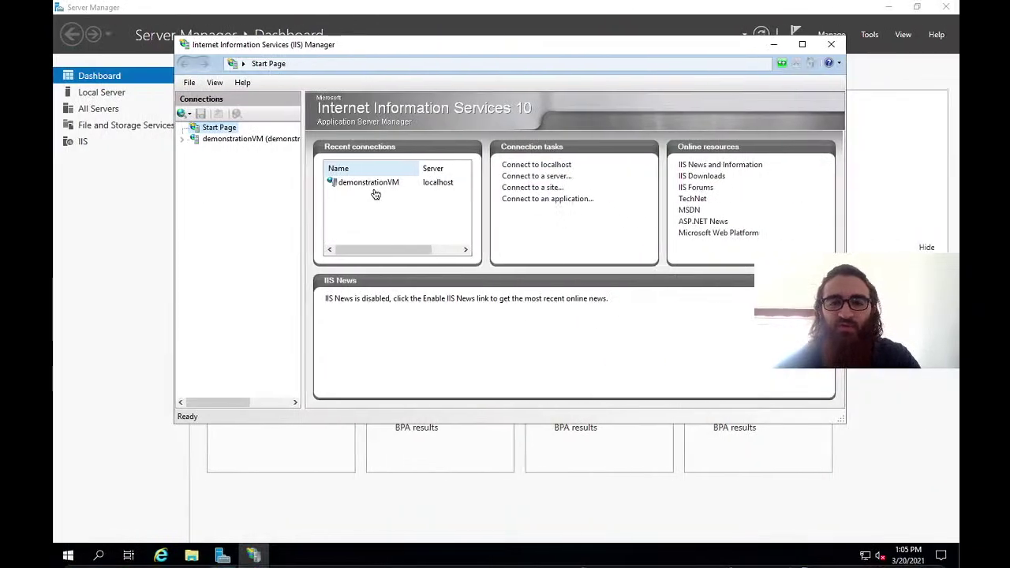
pyautogui.click(211, 142)
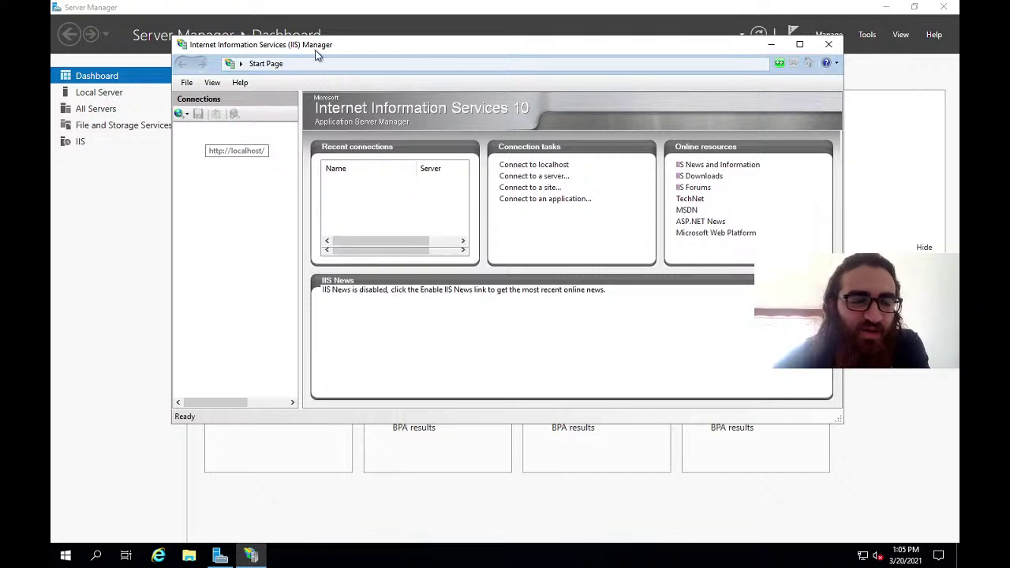
# - Expand demonstrationVM > Sites, then restart and refresh the Default Web Site
pyautogui.click(181, 139)
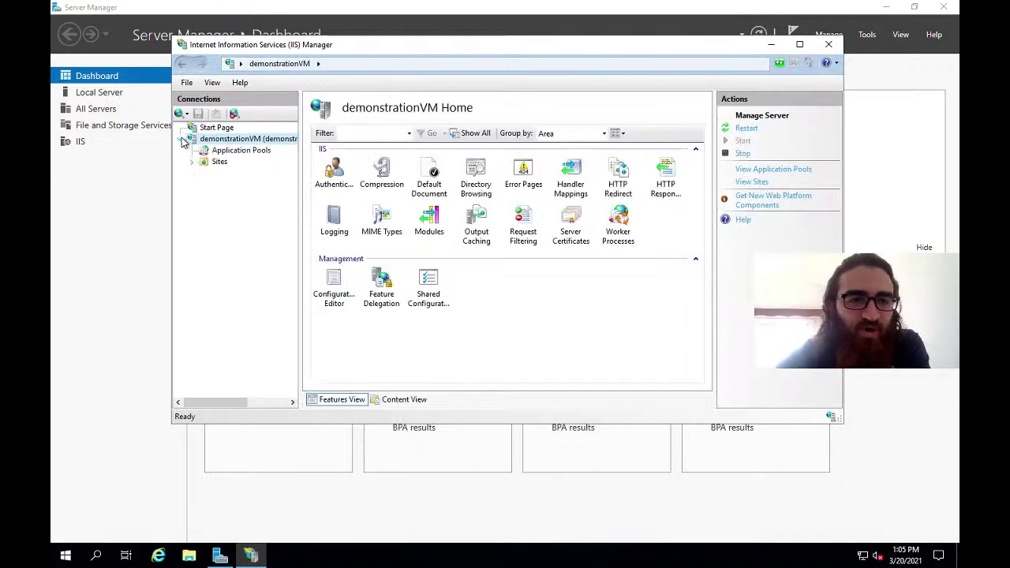
pyautogui.click(191, 161)
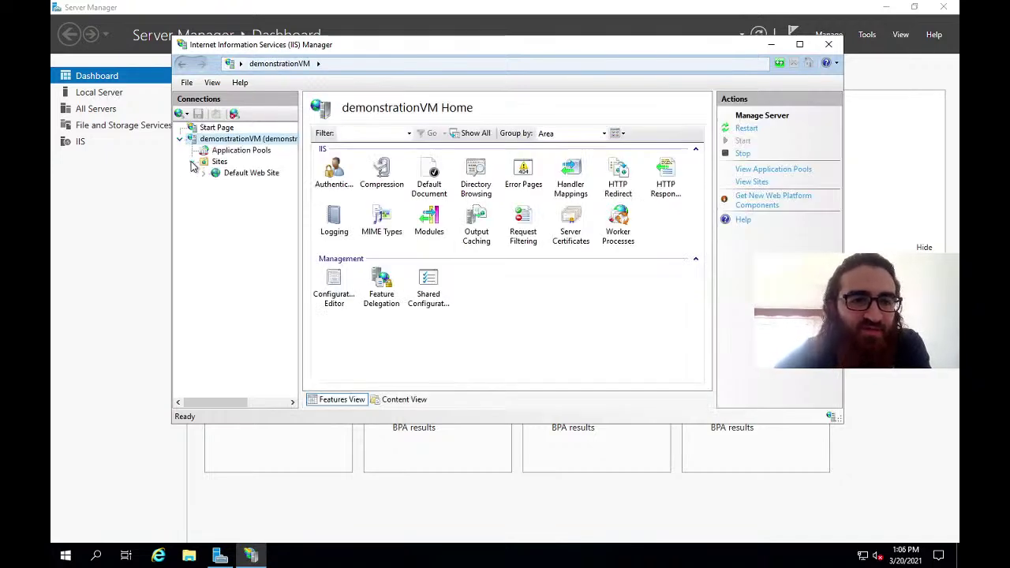
pyautogui.click(251, 175)
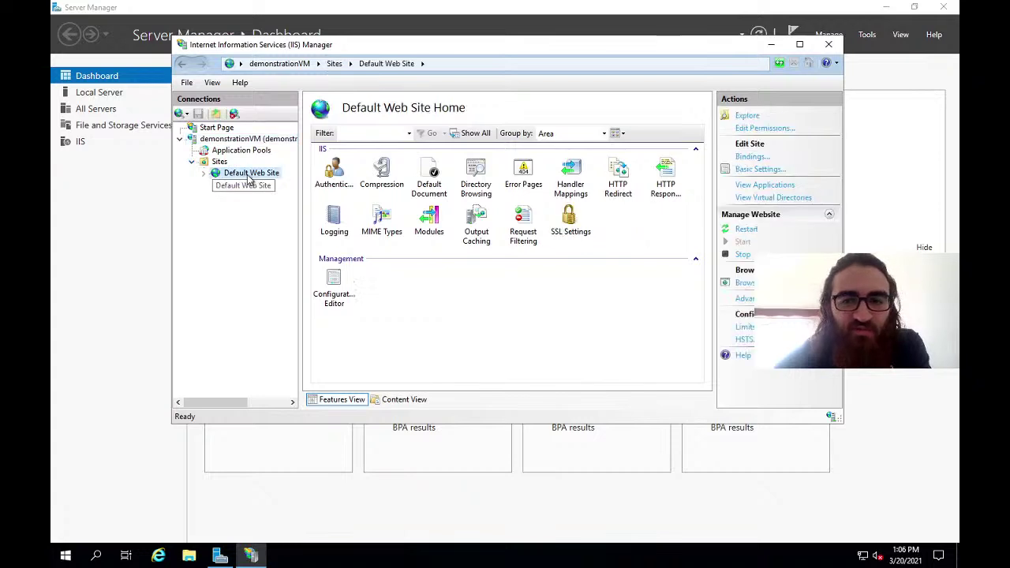
pyautogui.click(746, 231)
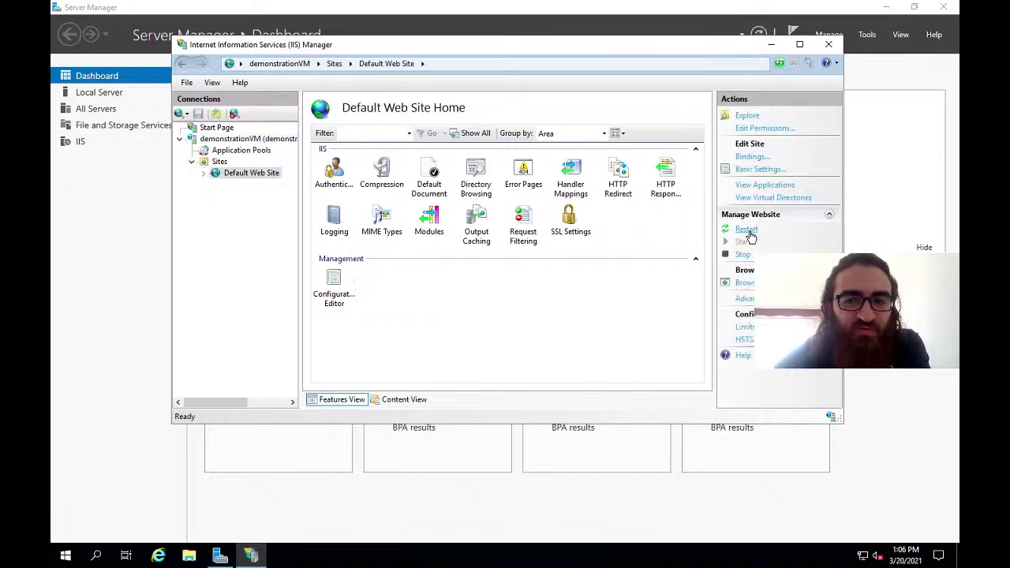
pyautogui.rightClick(244, 176)
pyautogui.click(276, 284)
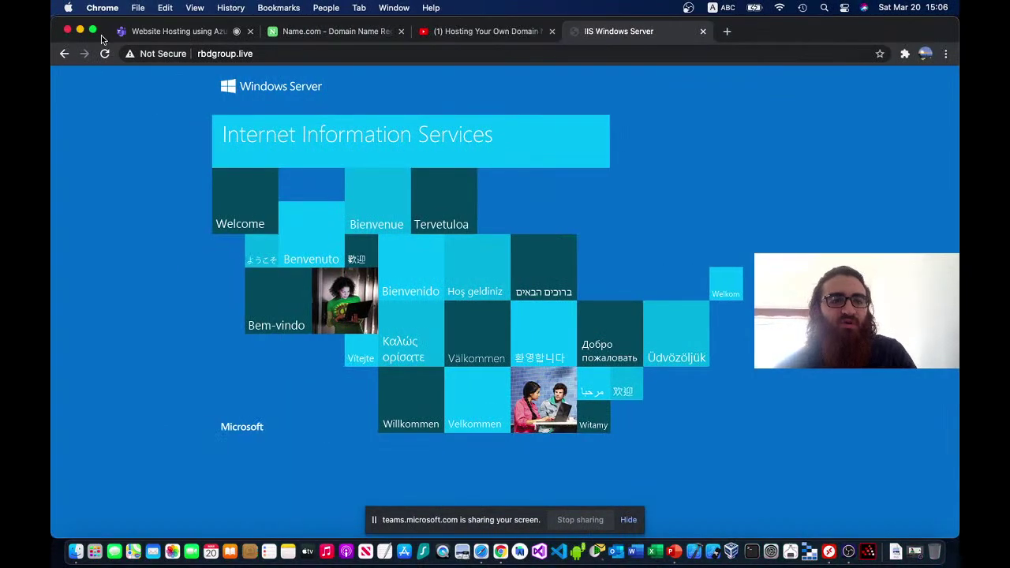
# - Reload rbdgroup.live to see the IIS welcome page and check the Name.com A records, then return to IIS Manager
pyautogui.click(105, 54)
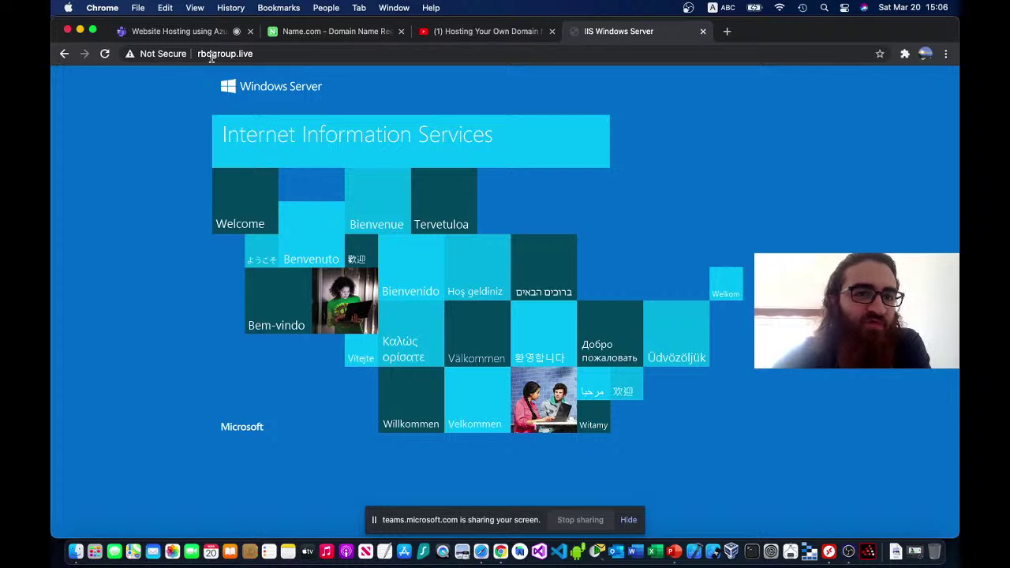
pyautogui.click(236, 53)
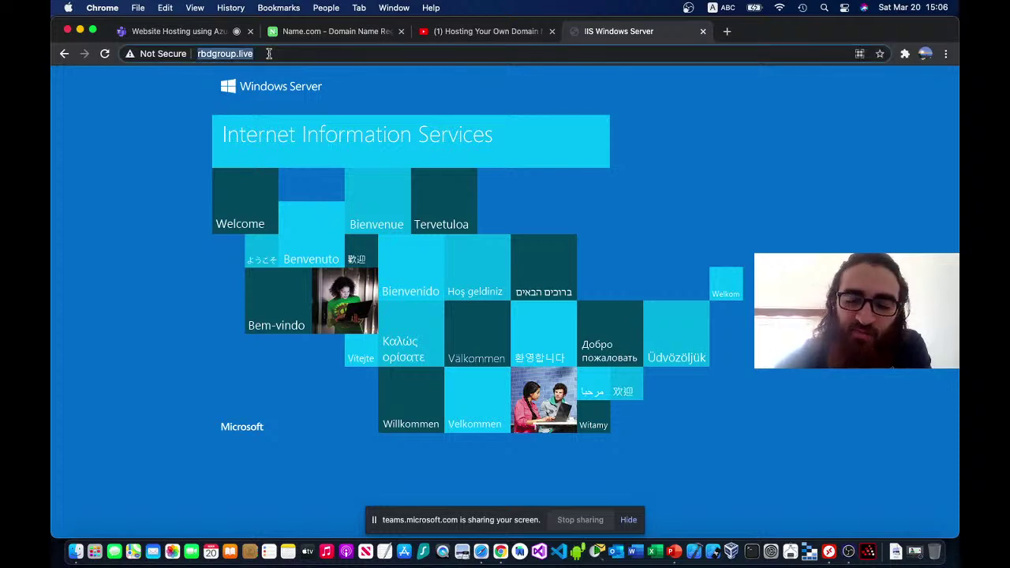
pyautogui.press('Return')
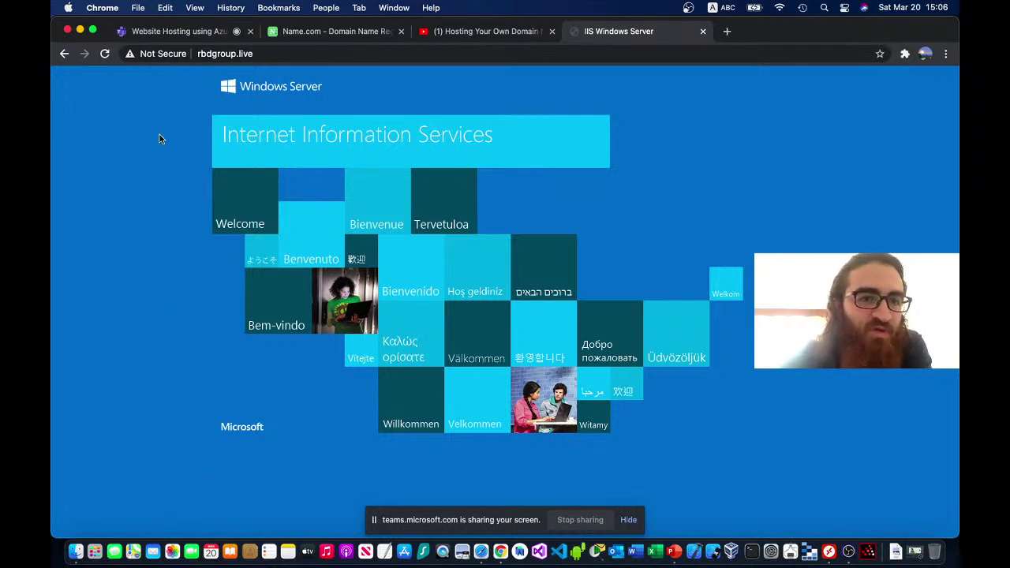
pyautogui.click(277, 32)
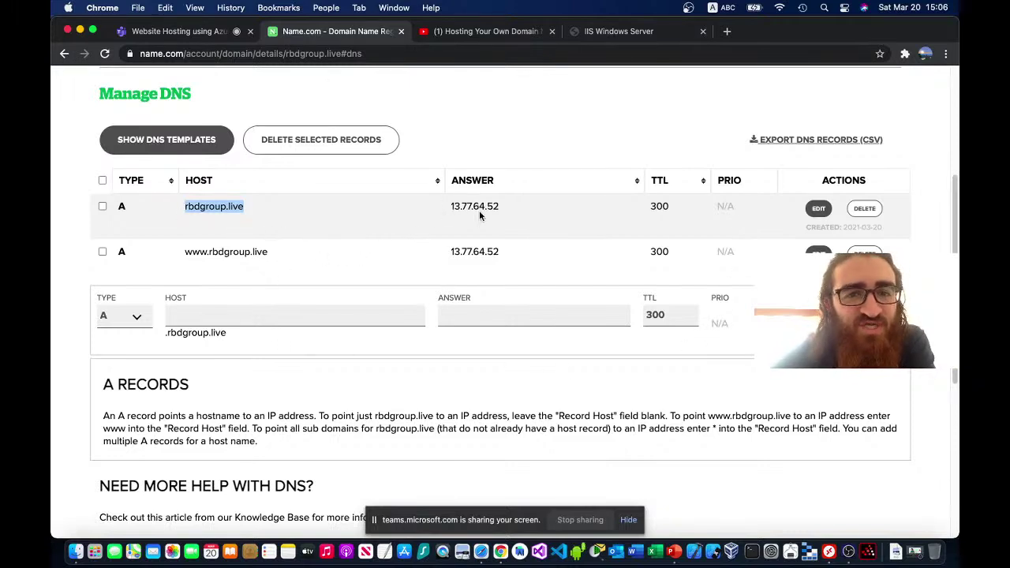
pyautogui.hotkey('ctrl', 'Right')
pyautogui.hotkey('ctrl', 'Right')
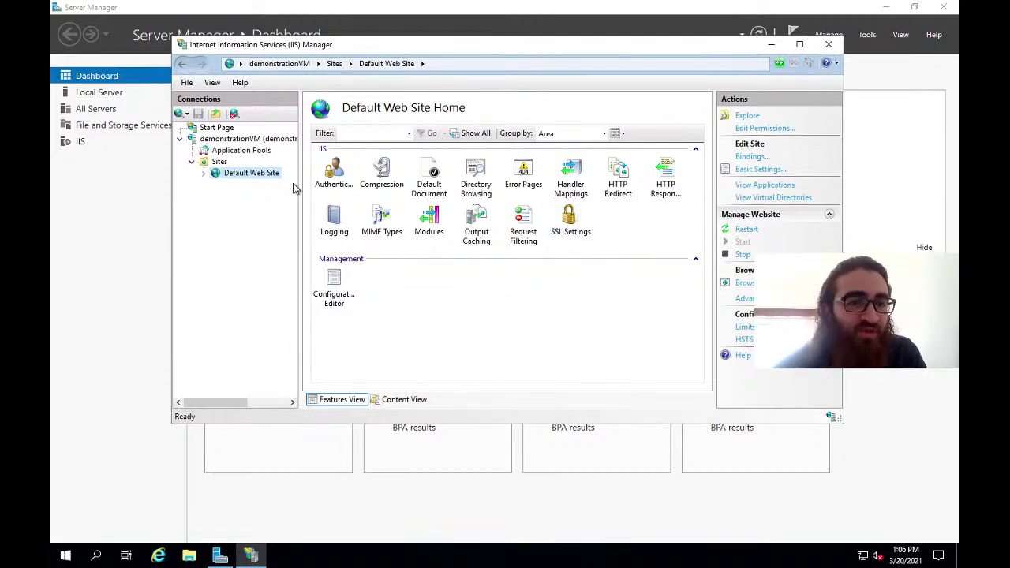
# - Reselect demonstrationVM and Default Web Site in IIS Manager, then launch File Explorer on the server
pyautogui.click(241, 140)
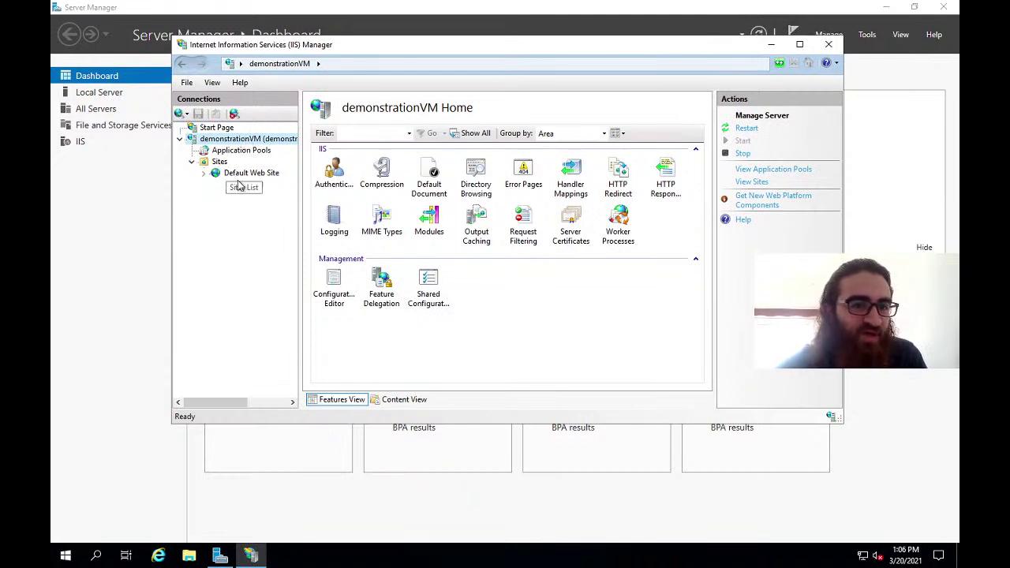
pyautogui.click(241, 173)
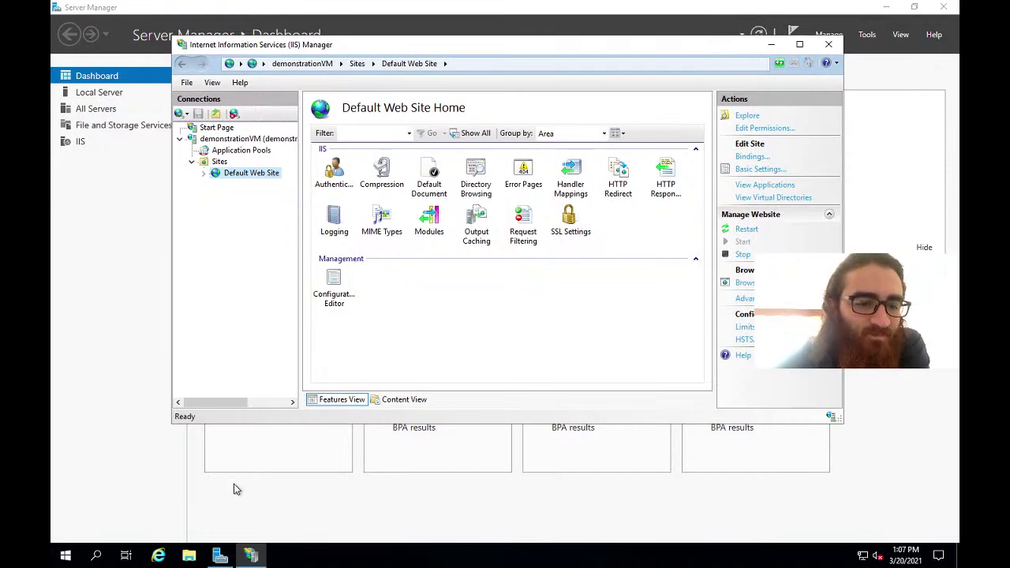
pyautogui.click(189, 555)
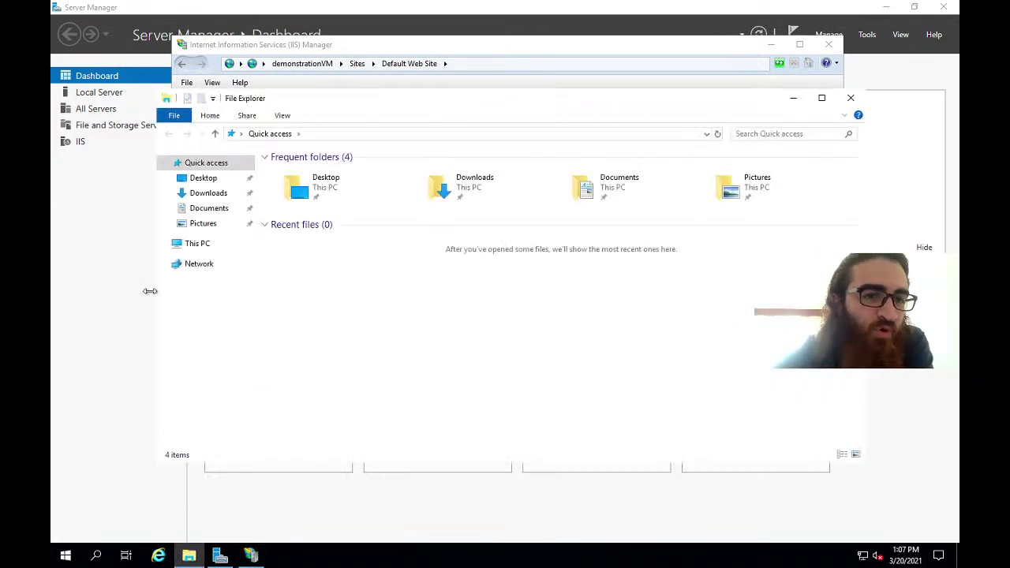
# - Browse from This PC to C:\inetpub\wwwroot
pyautogui.click(196, 244)
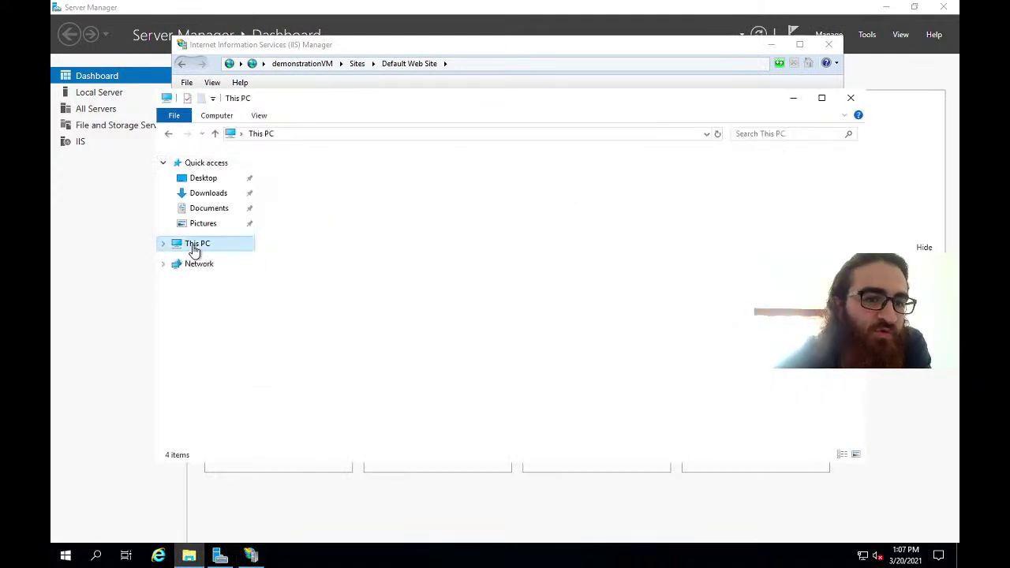
pyautogui.doubleClick(327, 313)
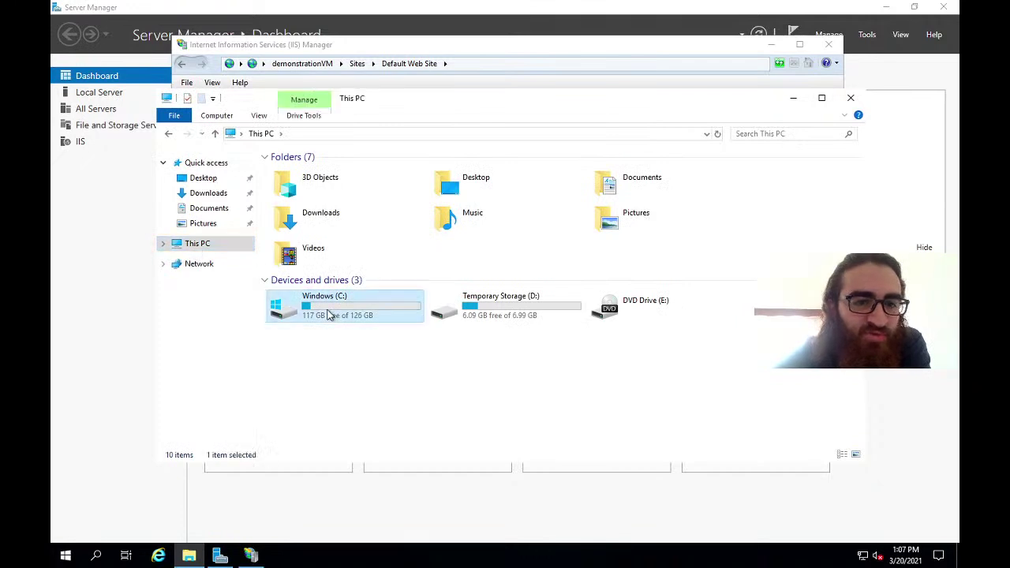
pyautogui.doubleClick(297, 186)
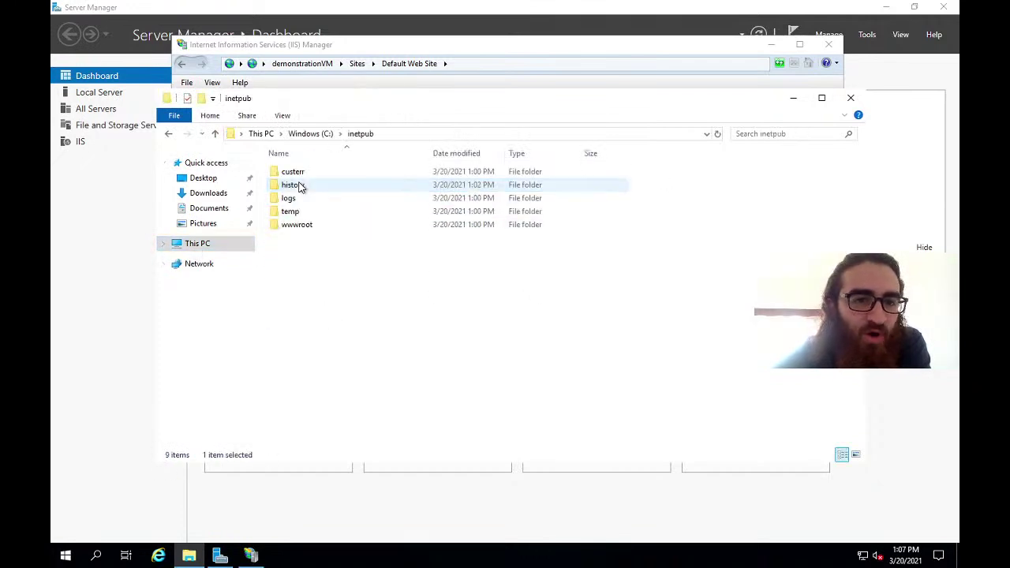
pyautogui.doubleClick(297, 225)
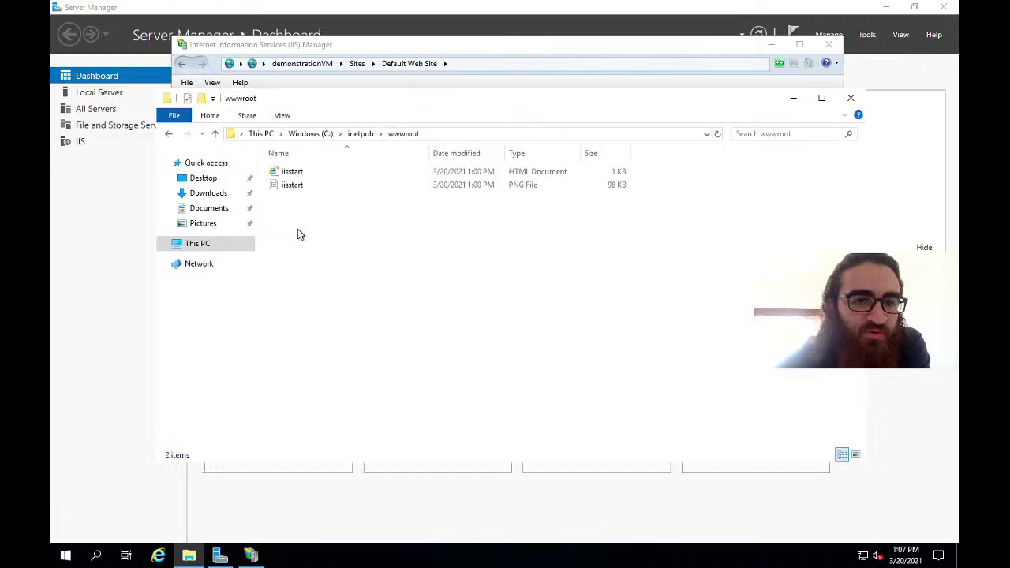
# - Inspect the iisstart HTML page and PNG image in wwwroot, then switch back to Chrome
pyautogui.moveTo(308, 240); pyautogui.dragTo(297, 172)
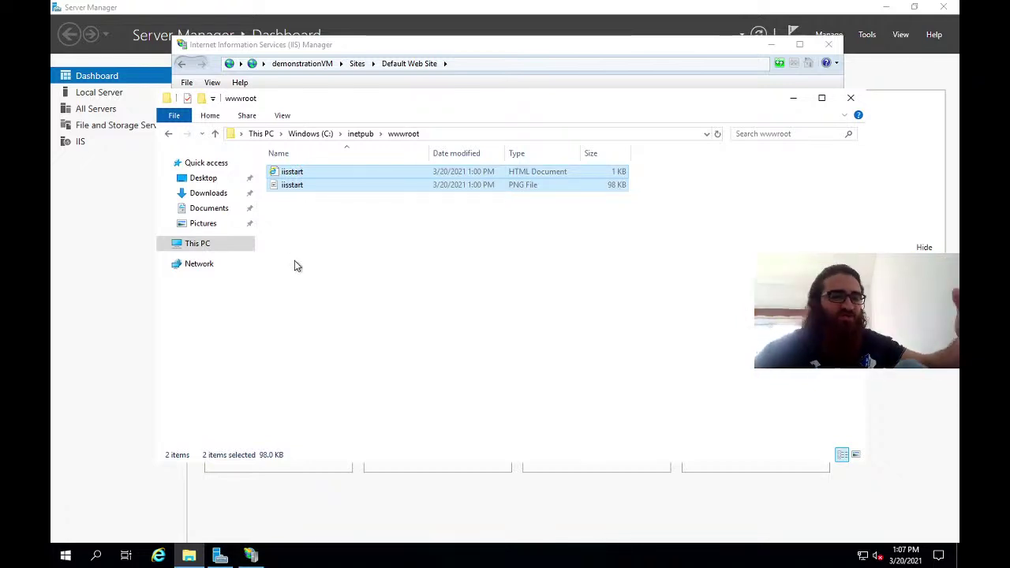
pyautogui.click(313, 226)
pyautogui.click(300, 172)
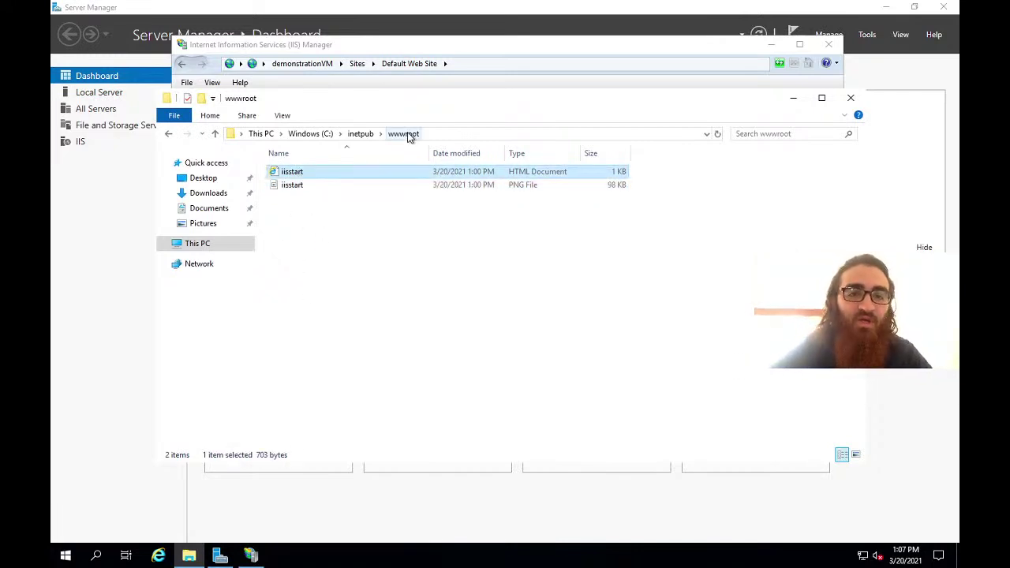
pyautogui.rightClick(365, 289)
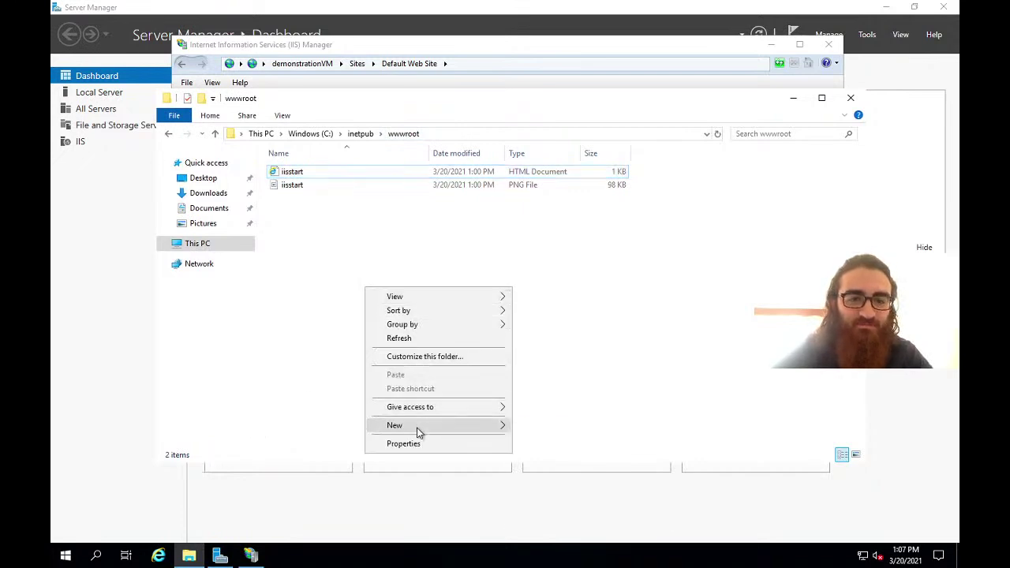
pyautogui.moveTo(418, 431)
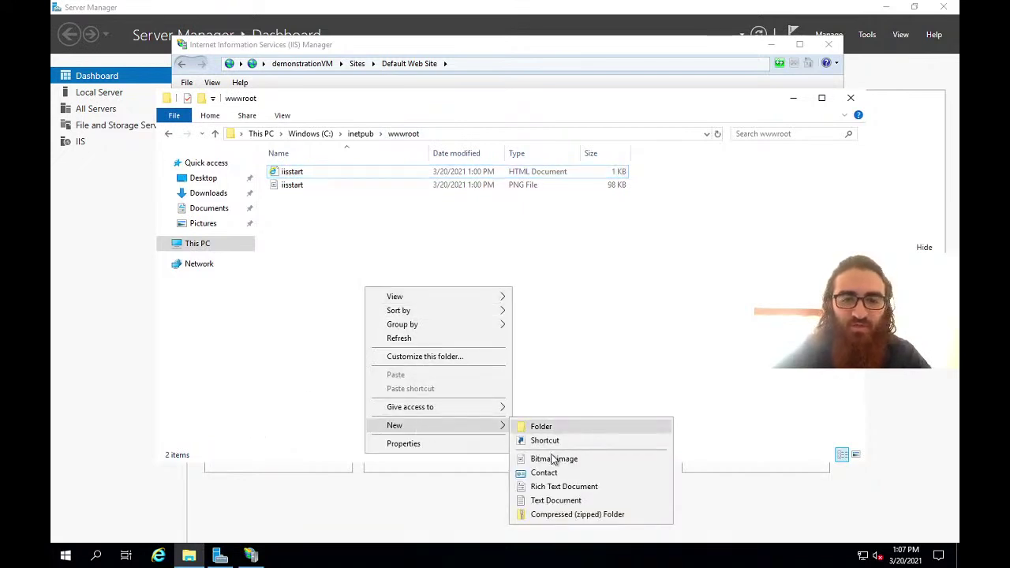
pyautogui.click(310, 272)
pyautogui.press('super+Tab')
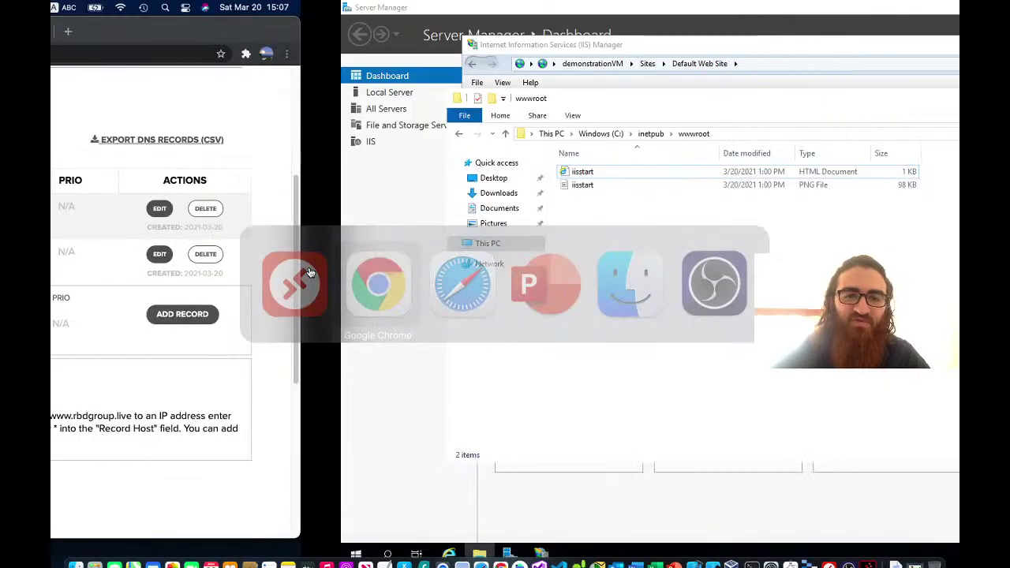
# - Allow meeting attendees to unmute themselves from the Teams participant list options
pyautogui.click(618, 32)
pyautogui.click(104, 55)
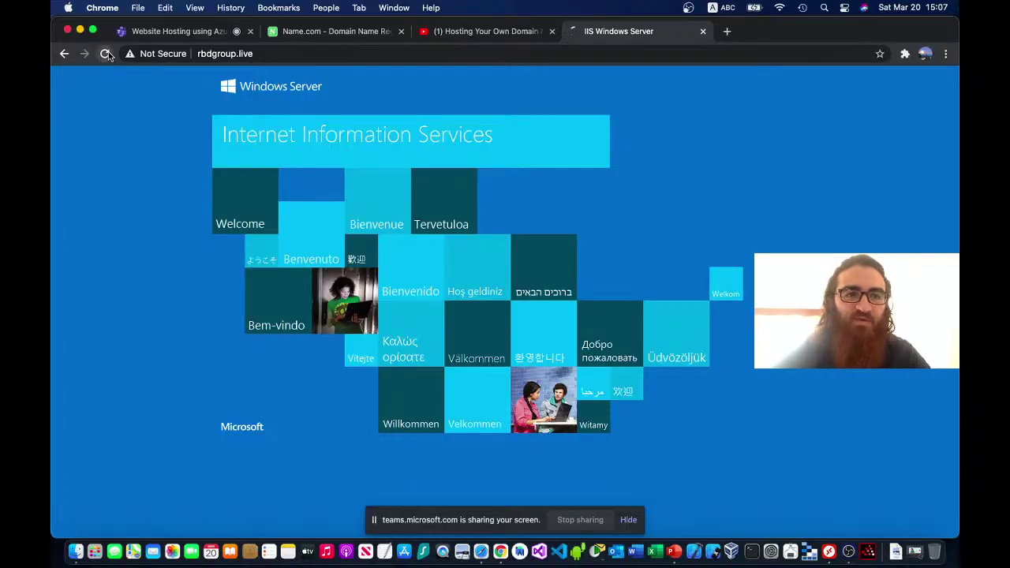
pyautogui.click(168, 31)
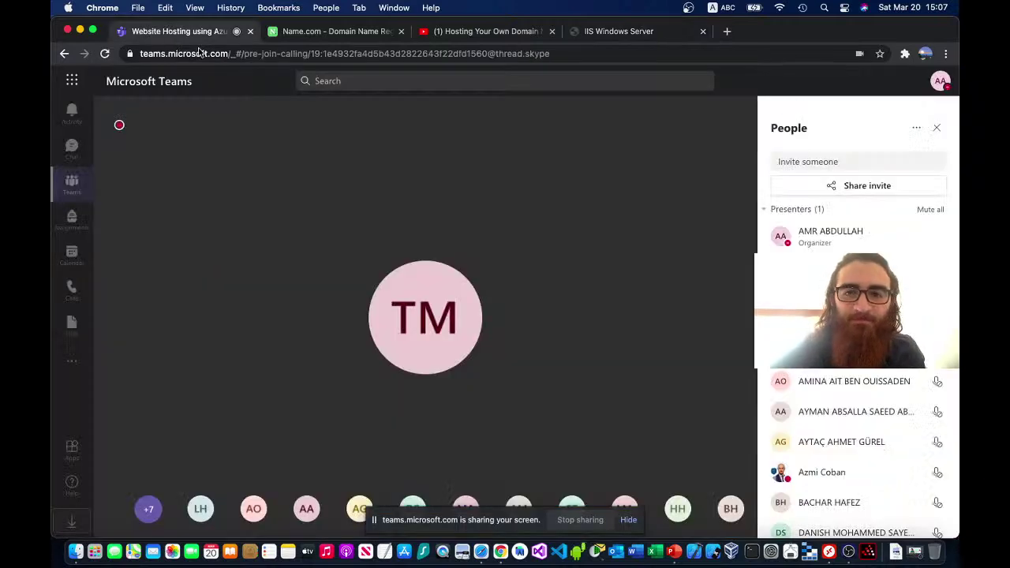
pyautogui.click(914, 130)
pyautogui.click(877, 160)
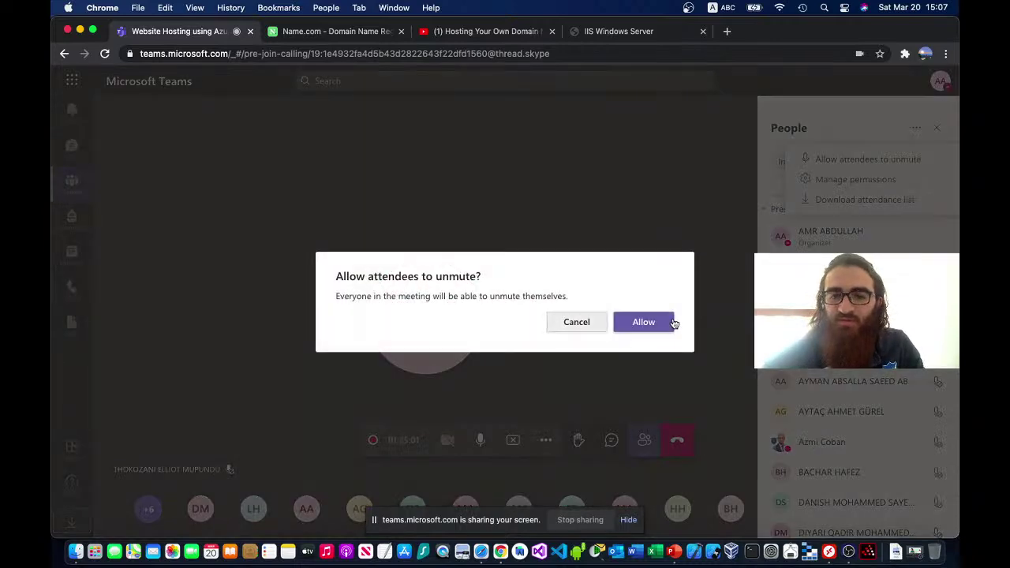
pyautogui.click(647, 323)
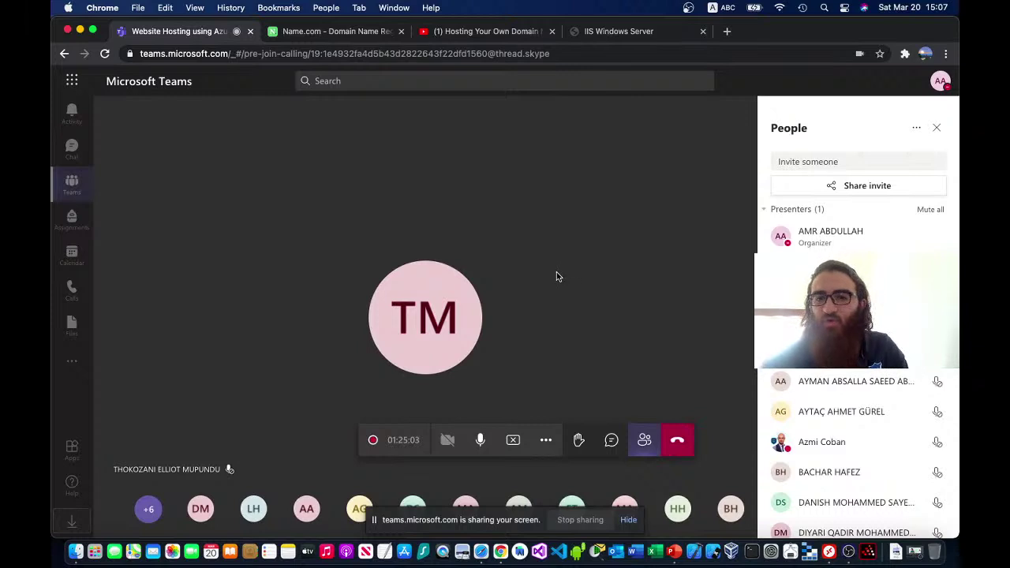
# - Return to the rbdgroup.live IIS welcome page and select its address in the address bar
pyautogui.click(614, 33)
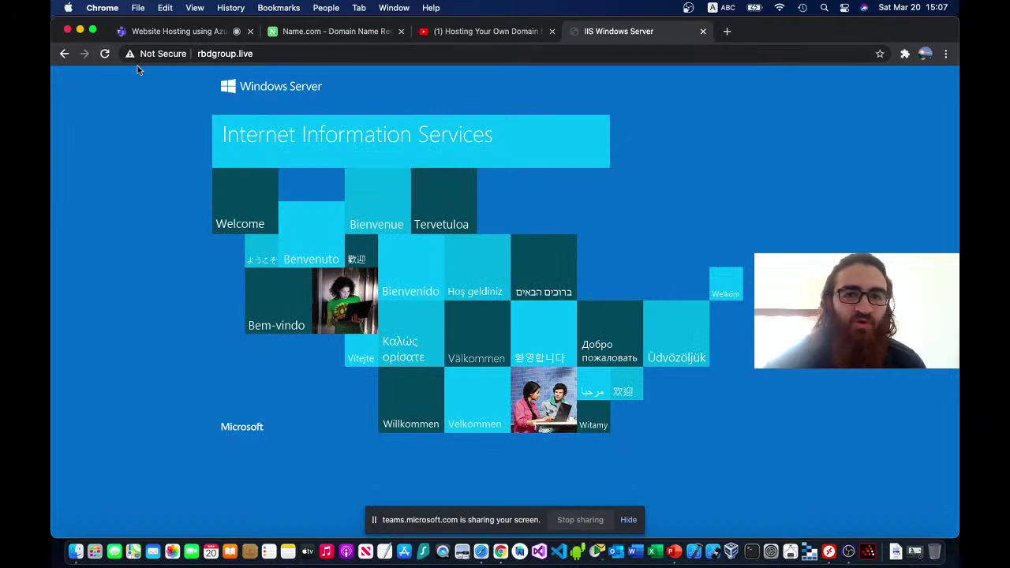
pyautogui.click(164, 32)
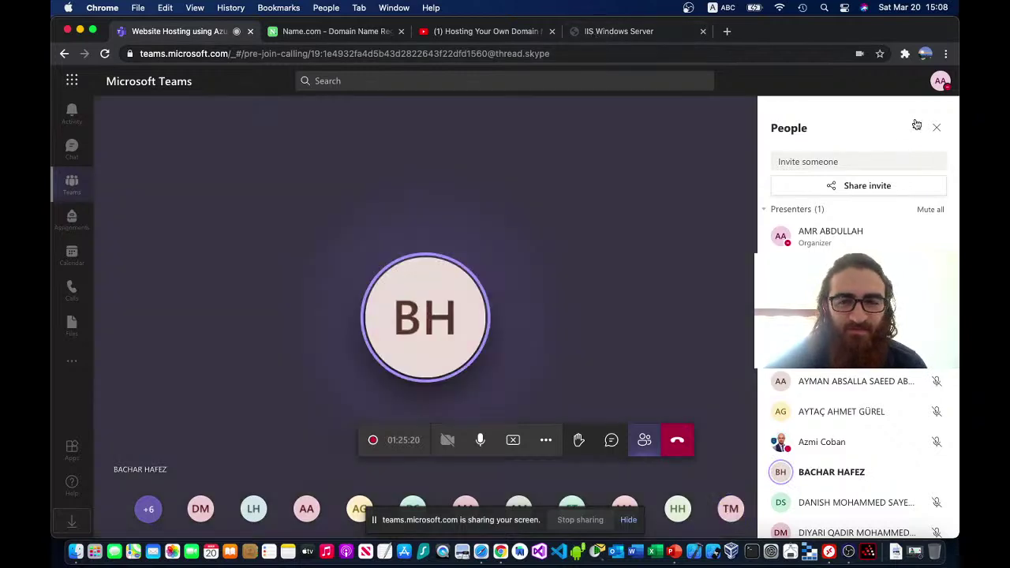
pyautogui.click(599, 31)
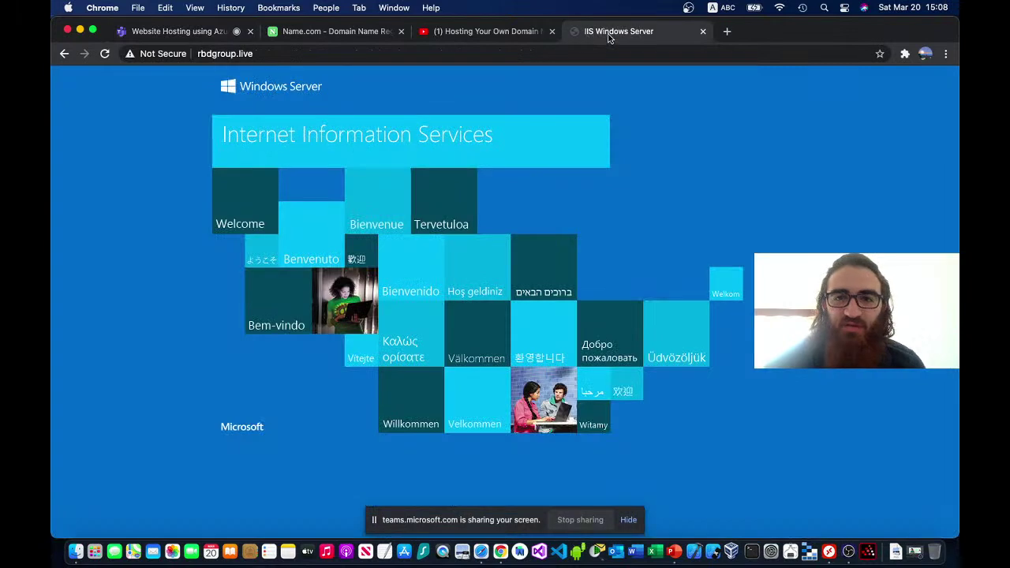
pyautogui.click(196, 33)
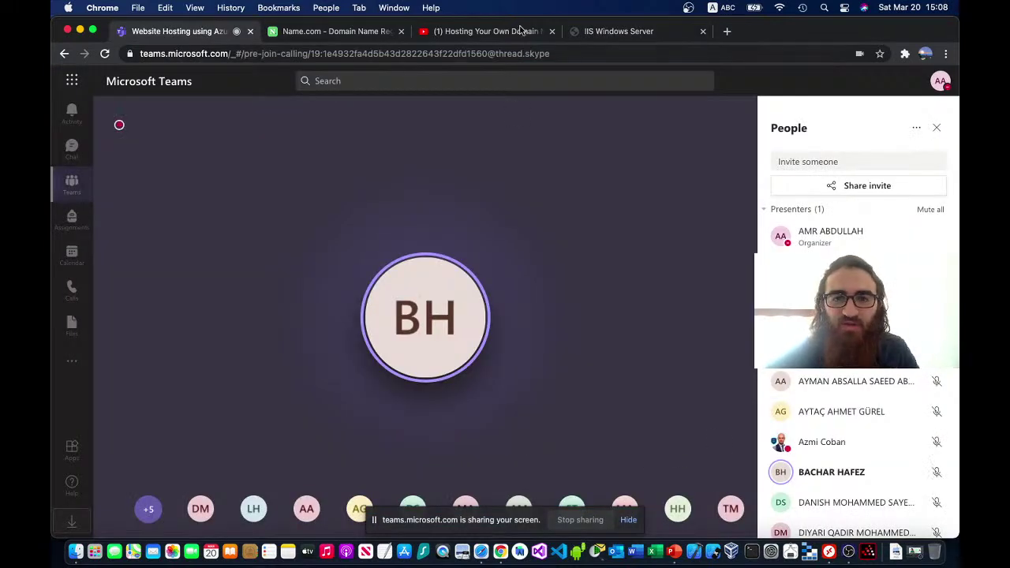
pyautogui.click(599, 32)
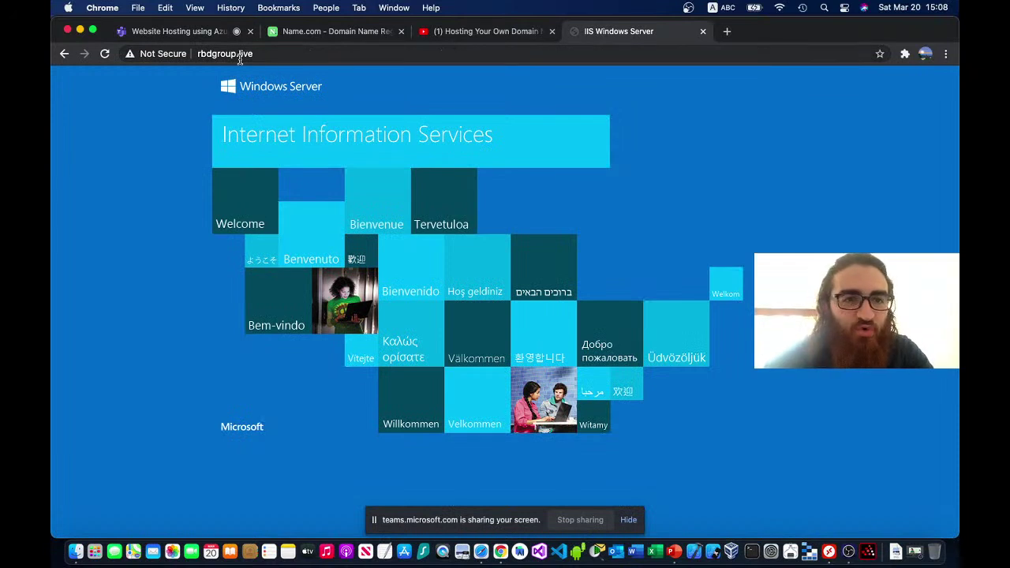
pyautogui.click(255, 54)
pyautogui.hotkey('ctrl', 'c')
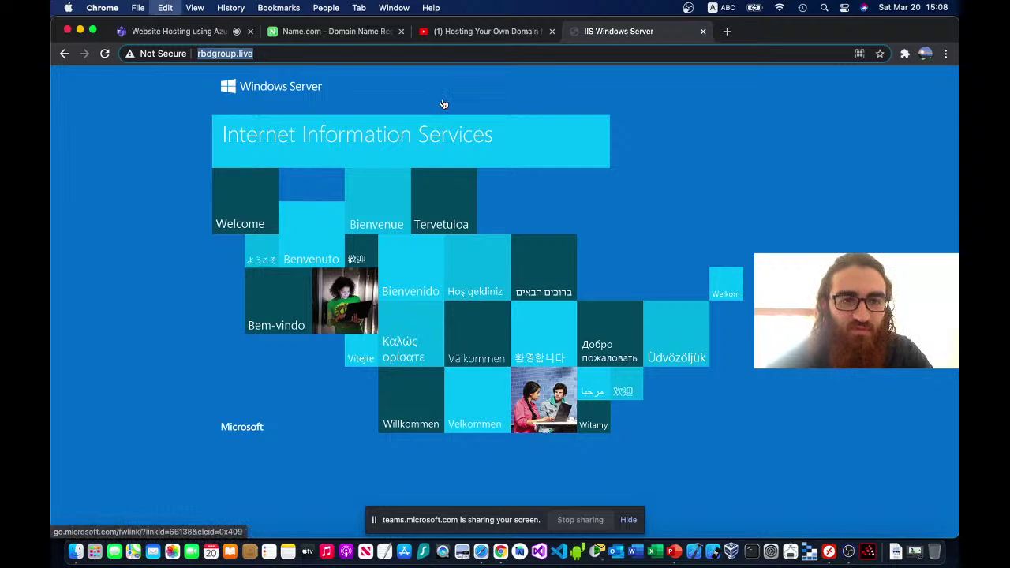
# - Send the rbdgroup.live URL as a YouTube live chat message, then go back to the Teams meeting
pyautogui.click(468, 33)
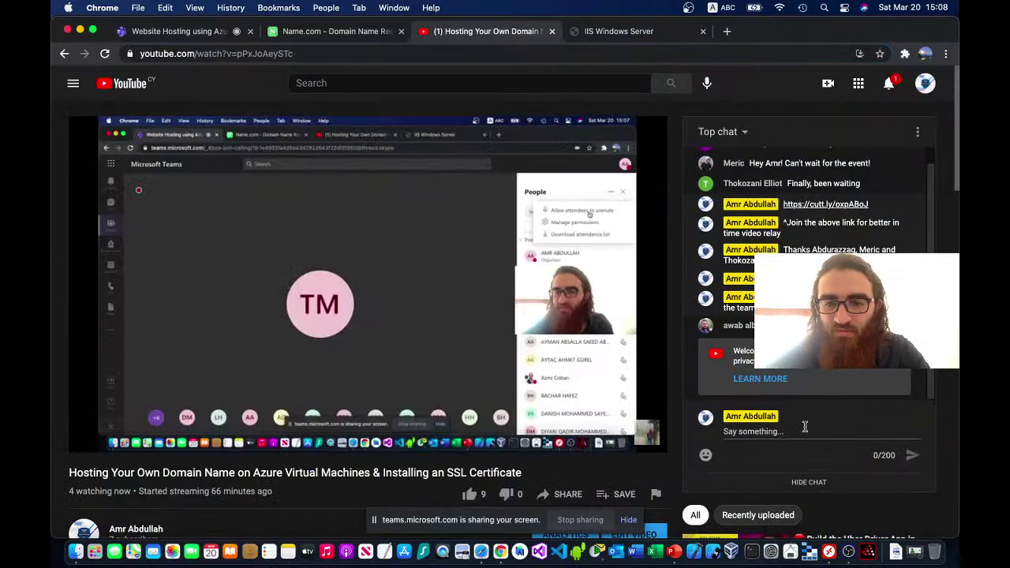
pyautogui.hotkey('ctrl', 'v')
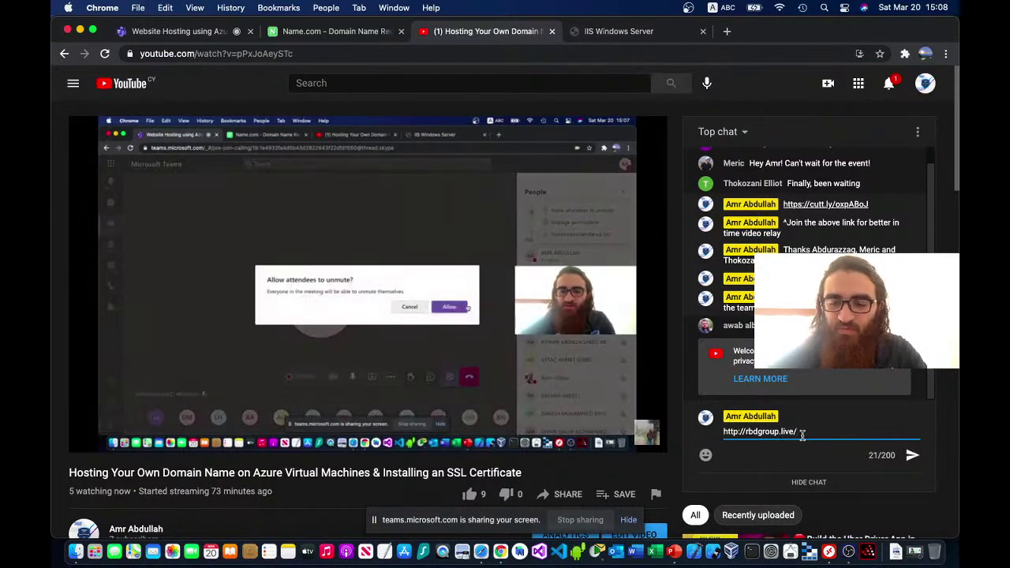
pyautogui.press('Return')
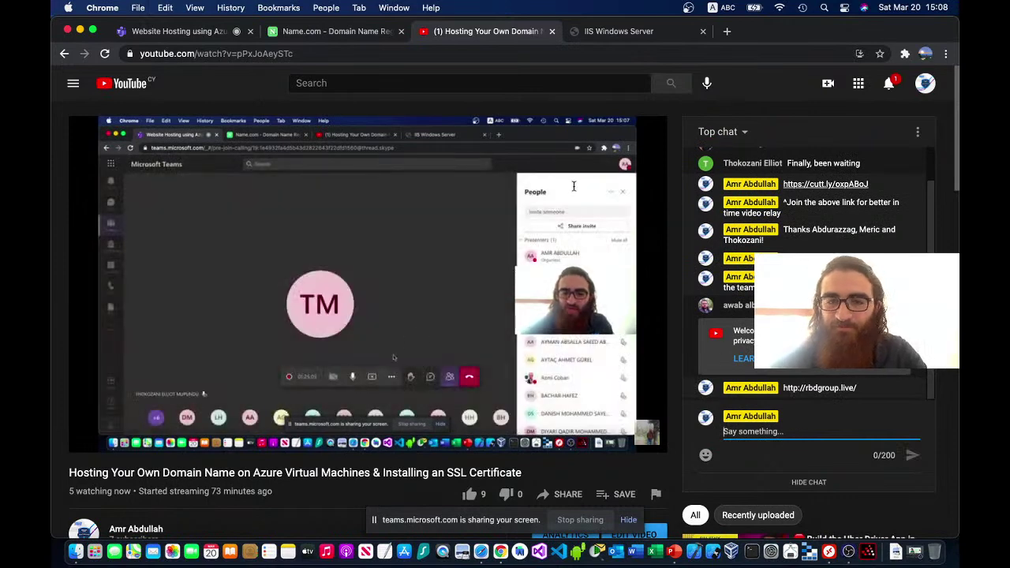
pyautogui.click(174, 33)
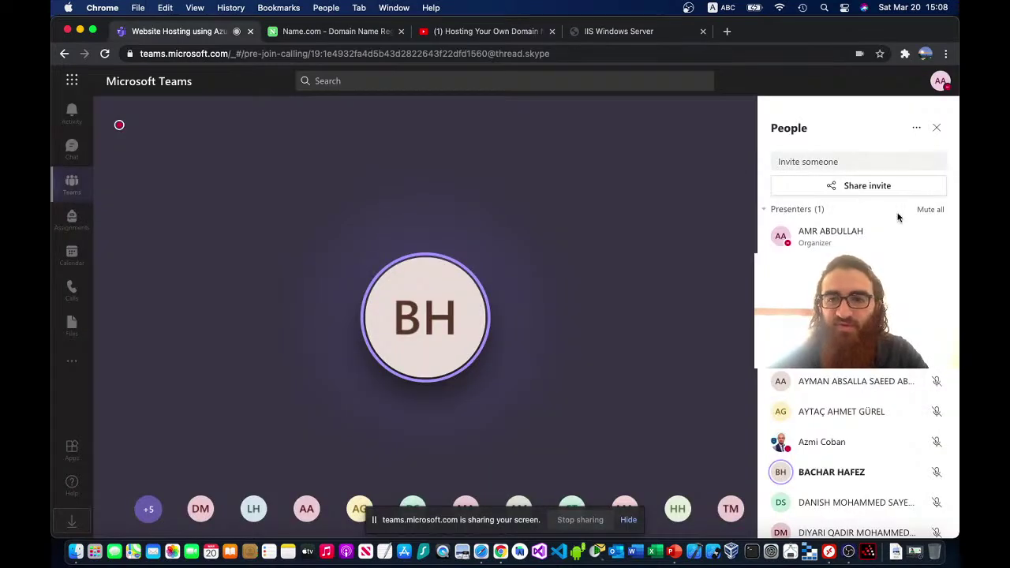
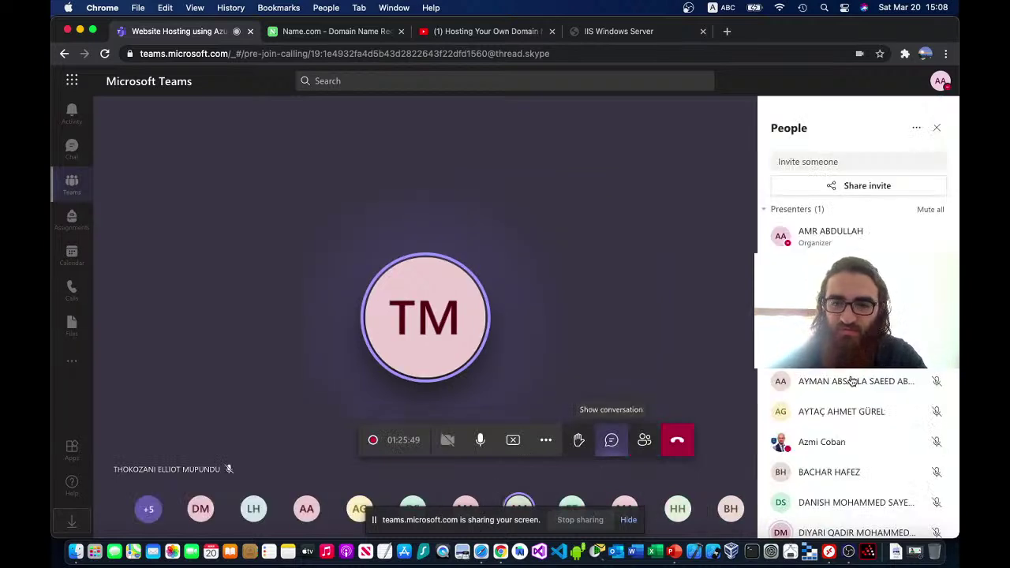
pyautogui.click(936, 128)
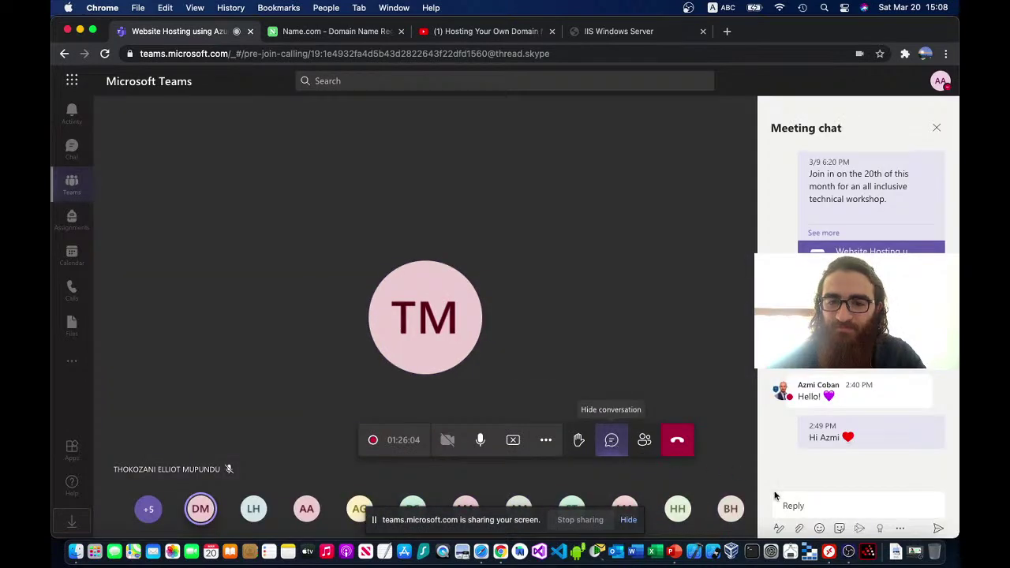
pyautogui.click(806, 506)
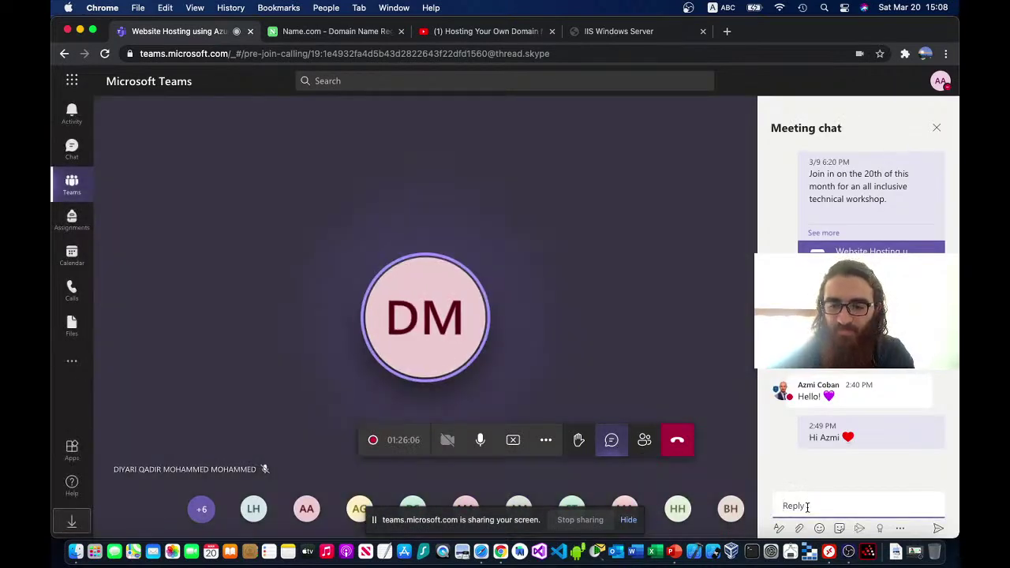
pyautogui.write('http://bdgroup.live/')
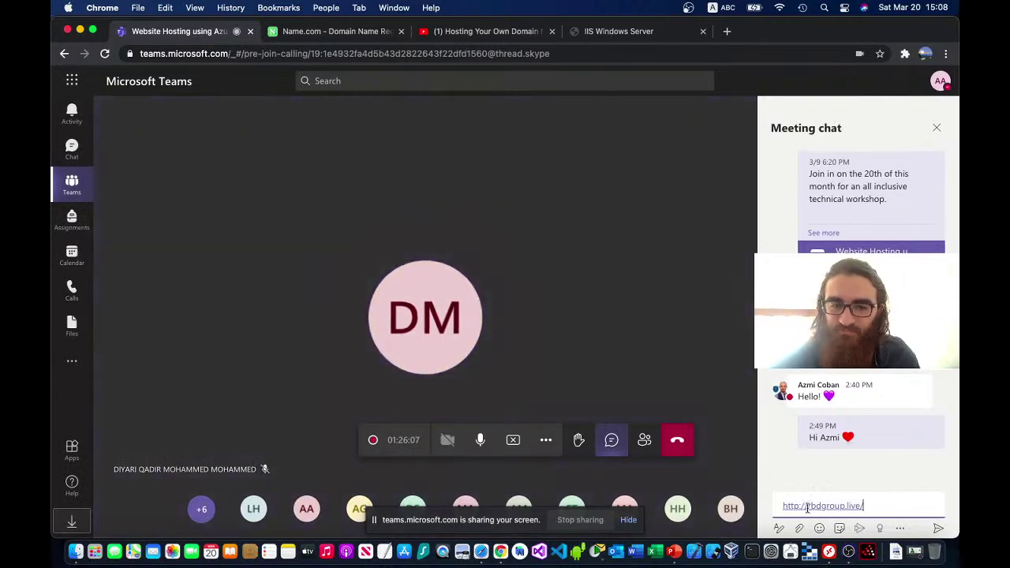
pyautogui.press('Return')
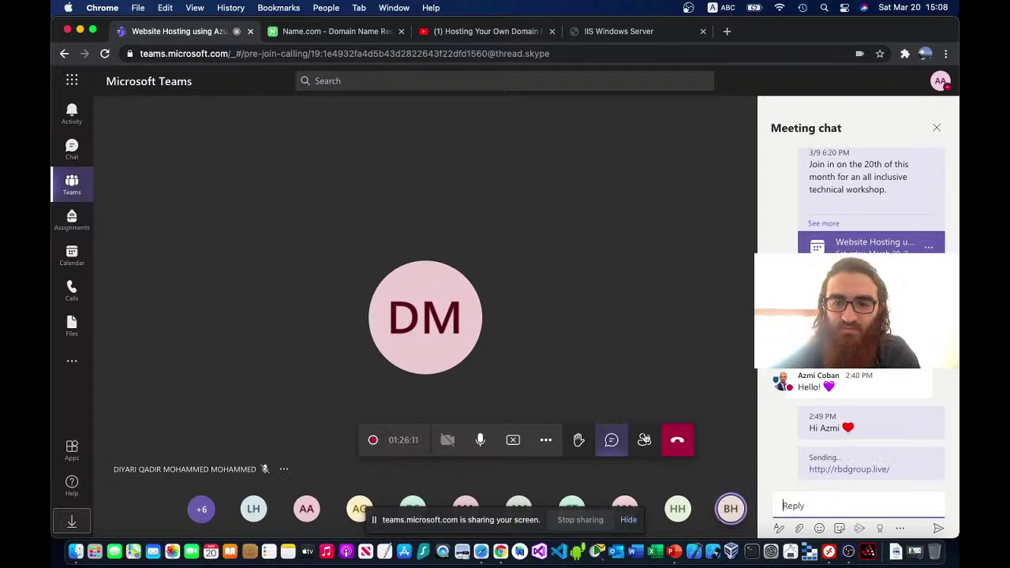
# - Set the participant options to Don't allow attendees to unmute, then close the panel
pyautogui.click(645, 439)
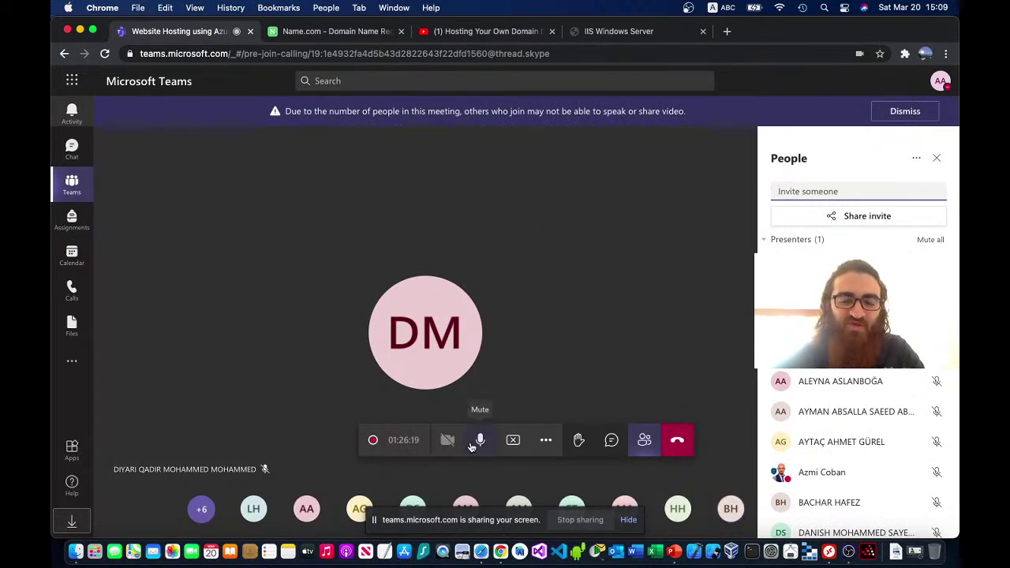
pyautogui.click(937, 160)
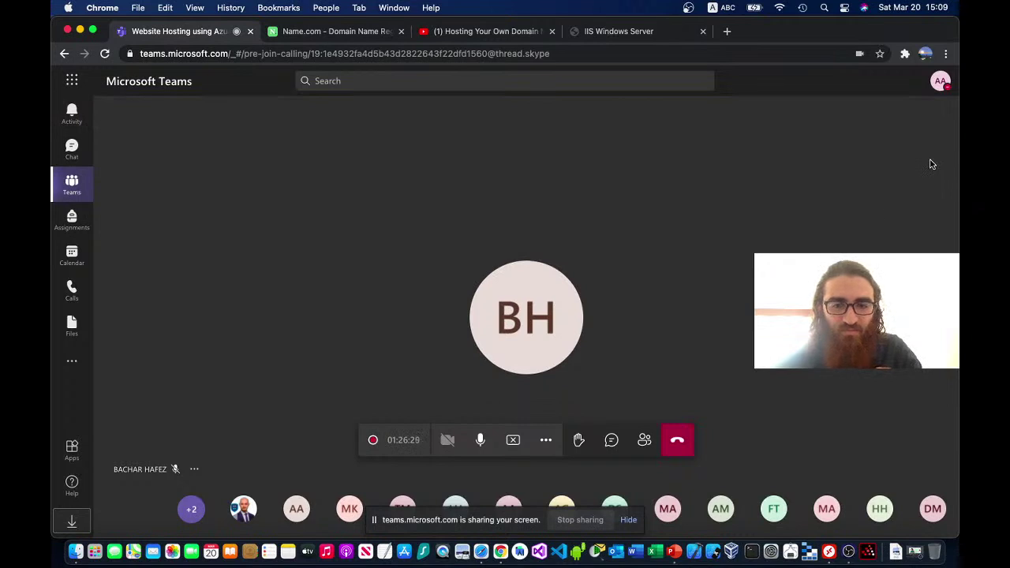
pyautogui.click(644, 442)
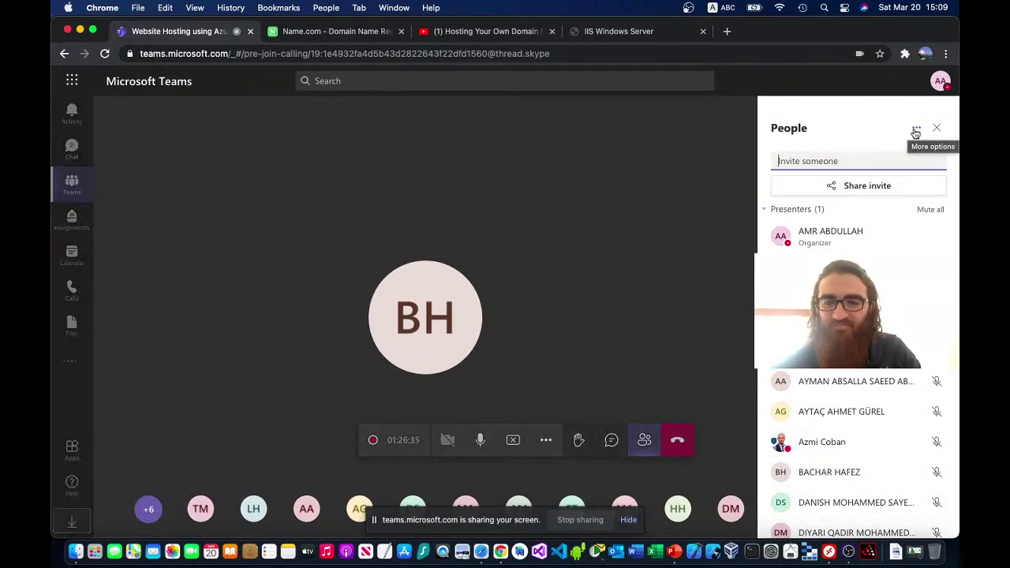
pyautogui.click(915, 130)
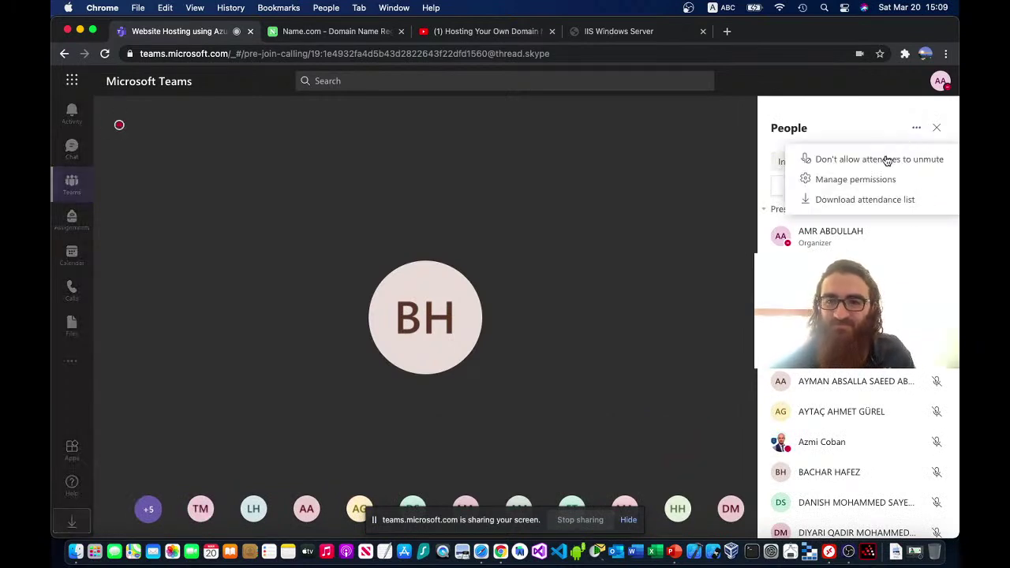
pyautogui.click(885, 159)
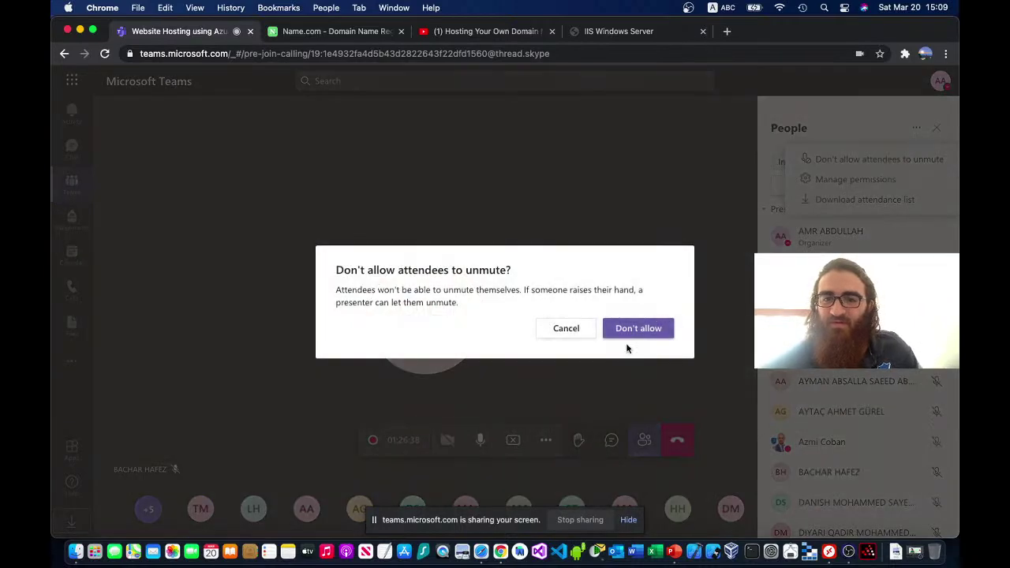
pyautogui.click(628, 337)
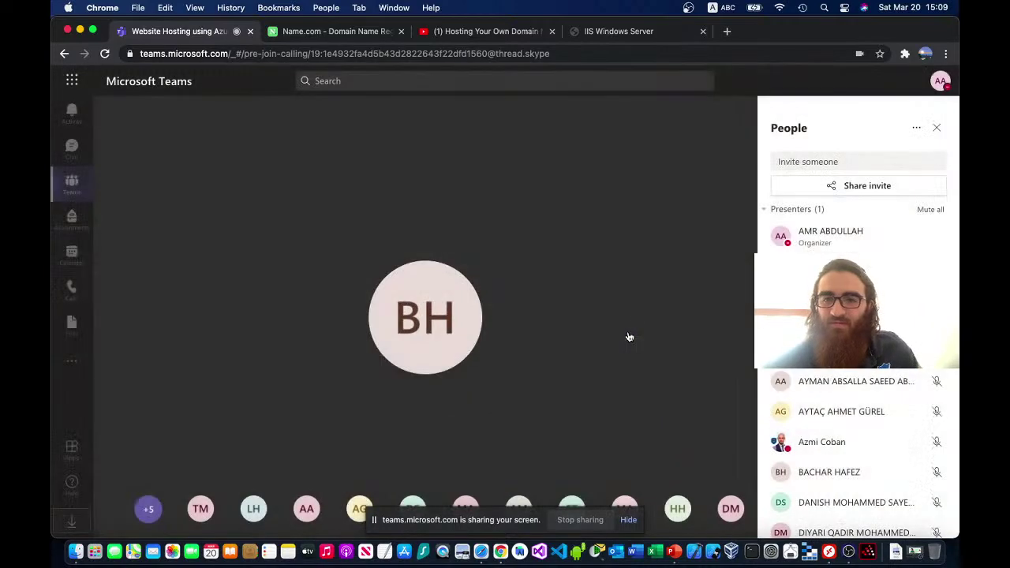
pyautogui.click(937, 127)
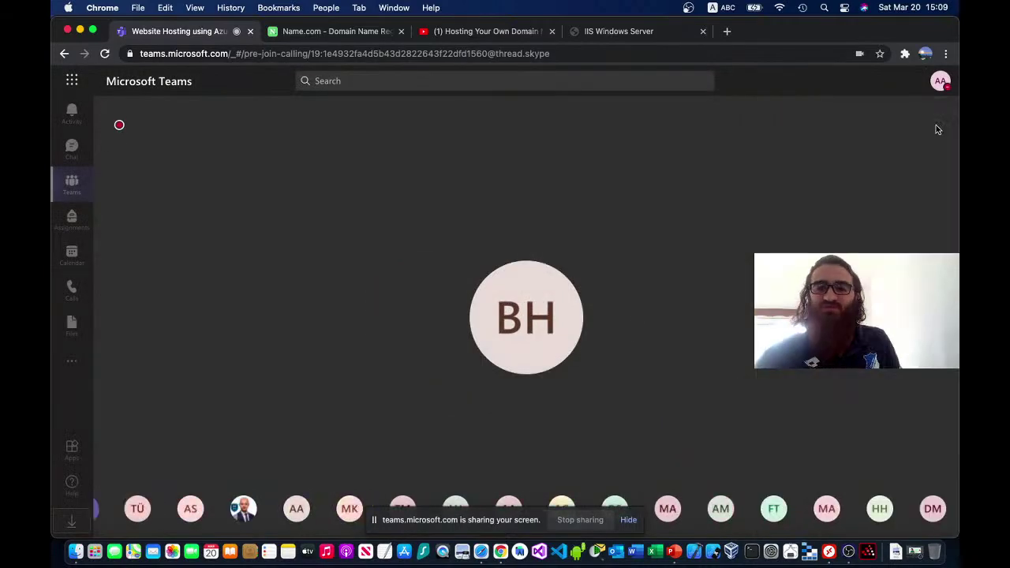
pyautogui.click(587, 32)
# - Remove the Default Web Site in IIS Manager on the remote server
pyautogui.hotkey('ctrl', 'Right')
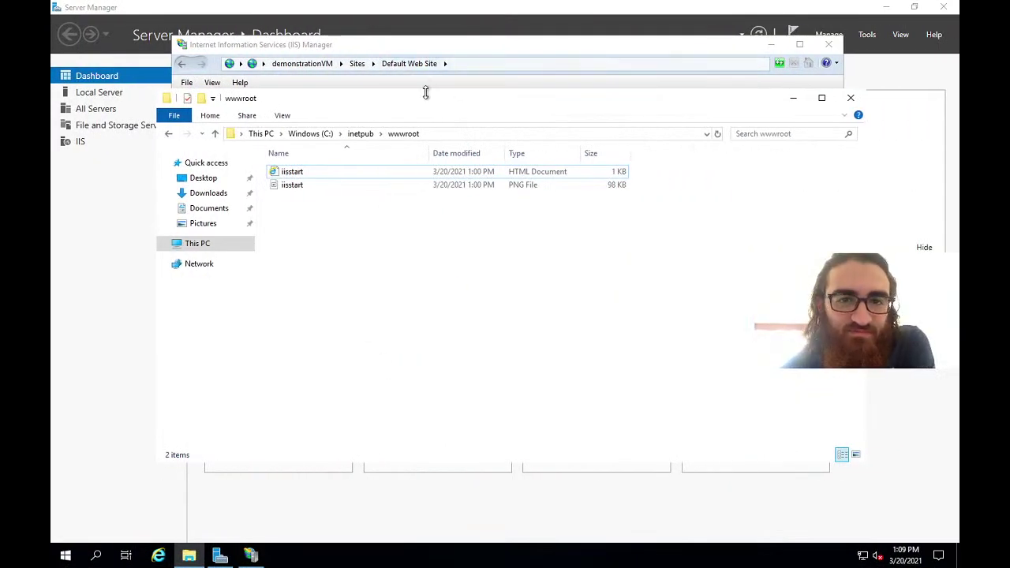
pyautogui.moveTo(417, 99); pyautogui.dragTo(417, 109)
pyautogui.moveTo(418, 154); pyautogui.dragTo(431, 226)
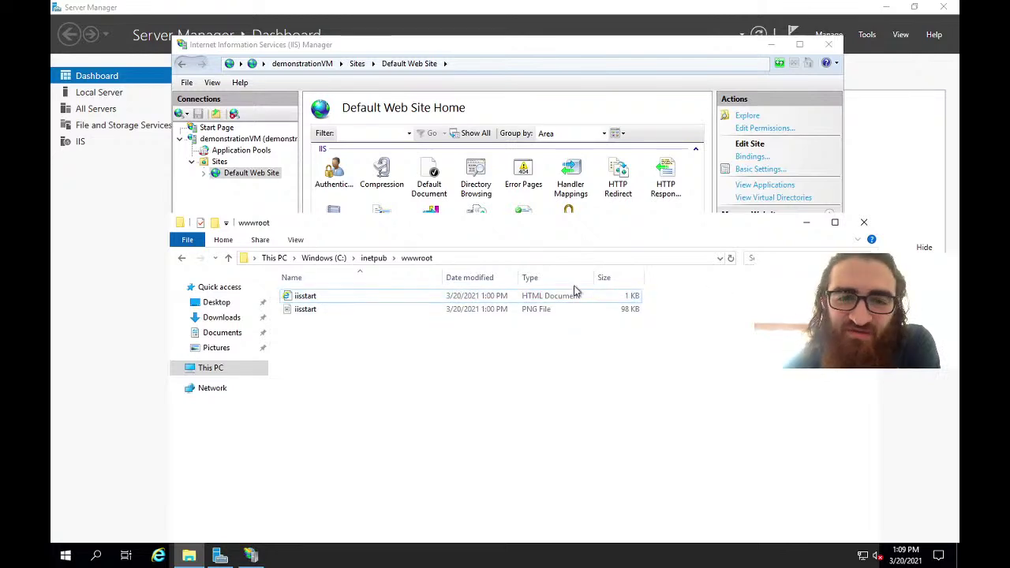
pyautogui.click(240, 173)
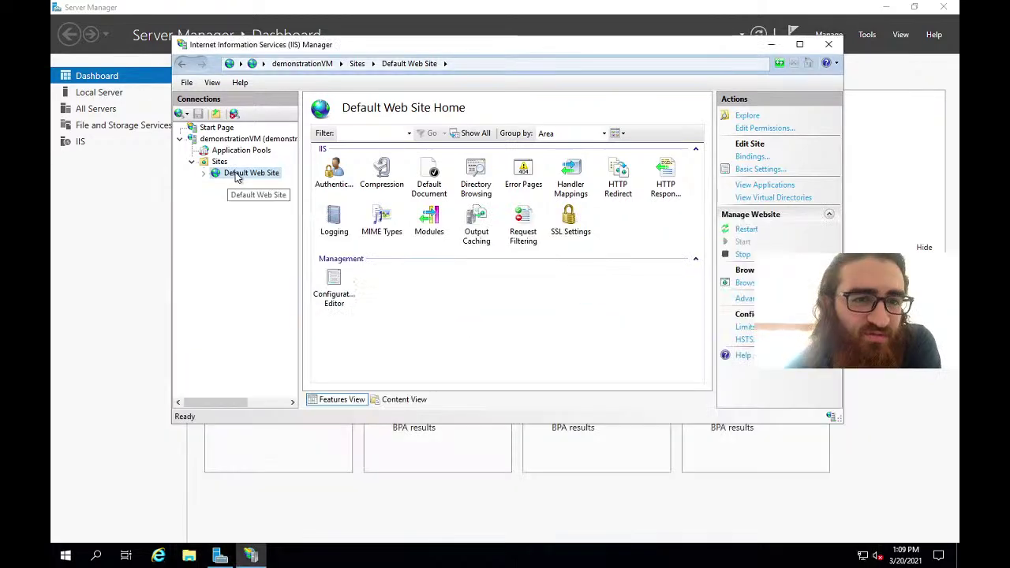
pyautogui.rightClick(236, 175)
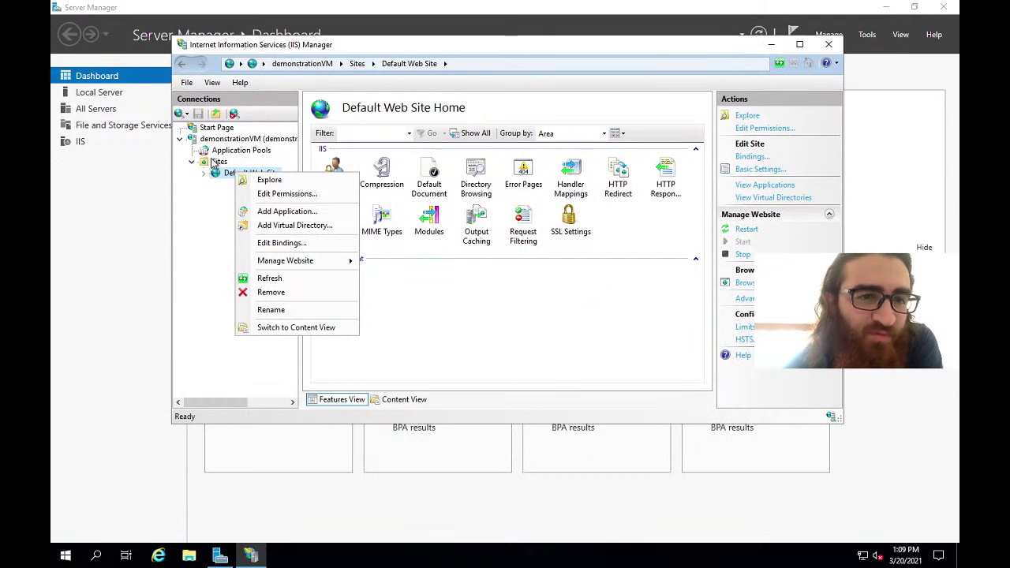
pyautogui.click(269, 292)
pyautogui.click(489, 324)
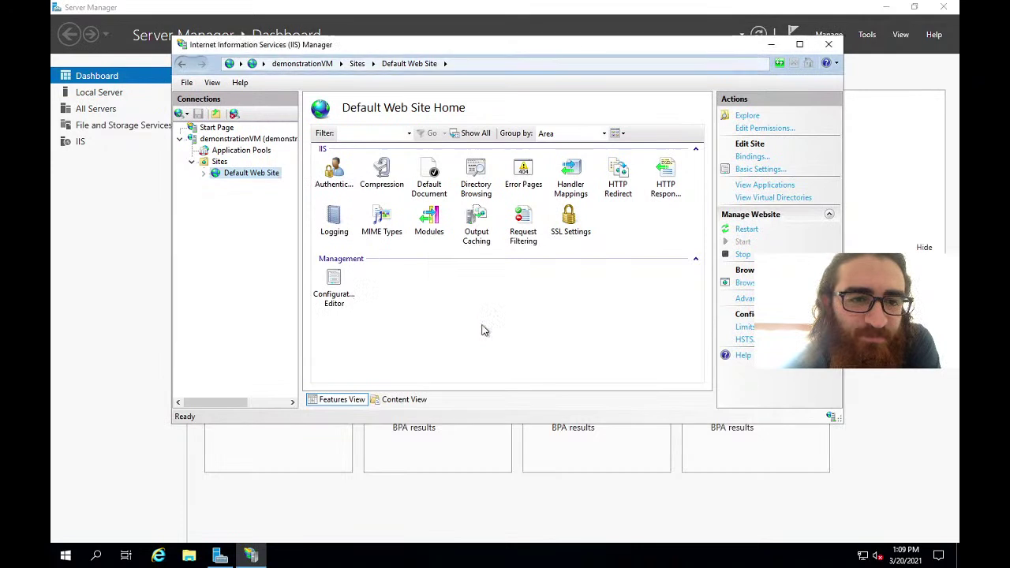
# - Minimize IIS Manager and Server Manager to reveal the server desktop's New menu
pyautogui.rightClick(219, 162)
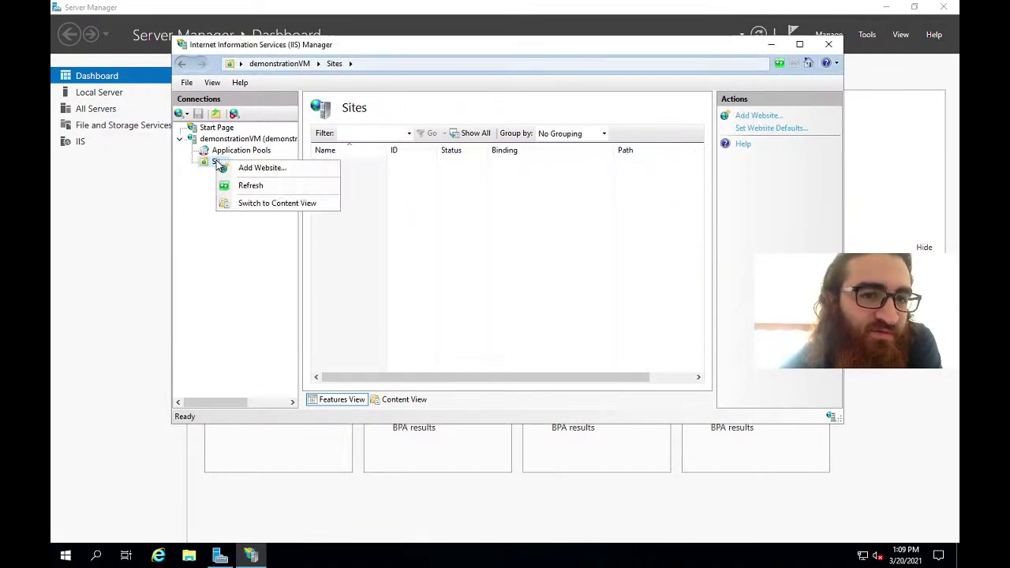
pyautogui.click(228, 276)
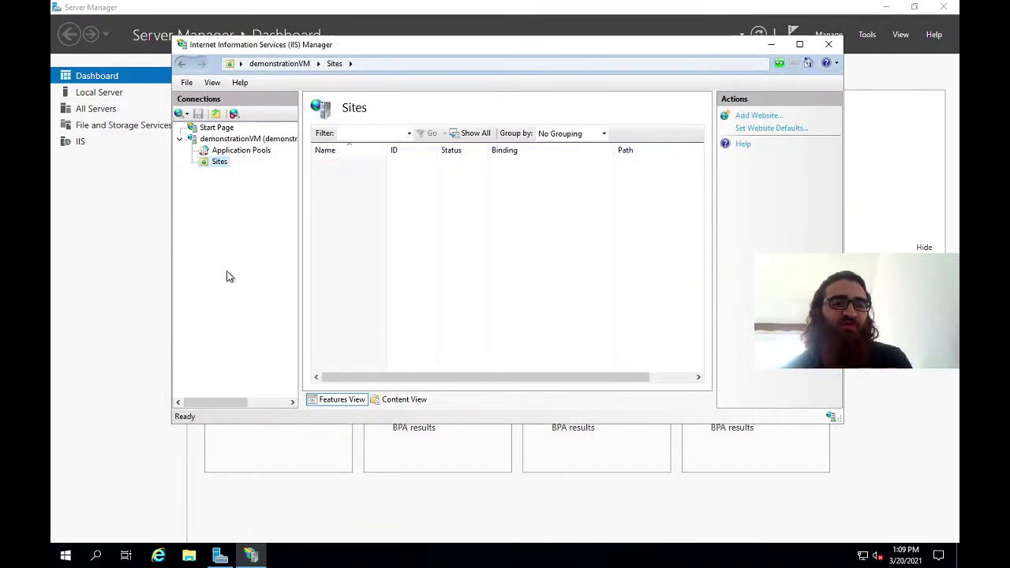
pyautogui.click(772, 44)
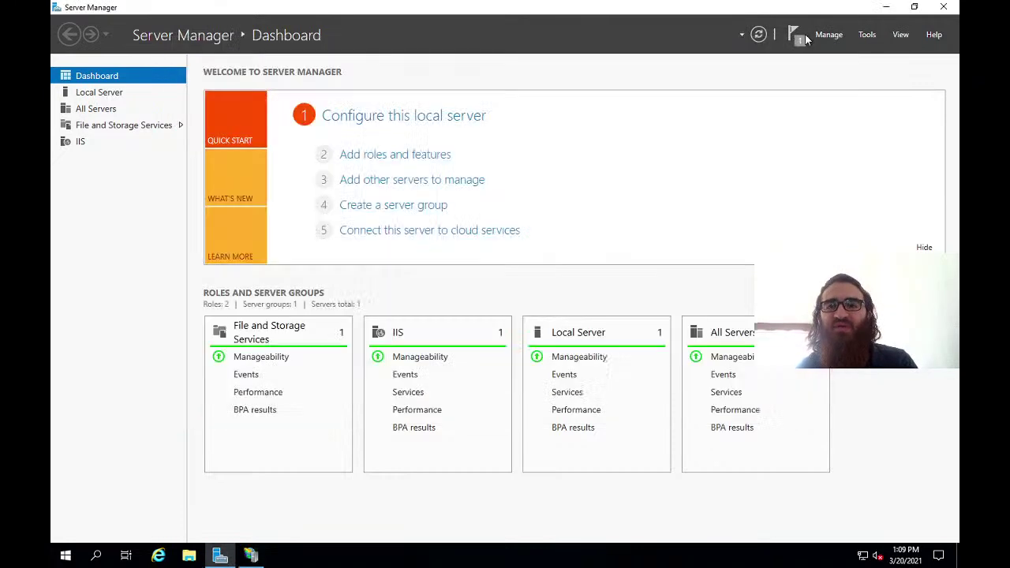
pyautogui.click(885, 6)
pyautogui.rightClick(378, 186)
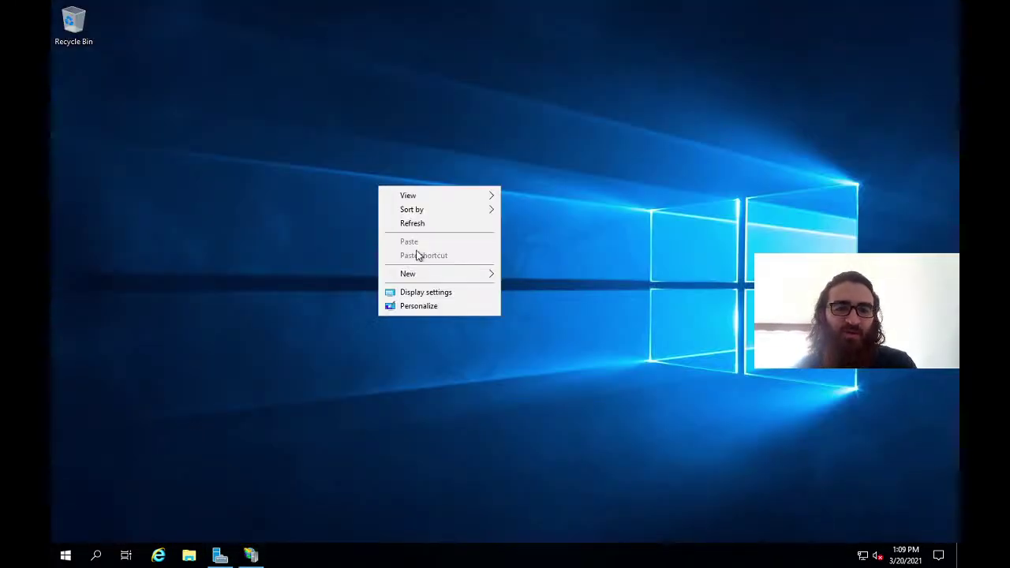
pyautogui.moveTo(437, 278)
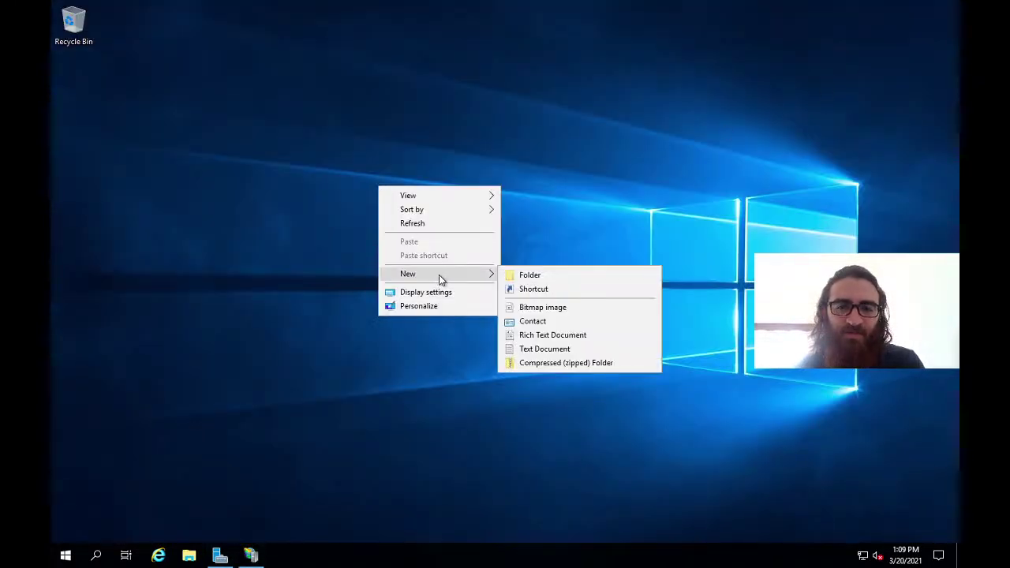
# - Leave the remote desktop and open a new Chrome tab on the Mac
pyautogui.click(232, 302)
pyautogui.hotkey('ctrl', 'Left')
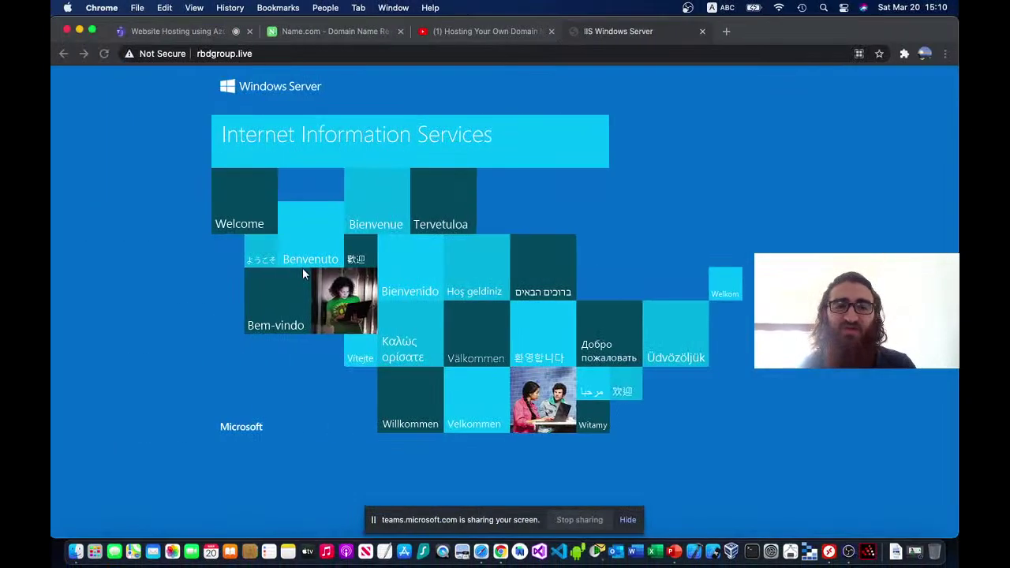
pyautogui.click(727, 33)
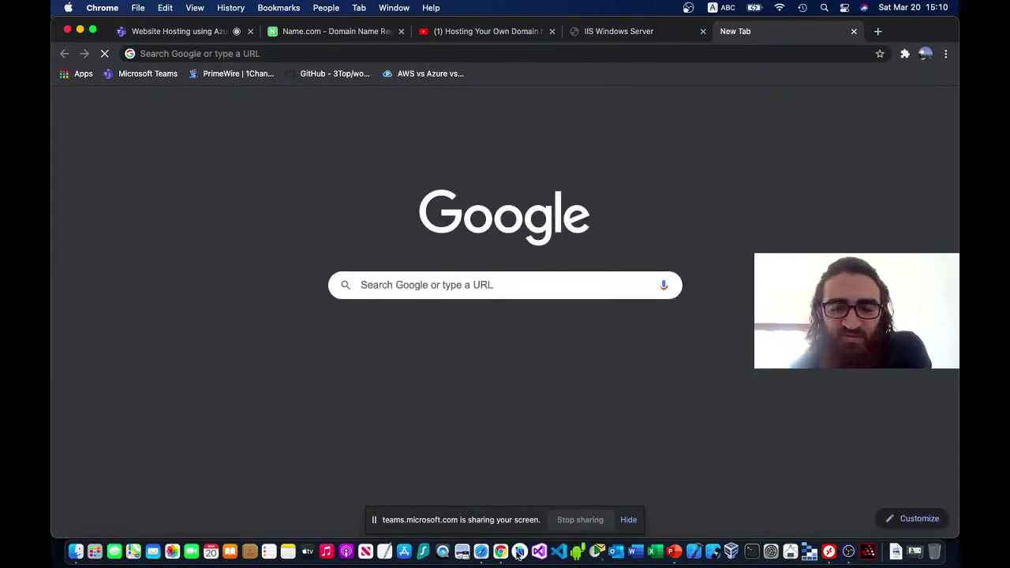
# - Select the themewagon.com templates link on PowerPoint slide 13 (References)
pyautogui.click(674, 551)
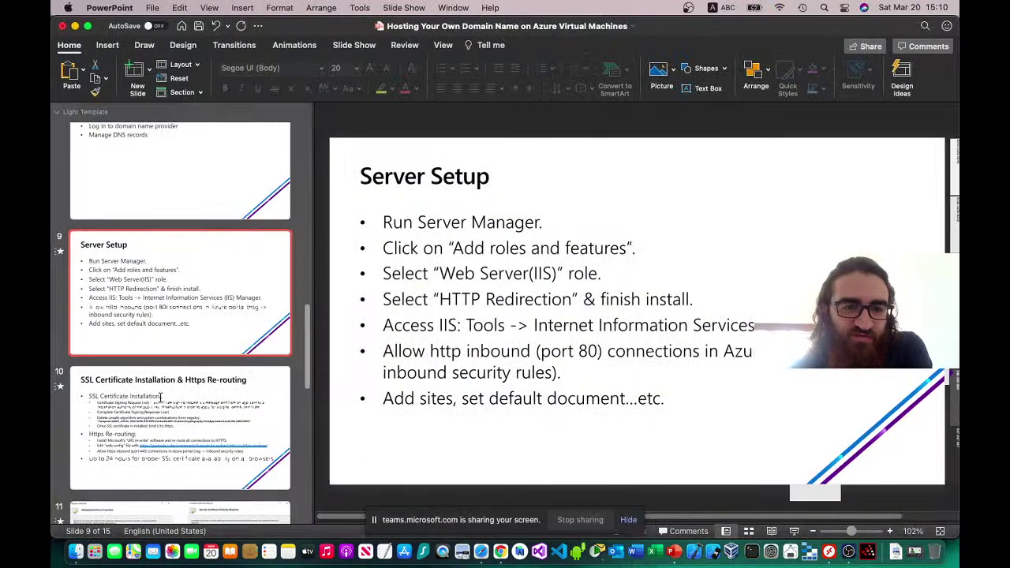
pyautogui.scroll(-10, 161, 397)
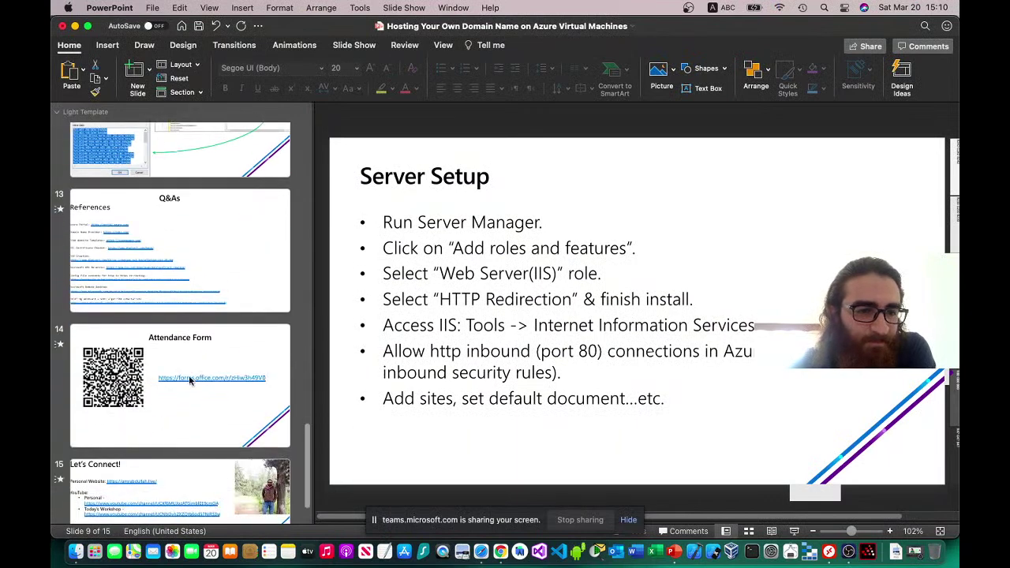
pyautogui.click(241, 256)
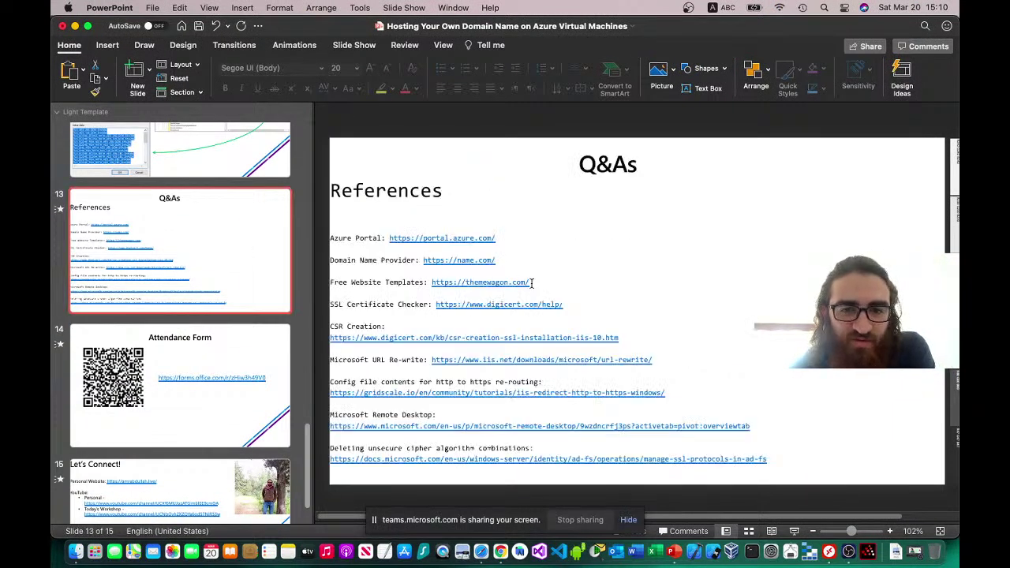
pyautogui.moveTo(533, 282); pyautogui.dragTo(431, 282)
pyautogui.press('super+c')
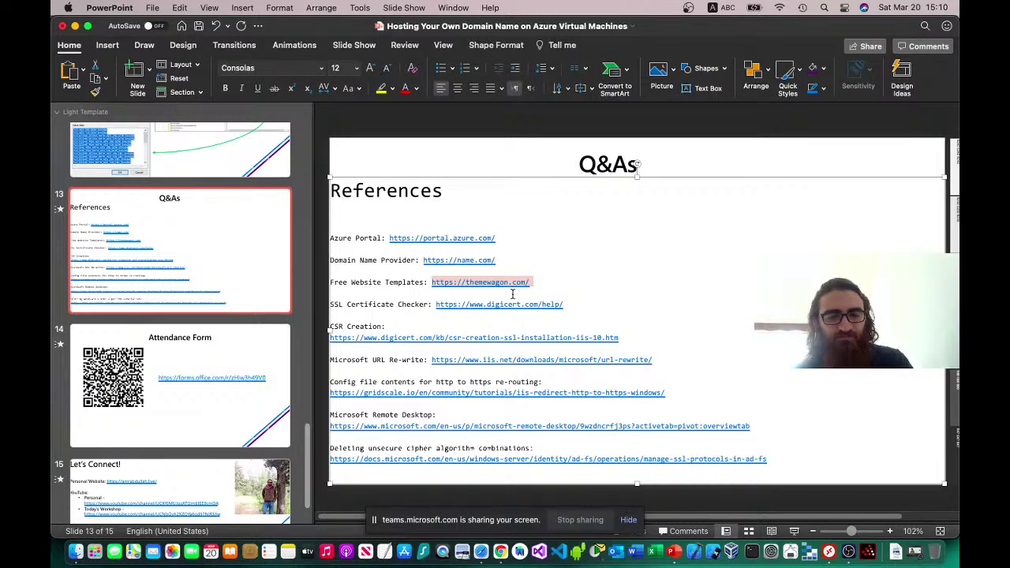
pyautogui.press('super+Tab')
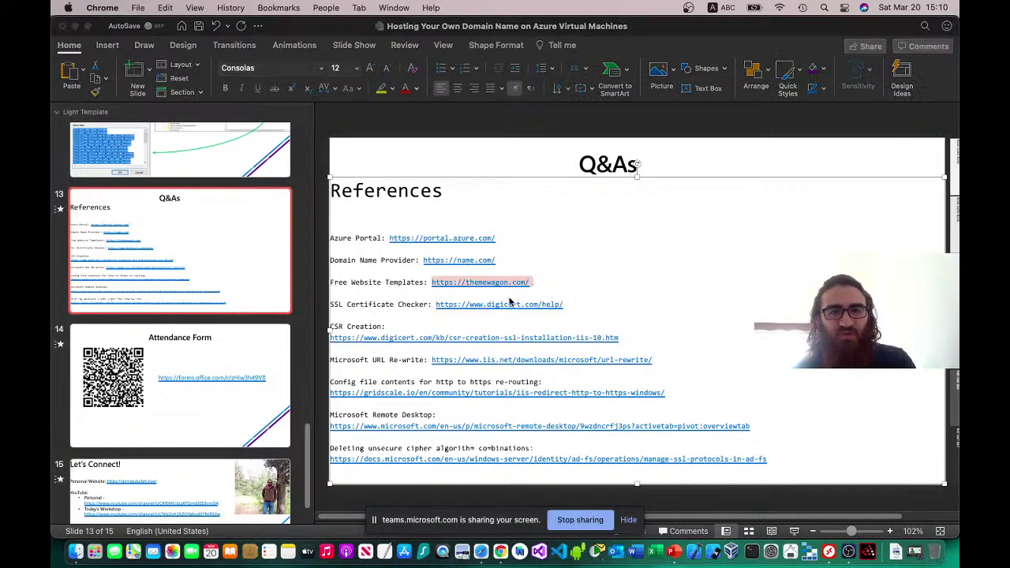
pyautogui.press('super+Tab')
pyautogui.press('super+Tab')
pyautogui.press('super+Tab')
pyautogui.press('super+Tab')
pyautogui.press('super+Tab')
pyautogui.press('super+Tab')
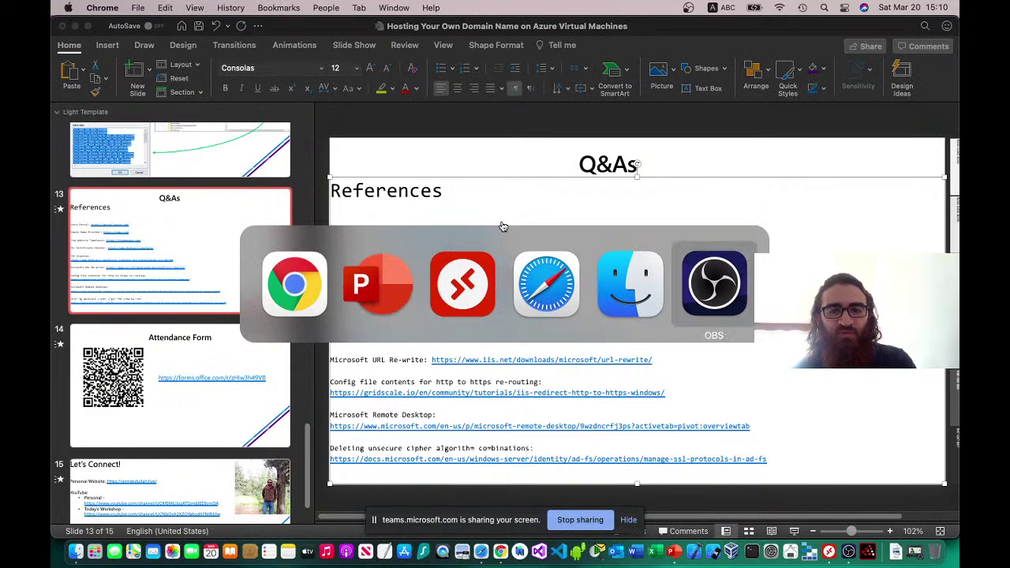
pyautogui.click(504, 550)
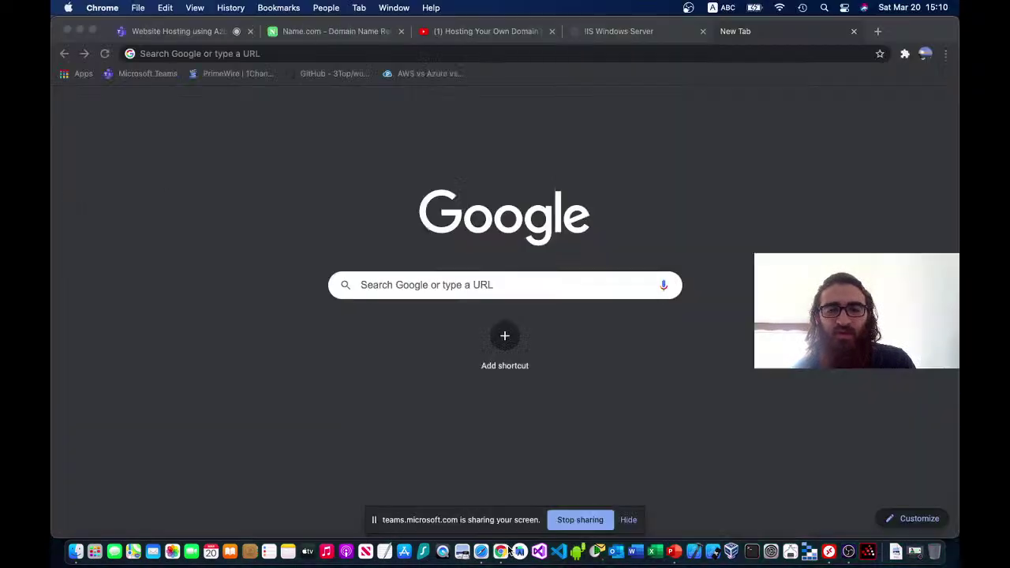
pyautogui.click(686, 54)
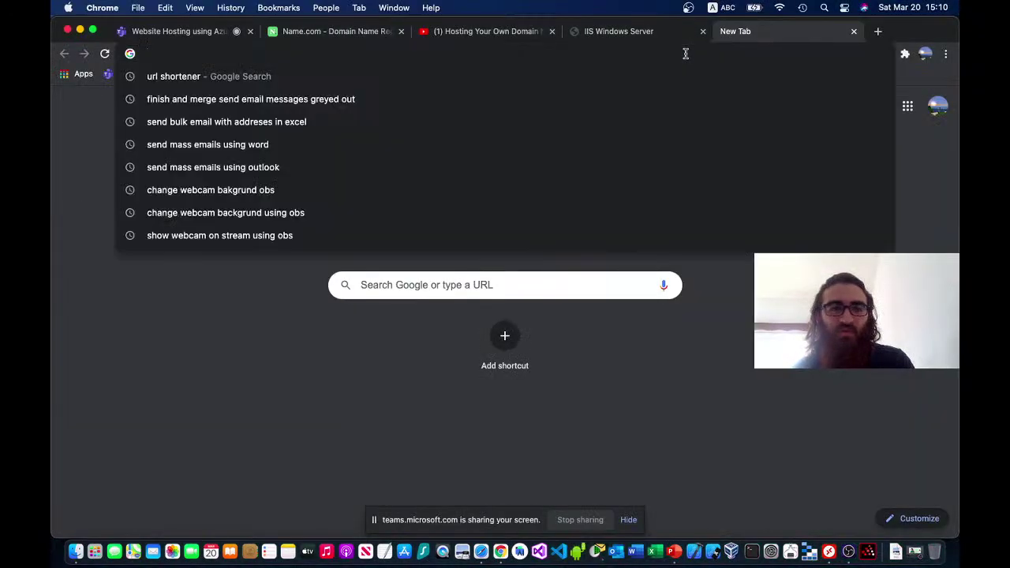
pyautogui.press('super+v')
pyautogui.press('Return')
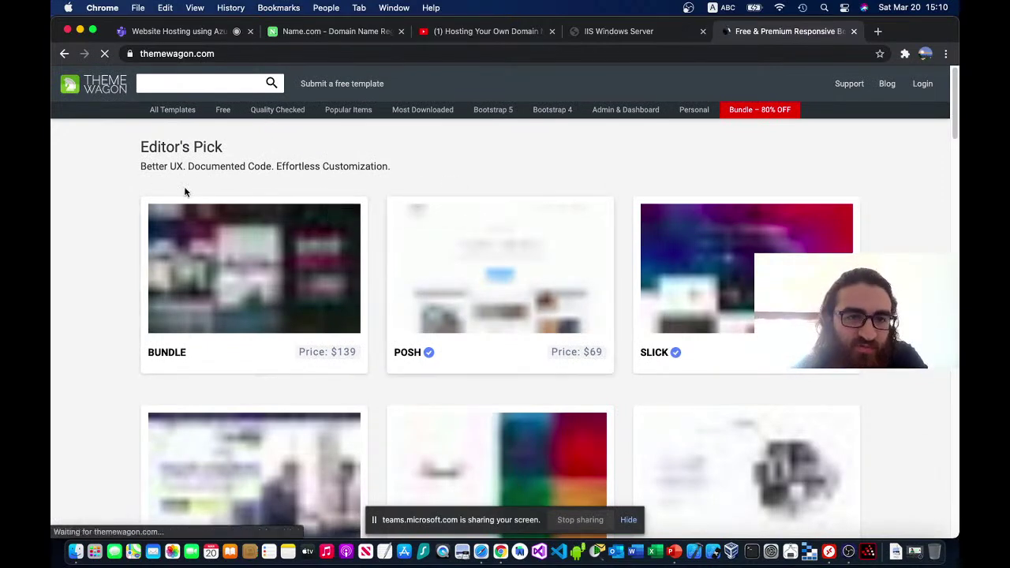
pyautogui.click(224, 110)
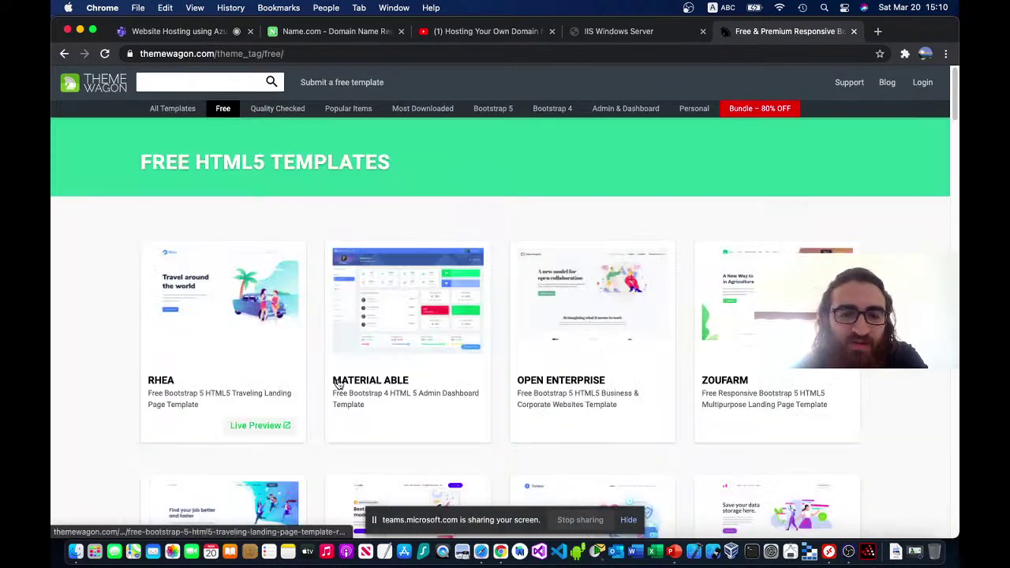
# - Scroll through the free HTML5 templates, then close the tab and minimize Chrome
pyautogui.scroll(-5, 354, 379)
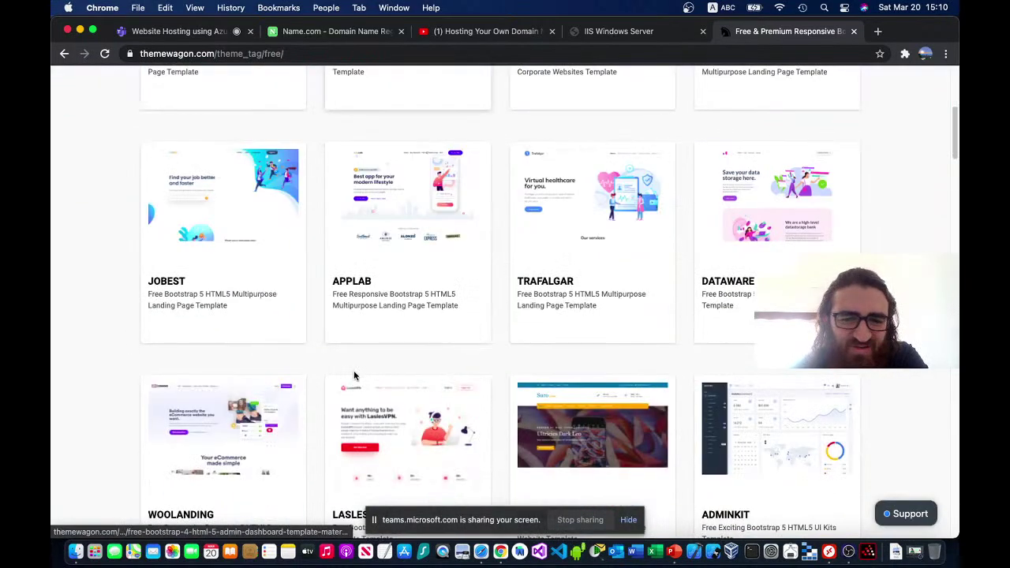
pyautogui.scroll(-2, 354, 377)
pyautogui.scroll(-7, 355, 378)
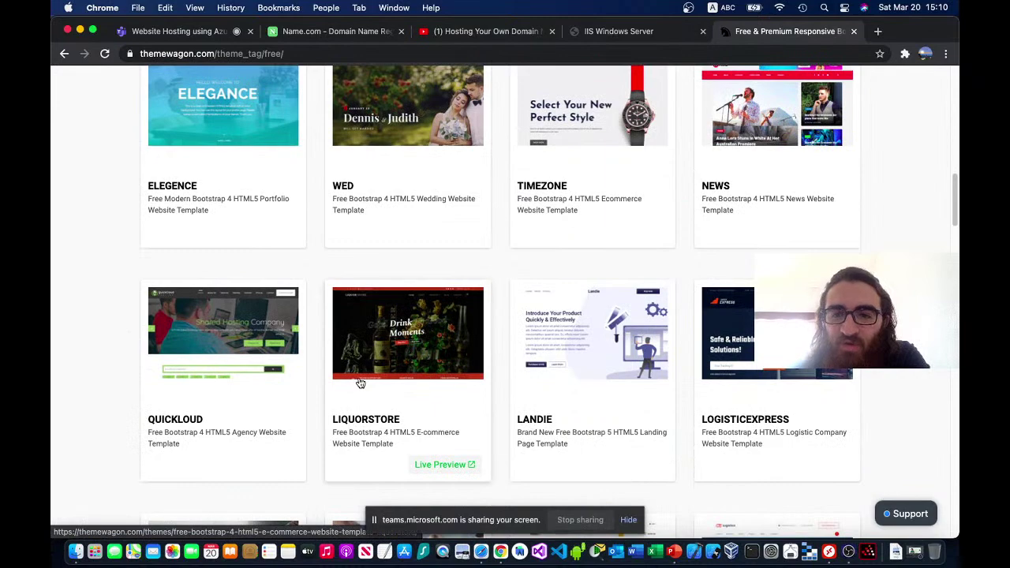
pyautogui.scroll(-5, 360, 384)
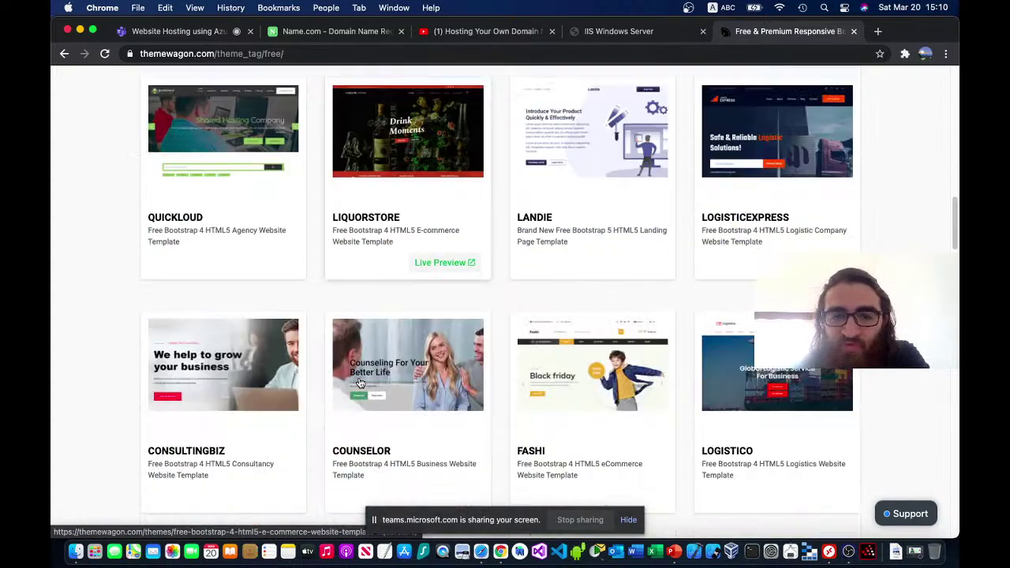
pyautogui.scroll(-3, 360, 383)
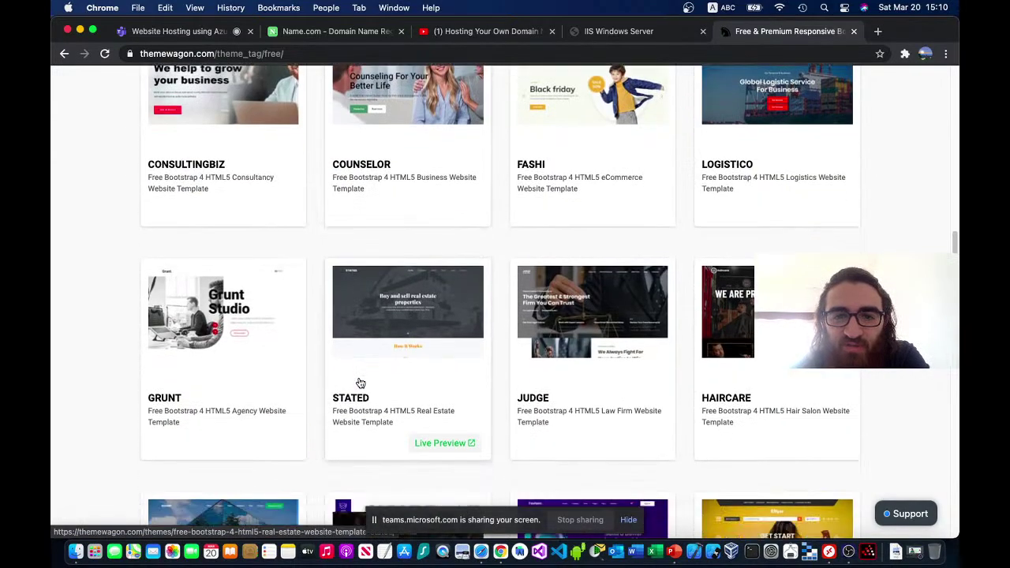
pyautogui.scroll(-3, 360, 383)
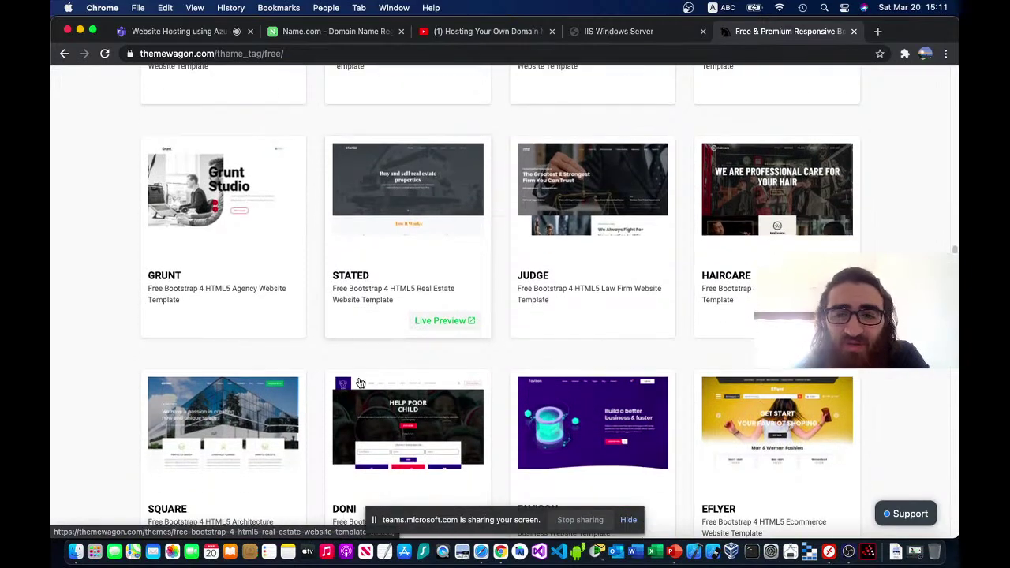
pyautogui.scroll(-1, 359, 383)
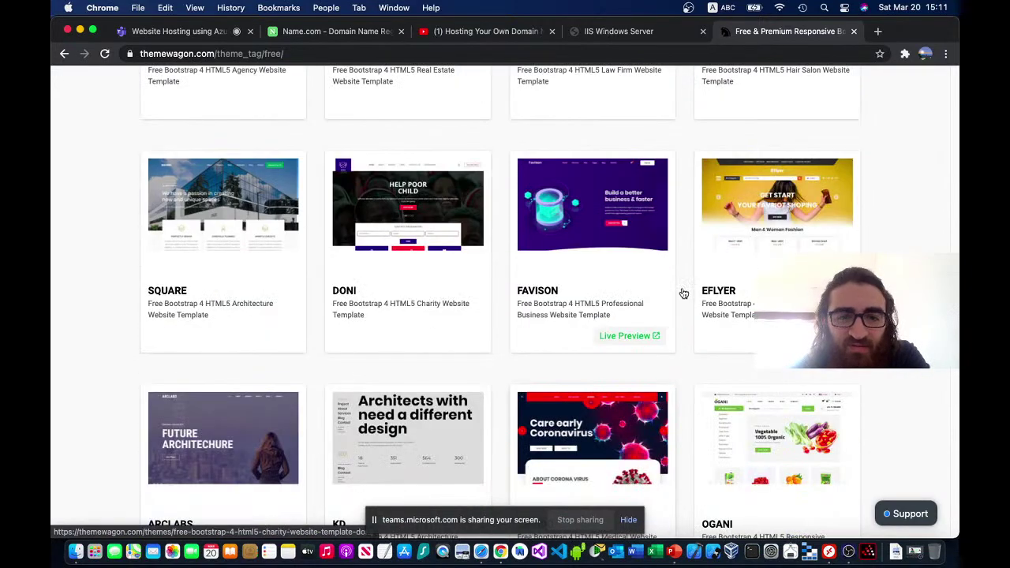
pyautogui.scroll(-1, 647, 437)
pyautogui.scroll(-4, 646, 438)
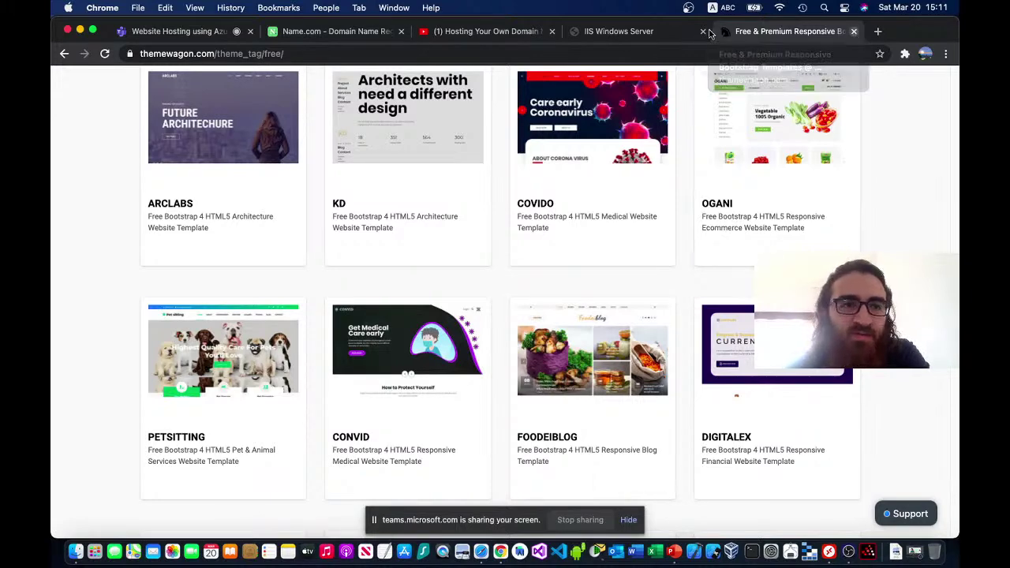
pyautogui.click(853, 31)
pyautogui.click(79, 31)
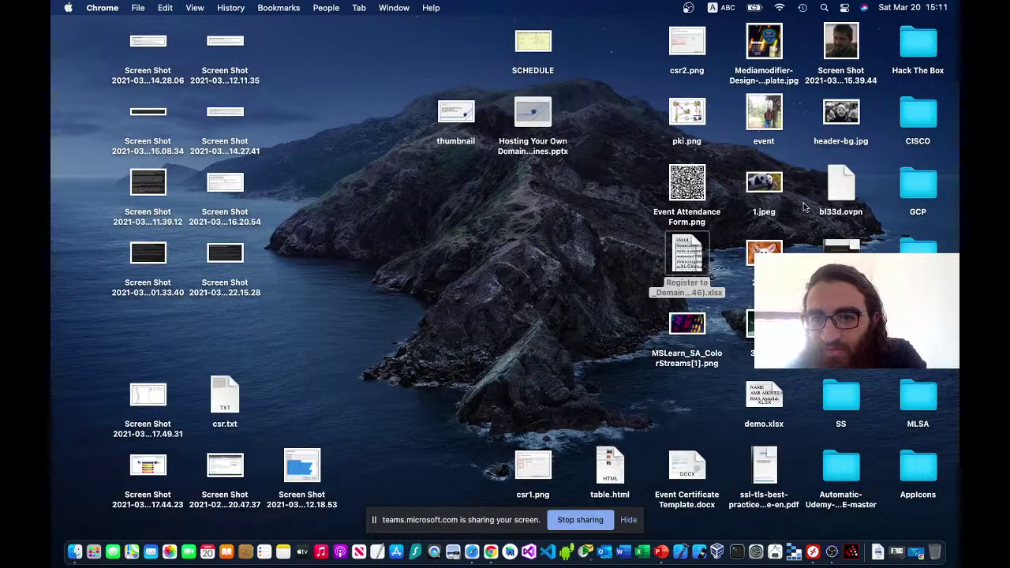
# - Copy the Portfolio folder on the Mac desktop
pyautogui.click(375, 237)
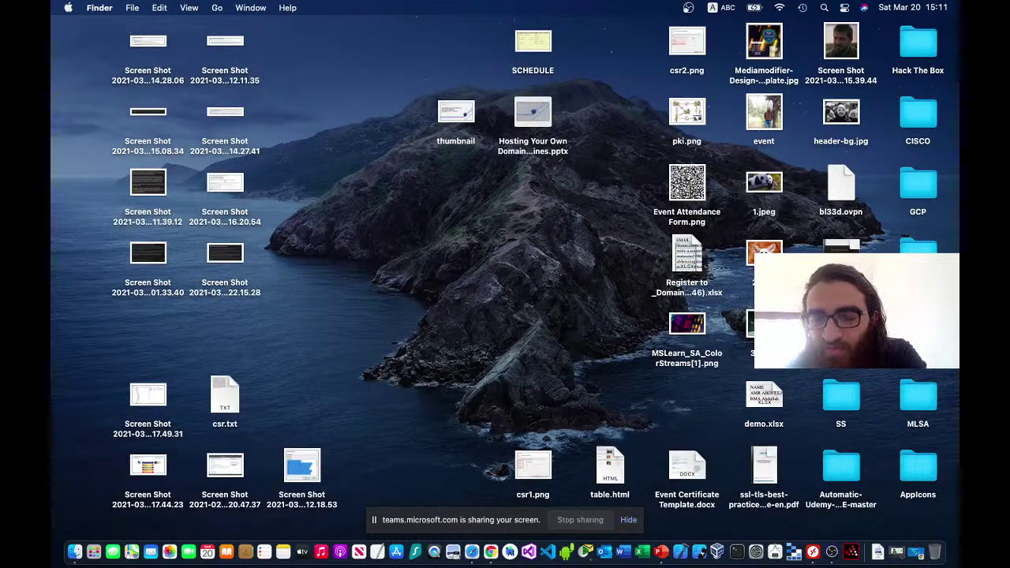
pyautogui.rightClick(700, 293)
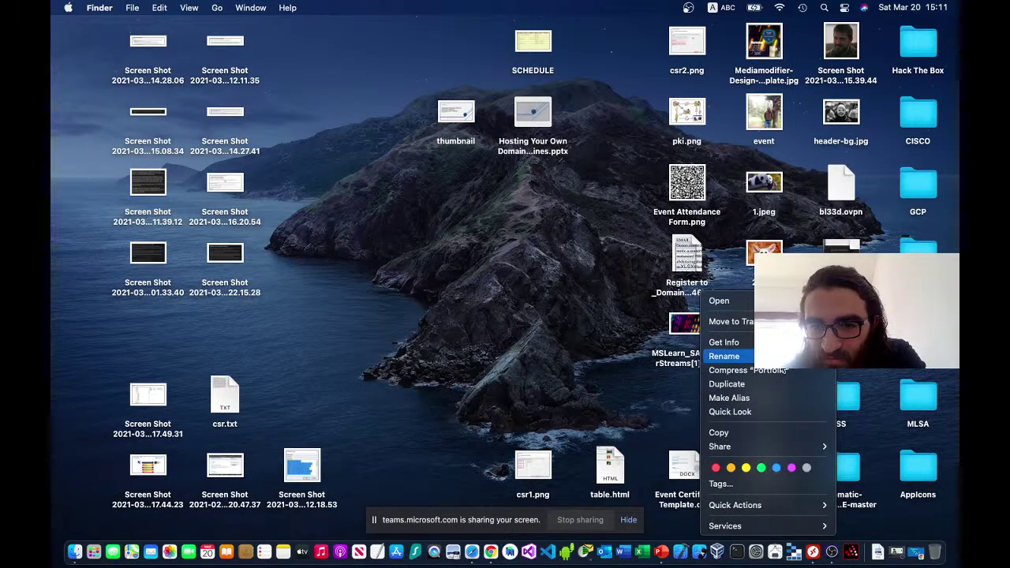
pyautogui.click(741, 431)
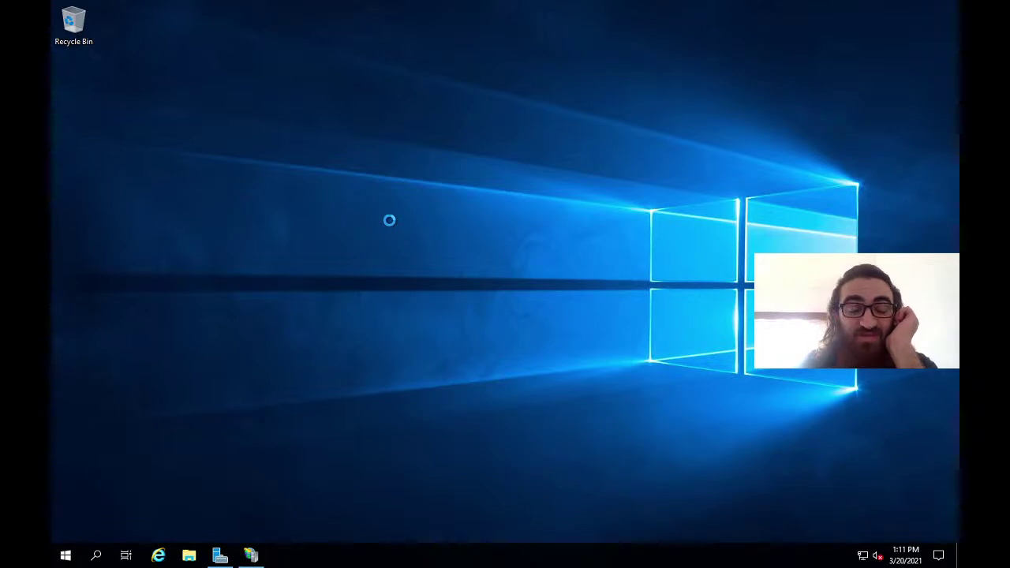
# - Paste Portfolio onto the Windows server desktop, then return to PowerPoint
pyautogui.rightClick(388, 220)
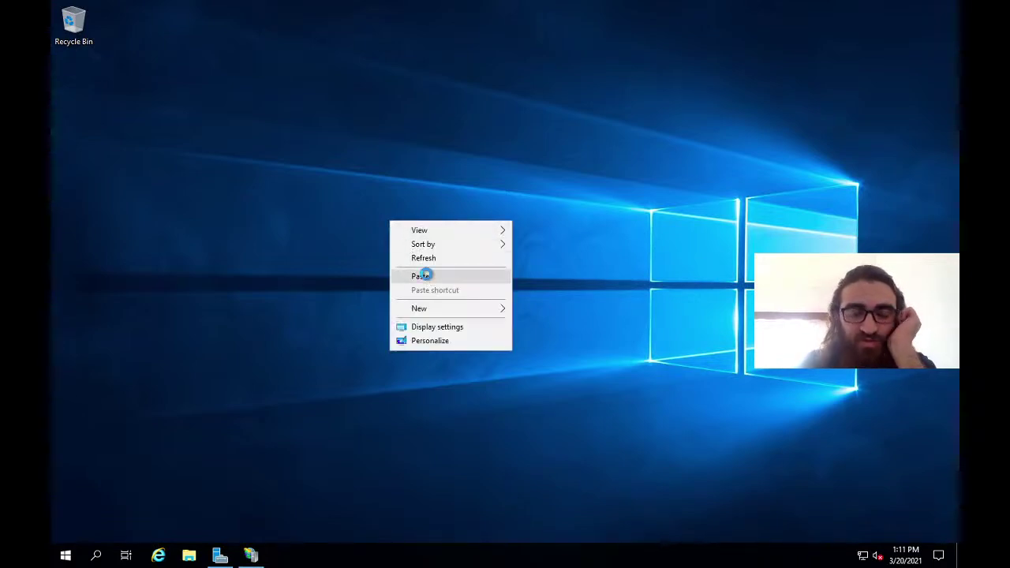
pyautogui.click(422, 276)
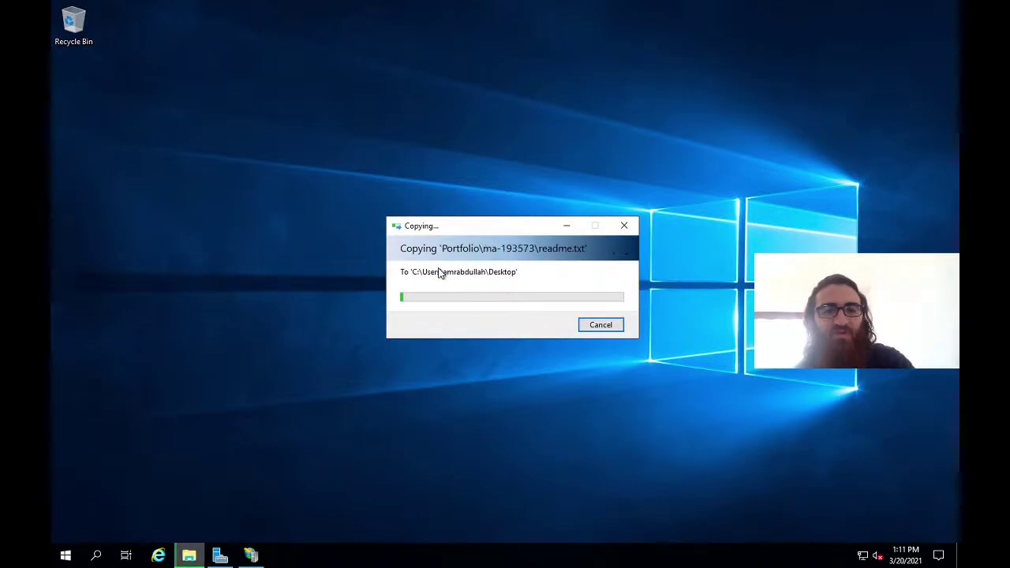
pyautogui.press('super+Tab')
pyautogui.scroll(10, 200, 306)
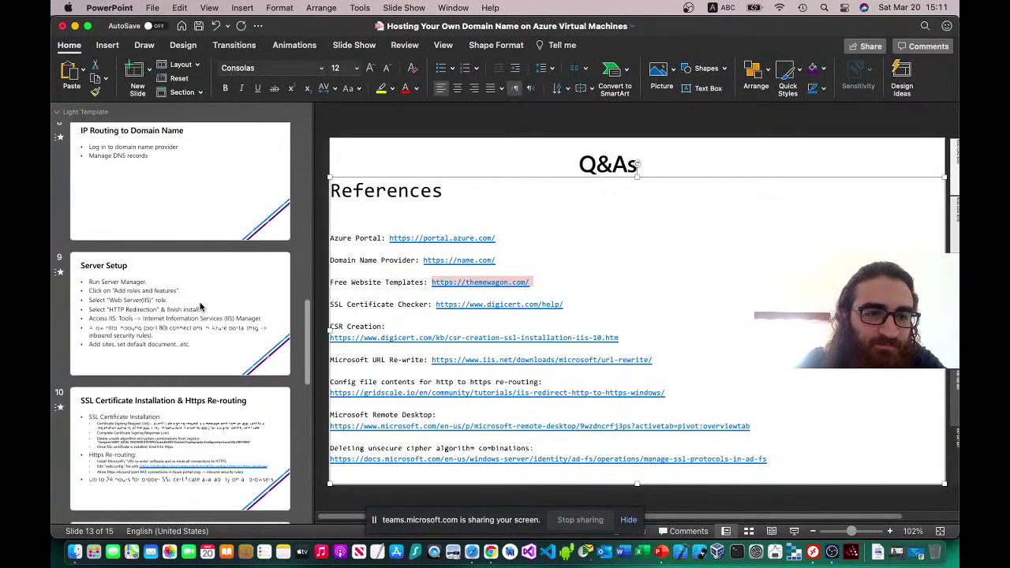
# - Highlight the port 80 inbound and Add sites bullets on slide 9, Server Setup
pyautogui.scroll(2, 199, 307)
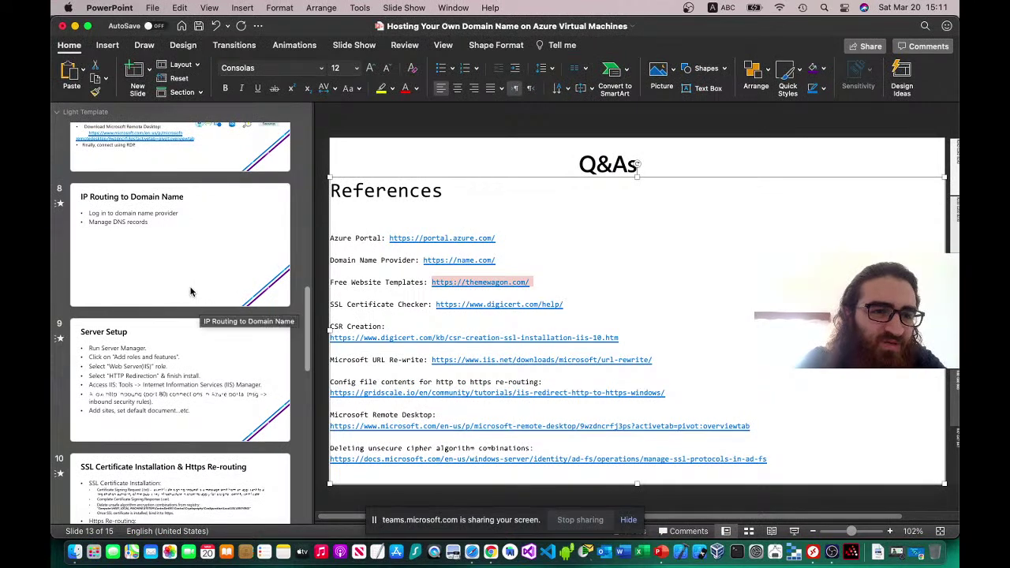
pyautogui.click(189, 328)
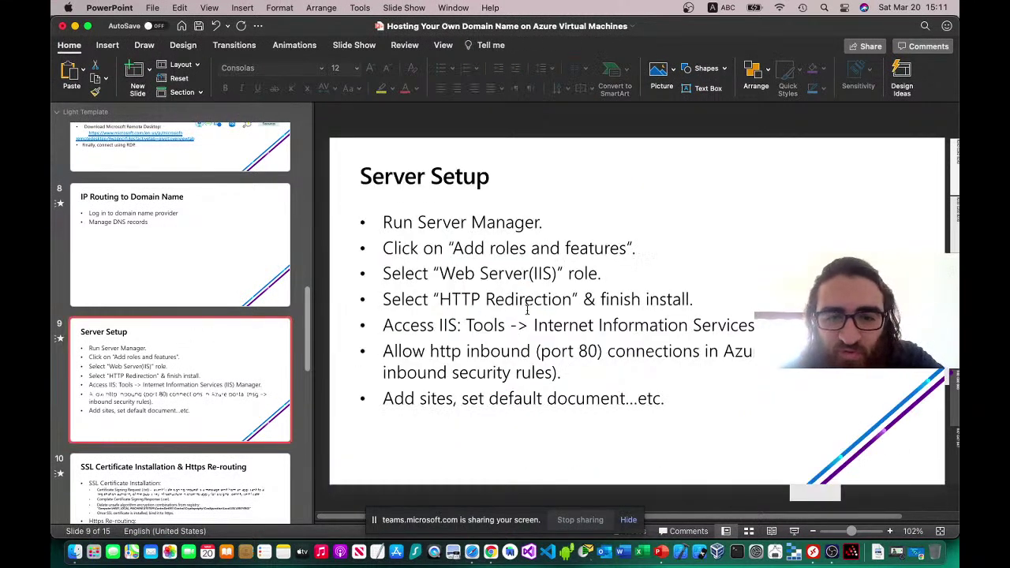
pyautogui.moveTo(566, 370); pyautogui.dragTo(381, 355)
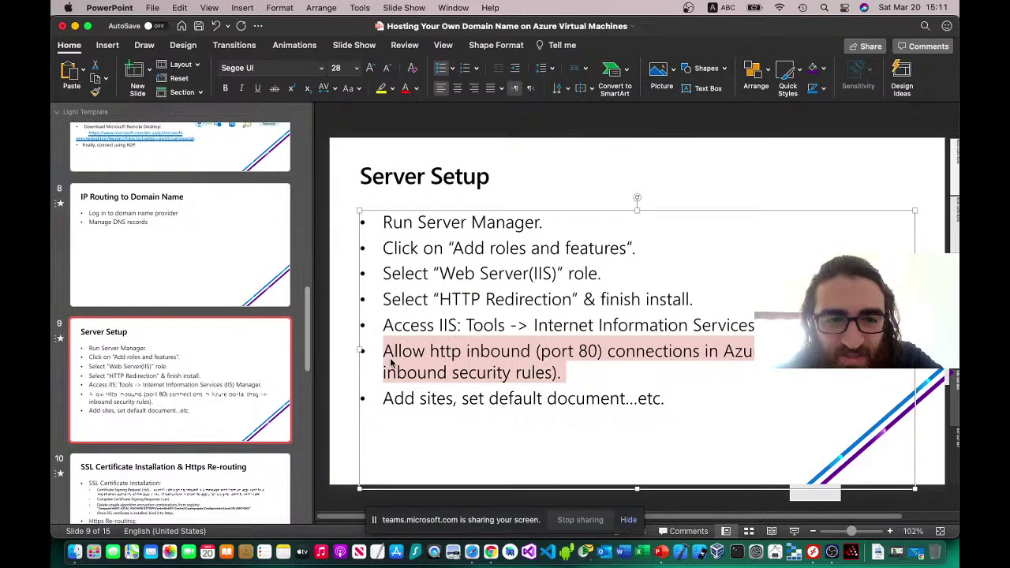
pyautogui.tripleClick(389, 400)
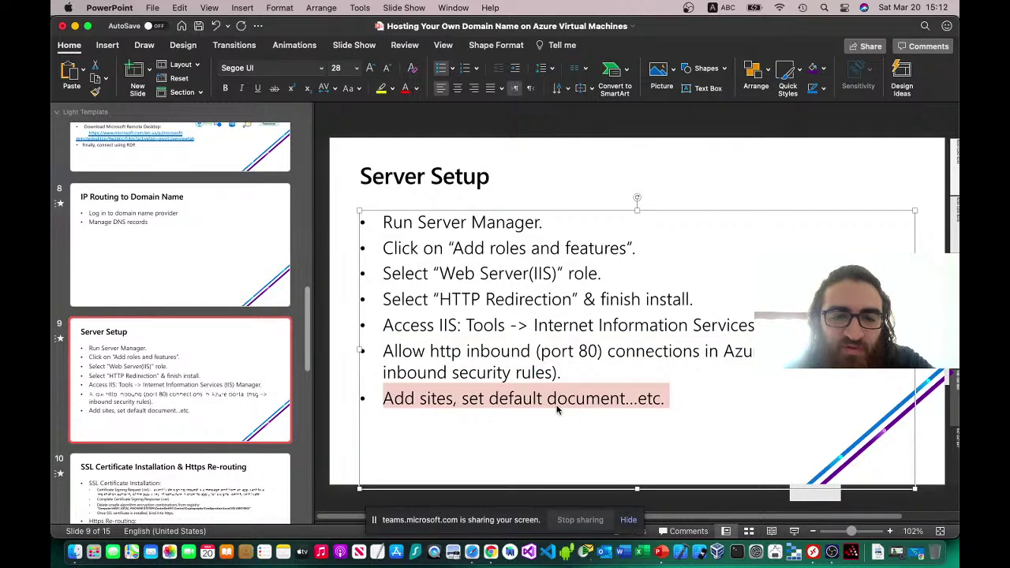
pyautogui.press('super+Tab')
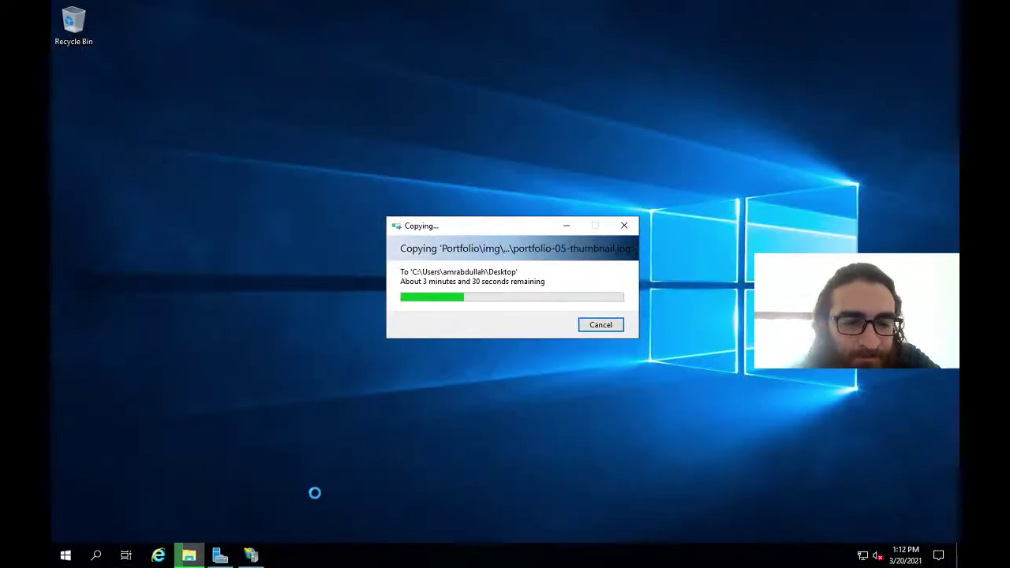
# - Check the empty Sites list in IIS Manager while the Portfolio copy finishes
pyautogui.click(251, 556)
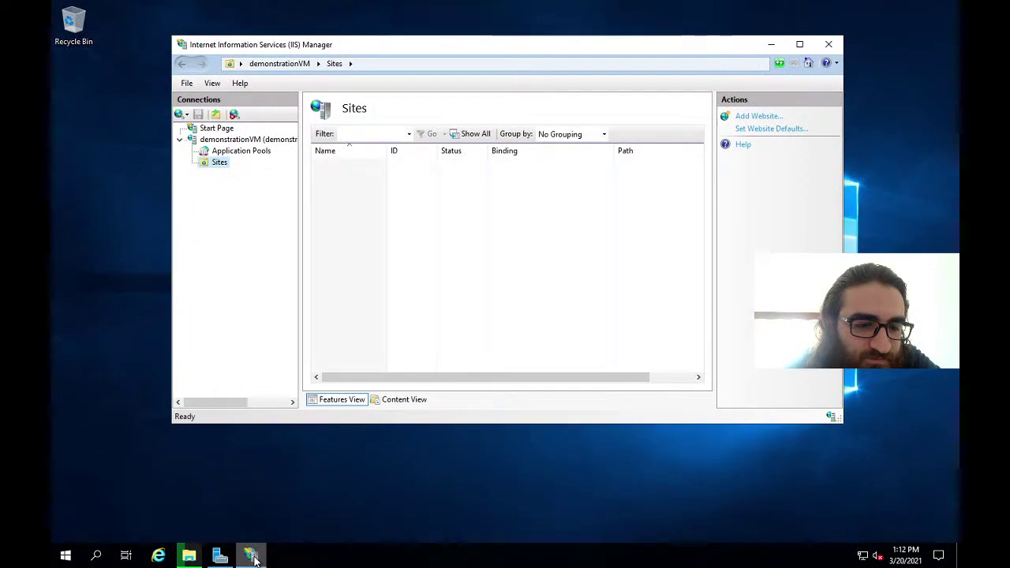
pyautogui.click(251, 556)
pyautogui.click(252, 556)
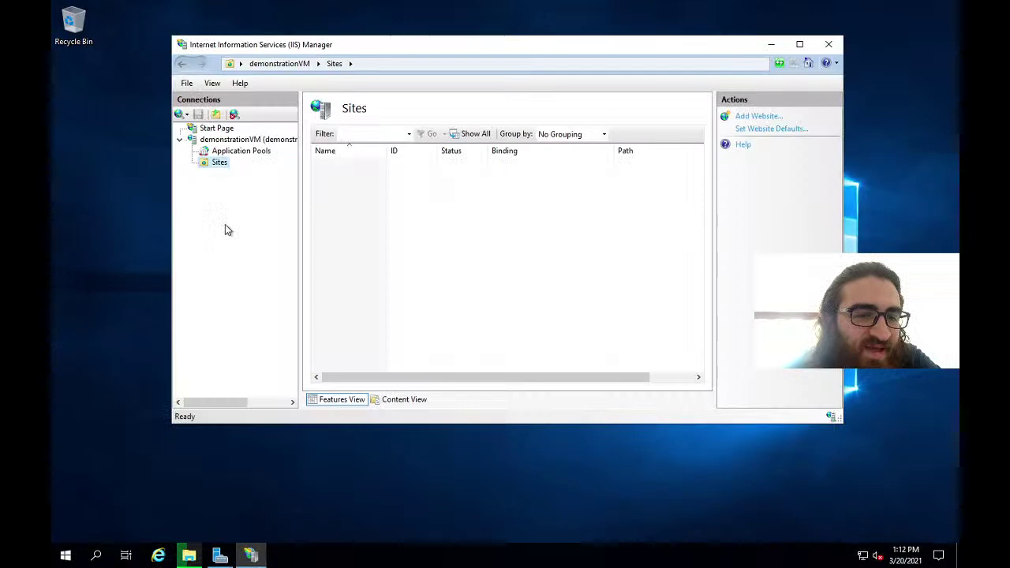
pyautogui.rightClick(220, 164)
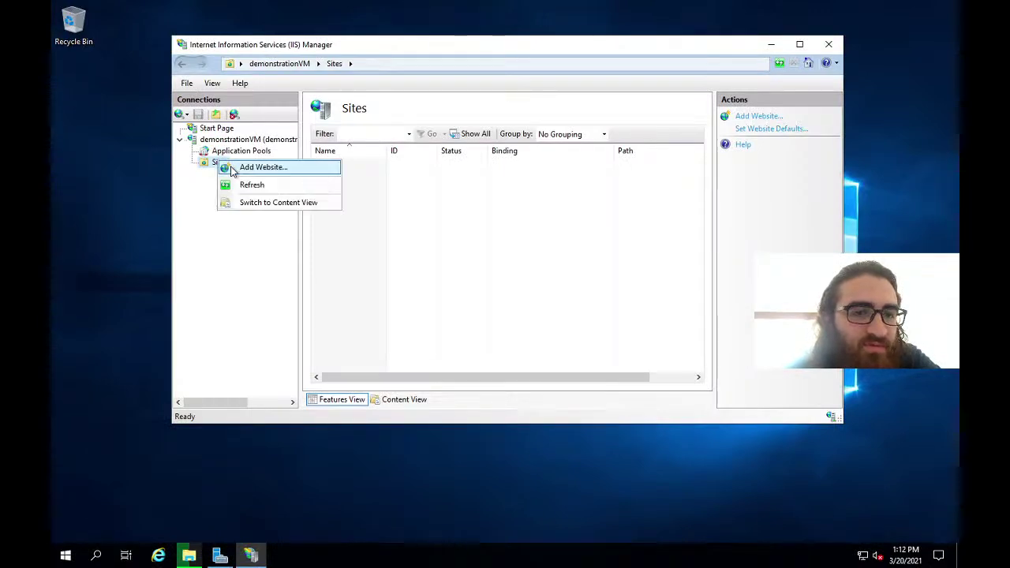
pyautogui.moveTo(442, 45); pyautogui.dragTo(435, 405)
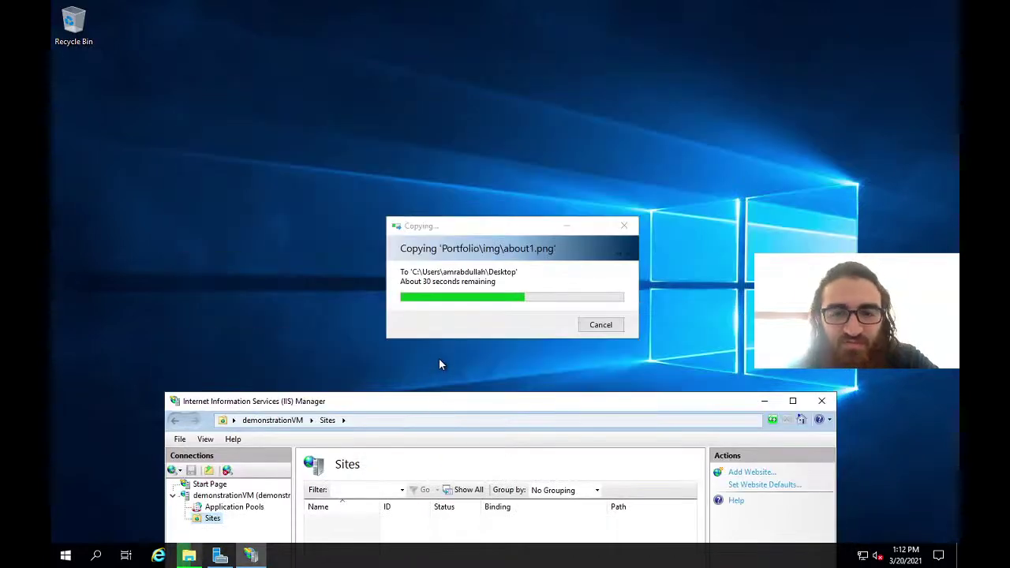
pyautogui.moveTo(440, 364); pyautogui.dragTo(440, 359)
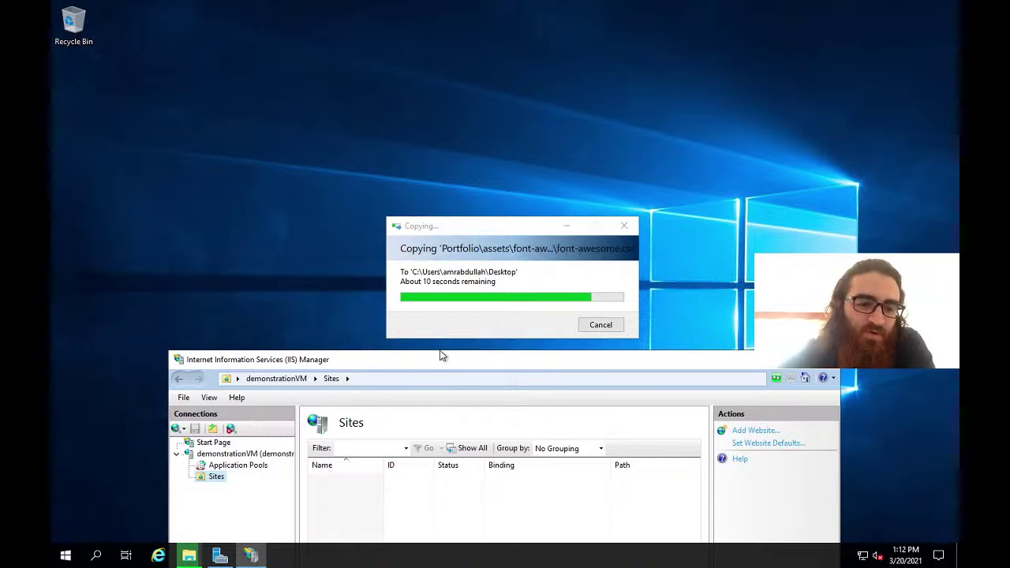
pyautogui.click(189, 559)
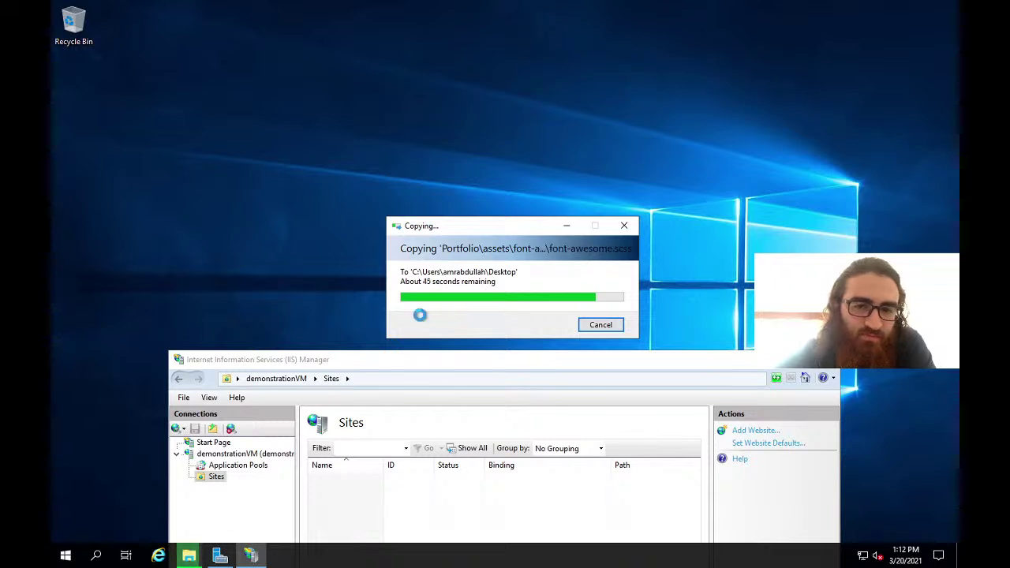
pyautogui.moveTo(467, 226); pyautogui.dragTo(737, 97)
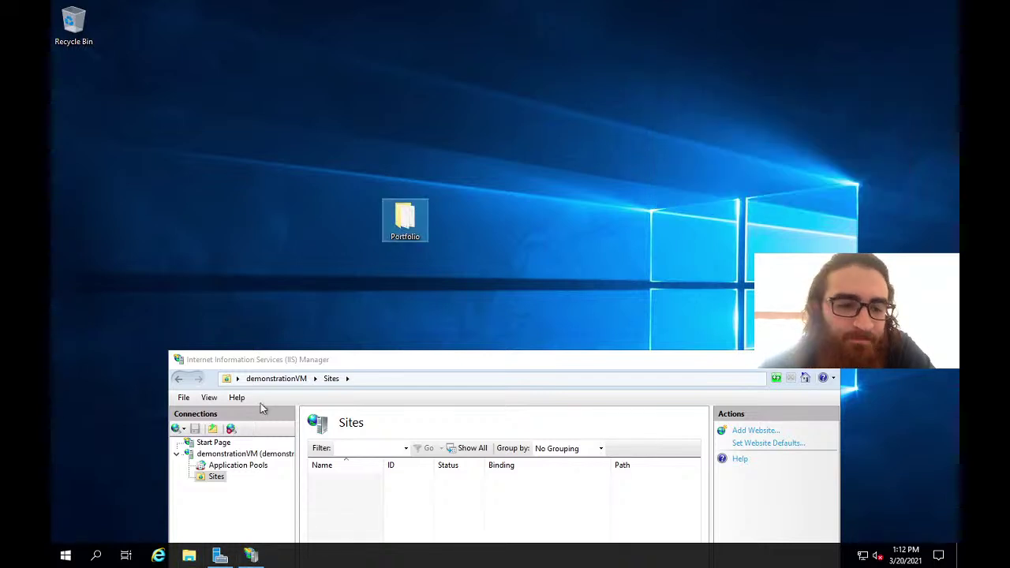
pyautogui.click(187, 555)
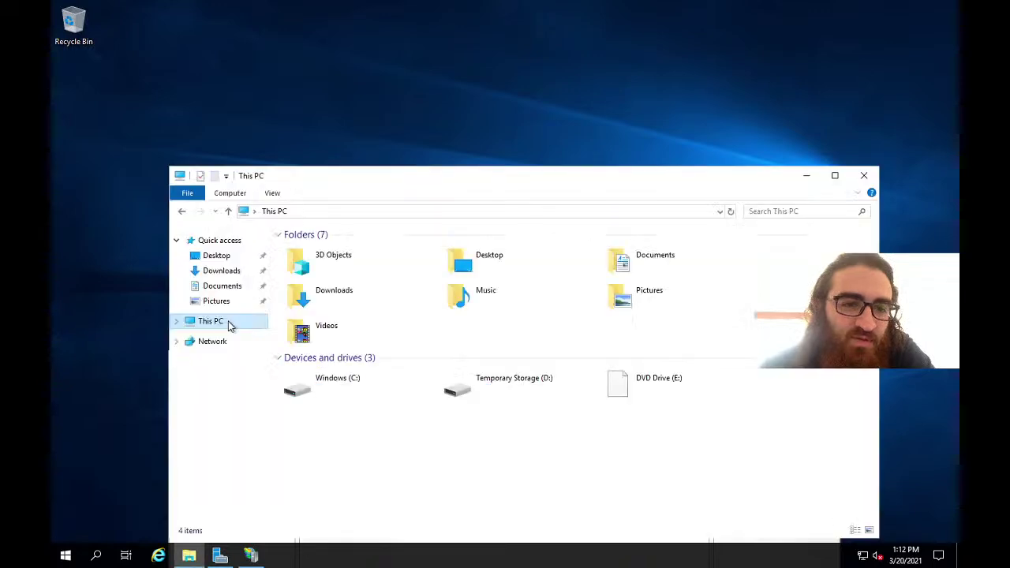
# - Delete both iisstart files from C:\inetpub\wwwroot
pyautogui.click(386, 395)
pyautogui.doubleClick(386, 395)
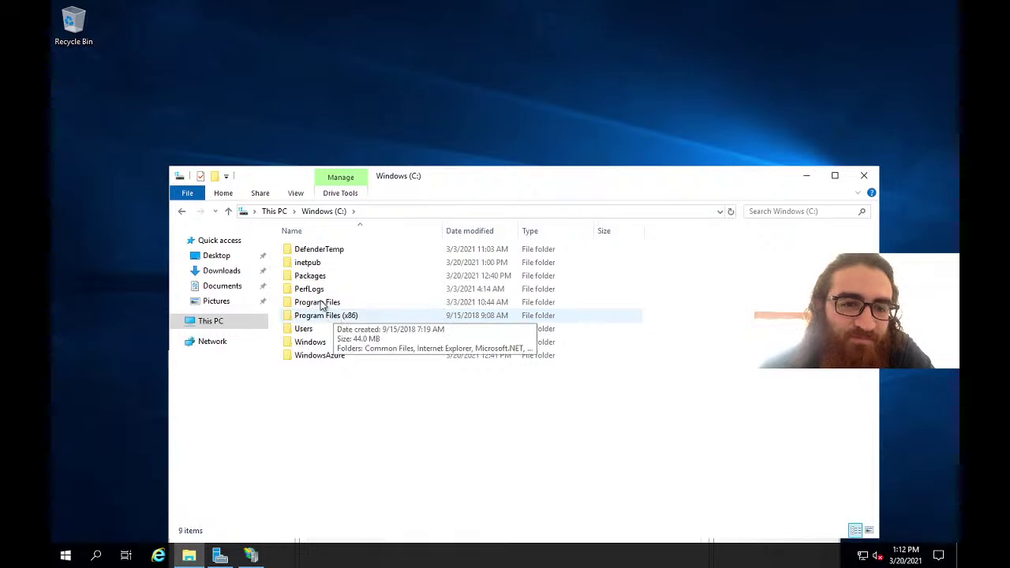
pyautogui.doubleClick(315, 263)
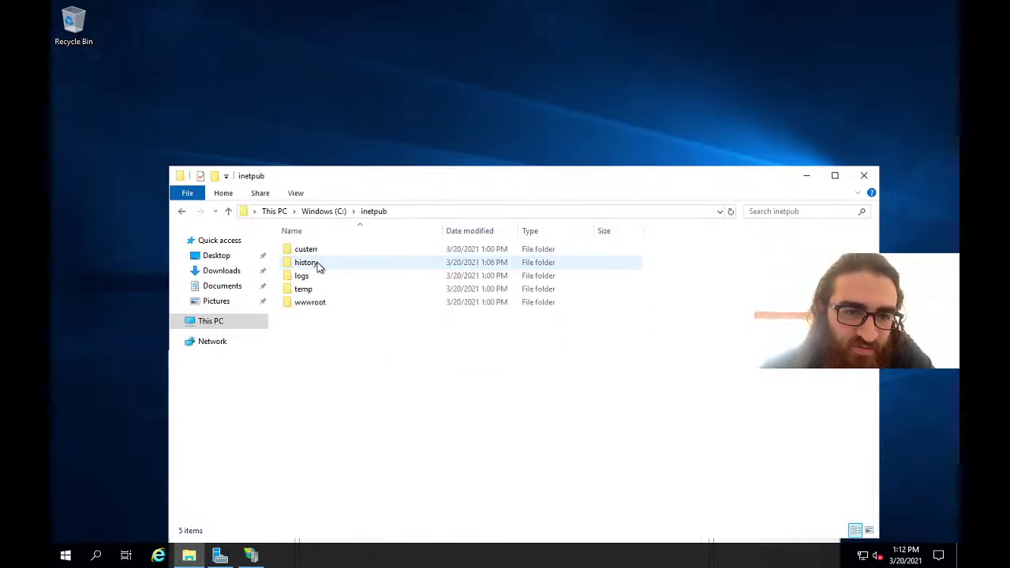
pyautogui.doubleClick(314, 306)
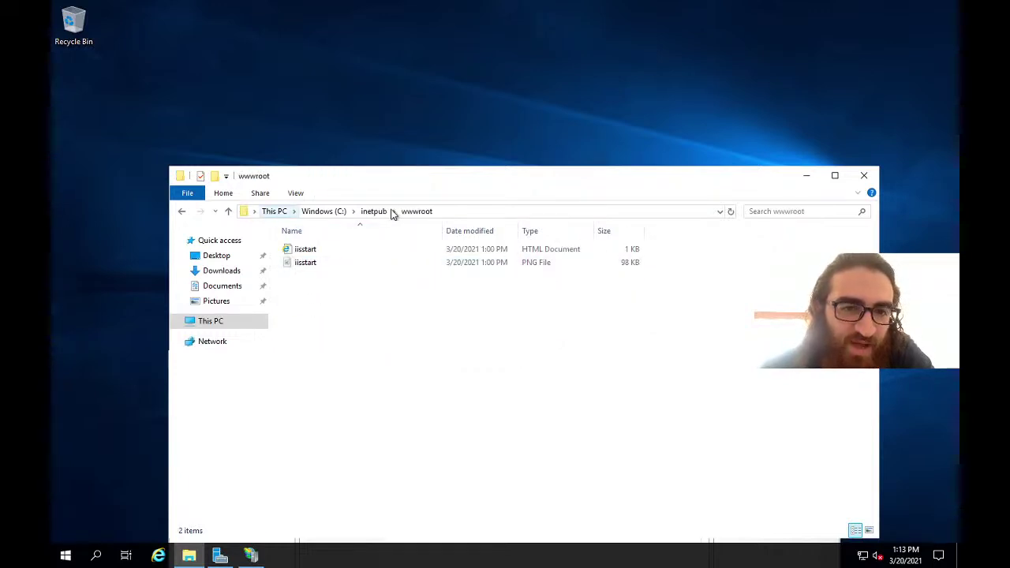
pyautogui.moveTo(356, 342); pyautogui.dragTo(323, 253)
pyautogui.rightClick(324, 253)
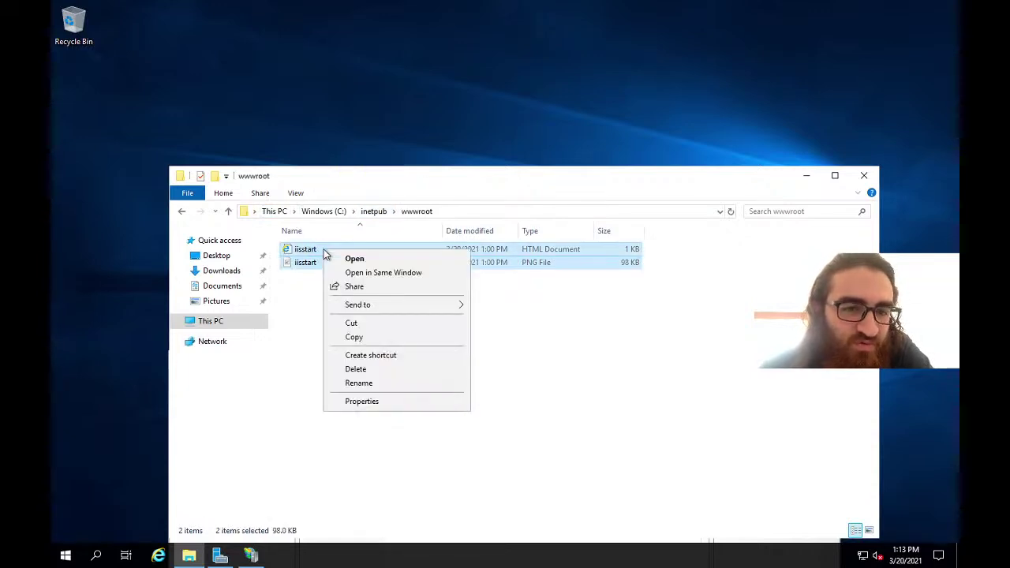
pyautogui.click(363, 369)
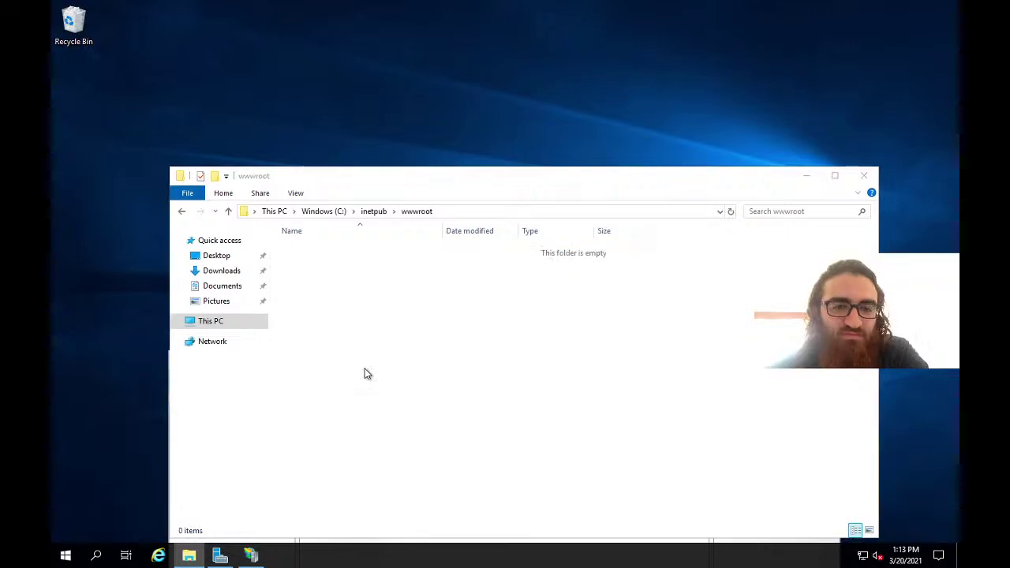
# - Move the Portfolio folder from the desktop into wwwroot and open it
pyautogui.moveTo(468, 184); pyautogui.dragTo(453, 241)
pyautogui.moveTo(406, 219); pyautogui.dragTo(341, 359)
pyautogui.moveTo(314, 387); pyautogui.dragTo(316, 387)
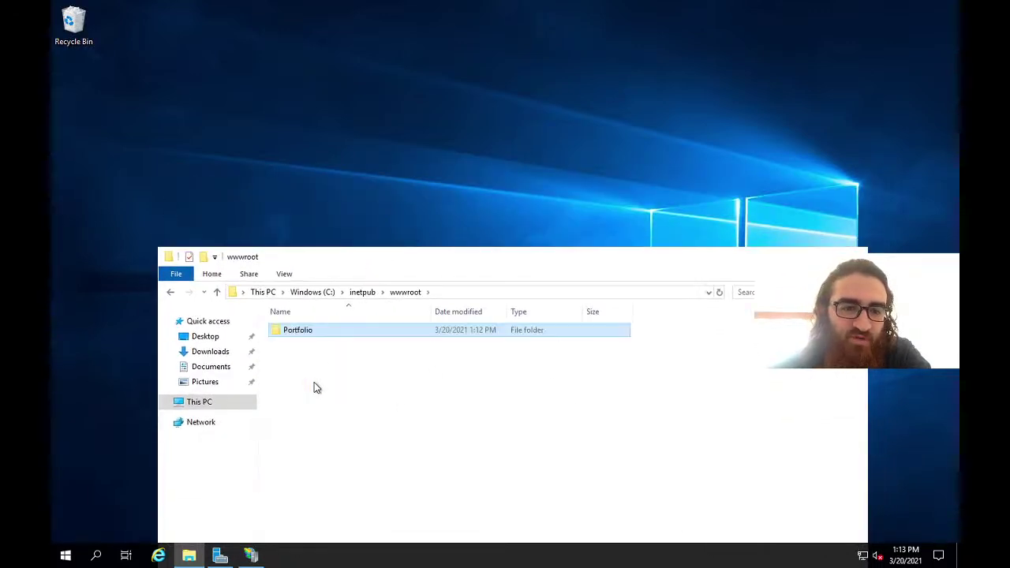
pyautogui.doubleClick(303, 332)
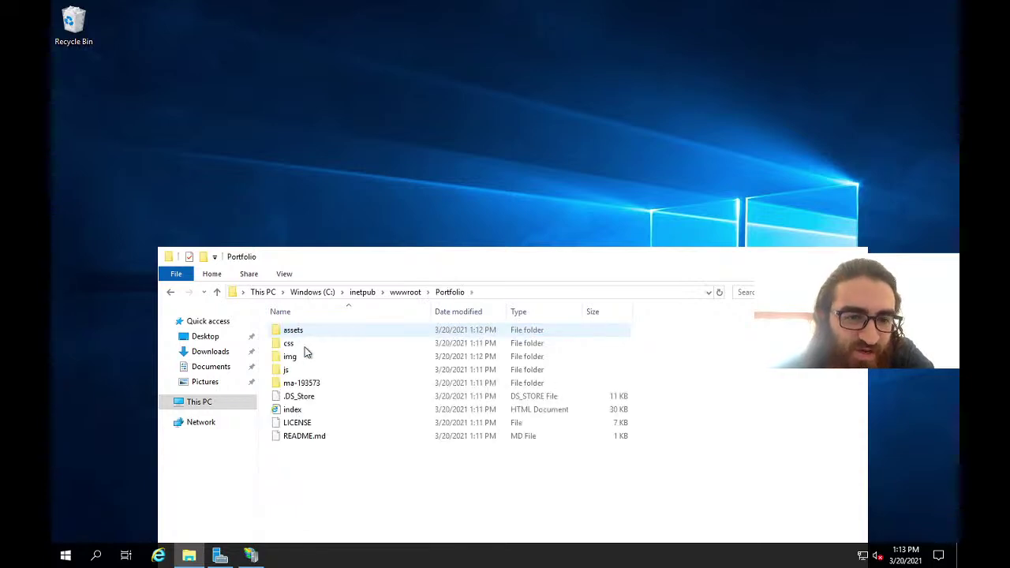
pyautogui.click(310, 412)
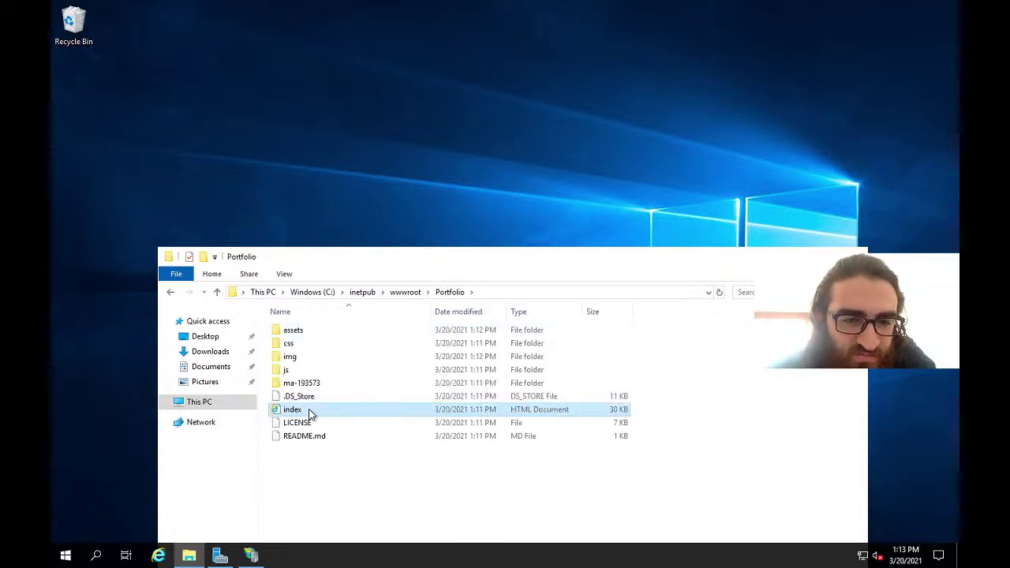
# - Turn on File name extensions so the index file shows as index.html
pyautogui.moveTo(678, 182); pyautogui.dragTo(706, 93)
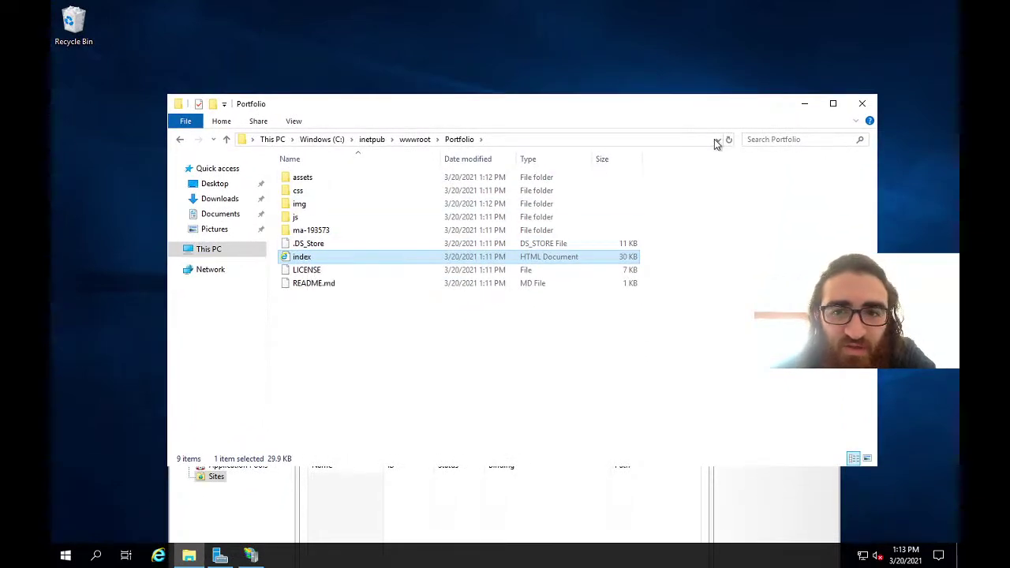
pyautogui.click(294, 122)
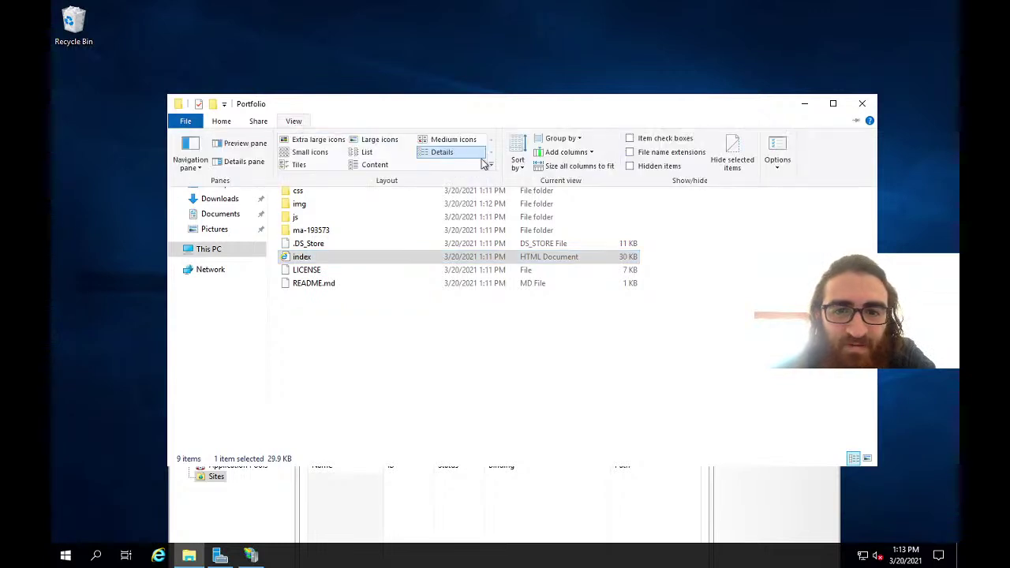
pyautogui.click(630, 152)
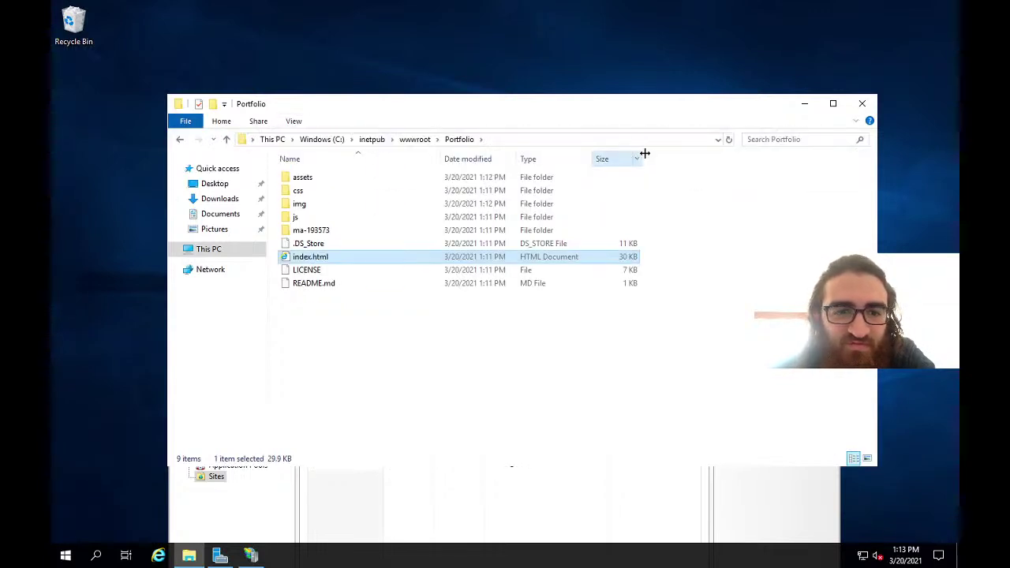
pyautogui.click(368, 410)
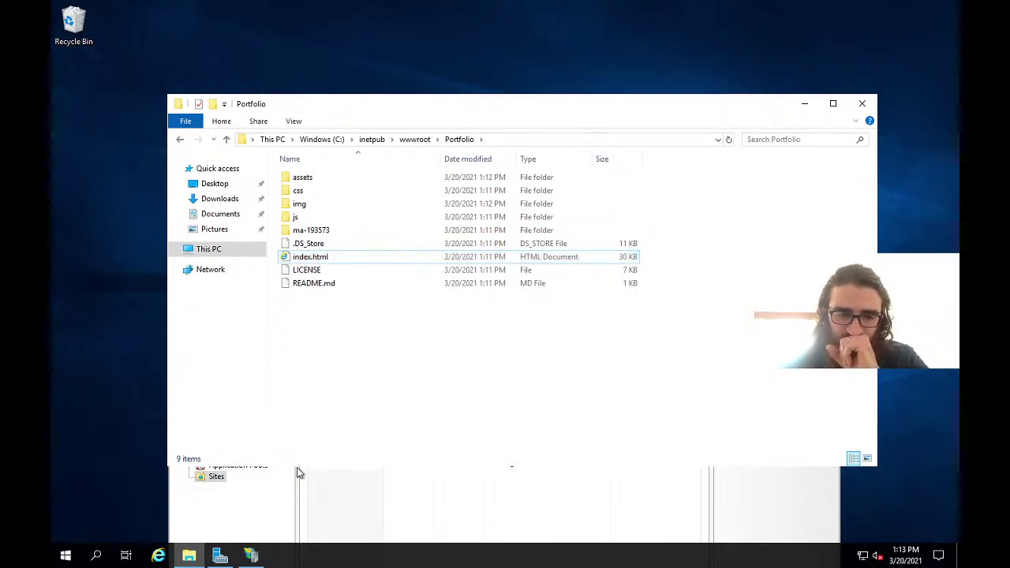
# - Start adding a new website under Sites named Demonstration
pyautogui.click(241, 515)
pyautogui.moveTo(375, 367); pyautogui.dragTo(379, 184)
pyautogui.rightClick(219, 294)
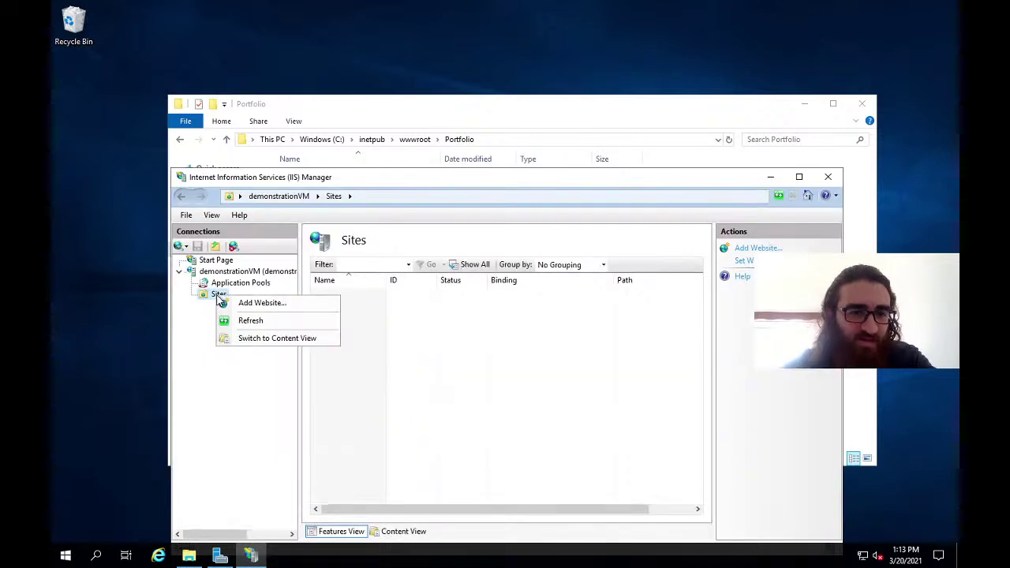
pyautogui.click(250, 304)
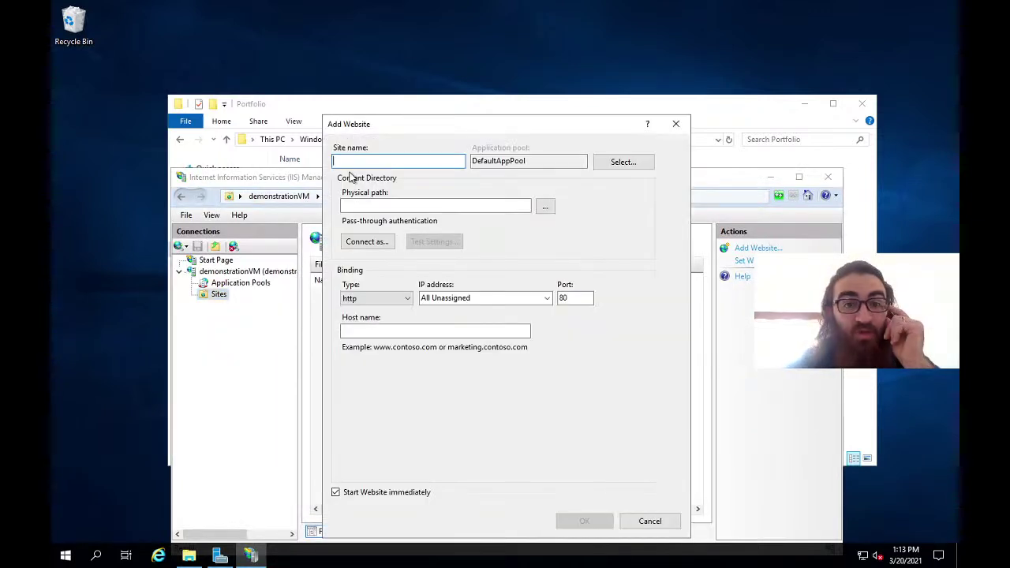
pyautogui.write('Demonstration')
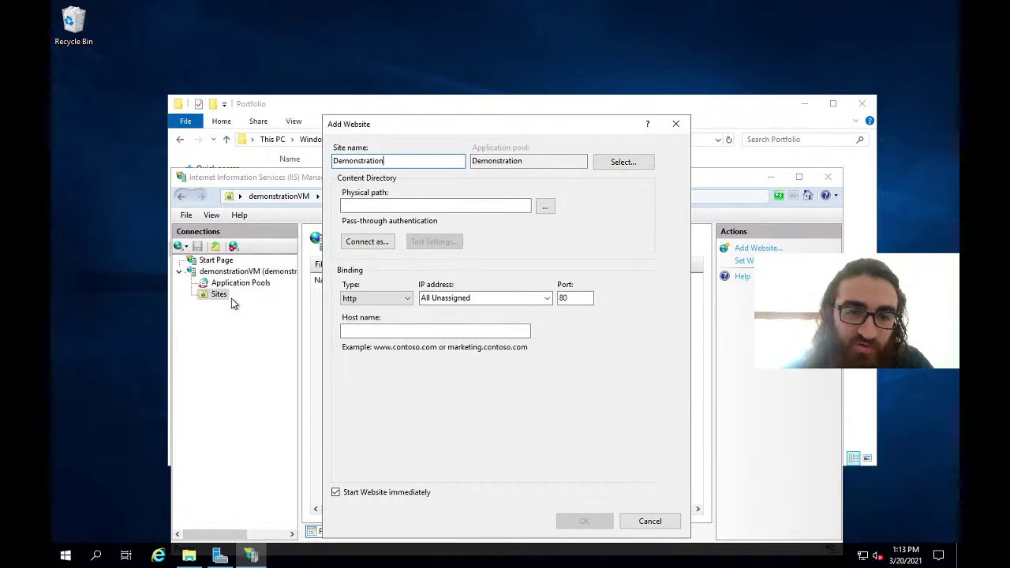
# - Set the physical path to C:\inetpub\wwwroot\Portfolio and create the site
pyautogui.click(544, 209)
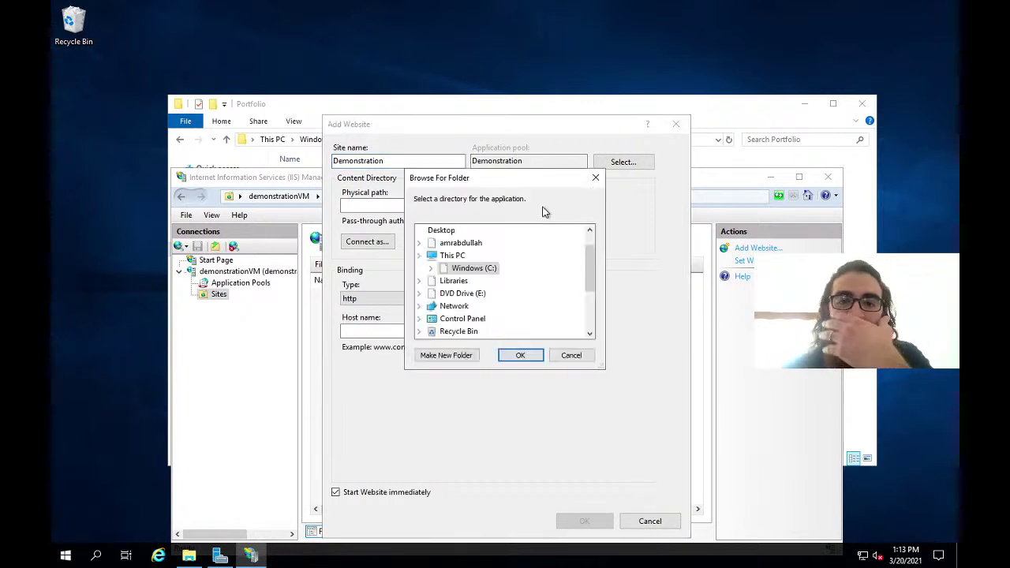
pyautogui.click(431, 331)
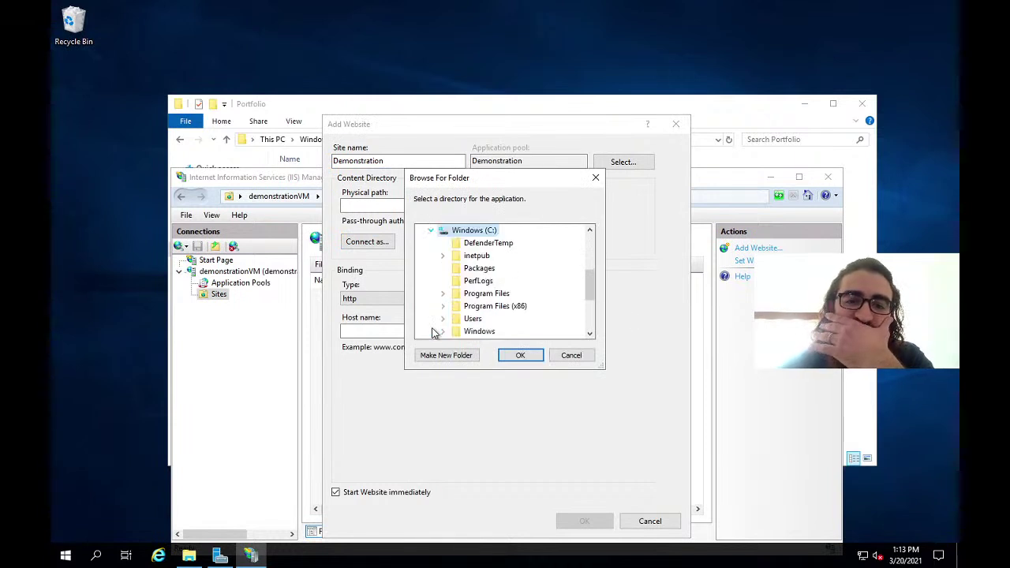
pyautogui.click(443, 256)
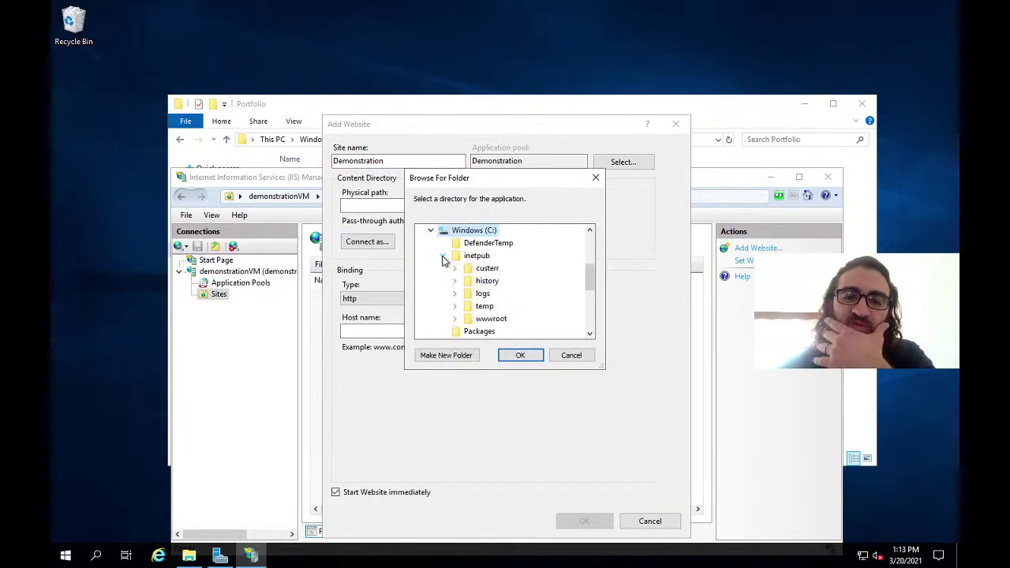
pyautogui.click(455, 319)
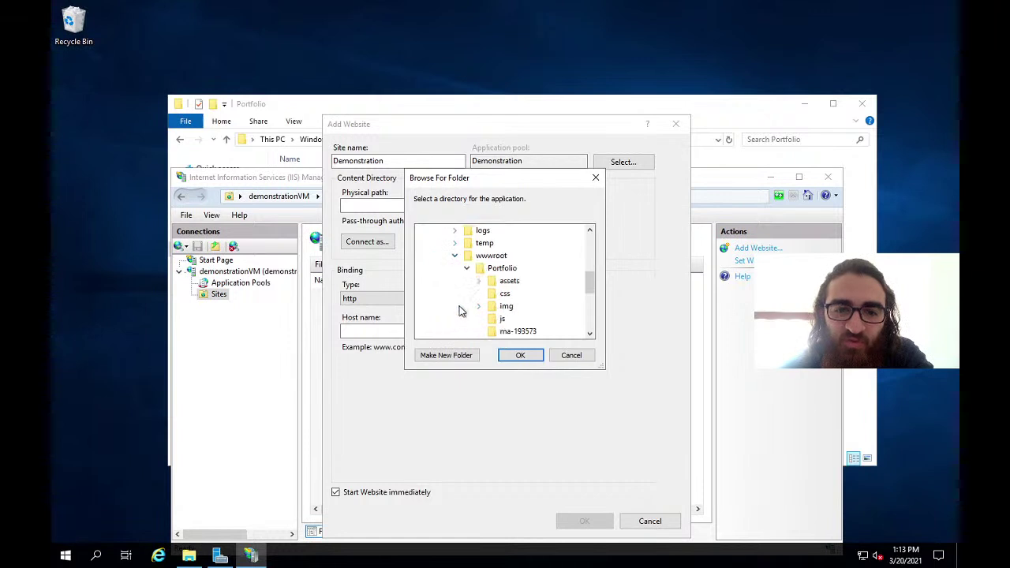
pyautogui.click(501, 269)
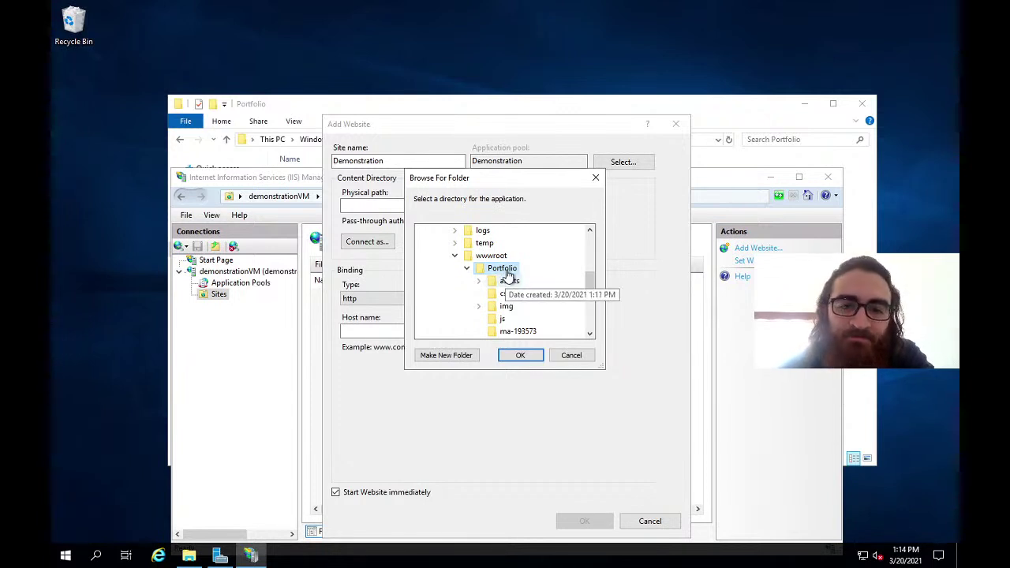
pyautogui.click(521, 355)
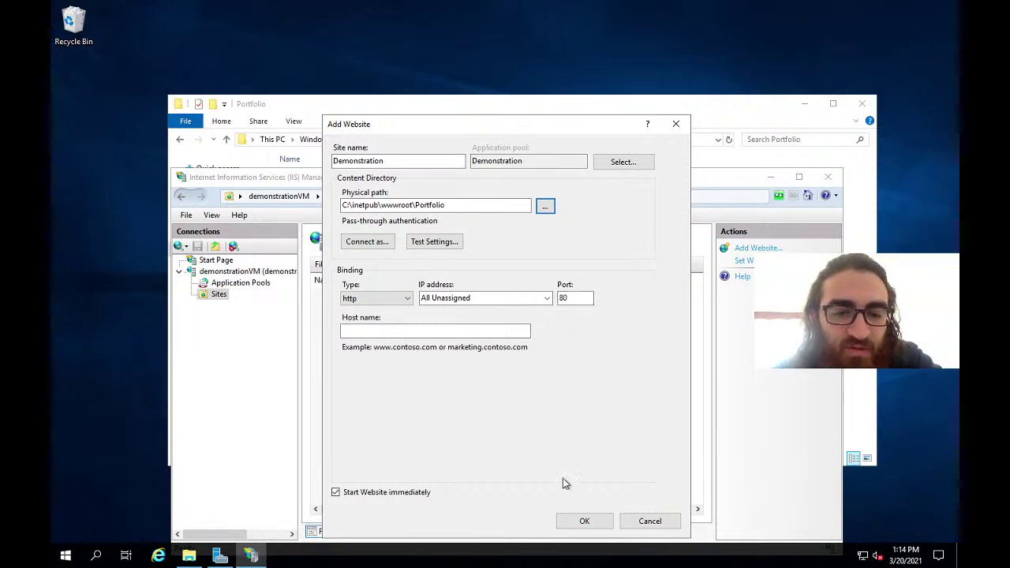
pyautogui.click(586, 523)
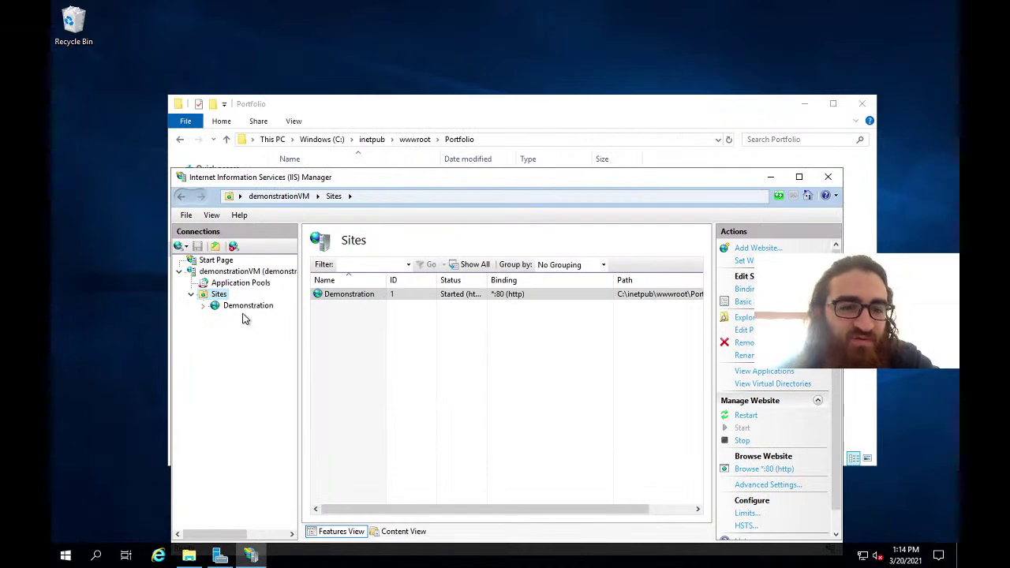
# - Switch from the remote desktop over to Google Chrome
pyautogui.hotkey('ctrl', 'Left')
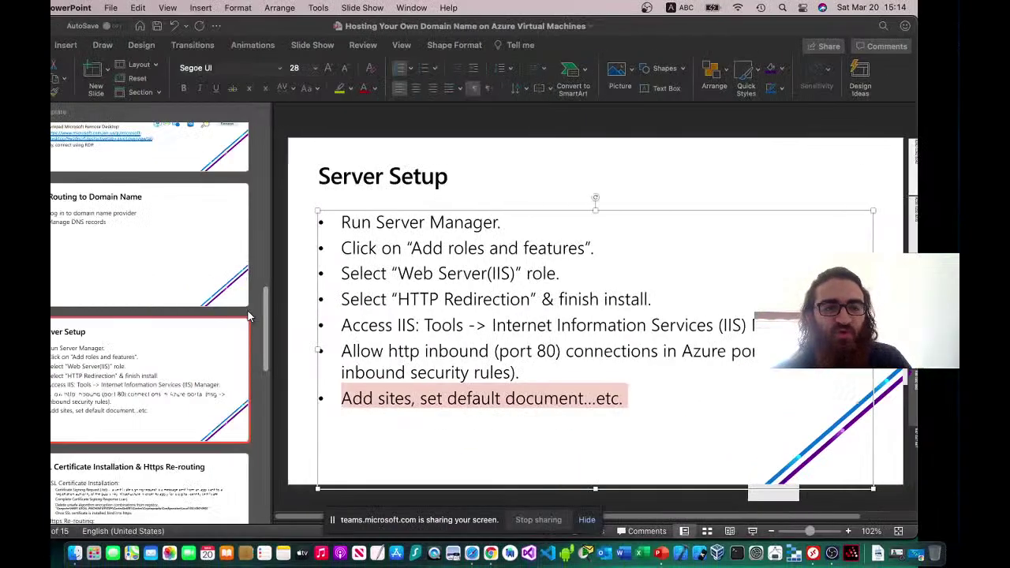
pyautogui.hotkey('ctrl', 'Left')
pyautogui.hotkey('ctrl', 'Right')
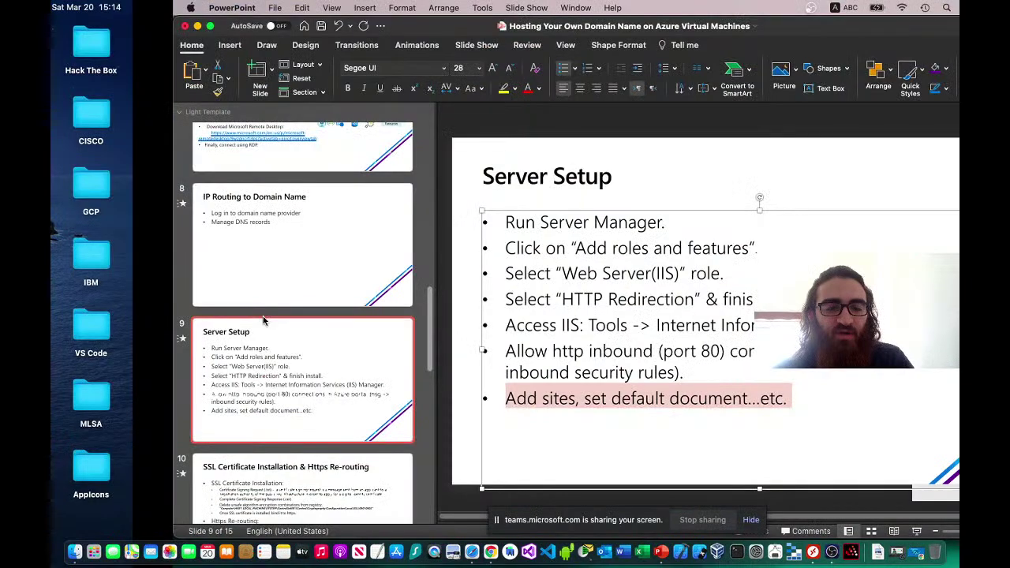
pyautogui.hotkey('ctrl', 'Right')
pyautogui.press('super+Tab')
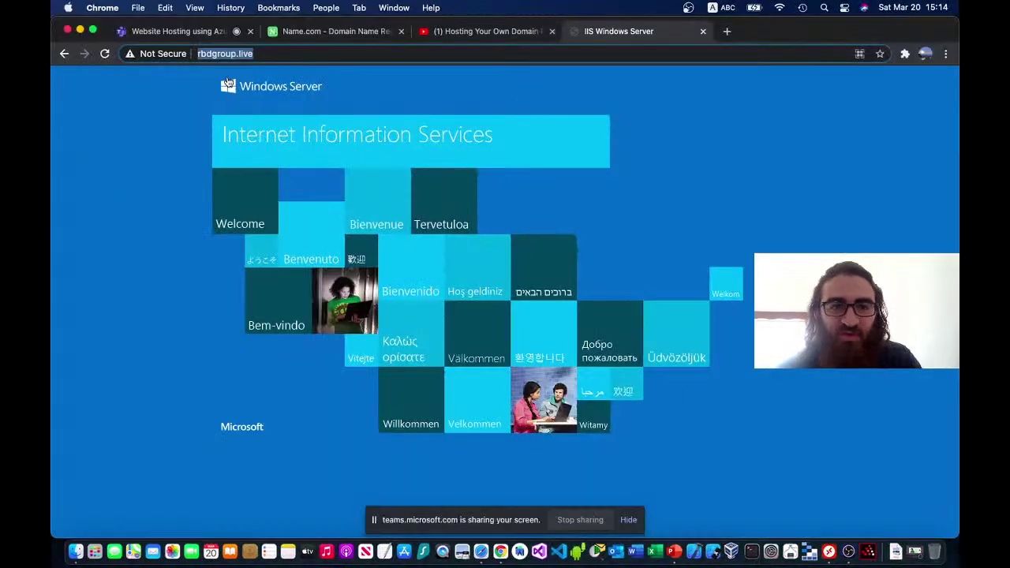
# - Reload rbdgroup.live, scroll through the portfolio homepage, then return to the remote server's desktop
pyautogui.click(105, 53)
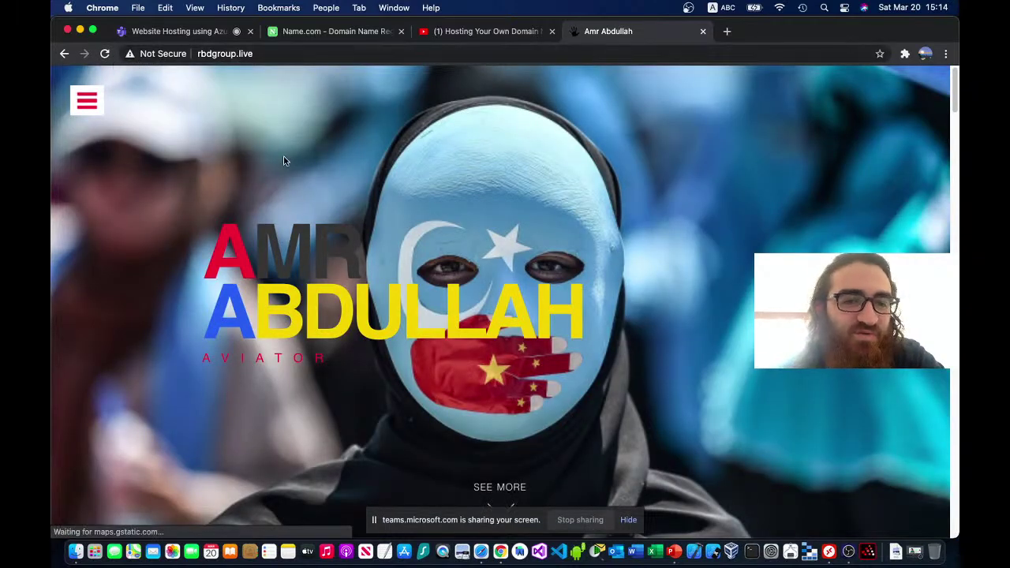
pyautogui.scroll(-4, 290, 161)
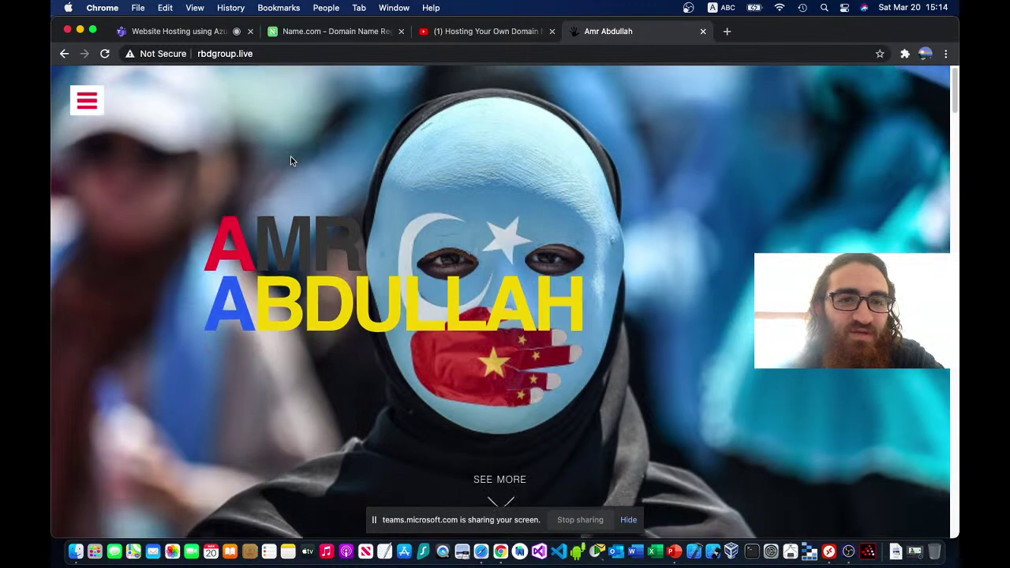
pyautogui.scroll(-5, 290, 158)
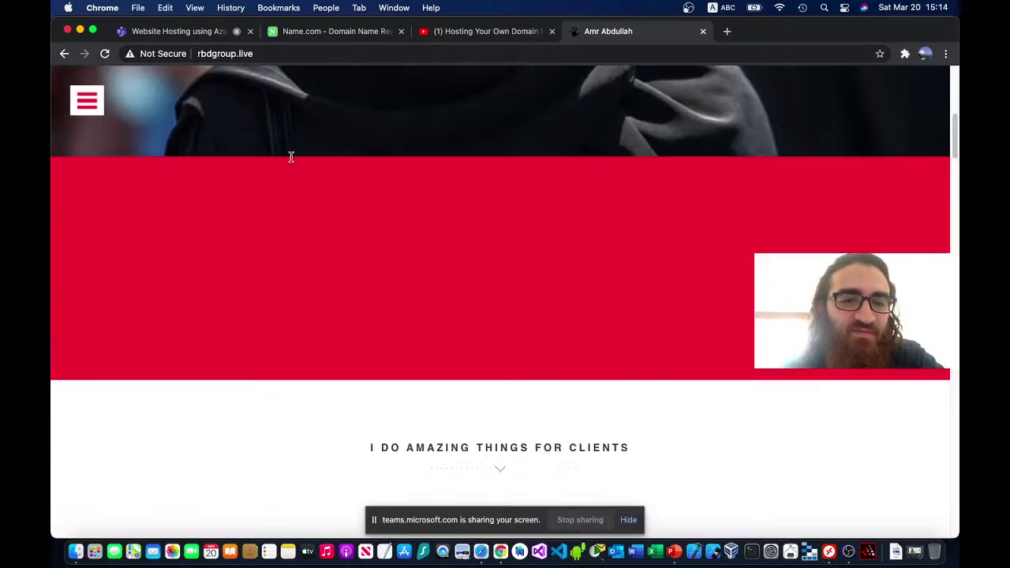
pyautogui.scroll(8, 291, 156)
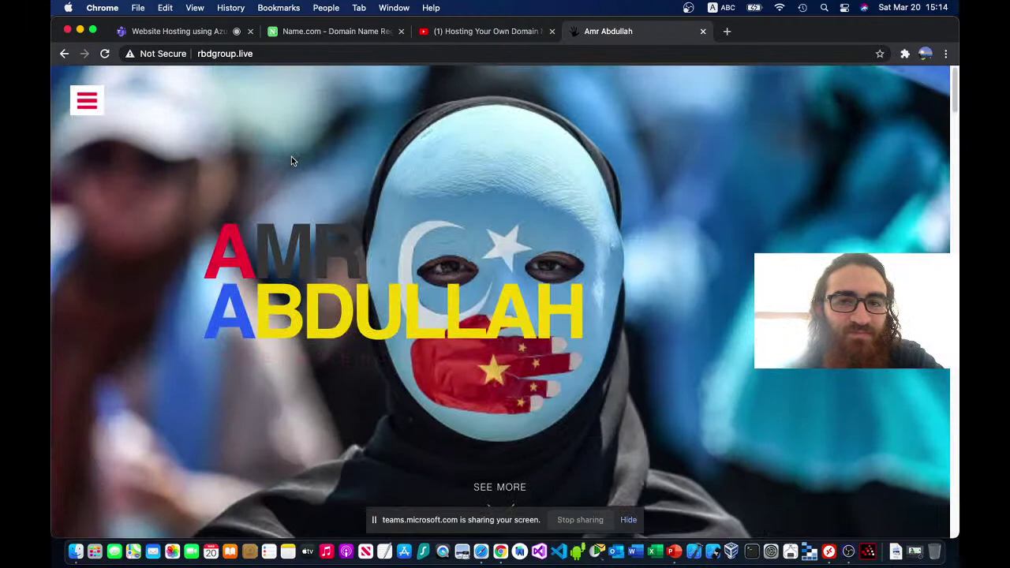
pyautogui.scroll(-5, 291, 161)
pyautogui.hotkey('ctrl', 'Right')
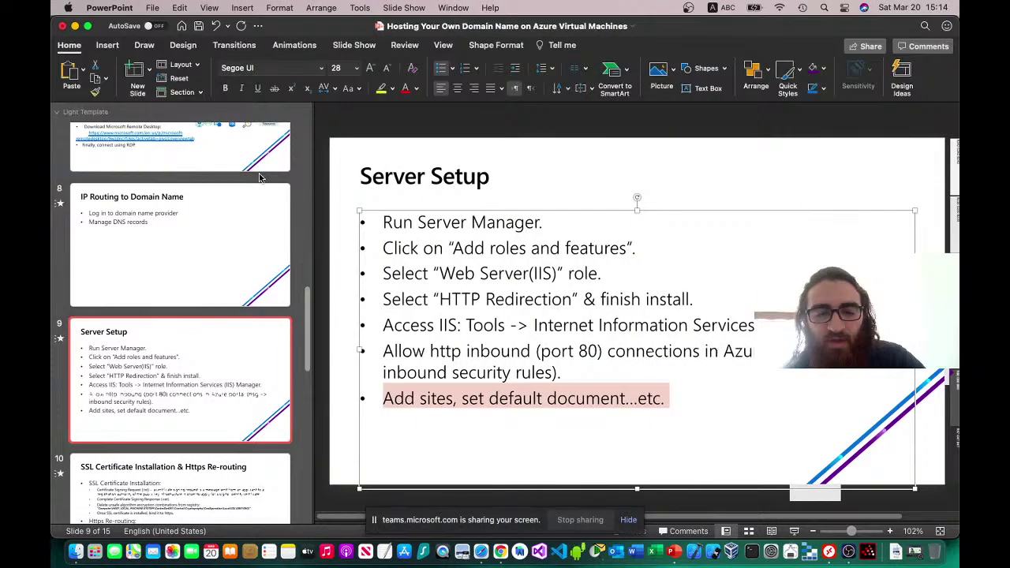
pyautogui.hotkey('ctrl', 'Right')
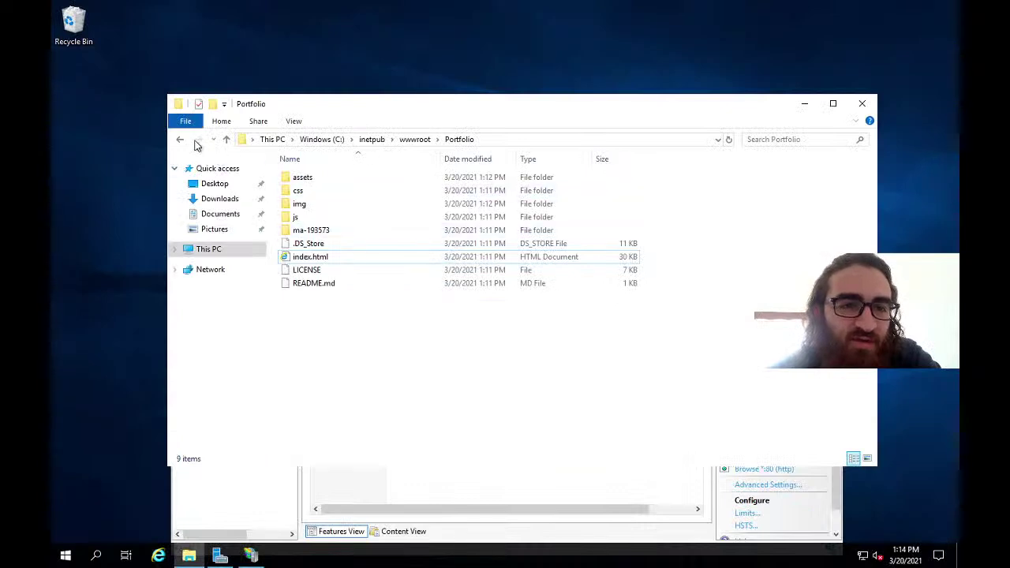
# - Go up to wwwroot, then open the Demonstration site's Default Document settings in IIS Manager
pyautogui.click(181, 139)
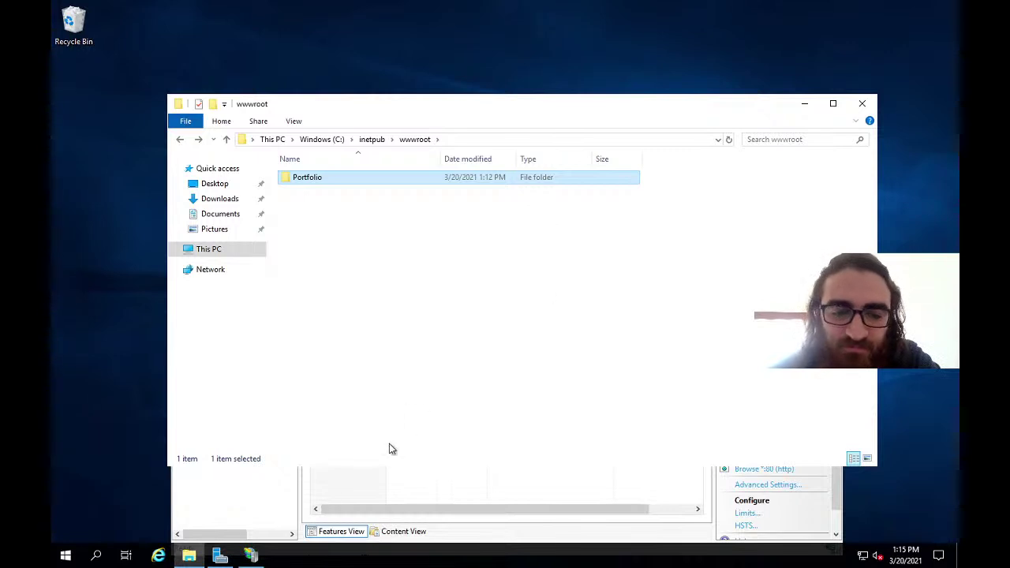
pyautogui.click(251, 555)
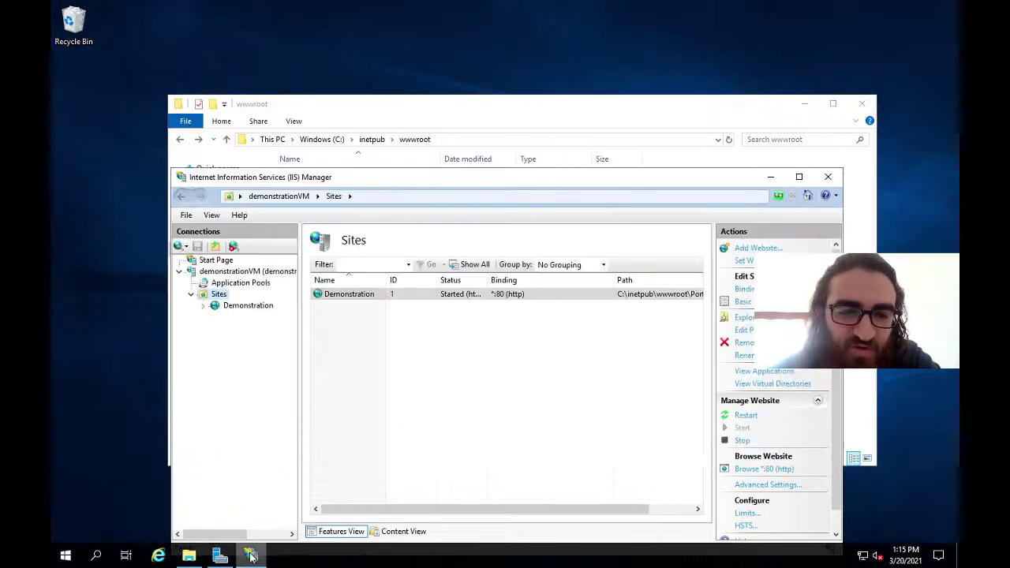
pyautogui.doubleClick(240, 306)
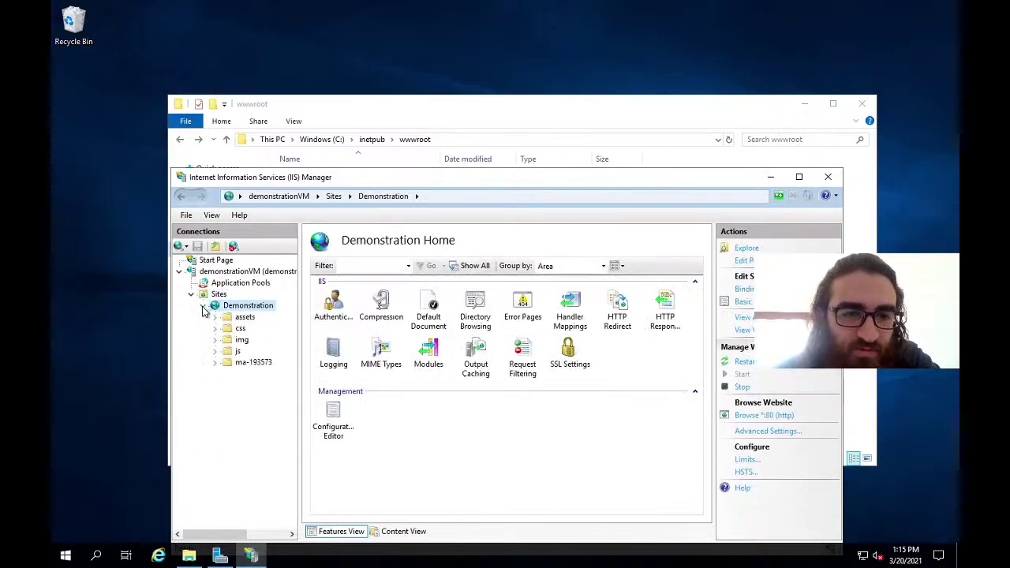
pyautogui.click(203, 306)
pyautogui.click(423, 308)
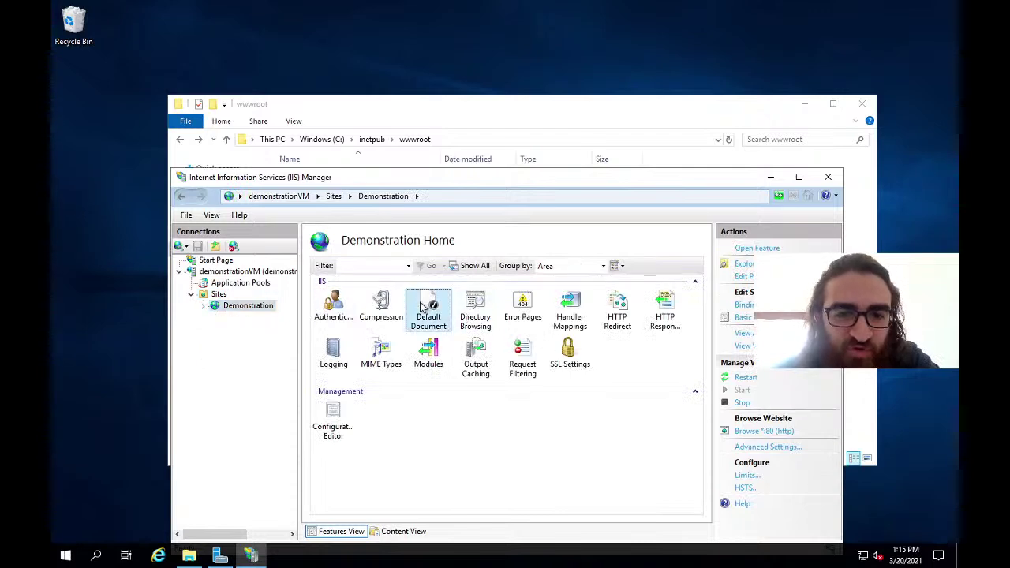
pyautogui.doubleClick(424, 306)
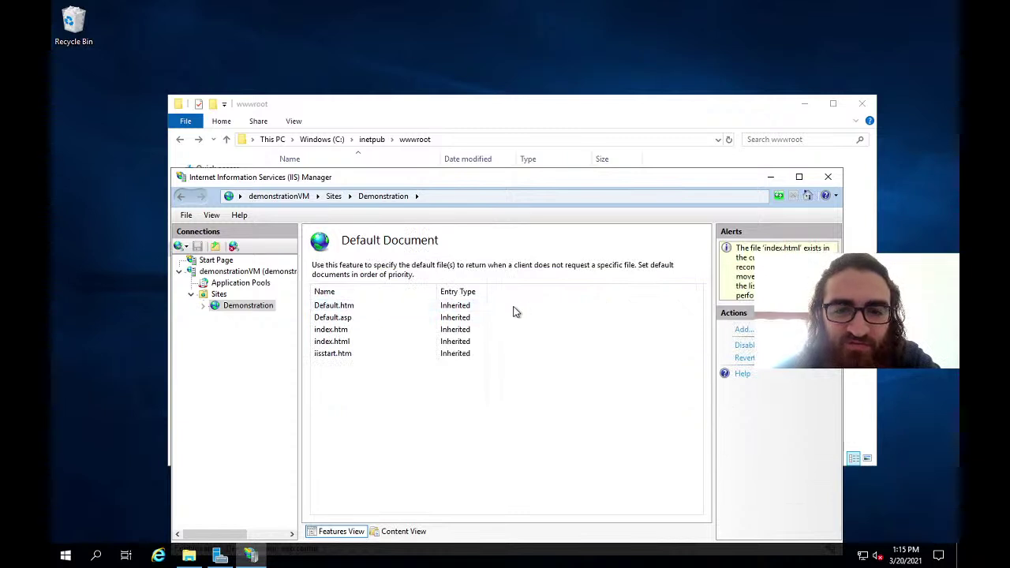
# - Try adding index.html as a default document, dismiss the already-exists error and cancel, then return to the Mac
pyautogui.click(741, 330)
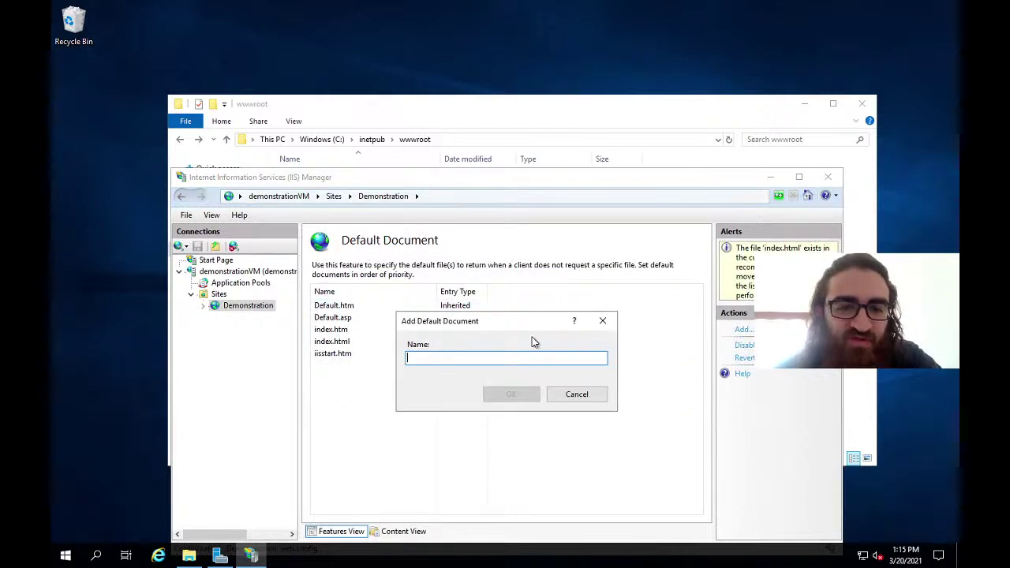
pyautogui.write('index.html')
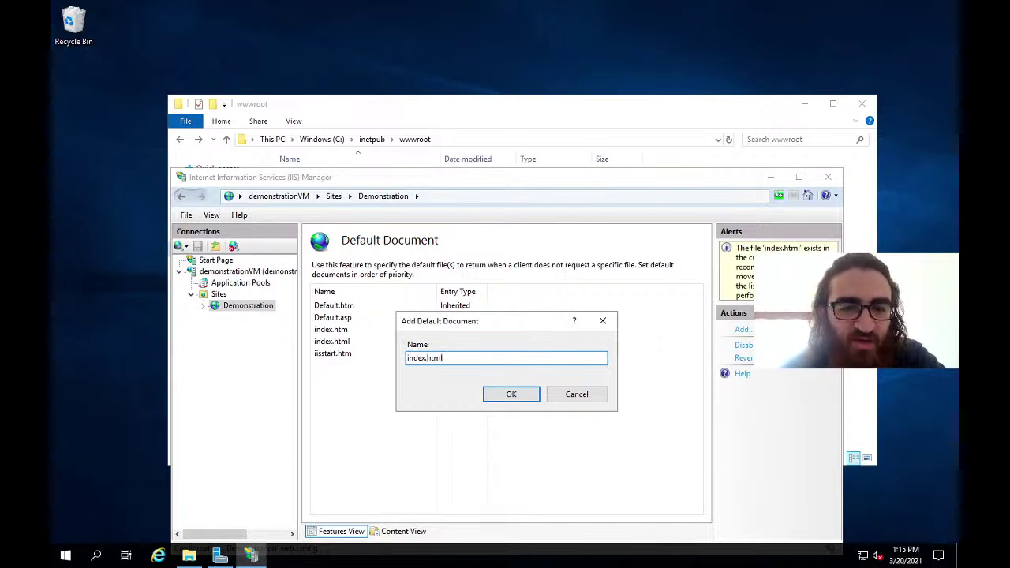
pyautogui.press('Return')
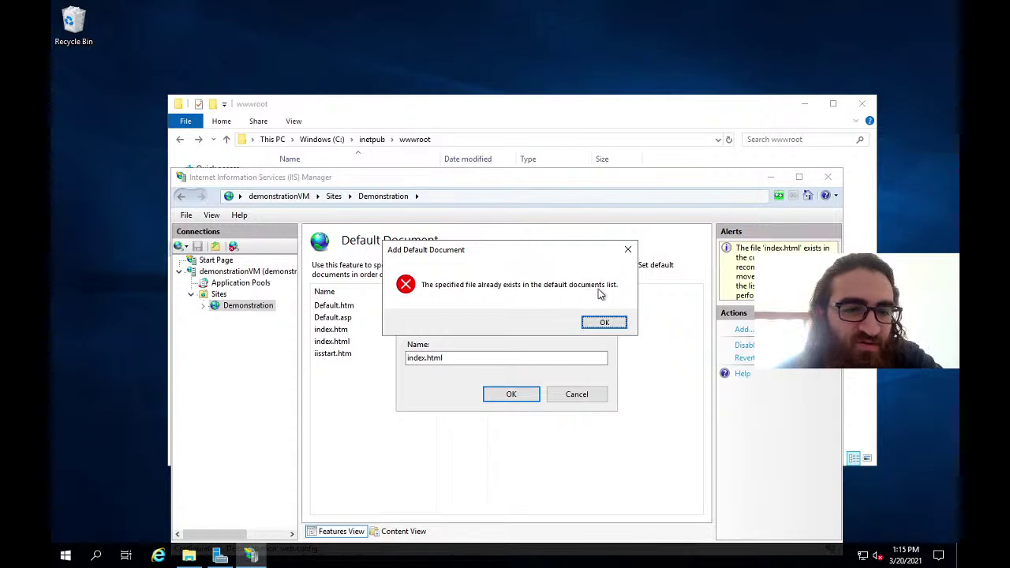
pyautogui.click(605, 322)
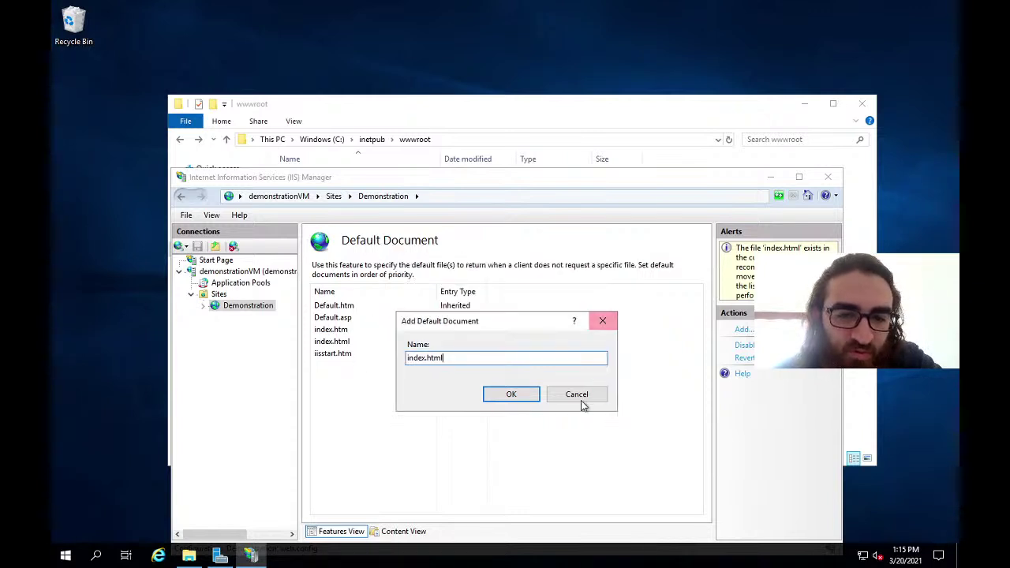
pyautogui.click(580, 397)
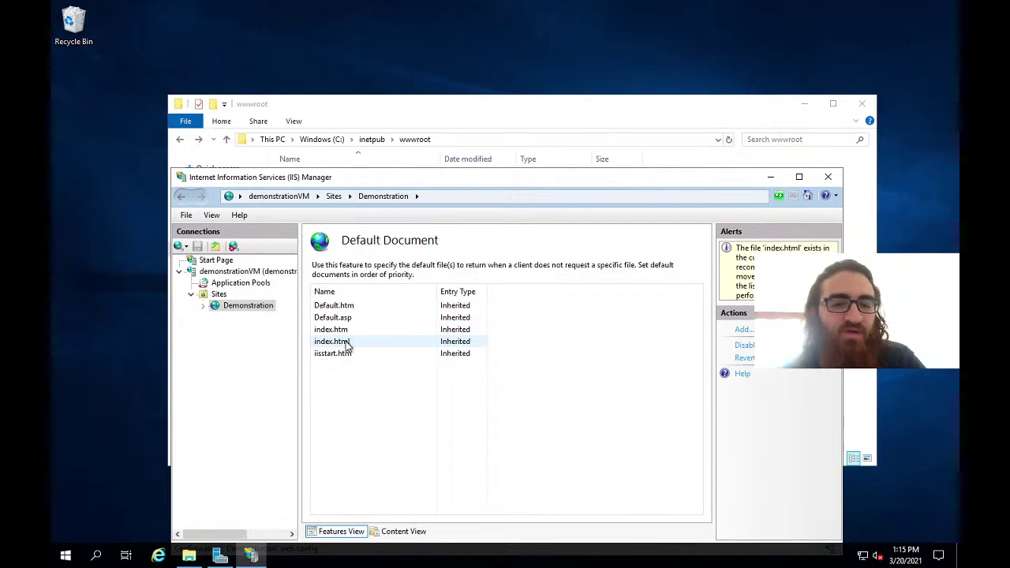
pyautogui.press('super+Tab')
pyautogui.press('super+Tab')
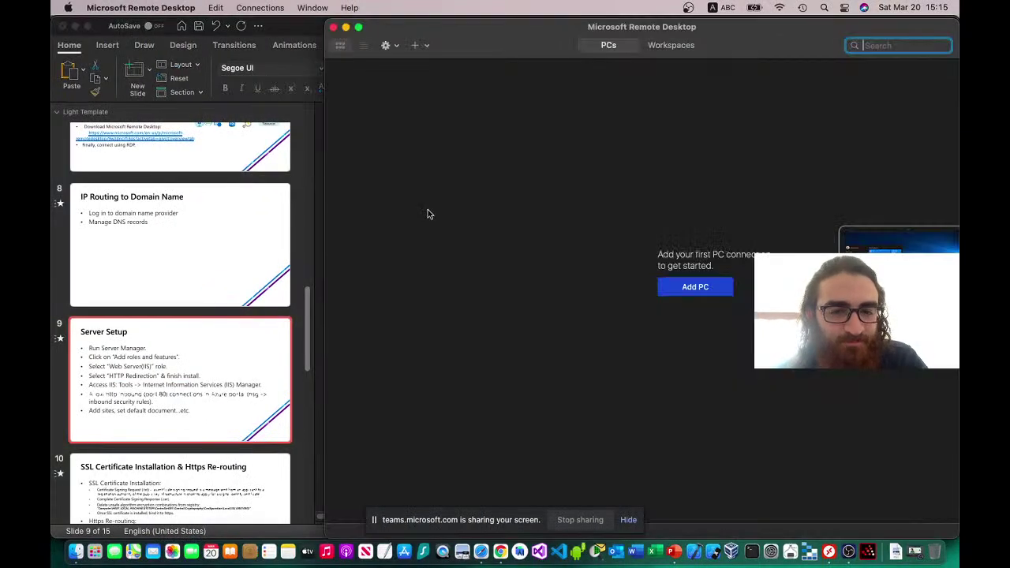
# - Open the Portfolio folder in File Explorer and compare its files with IIS Manager's default documents
pyautogui.press('super+Tab')
pyautogui.press('super+Tab')
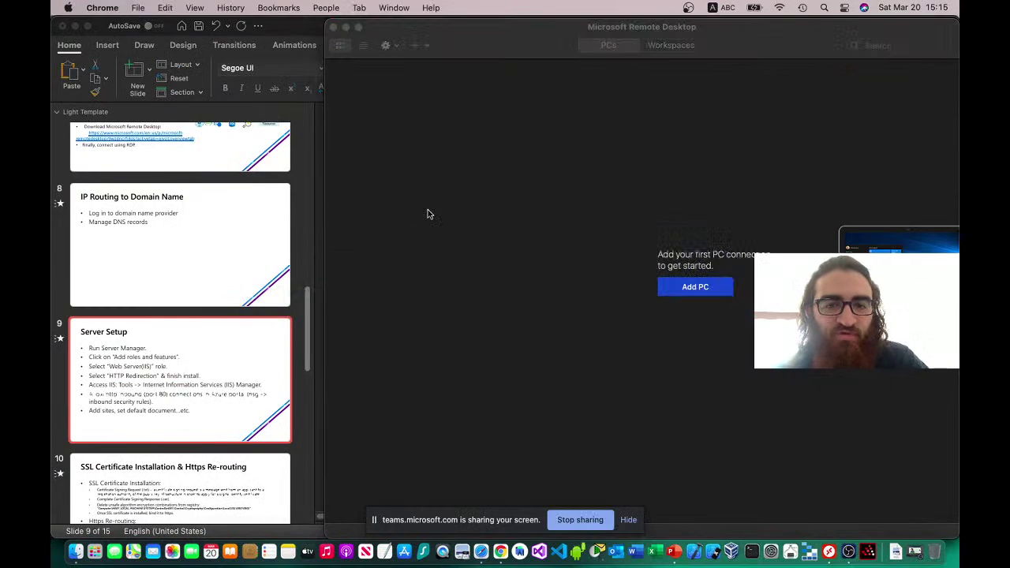
pyautogui.press('super+Tab')
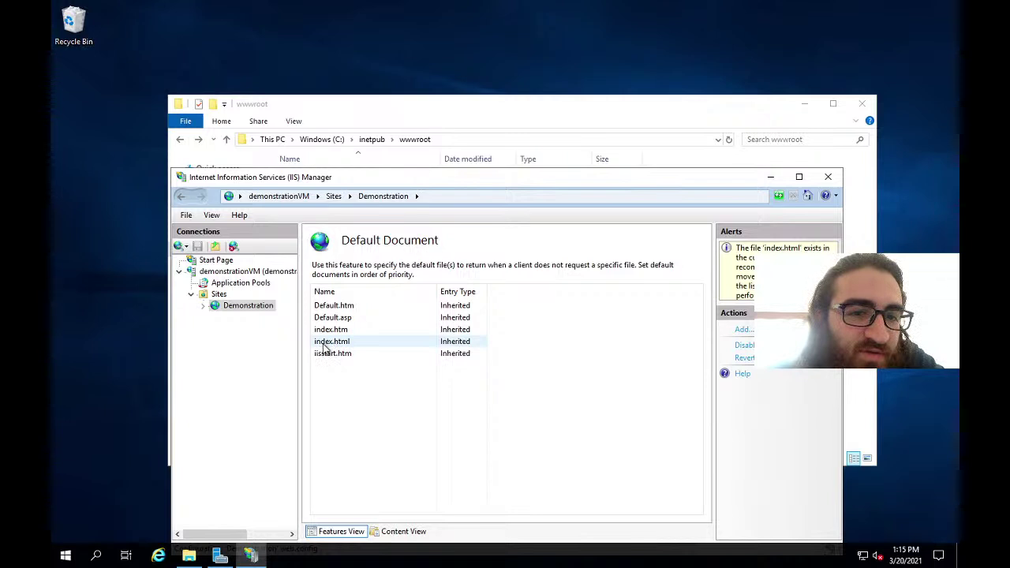
pyautogui.click(381, 115)
pyautogui.doubleClick(327, 180)
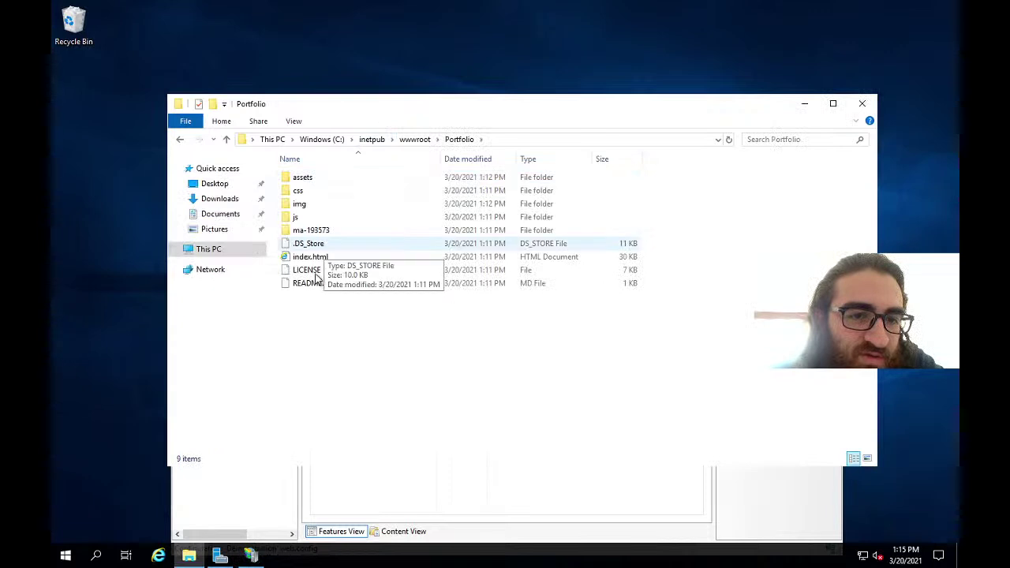
pyautogui.click(209, 518)
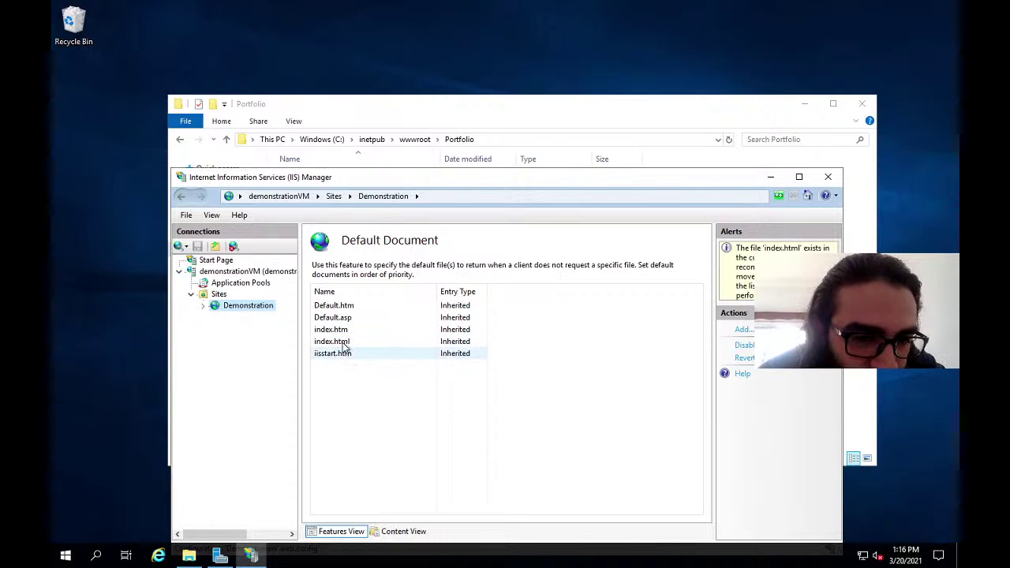
pyautogui.click(397, 121)
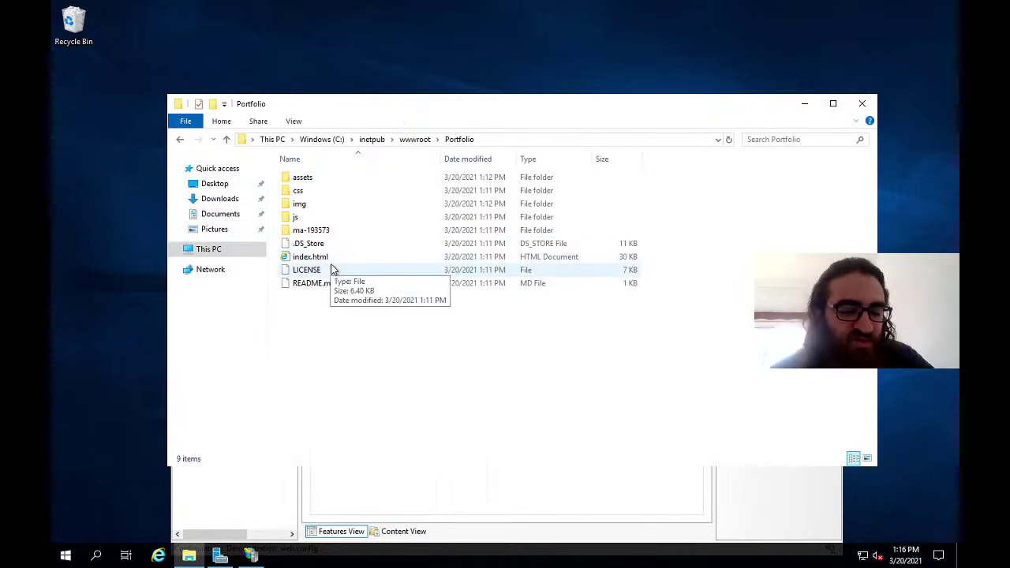
pyautogui.hotkey('ctrl', 'Left')
pyautogui.hotkey('ctrl', 'Left')
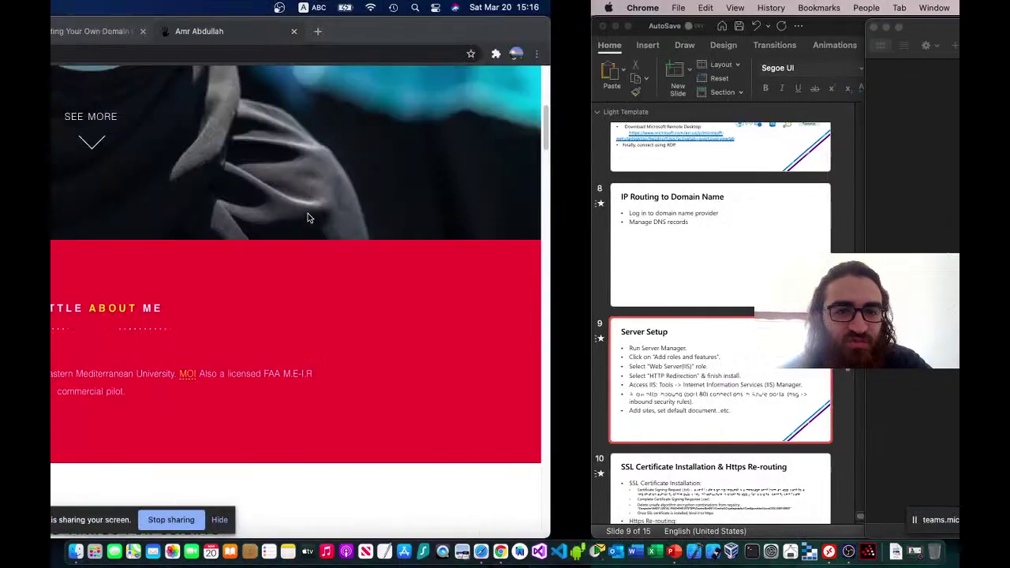
# - View rbdgroup.live's connection details in Chrome, confirming the site is reported as Not Secure
pyautogui.press('super+r')
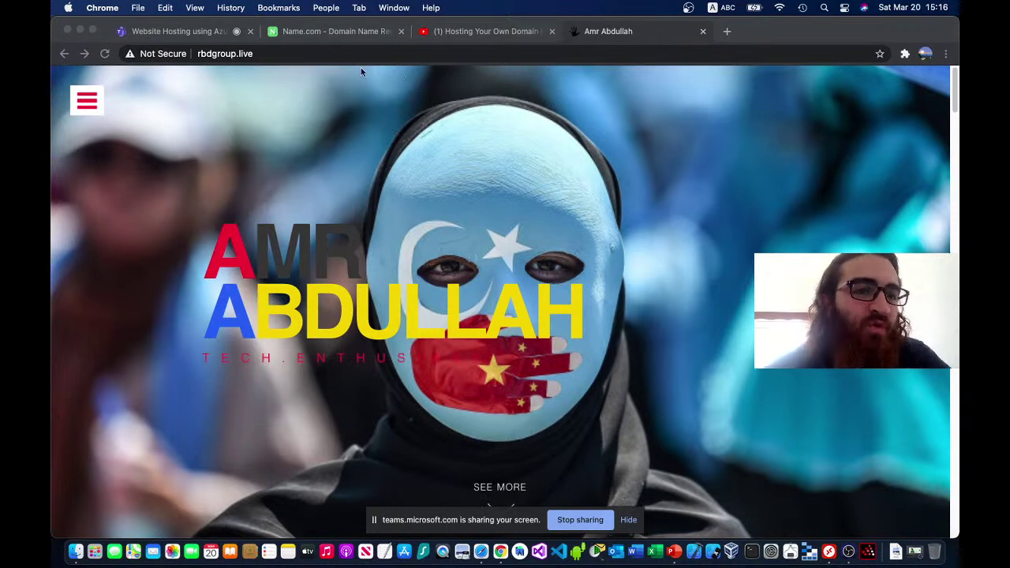
pyautogui.click(136, 55)
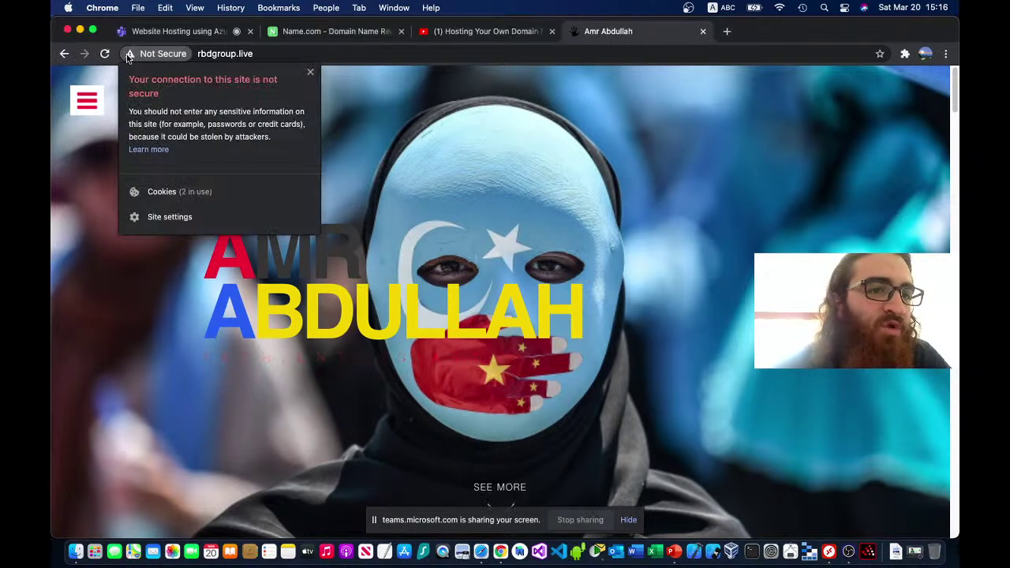
pyautogui.click(309, 74)
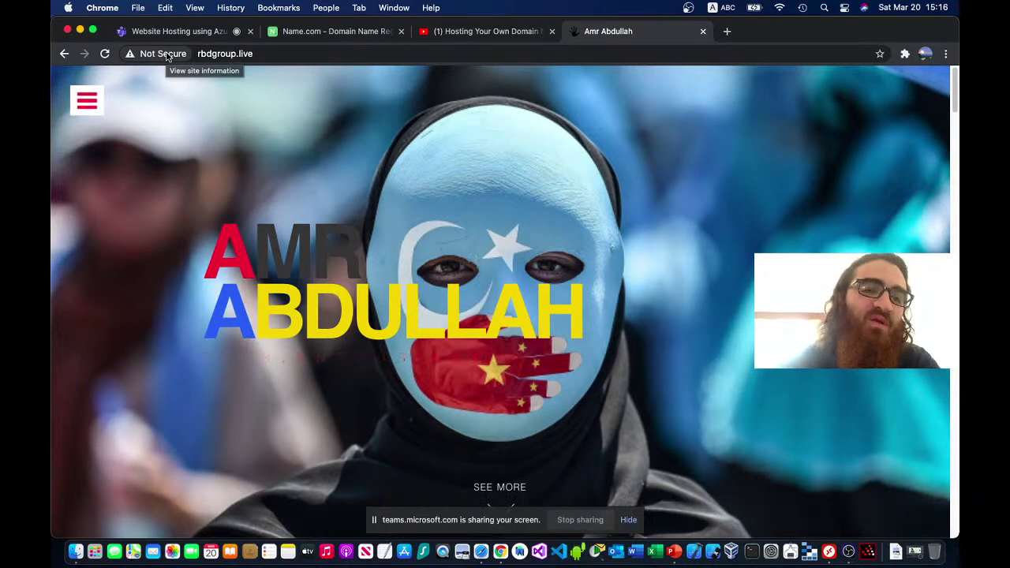
pyautogui.hotkey('ctrl', 'Right')
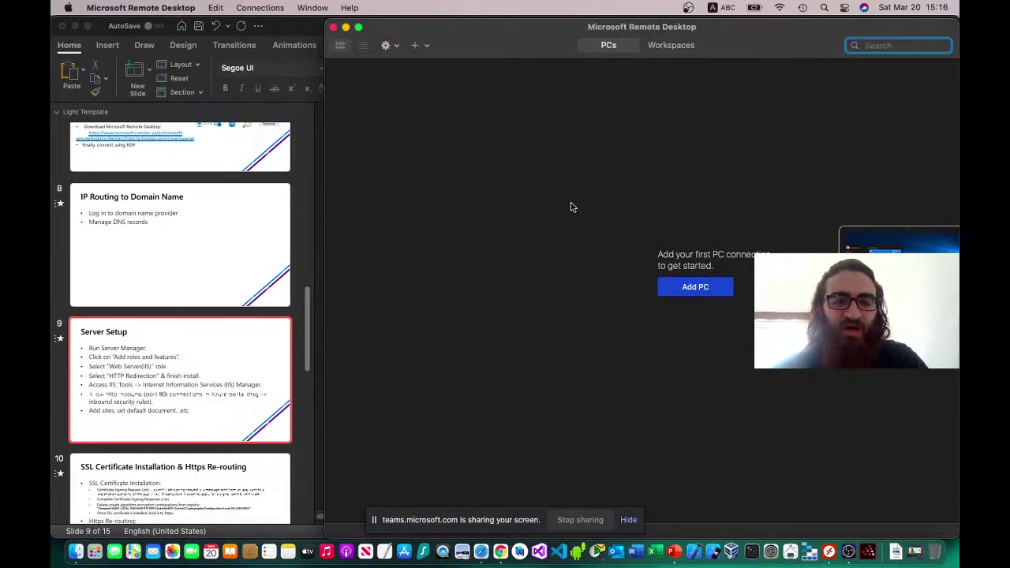
# - Go to slide 10, SSL Certificate Installation & Https Re-routing, then return to Chrome
pyautogui.click(283, 26)
pyautogui.scroll(-1, 169, 383)
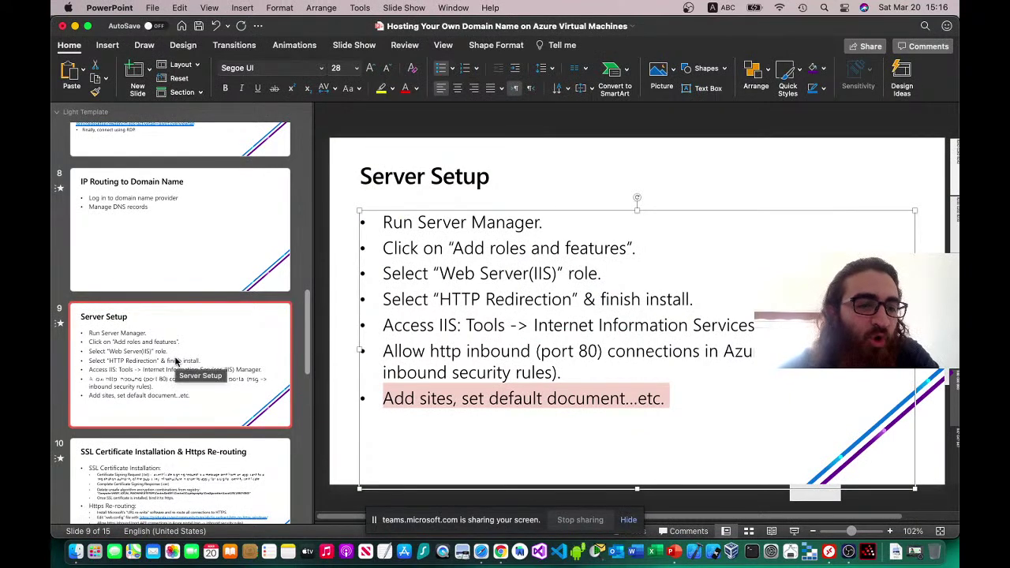
pyautogui.scroll(-6, 175, 361)
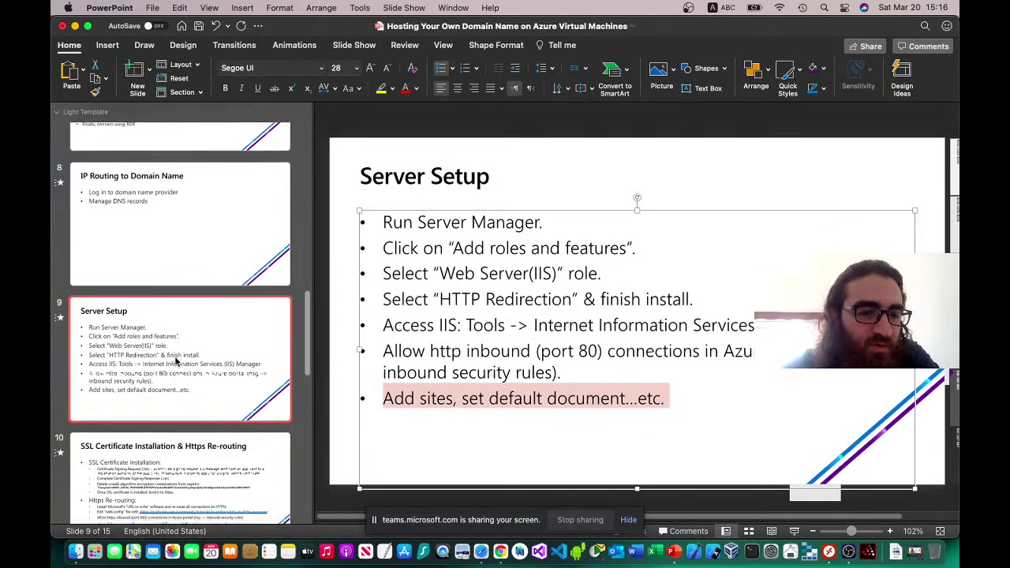
pyautogui.scroll(-2, 175, 361)
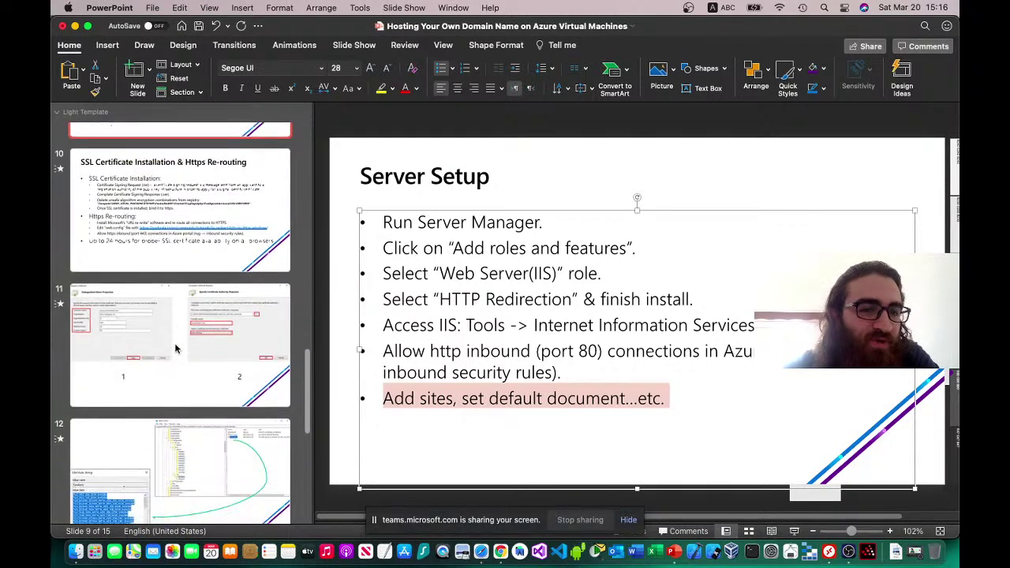
pyautogui.click(196, 223)
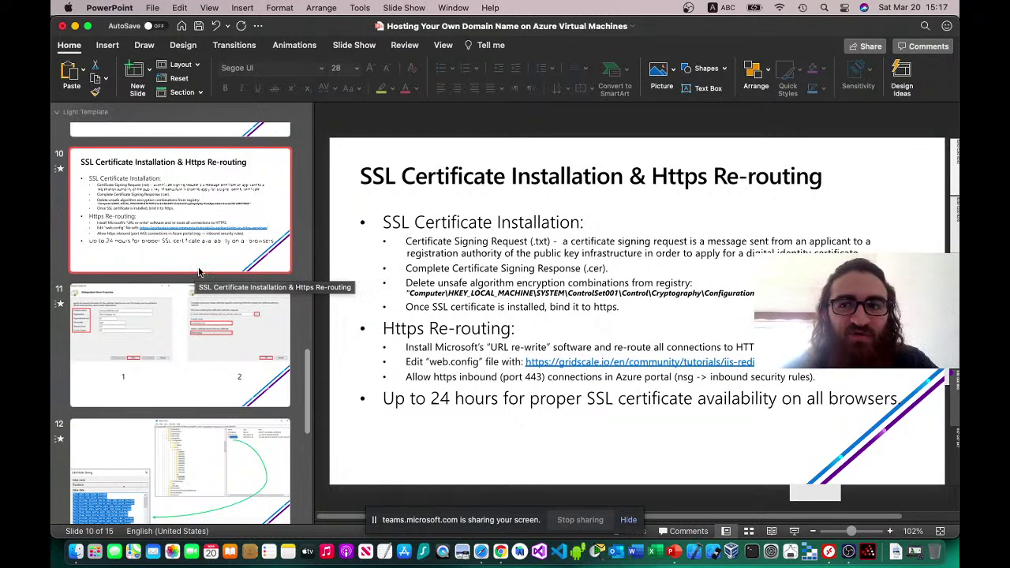
pyautogui.click(502, 558)
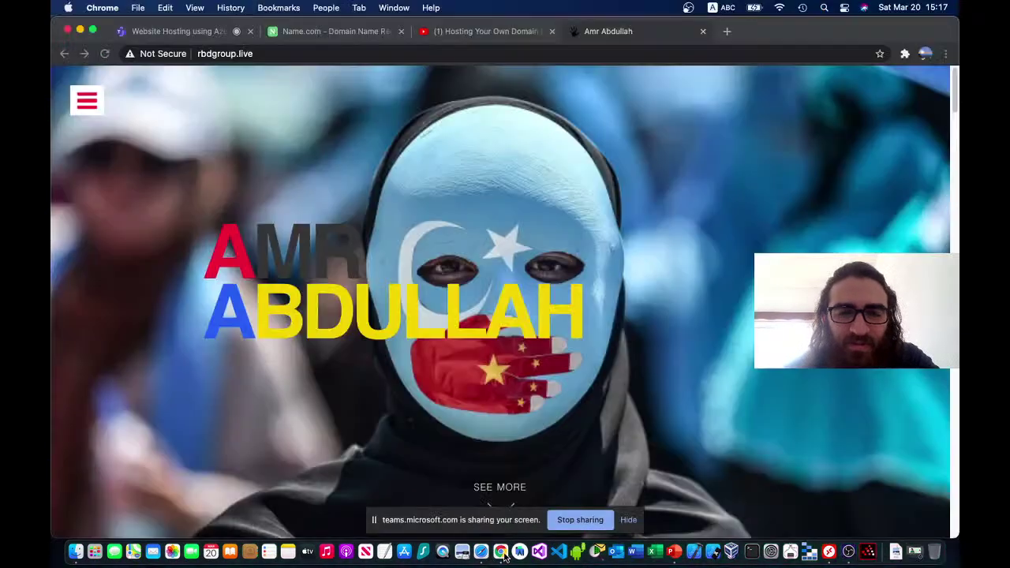
# - Switch to the Teams meeting tab and open the participant list
pyautogui.click(175, 32)
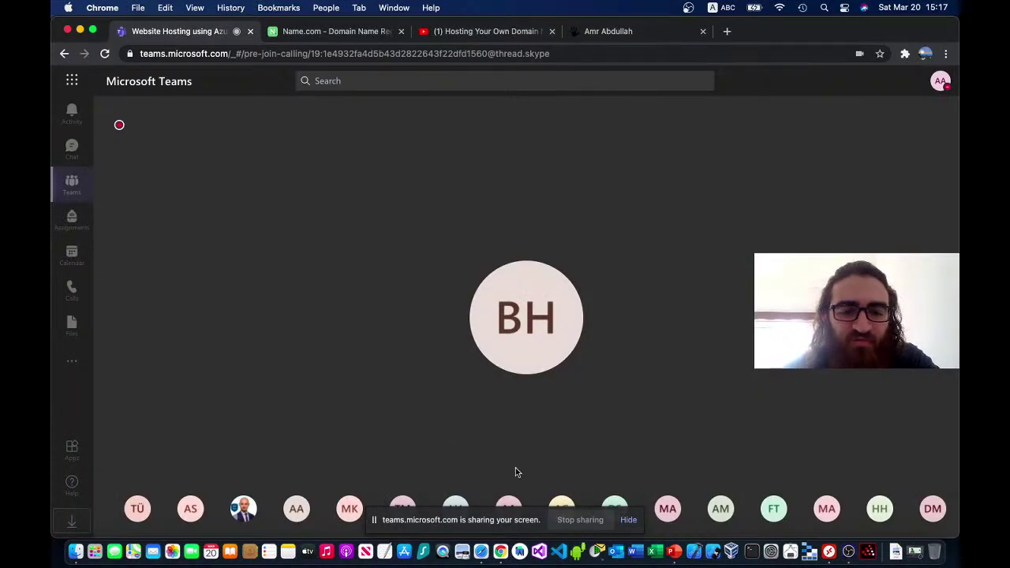
pyautogui.moveTo(745, 187)
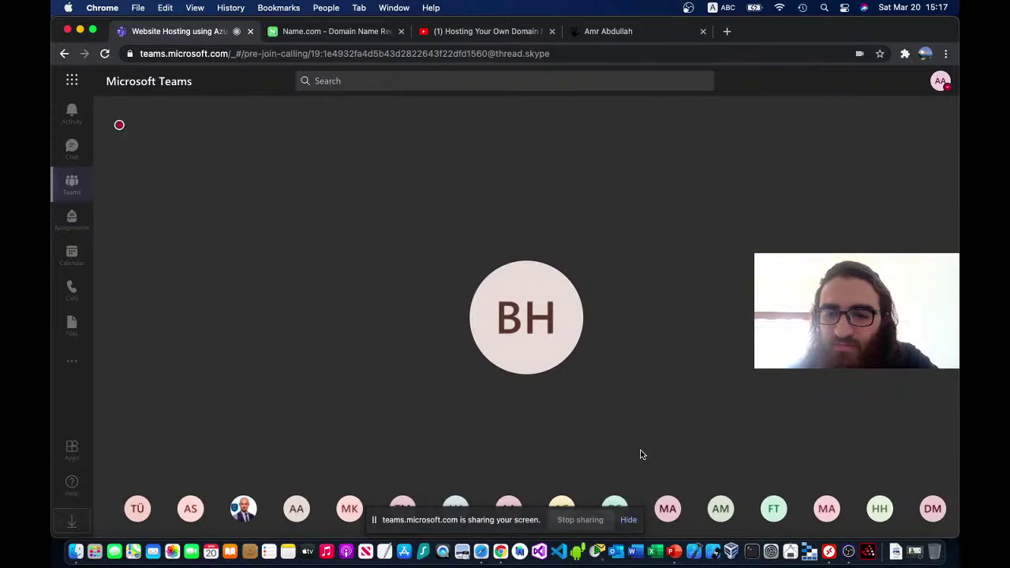
pyautogui.moveTo(642, 451)
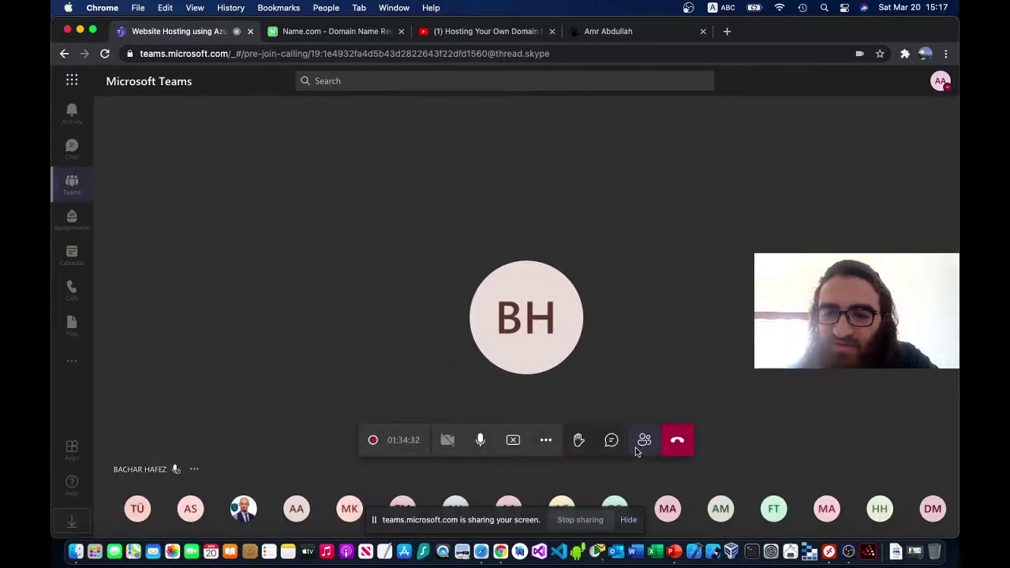
pyautogui.click(642, 441)
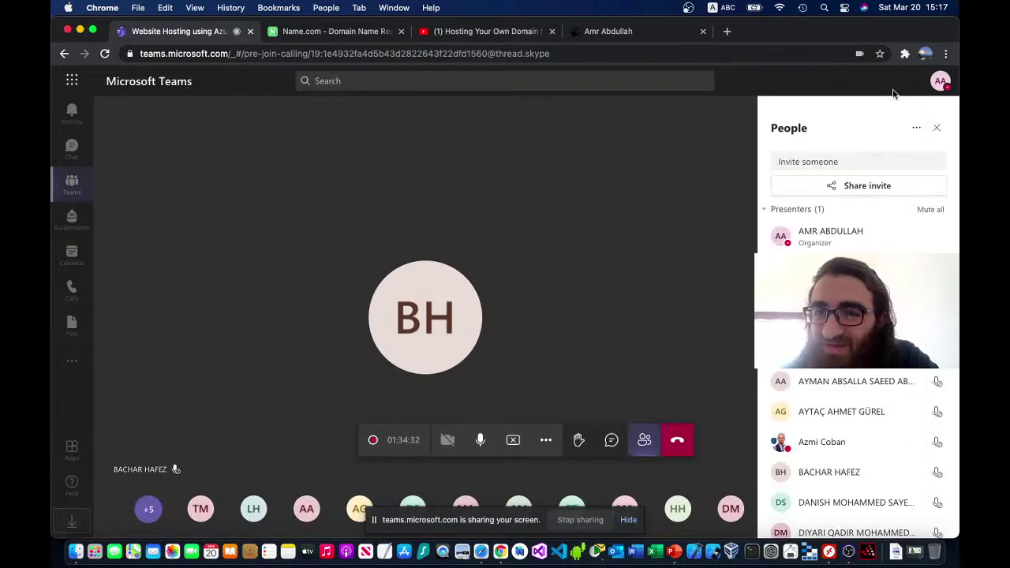
# - Allow attendees to unmute themselves, then recheck the participant list options to verify the setting
pyautogui.click(915, 129)
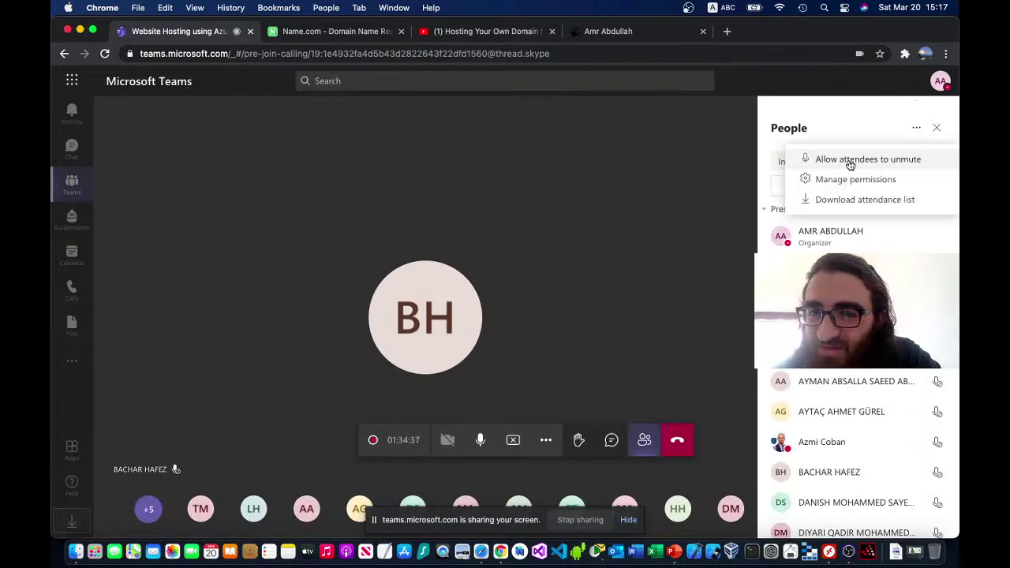
pyautogui.click(850, 160)
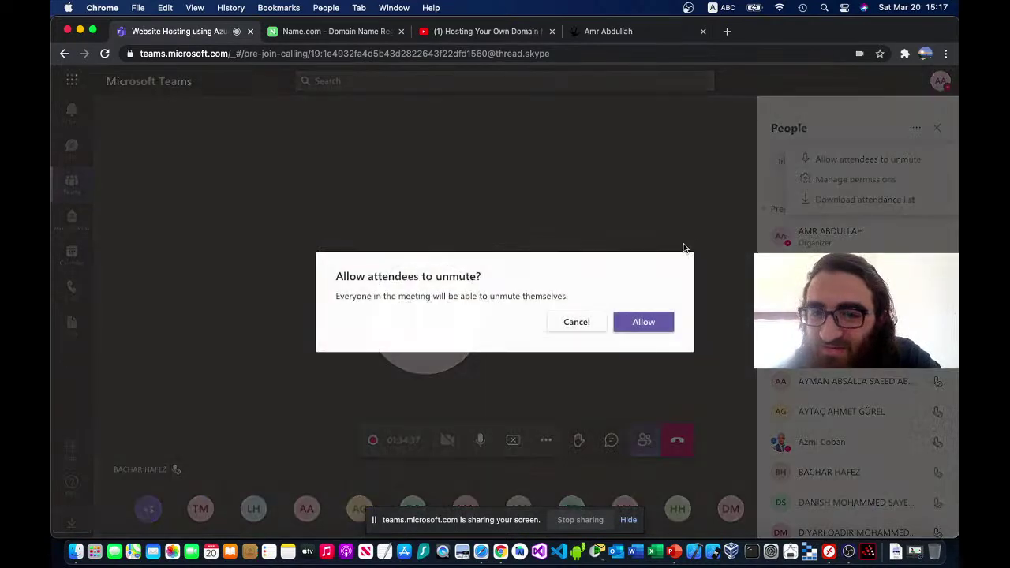
pyautogui.click(646, 334)
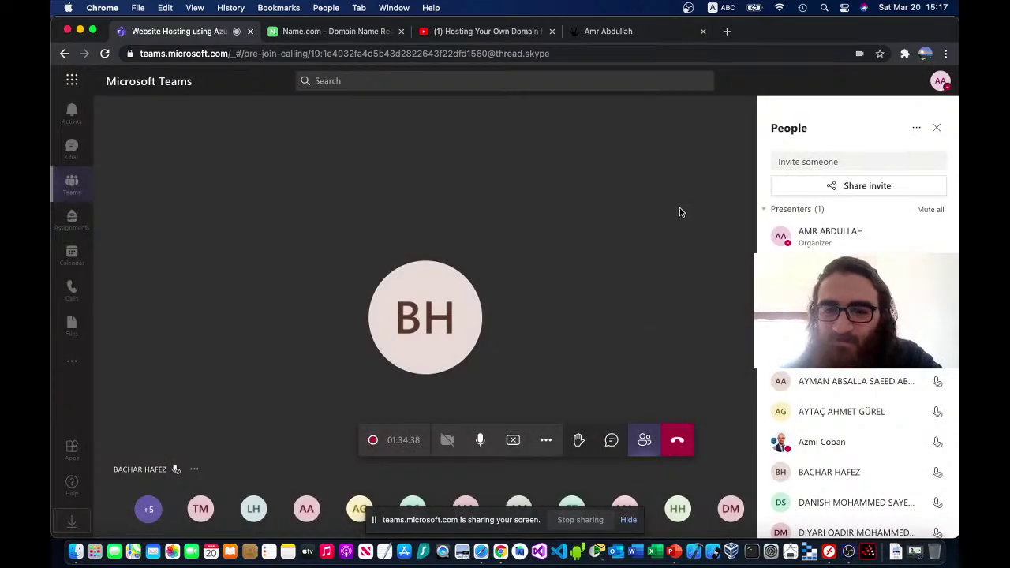
pyautogui.click(915, 129)
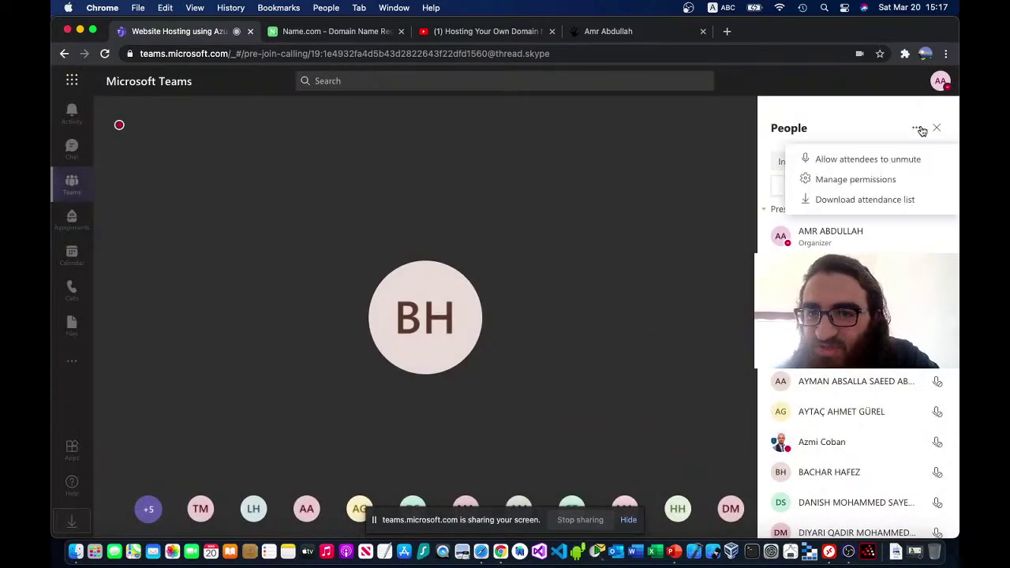
pyautogui.click(679, 180)
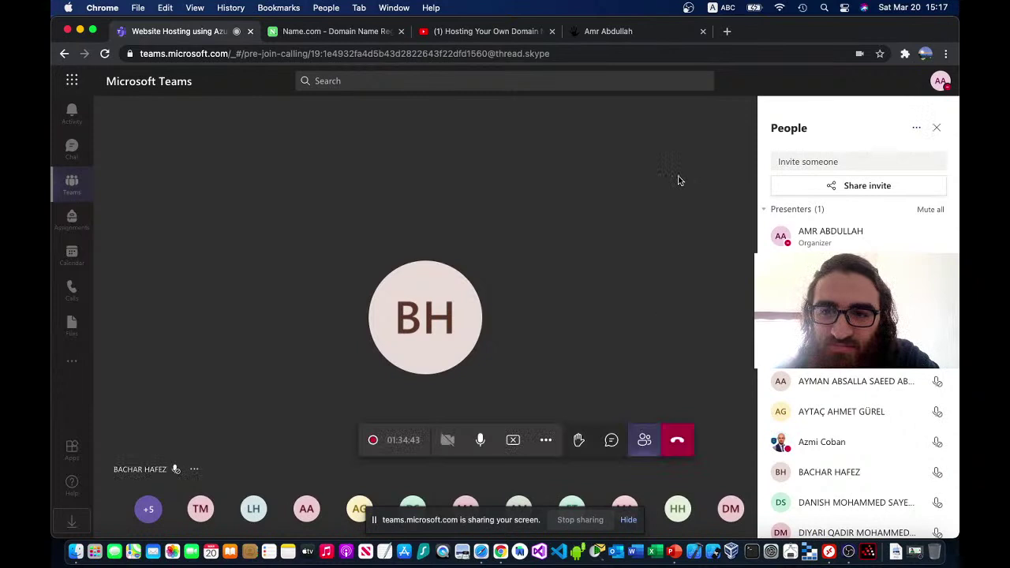
pyautogui.click(917, 127)
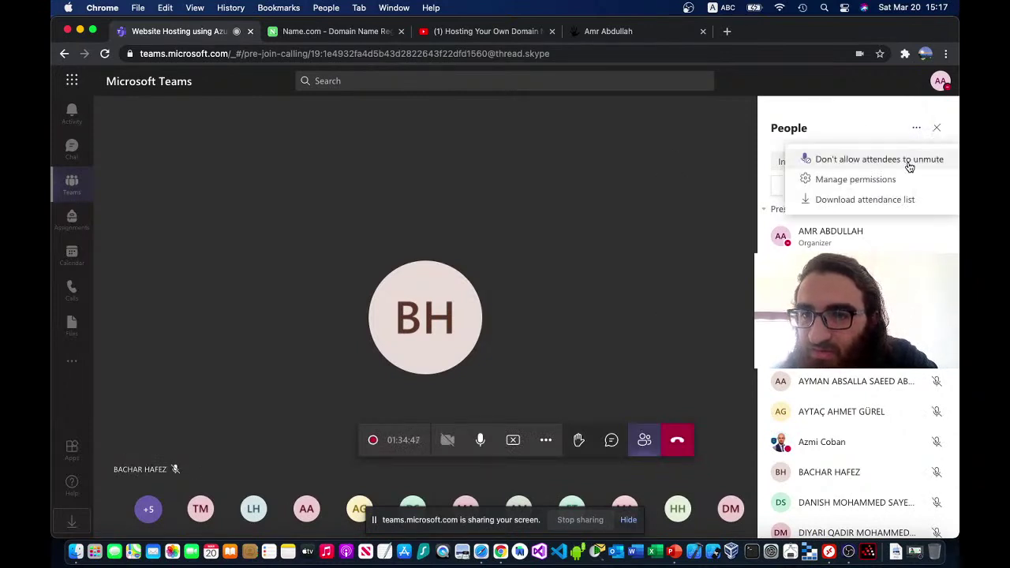
pyautogui.click(666, 200)
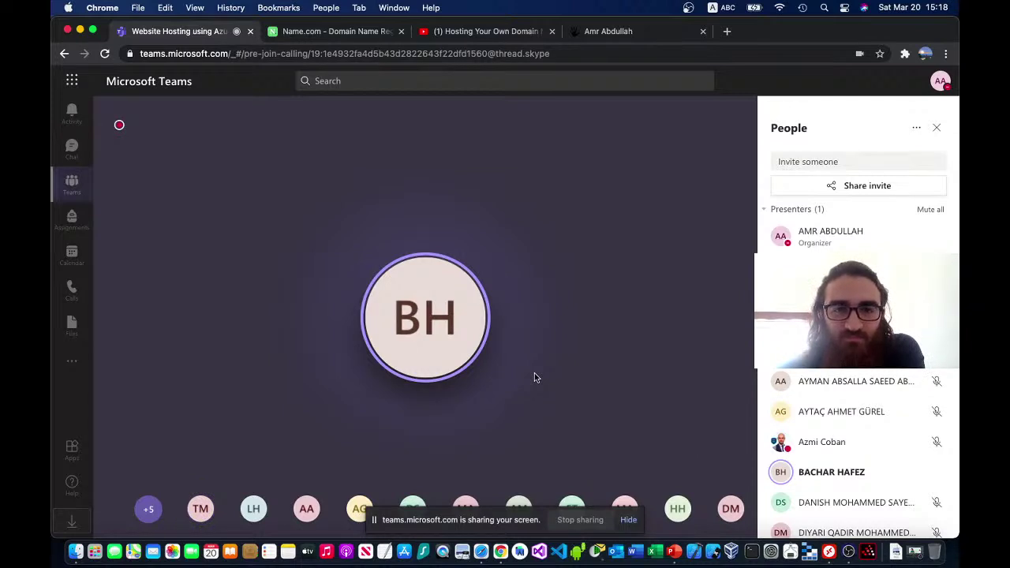
# - Switch from the Teams call to the full-screen Remote Desktop showing the Portfolio folder
pyautogui.moveTo(536, 400)
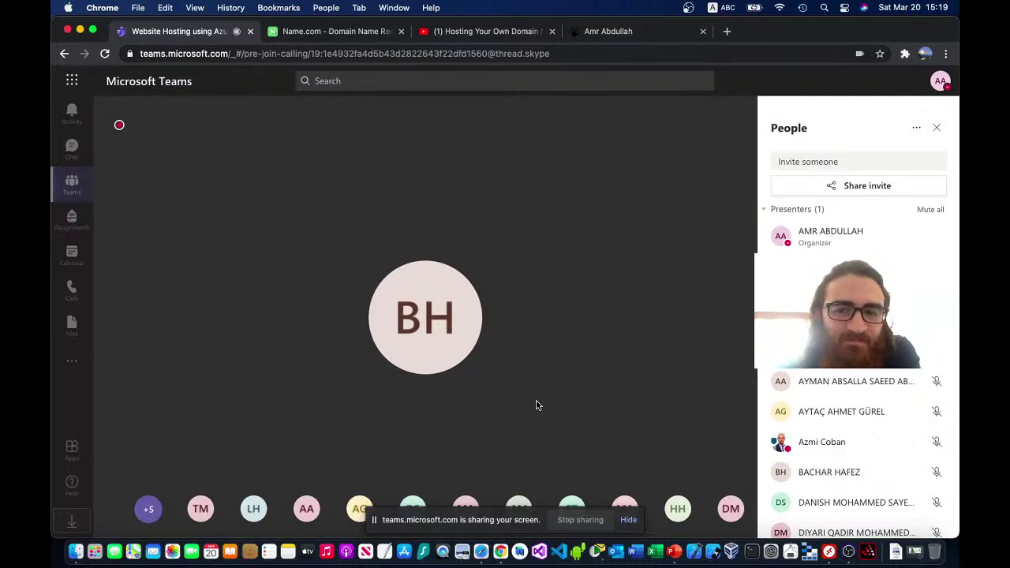
pyautogui.moveTo(534, 415)
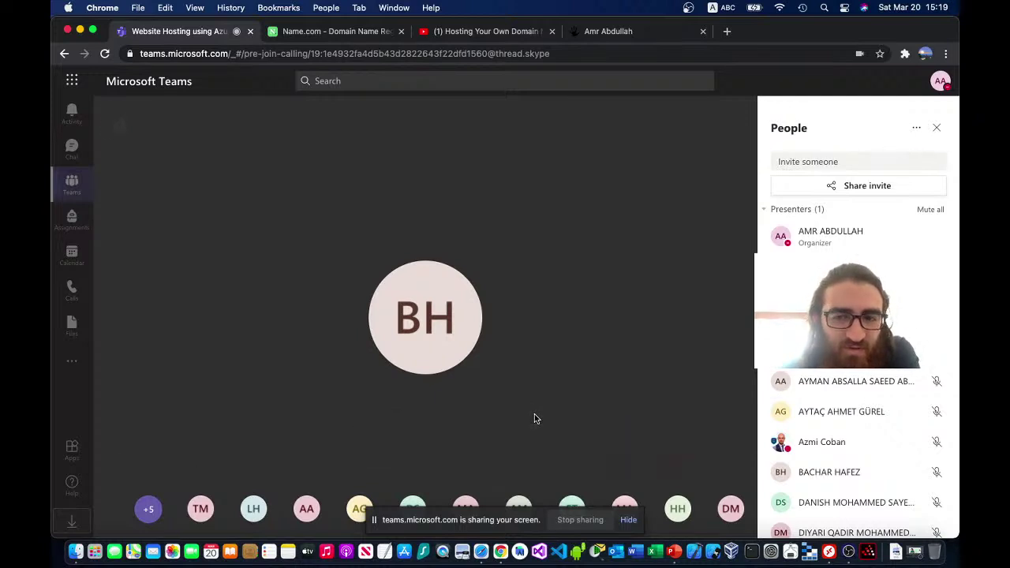
pyautogui.moveTo(517, 388)
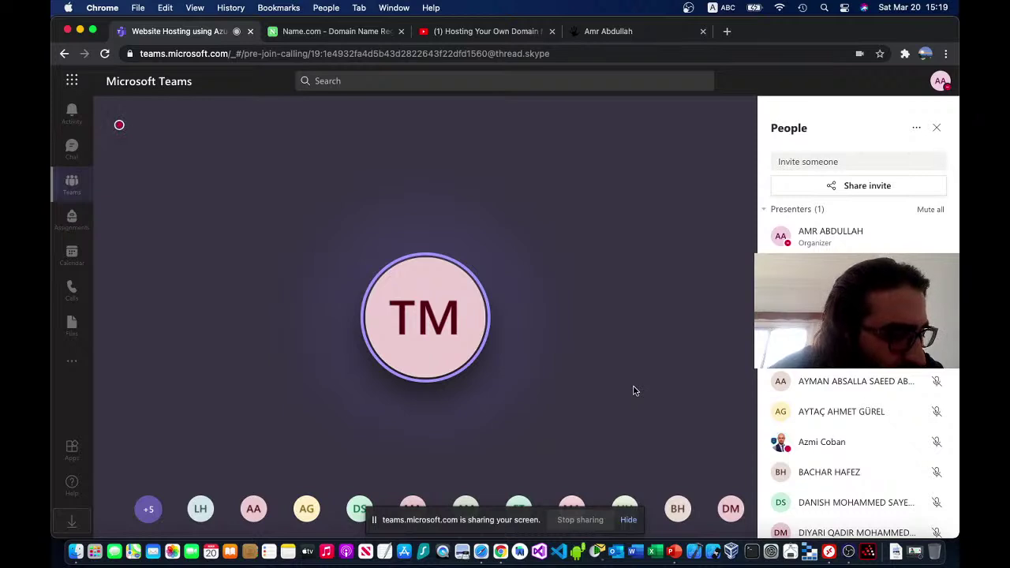
pyautogui.moveTo(608, 397)
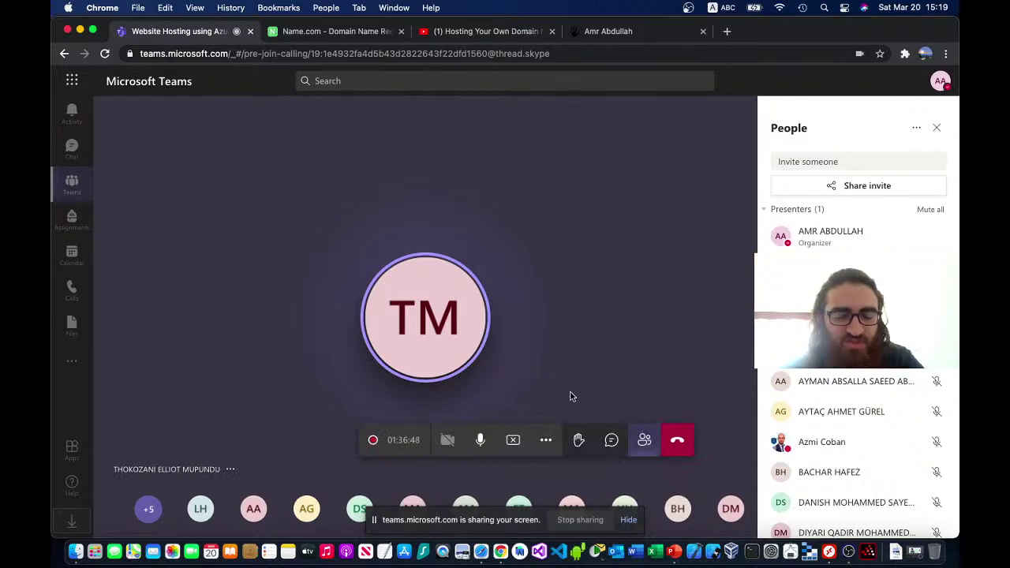
pyautogui.press('super+Tab')
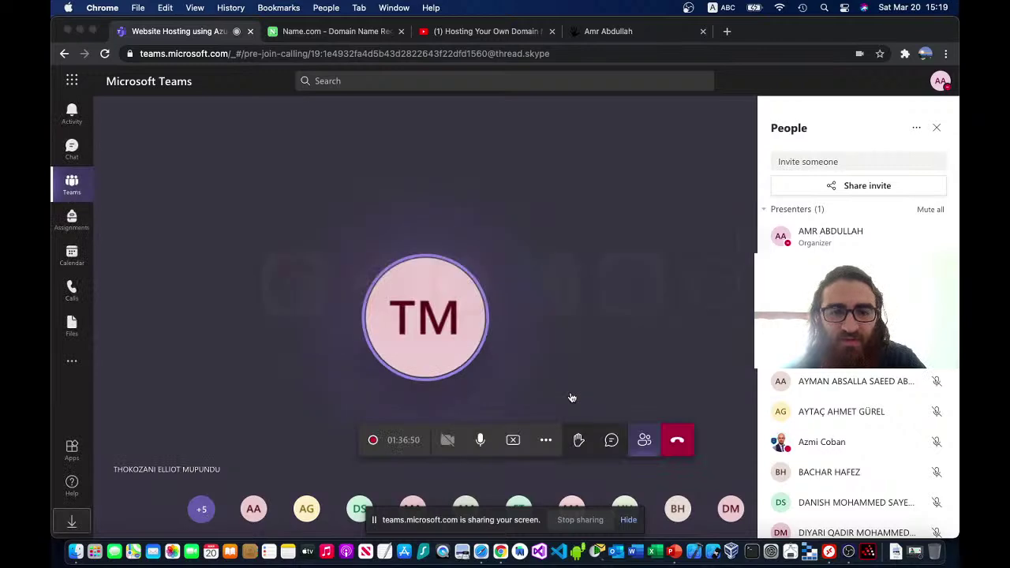
pyautogui.press('super+Tab')
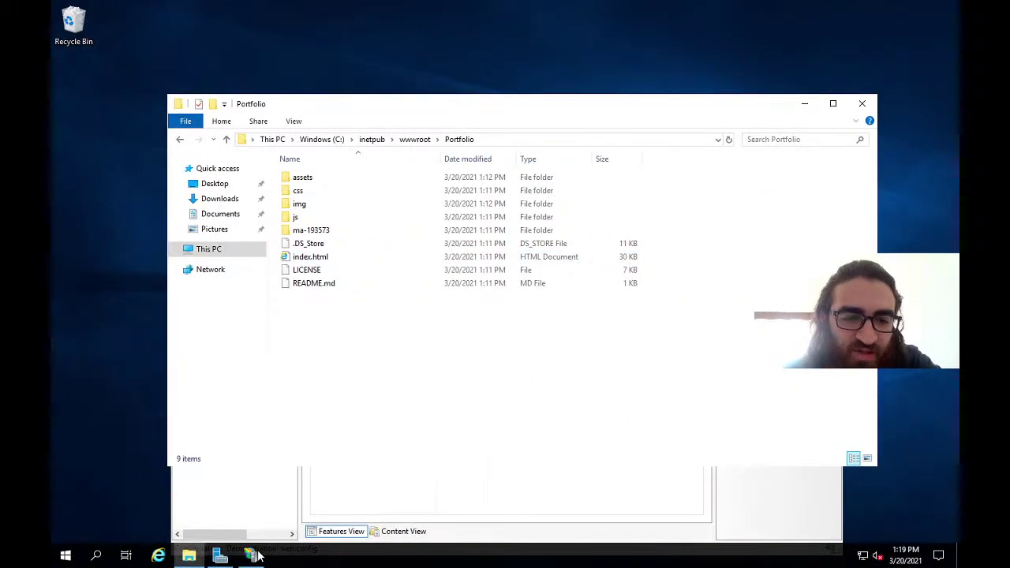
# - Add an IIS website named 'sadsd' with physical path Desktop, keep port 80, and submit
pyautogui.click(257, 555)
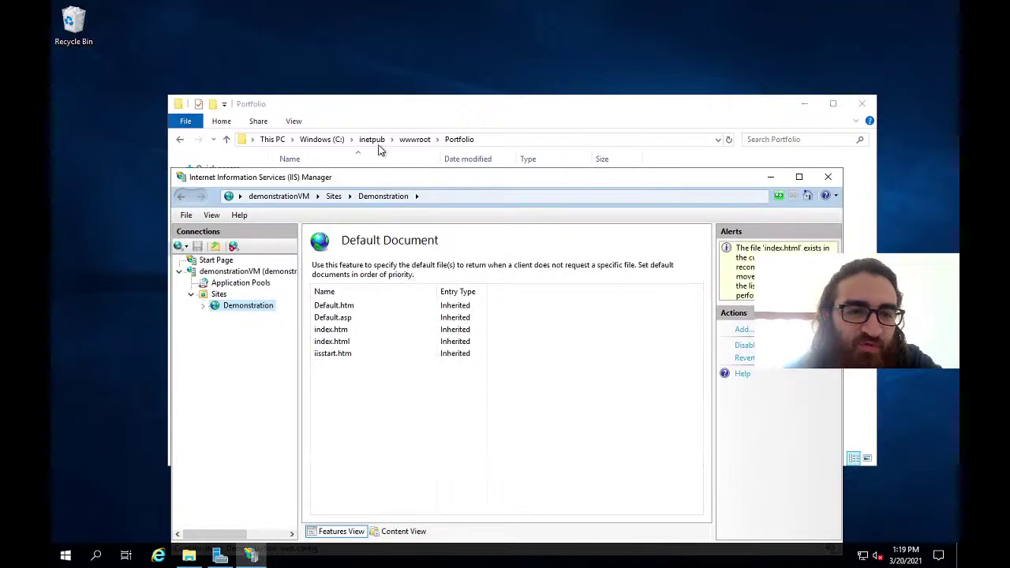
pyautogui.rightClick(219, 248)
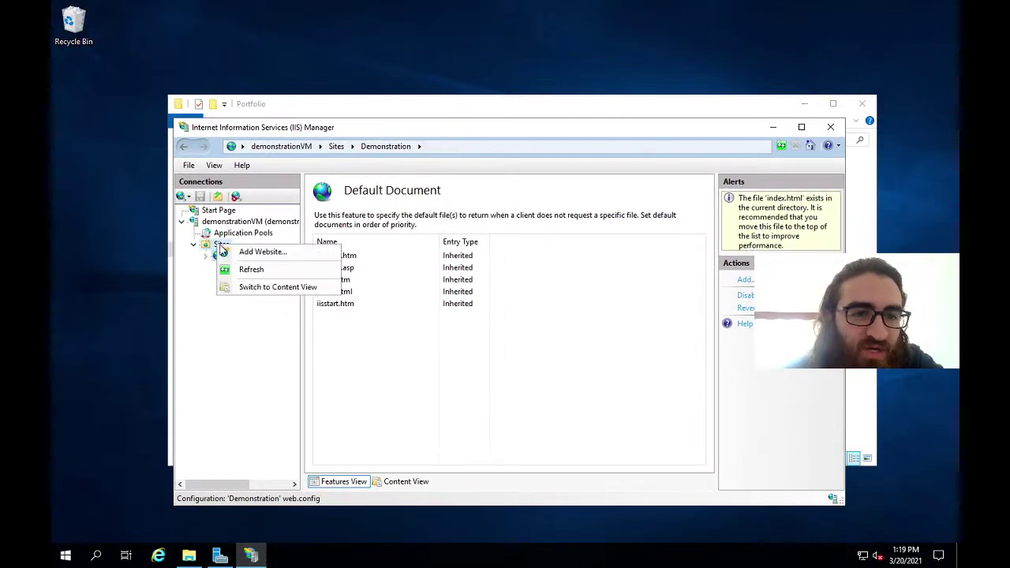
pyautogui.click(249, 251)
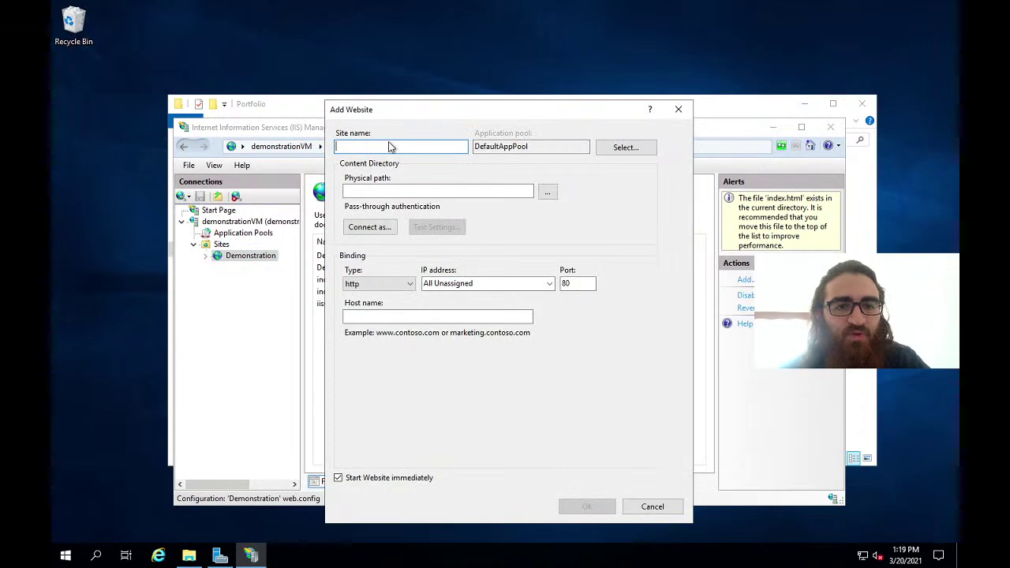
pyautogui.write('sadsd')
pyautogui.click(548, 196)
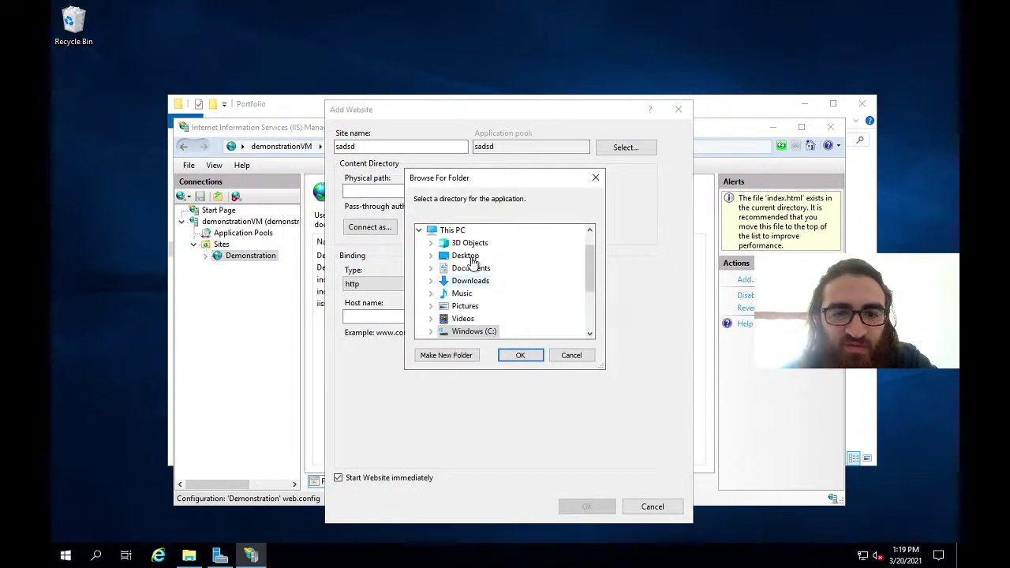
pyautogui.click(469, 257)
pyautogui.click(520, 356)
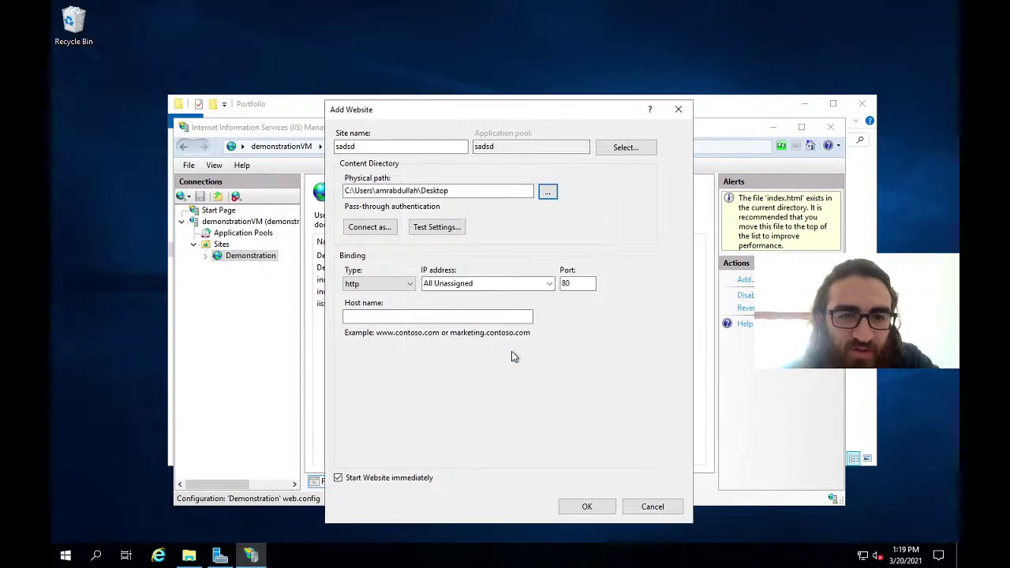
pyautogui.click(569, 284)
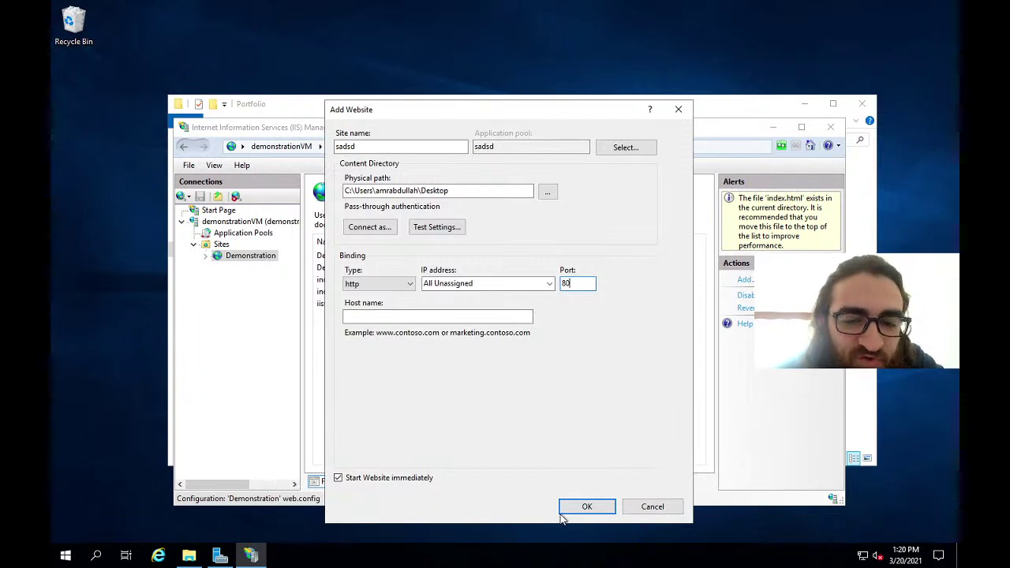
pyautogui.click(586, 507)
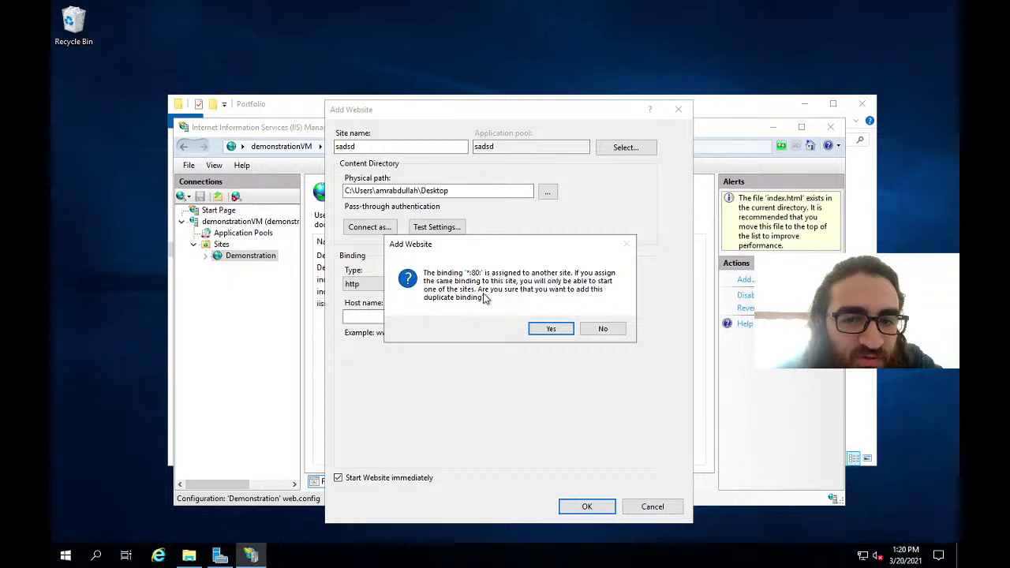
# - Decline the duplicate *:80 binding, returning to the sadsd Add Website form
pyautogui.press('Escape')
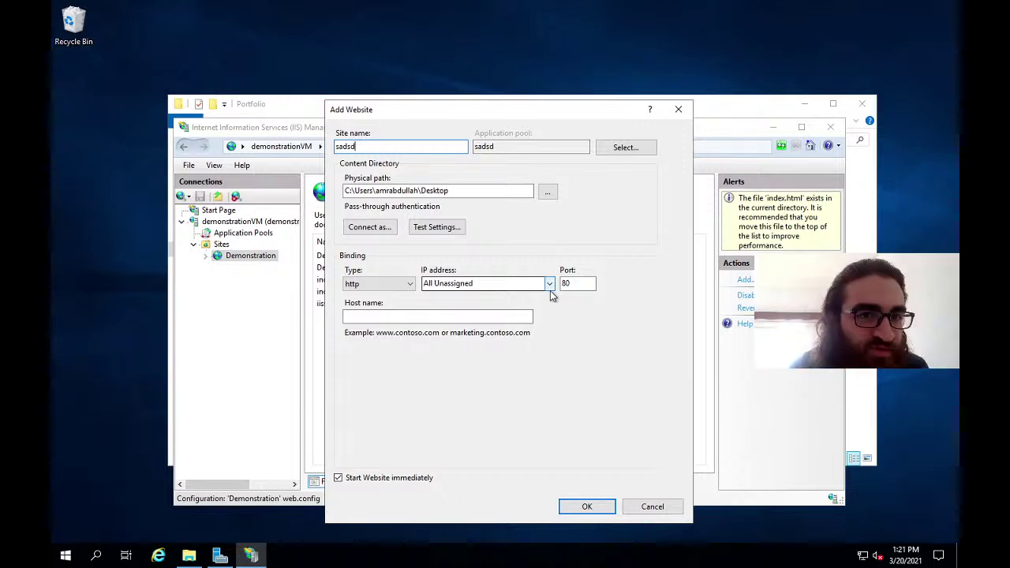
pyautogui.hotkey('ctrl', 'Left')
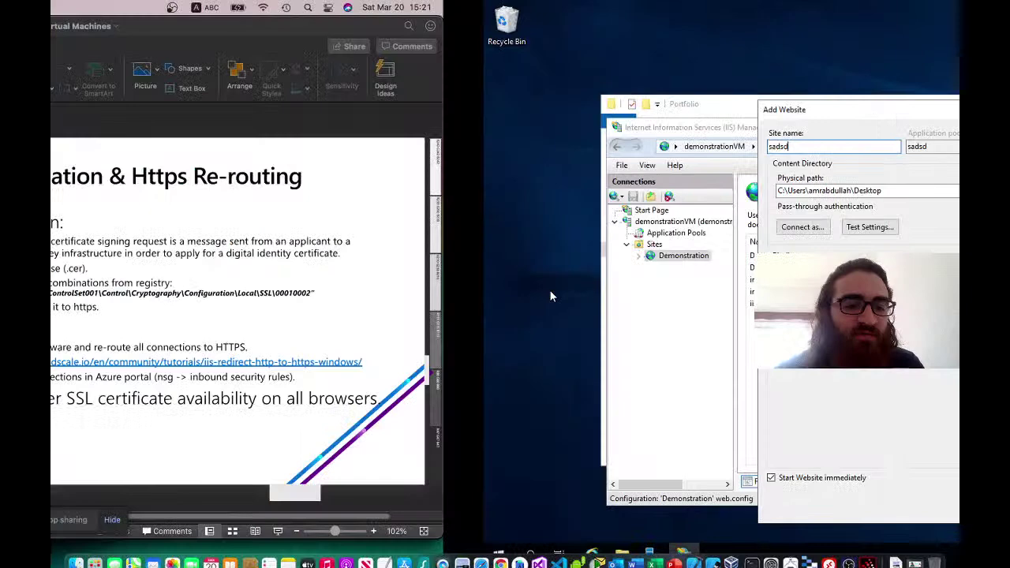
pyautogui.click(480, 562)
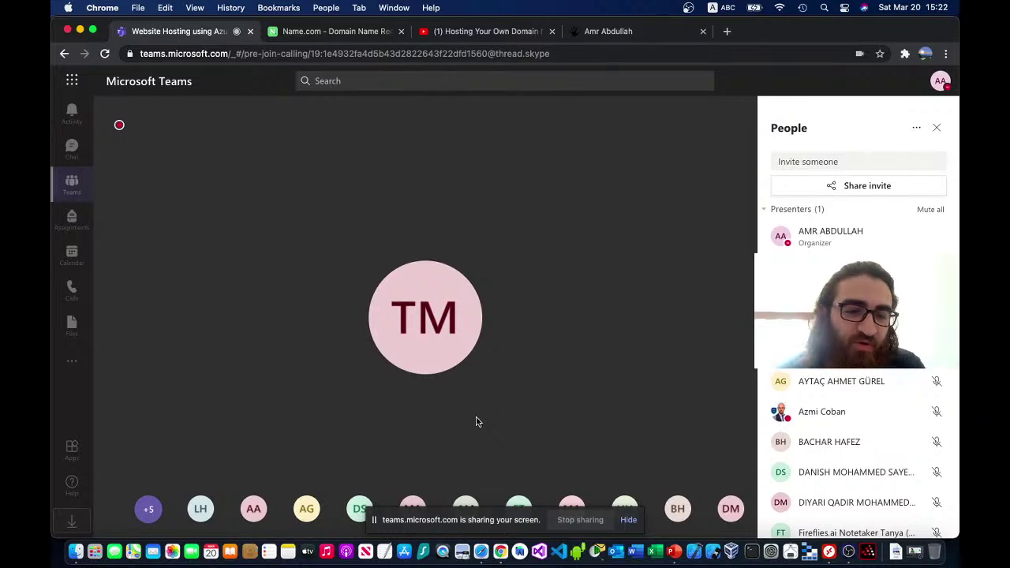
# - Mute your microphone, then cancel "Don't allow attendees to unmute" so attendees can still unmute
pyautogui.moveTo(465, 438)
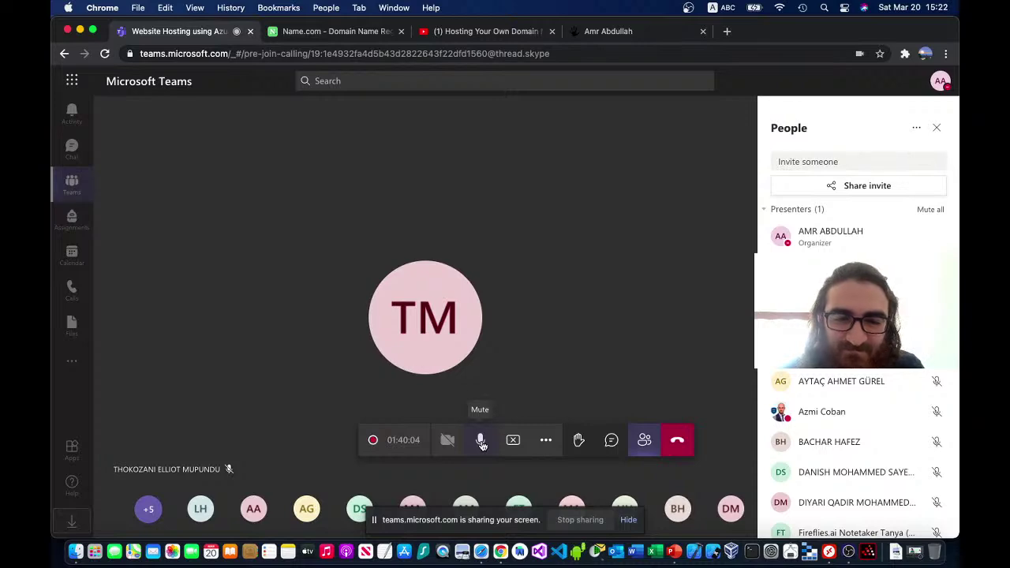
pyautogui.click(481, 444)
pyautogui.click(916, 127)
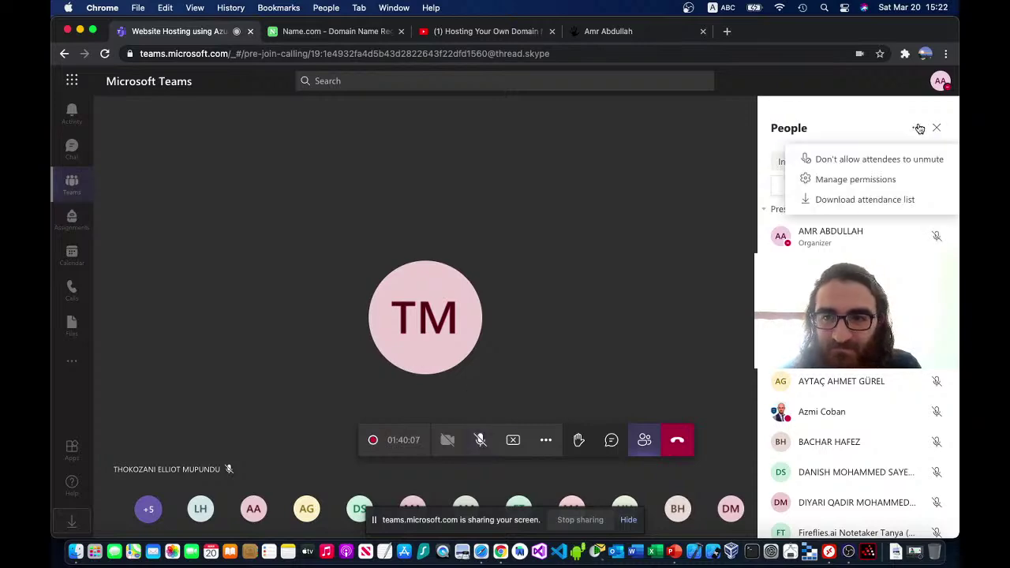
pyautogui.click(851, 158)
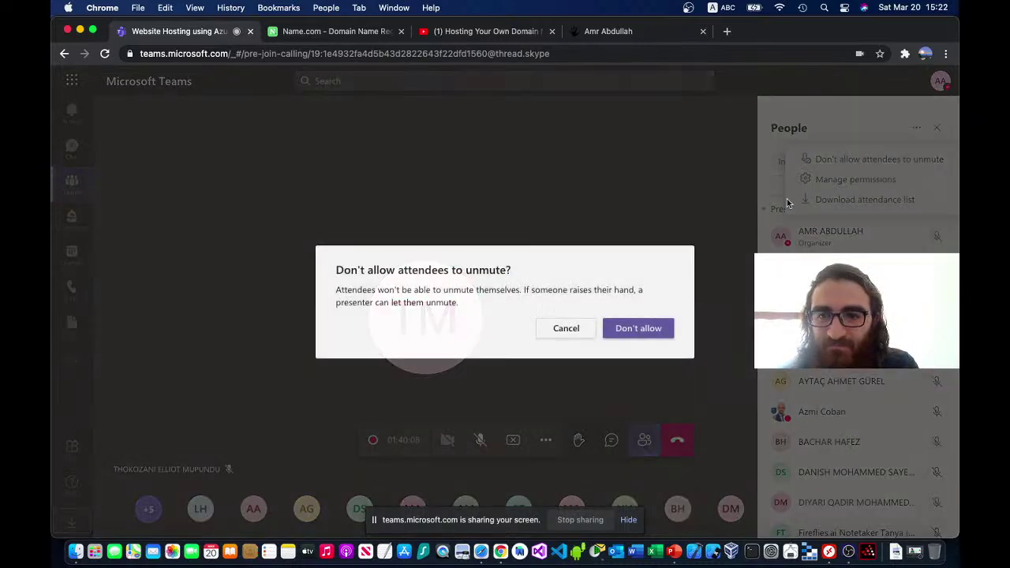
pyautogui.click(568, 331)
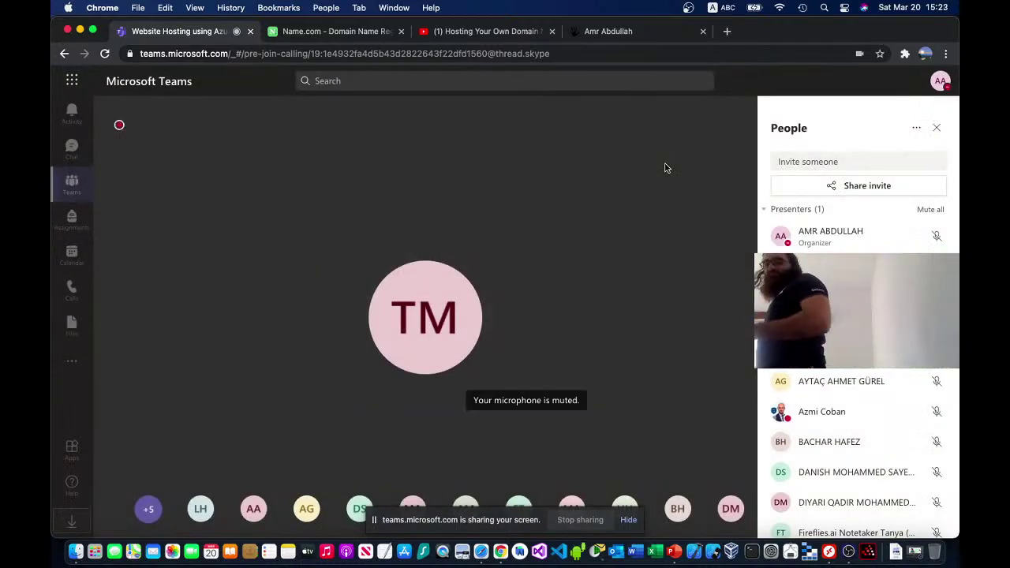
# - Bring the Teams meeting back up with the People list showing during screen sharing
pyautogui.moveTo(563, 266)
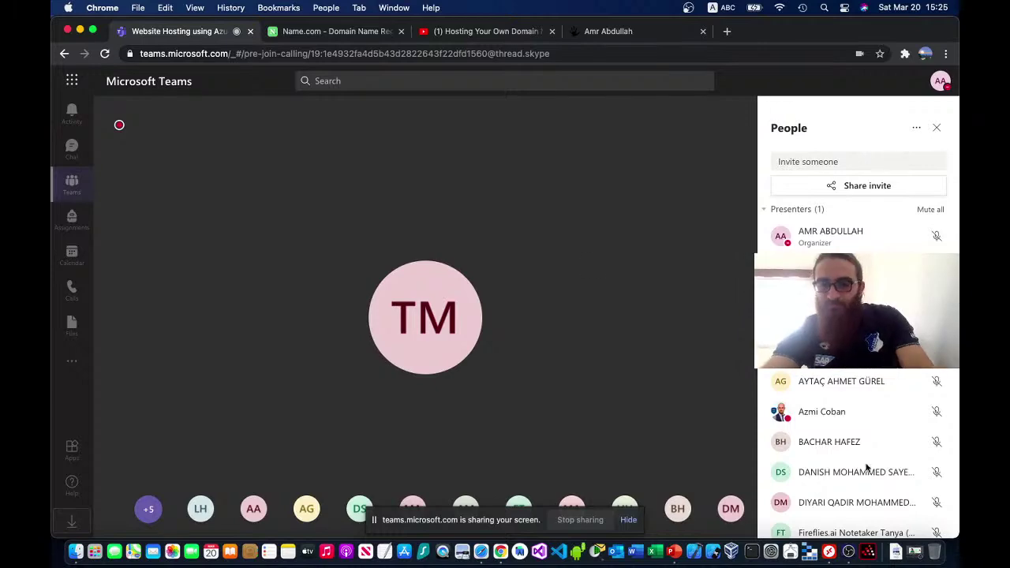
# - Drag the OBS Video Capture Device overlay to the lower-left of the preview, then go back to Teams
pyautogui.click(846, 552)
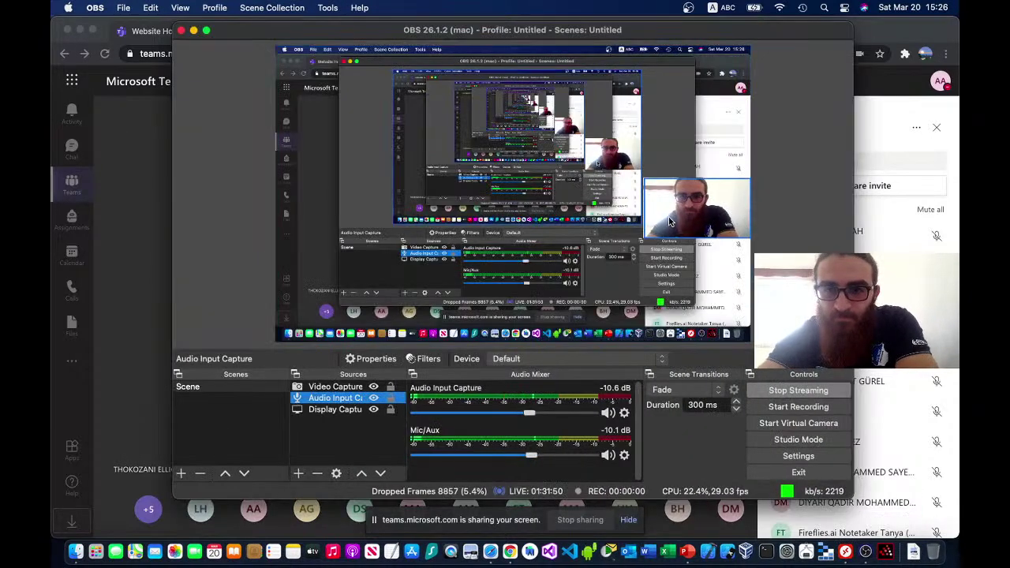
pyautogui.click(671, 210)
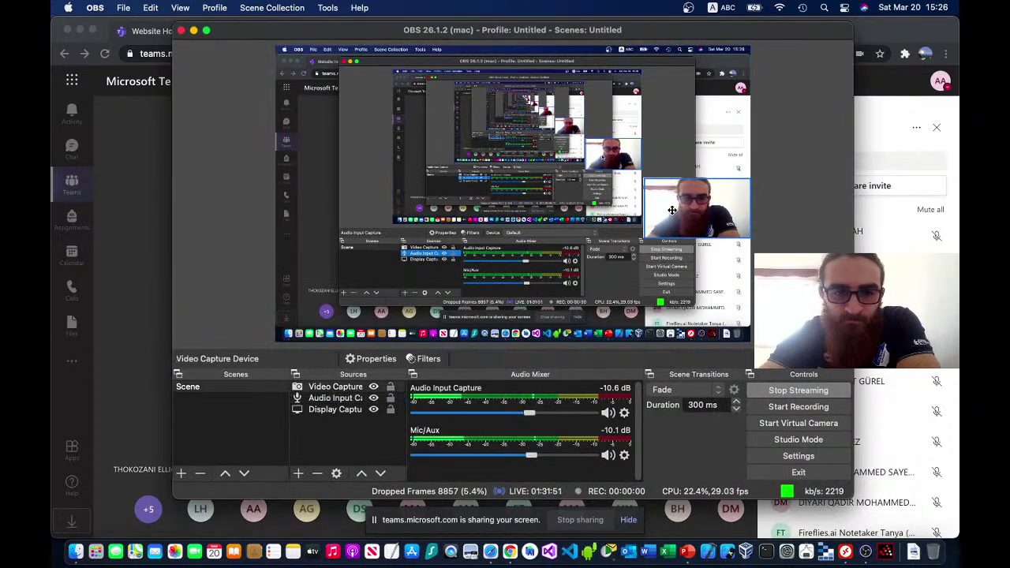
pyautogui.moveTo(671, 210); pyautogui.dragTo(308, 315)
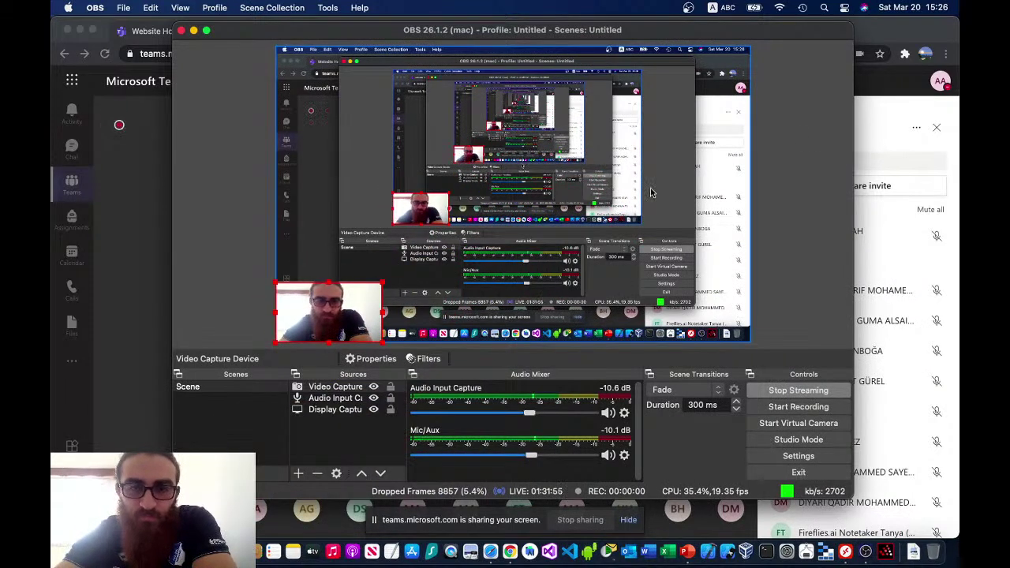
pyautogui.click(907, 31)
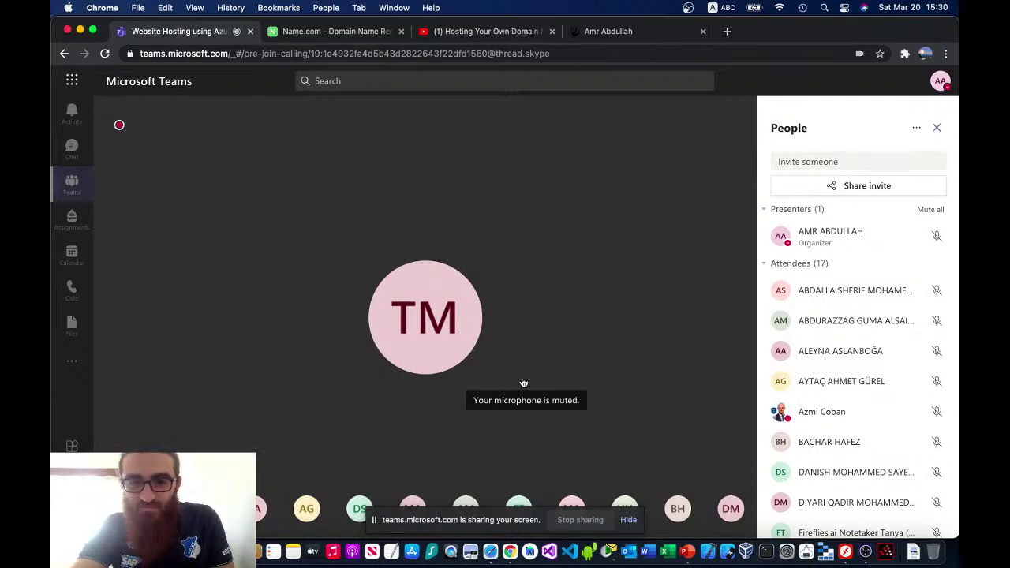
# - Close and reopen the meeting's People list and scroll through the participants
pyautogui.click(516, 455)
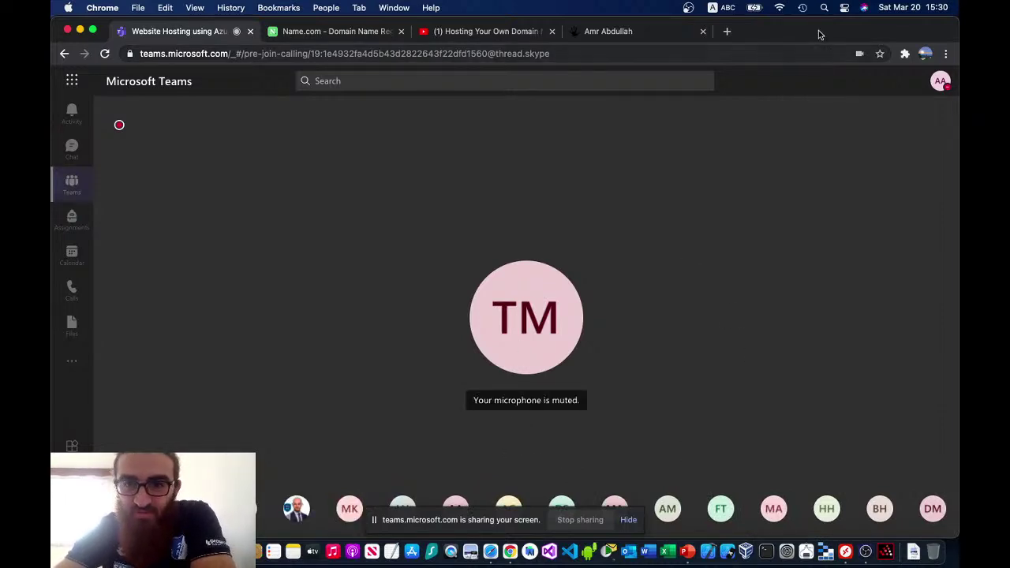
pyautogui.moveTo(820, 31)
pyautogui.mouseDown()
pyautogui.moveTo(815, 119)
pyautogui.moveTo(820, 30)
pyautogui.mouseUp()
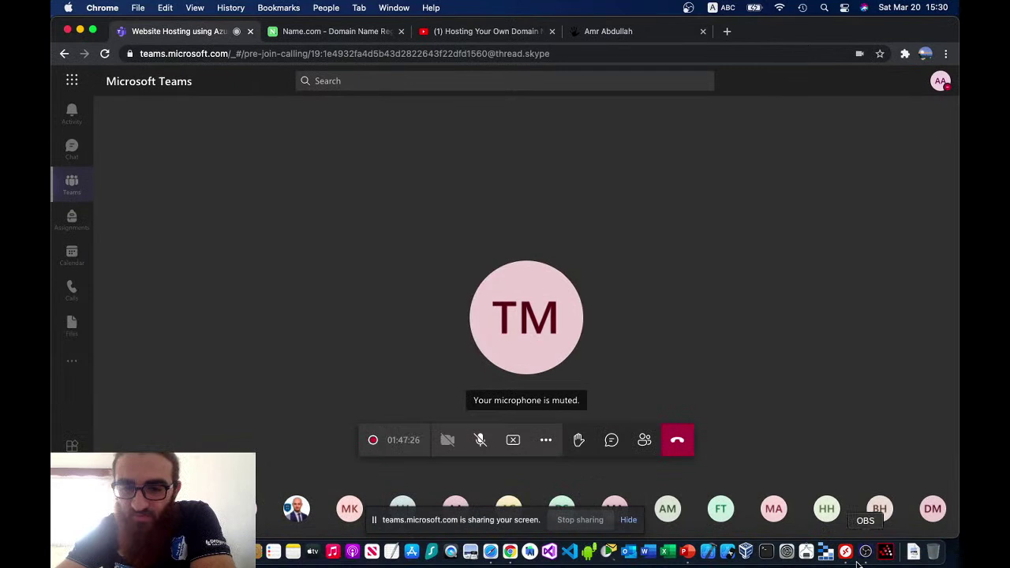
pyautogui.click(865, 550)
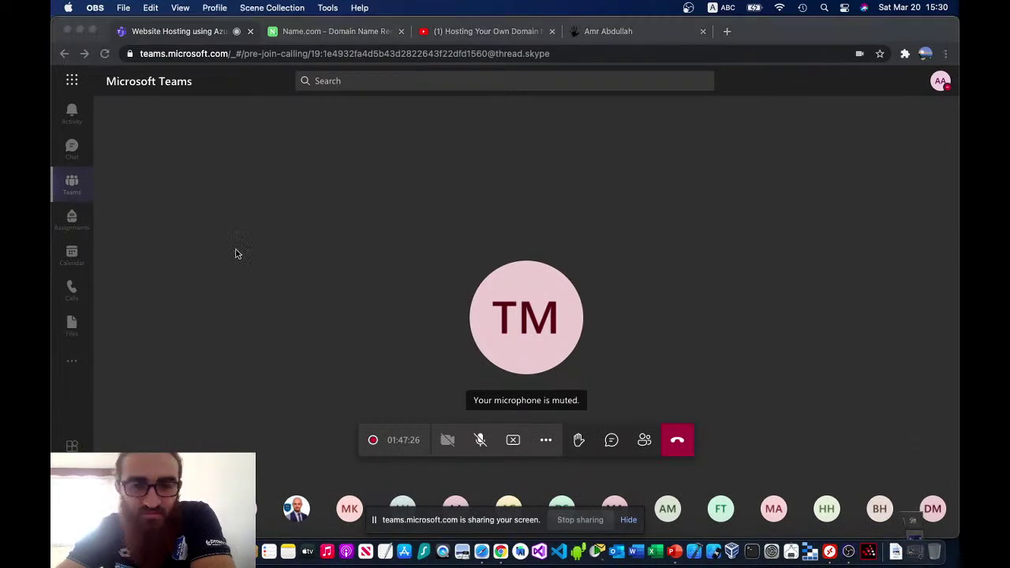
pyautogui.click(284, 291)
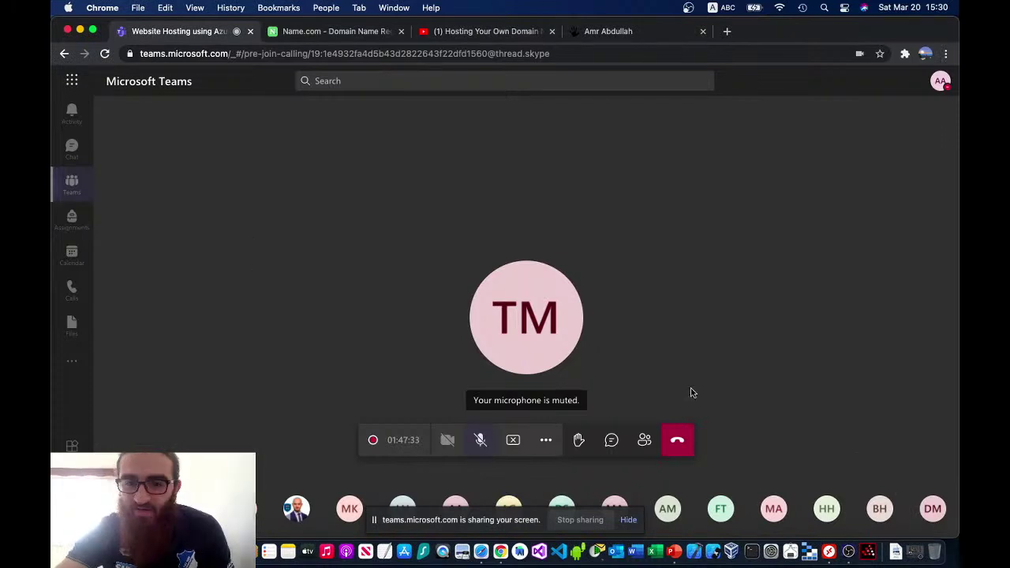
pyautogui.click(643, 442)
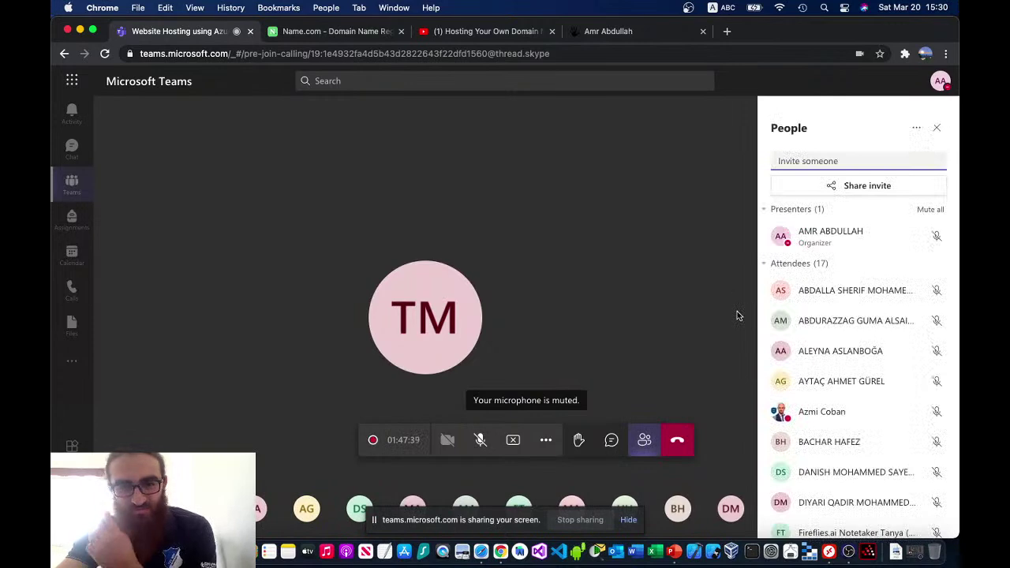
pyautogui.scroll(-4, 894, 386)
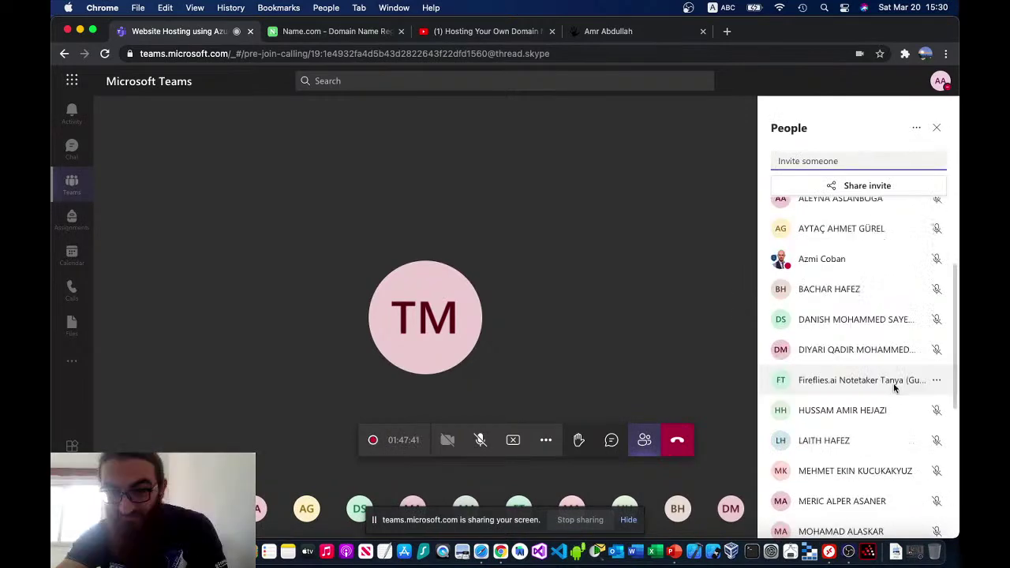
pyautogui.scroll(-5, 893, 383)
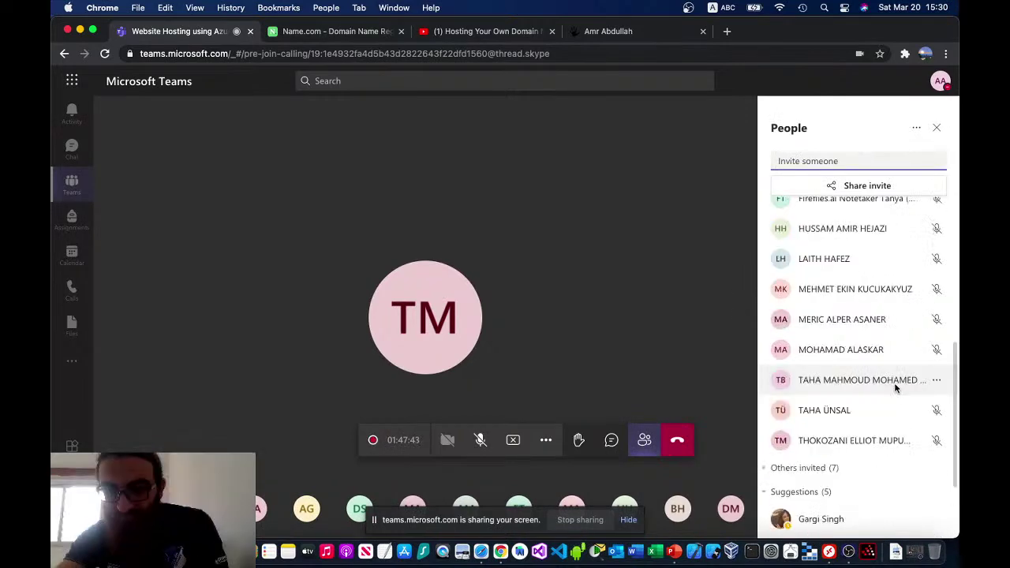
pyautogui.scroll(10, 893, 382)
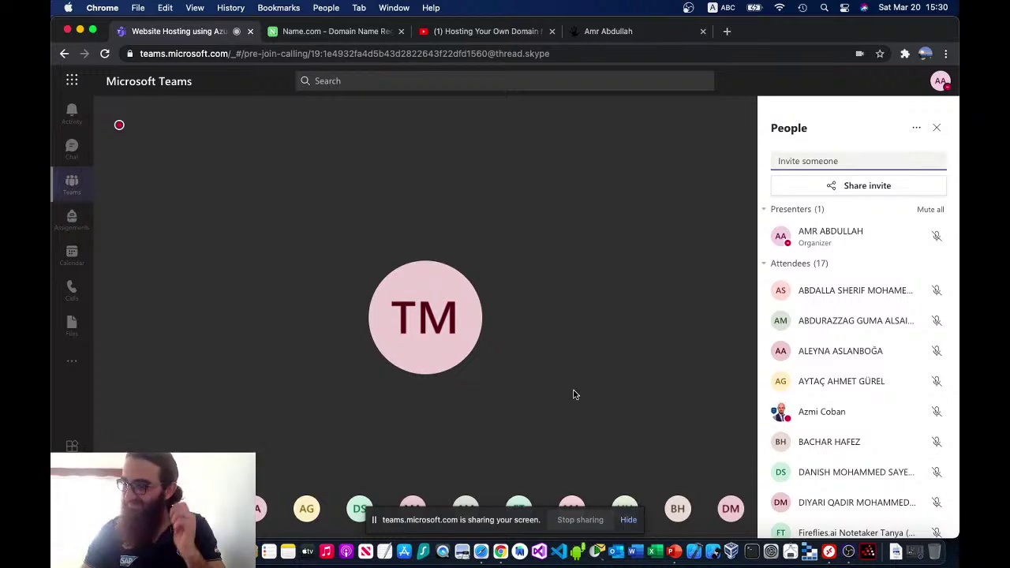
# - Unmute your own microphone and choose Don't allow for attendees unmuting themselves
pyautogui.moveTo(525, 327)
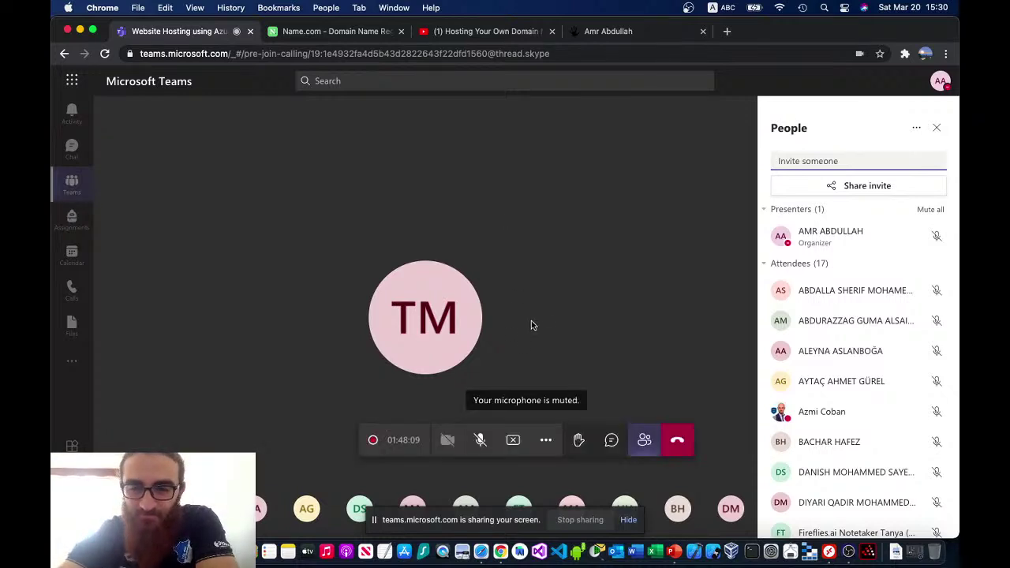
pyautogui.click(480, 442)
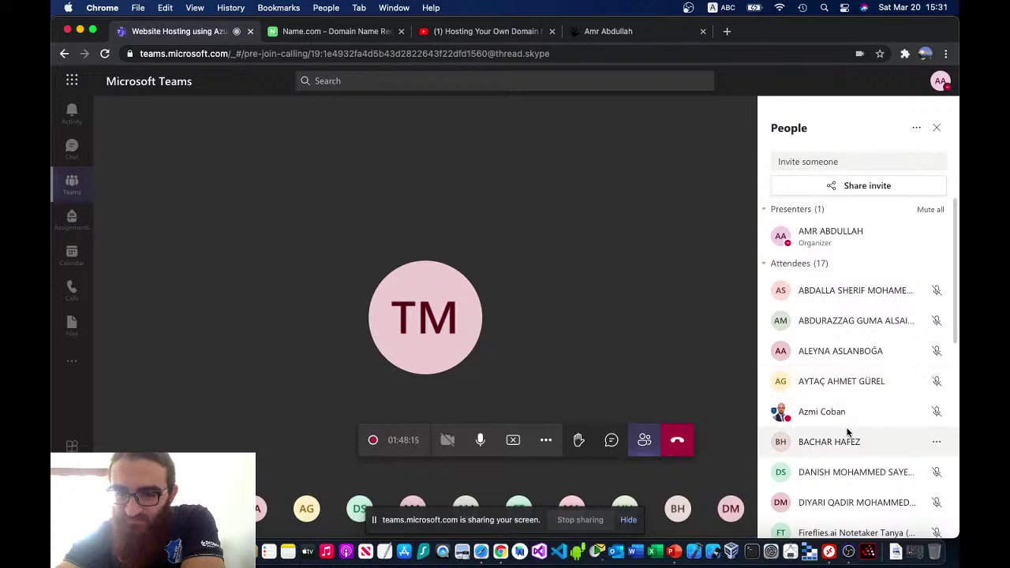
pyautogui.scroll(-5, 847, 432)
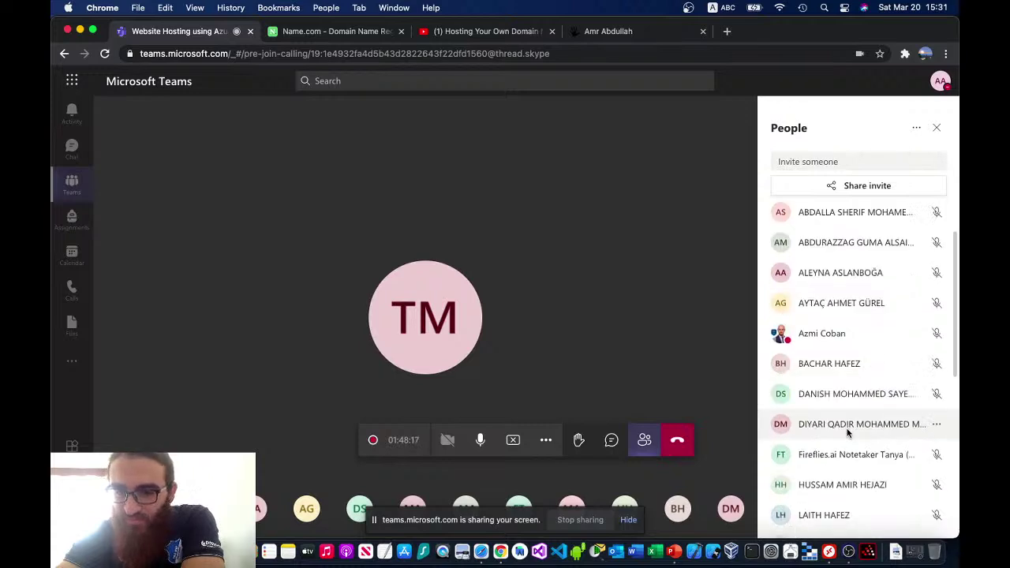
pyautogui.scroll(-2, 847, 433)
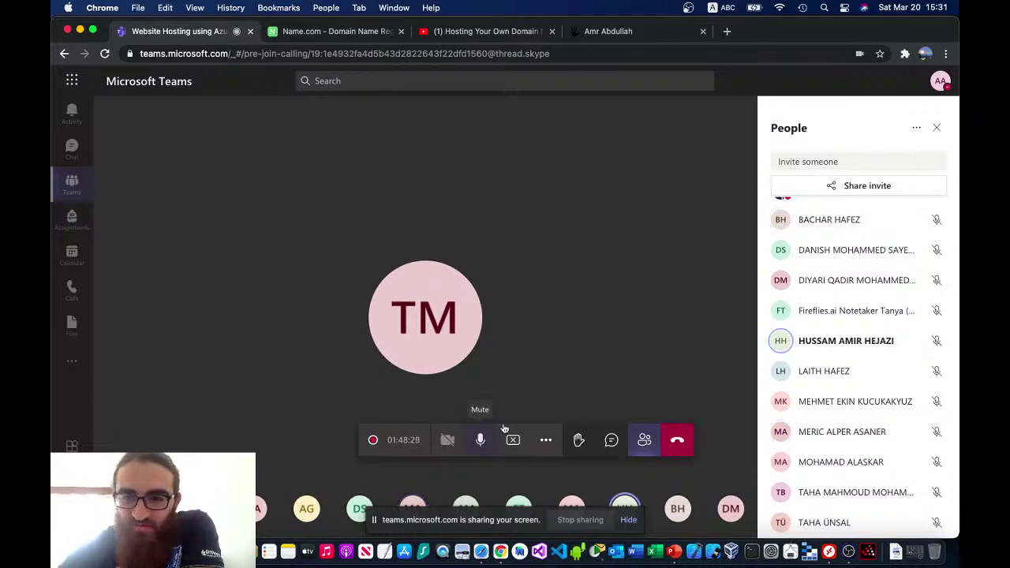
pyautogui.click(641, 324)
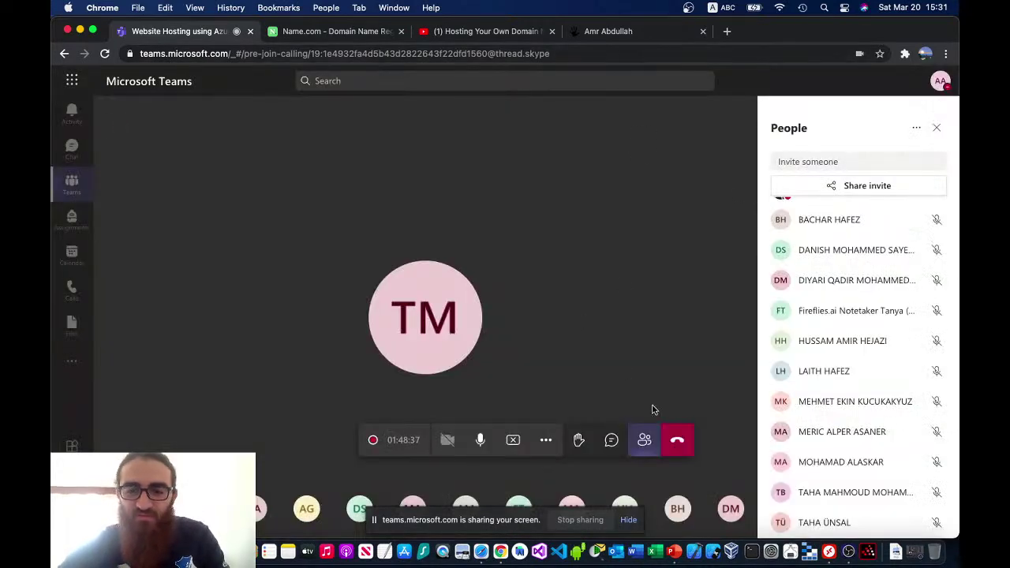
# - Switch from the open windows to the PowerPoint hosting presentation and scroll its slide thumbnails
pyautogui.press('super+Tab')
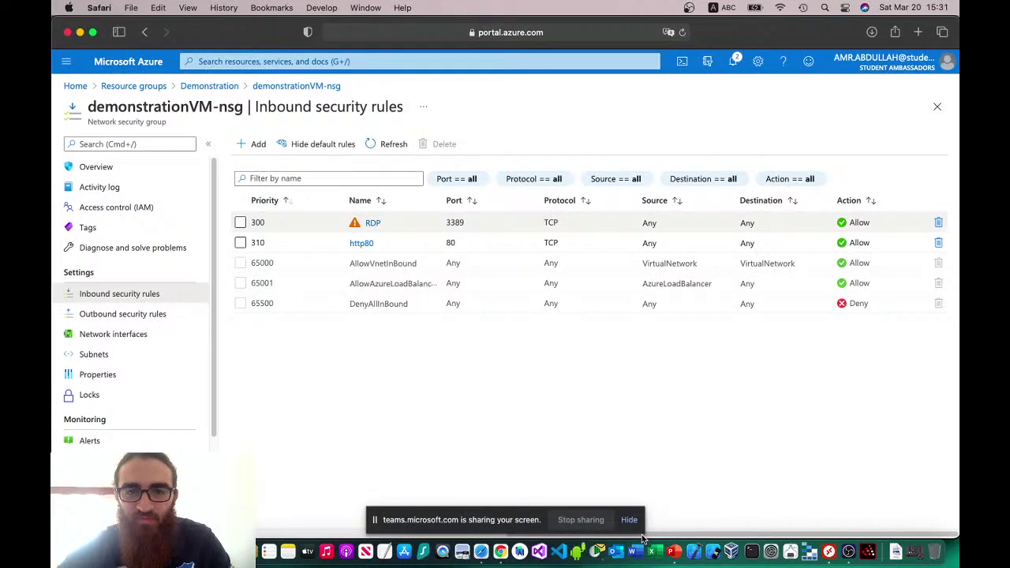
pyautogui.press('super+Tab')
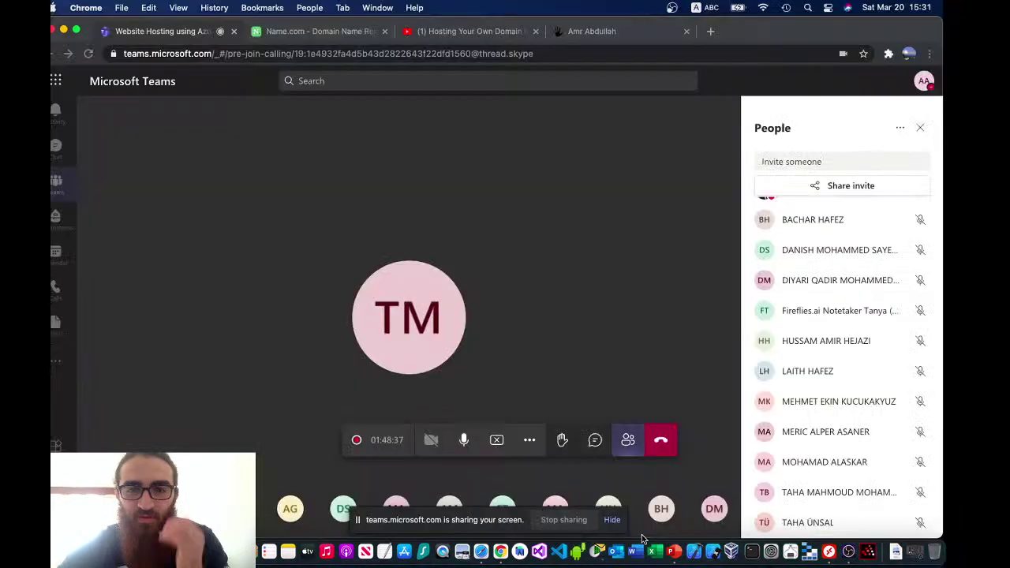
pyautogui.click(676, 555)
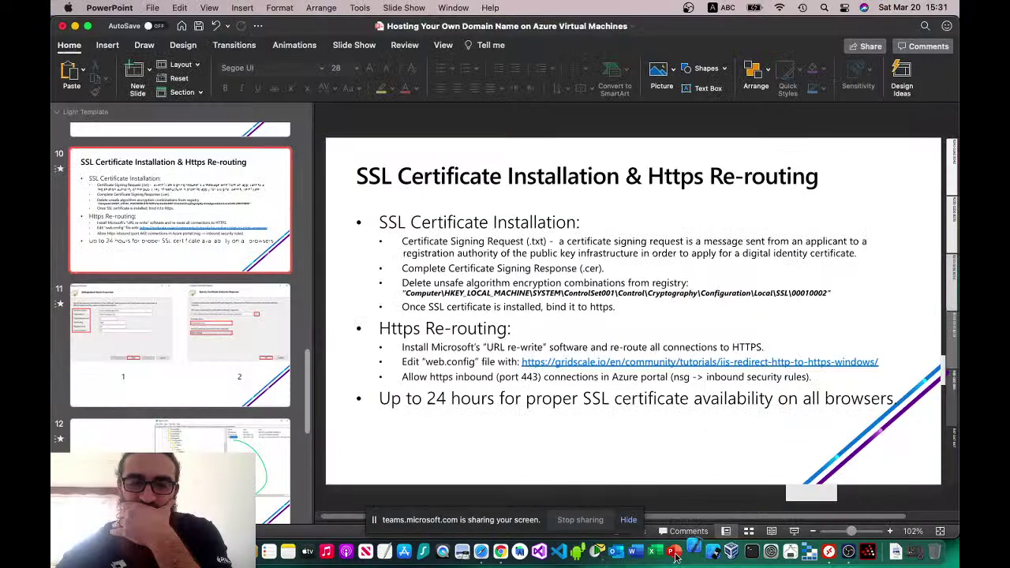
pyautogui.scroll(3, 182, 374)
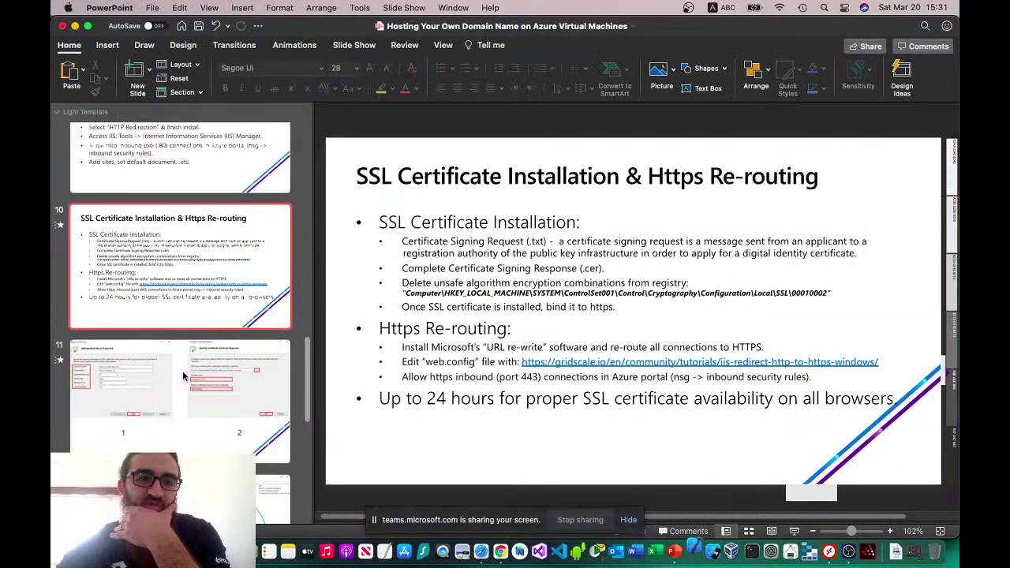
pyautogui.scroll(4, 182, 376)
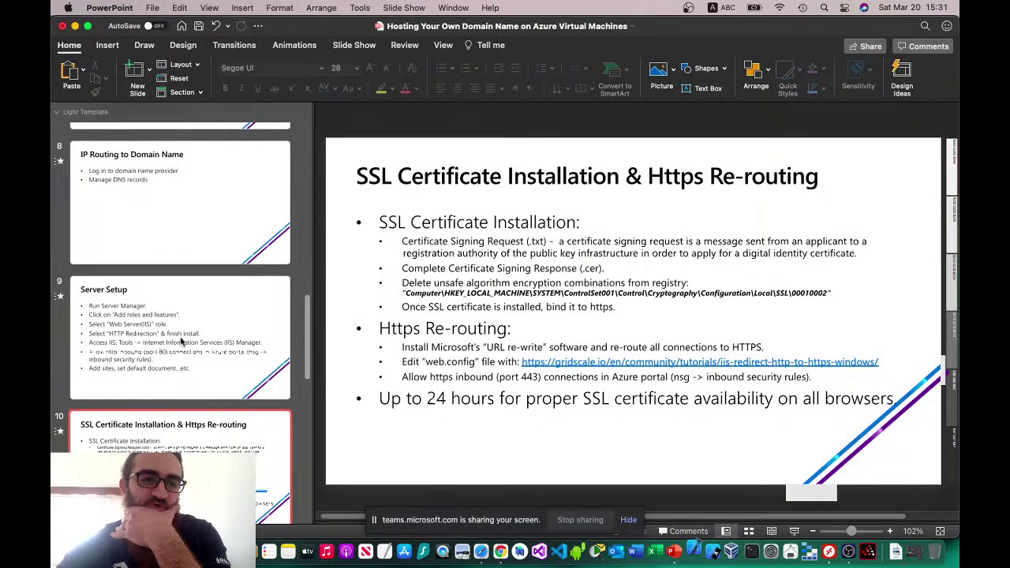
pyautogui.scroll(3, 177, 276)
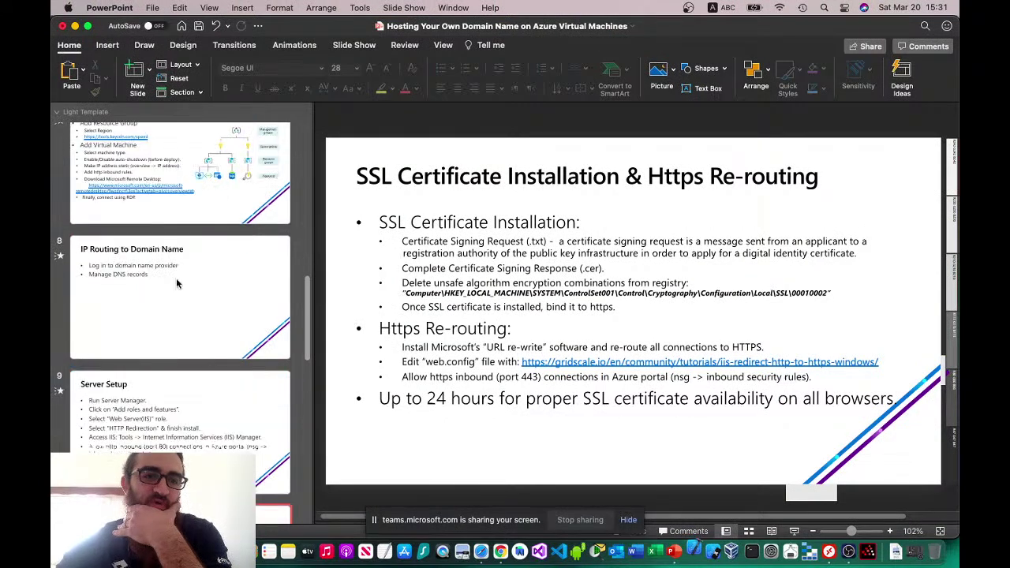
pyautogui.scroll(3, 177, 284)
pyautogui.scroll(-3, 163, 339)
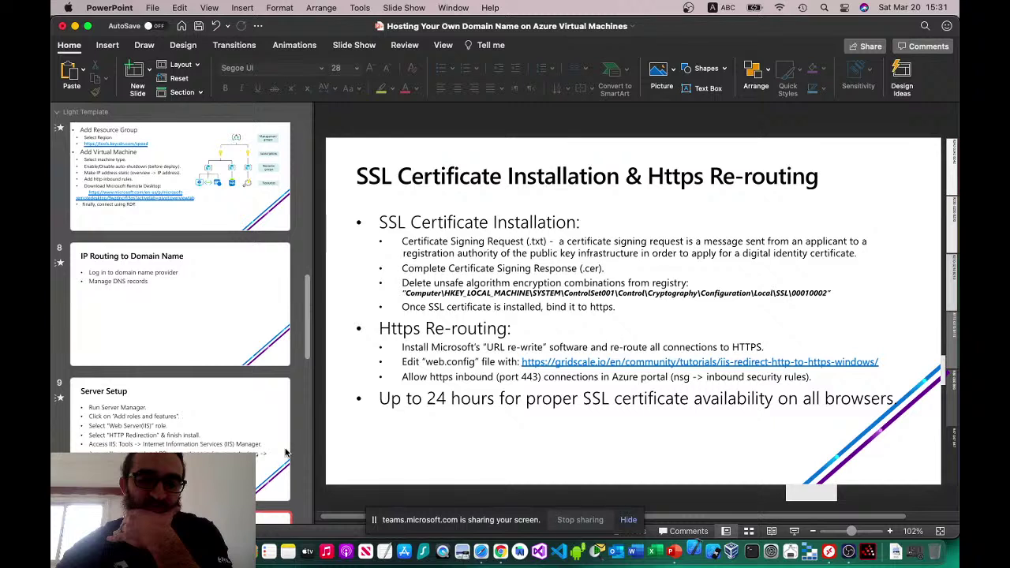
# - Force quit Xcode and select slide 10, SSL Certificate Installation & Https Re-routing
pyautogui.rightClick(694, 550)
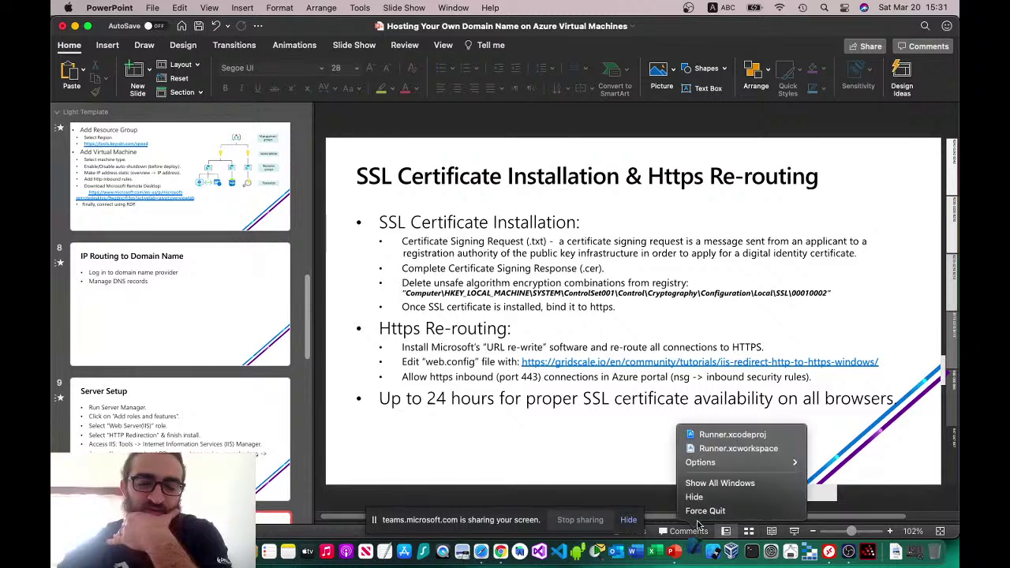
pyautogui.click(704, 511)
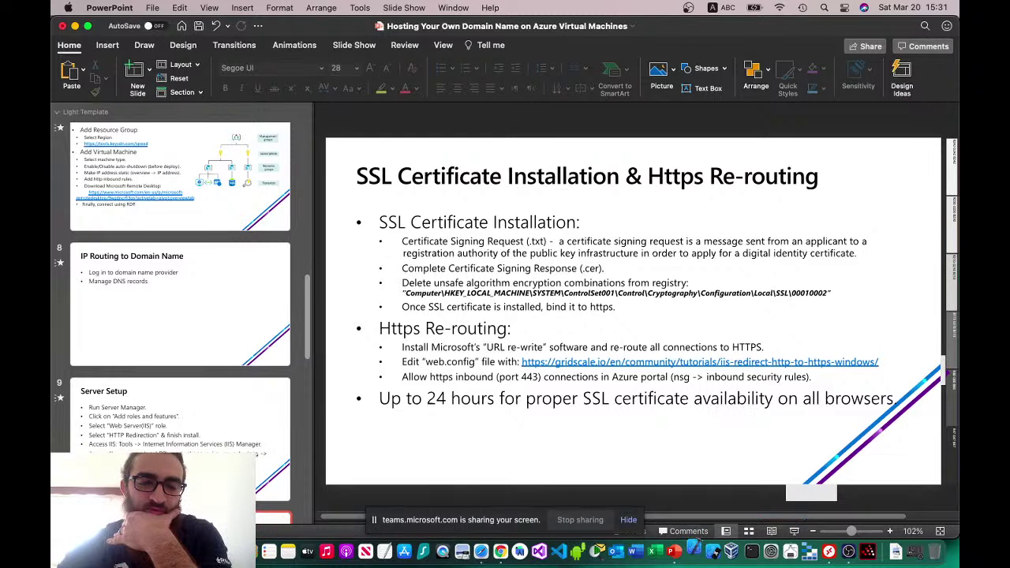
pyautogui.scroll(-3, 131, 447)
pyautogui.click(148, 438)
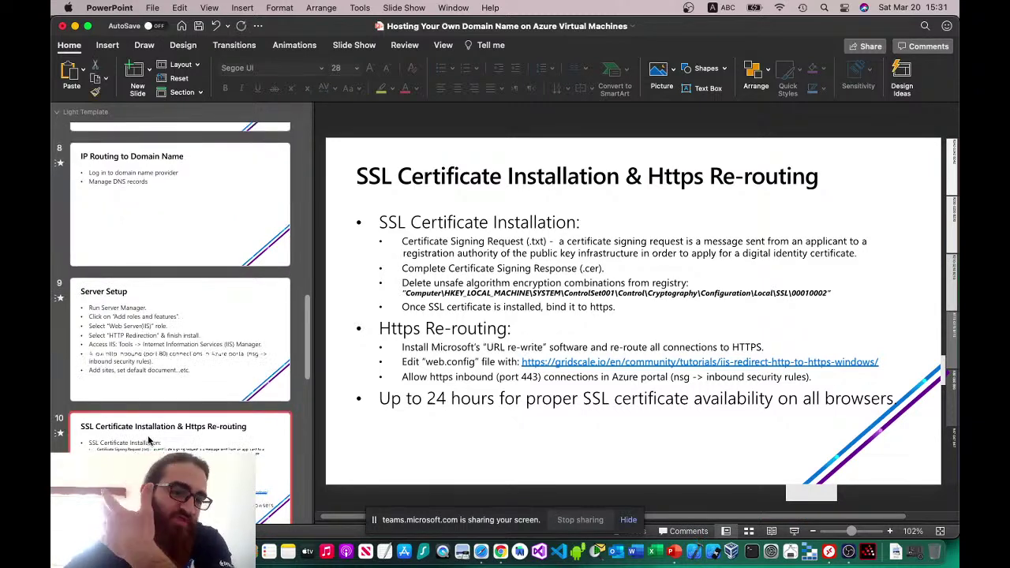